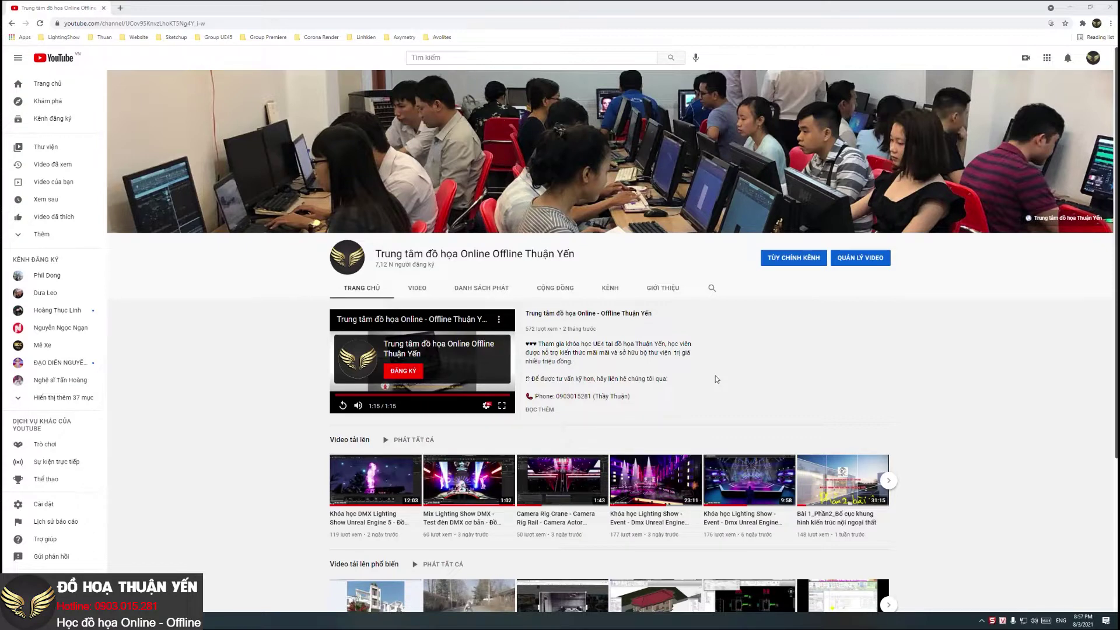
Step: Browse the YouTube channel page, then open a new browser tab beside it
{"action": "mouse_move", "coordinate": [520, 499]}
{"action": "mouse_move", "coordinate": [477, 535]}
{"action": "mouse_move", "coordinate": [360, 523]}
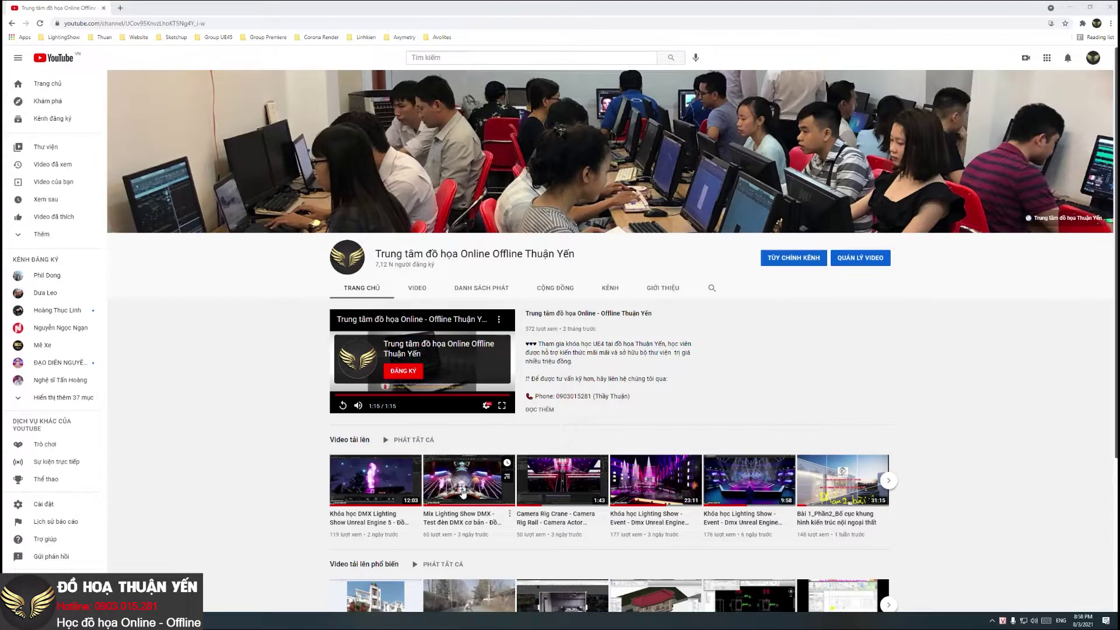
{"action": "scroll", "coordinate": [705, 426], "scroll_direction": "down", "scroll_amount": 1}
{"action": "scroll", "coordinate": [705, 426], "scroll_direction": "down", "scroll_amount": 2}
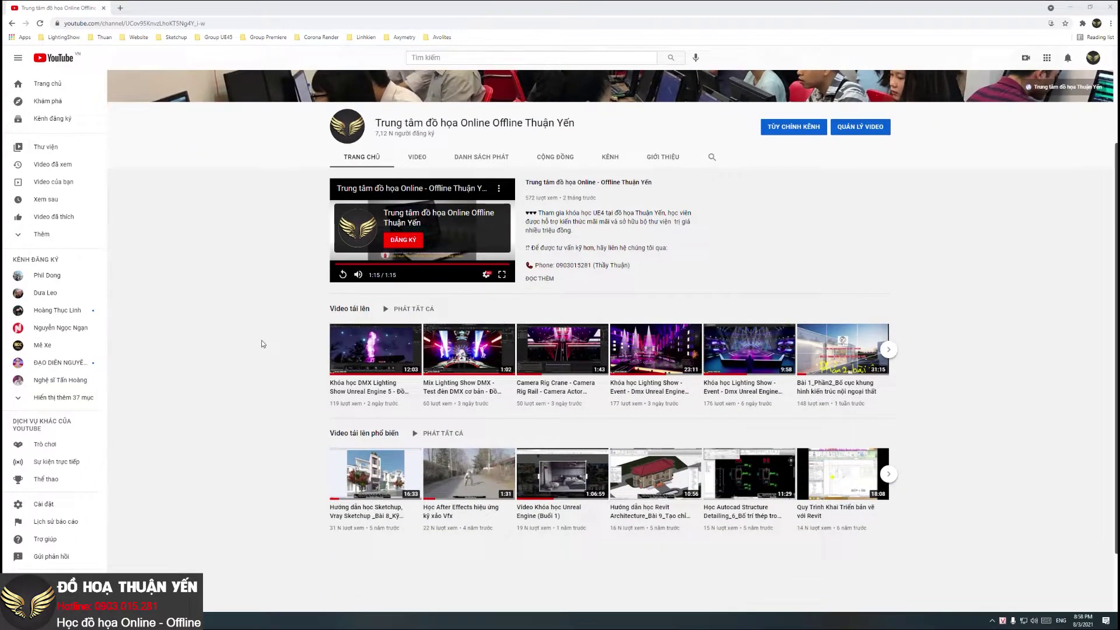
{"action": "mouse_move", "coordinate": [874, 382]}
{"action": "scroll", "coordinate": [996, 421], "scroll_direction": "up", "scroll_amount": 1}
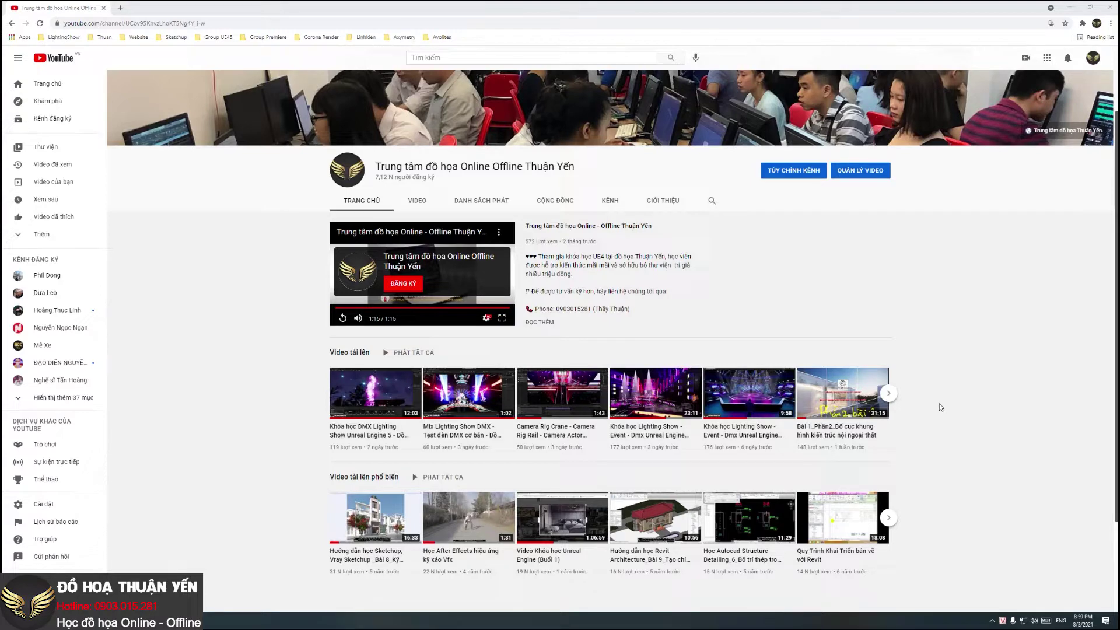
{"action": "left_click", "coordinate": [120, 8]}
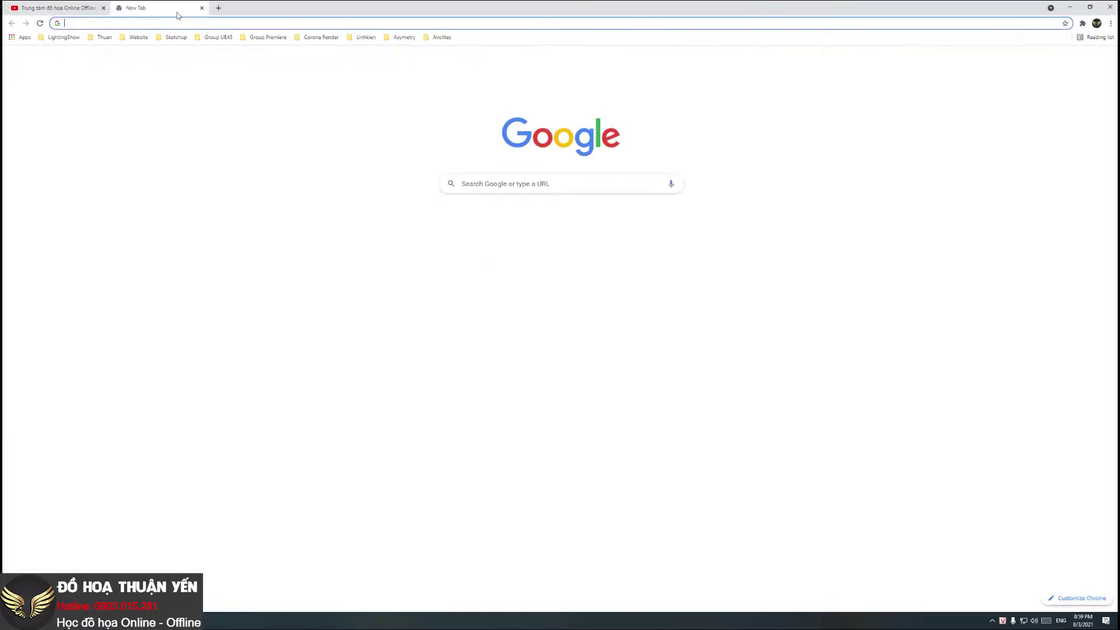
Step: Go to tinhocdohoa.org and open the UE5 Lighting Show DMX course page
{"action": "type", "text": "tin"}
{"action": "key", "text": "Return"}
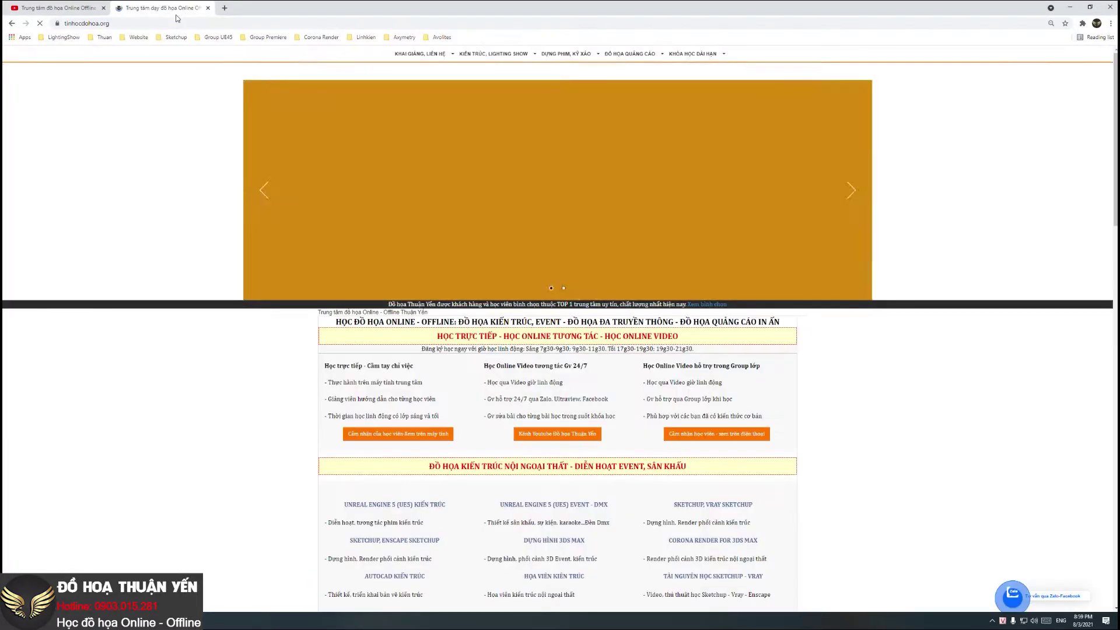
{"action": "mouse_move", "coordinate": [508, 85]}
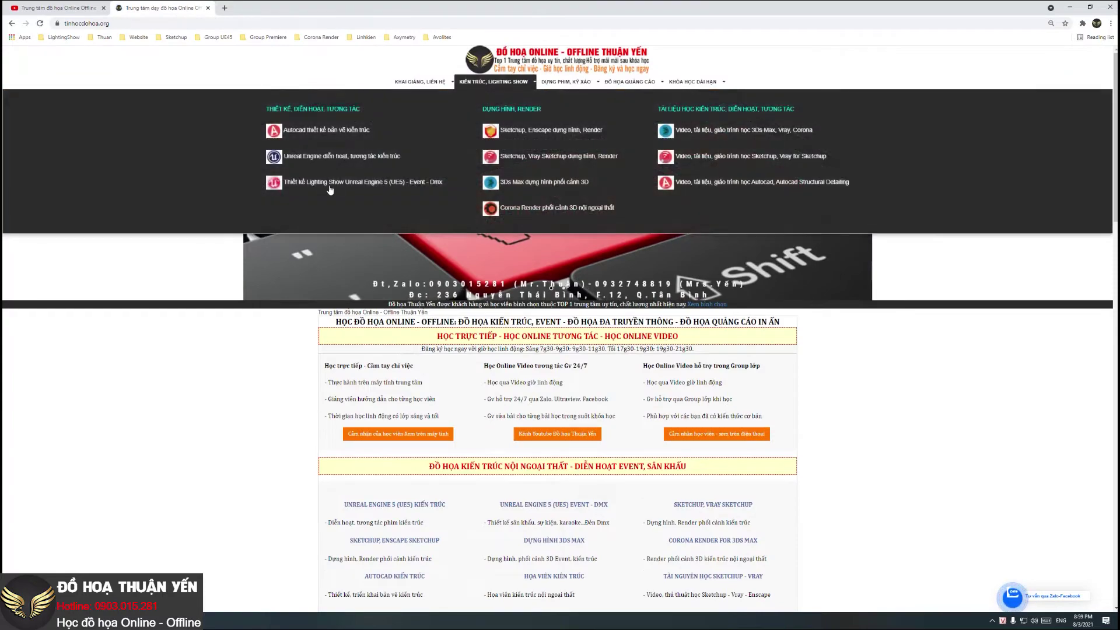
{"action": "left_click", "coordinate": [331, 183]}
Step: Skim the course page, return to the YouTube tab, and bring up Windows search
{"action": "scroll", "coordinate": [818, 380], "scroll_direction": "down", "scroll_amount": 15}
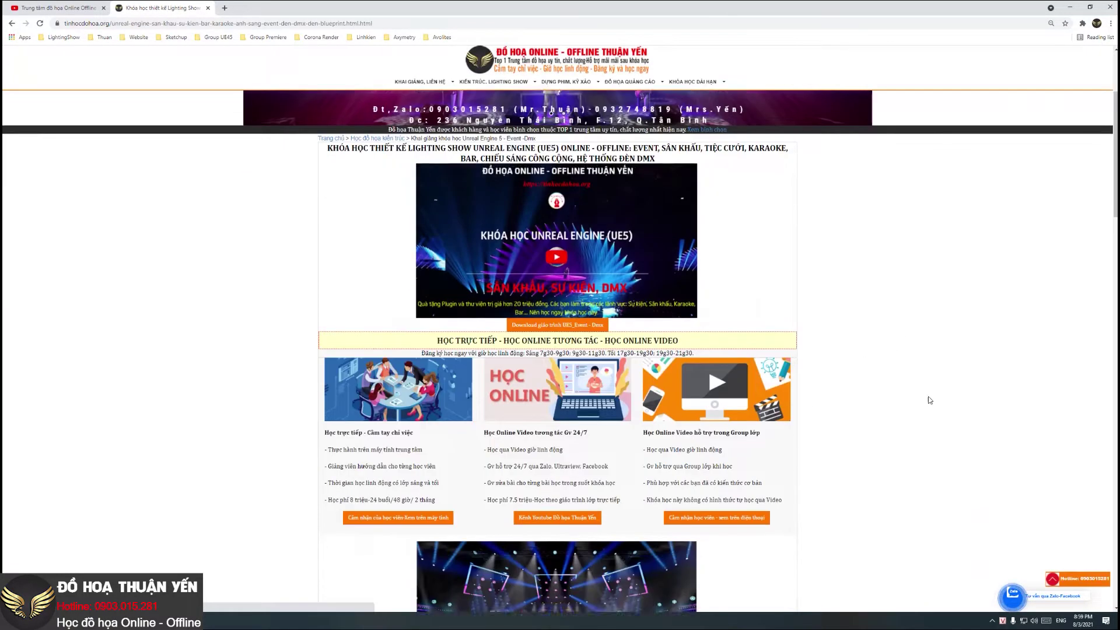
{"action": "scroll", "coordinate": [926, 394], "scroll_direction": "down", "scroll_amount": 1}
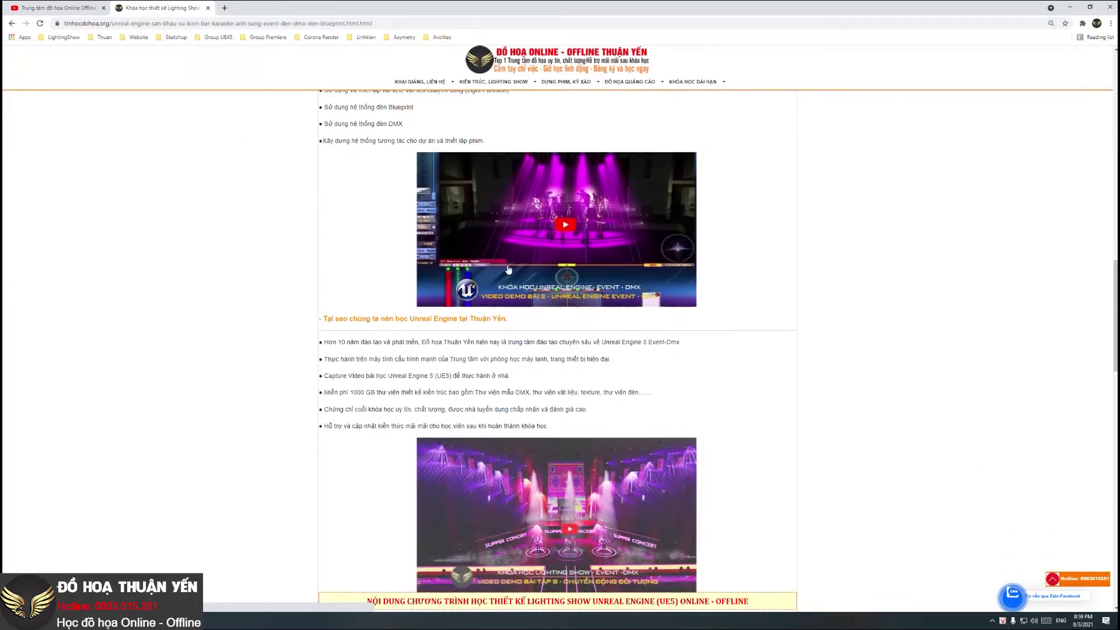
{"action": "key", "text": "ctrl+Tab"}
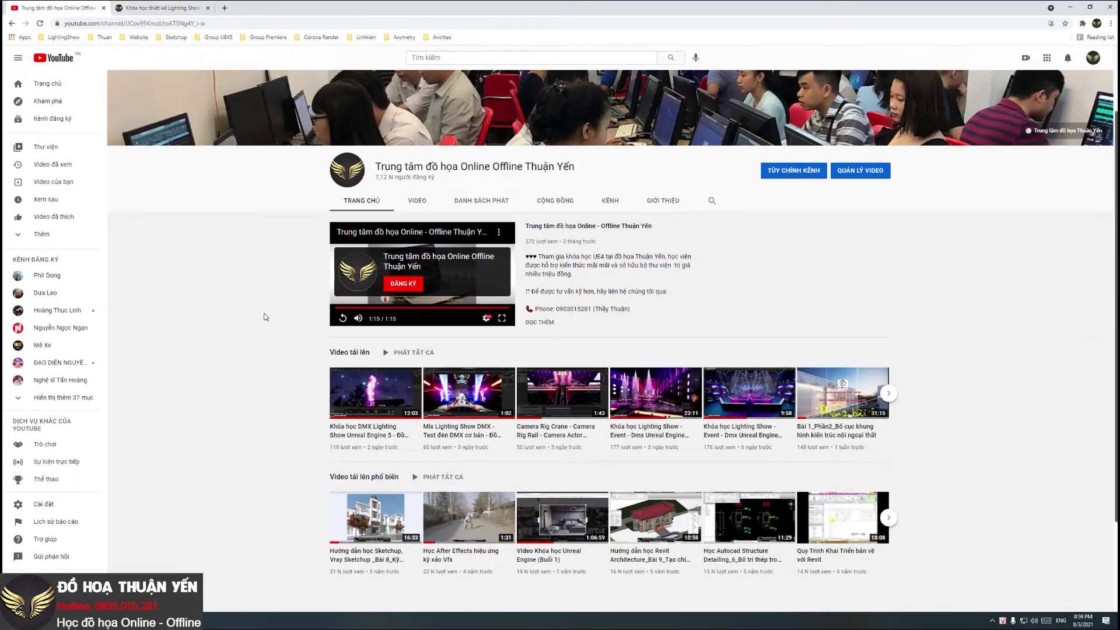
{"action": "key", "text": "super"}
Step: Launch Epic Games Launcher, check the Library's engine versions and projects, then minimize it
{"action": "type", "text": "epic"}
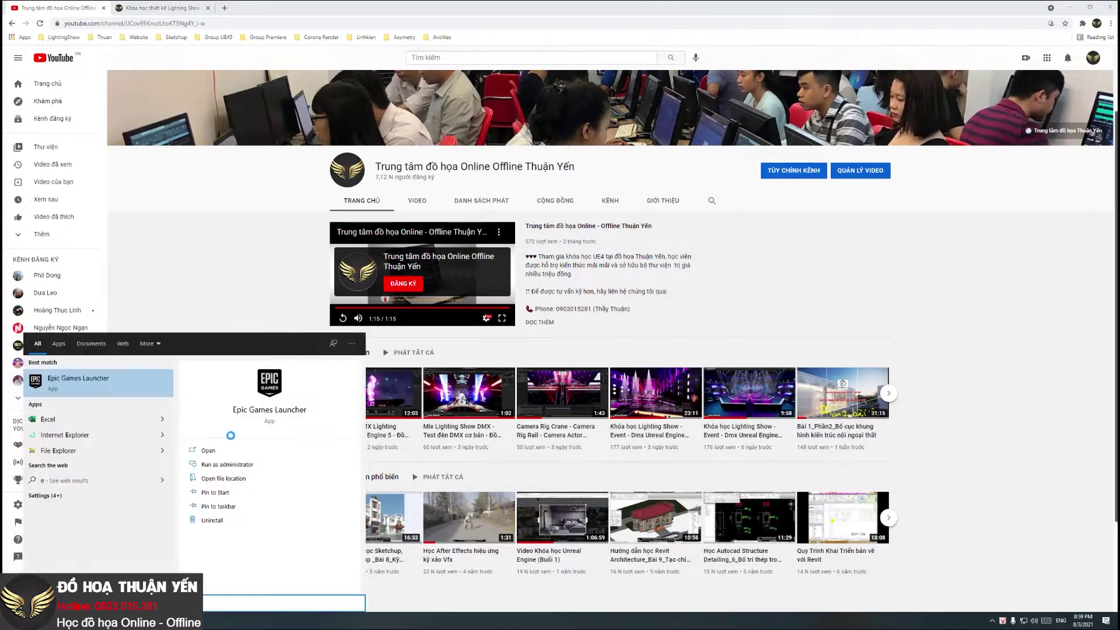
{"action": "key", "text": "Return"}
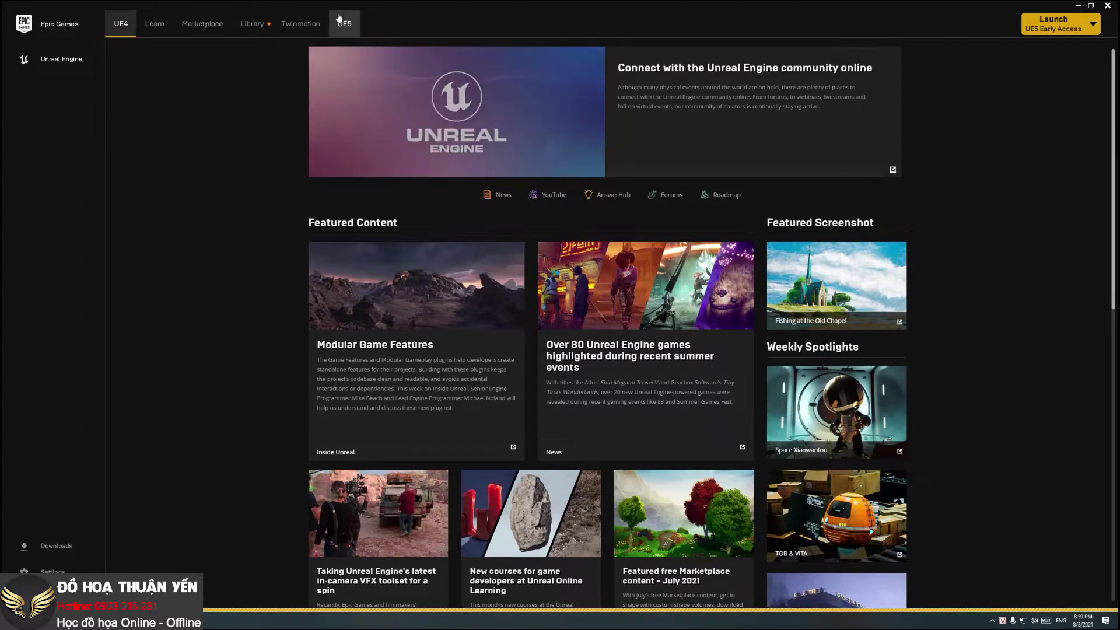
{"action": "left_click", "coordinate": [244, 36]}
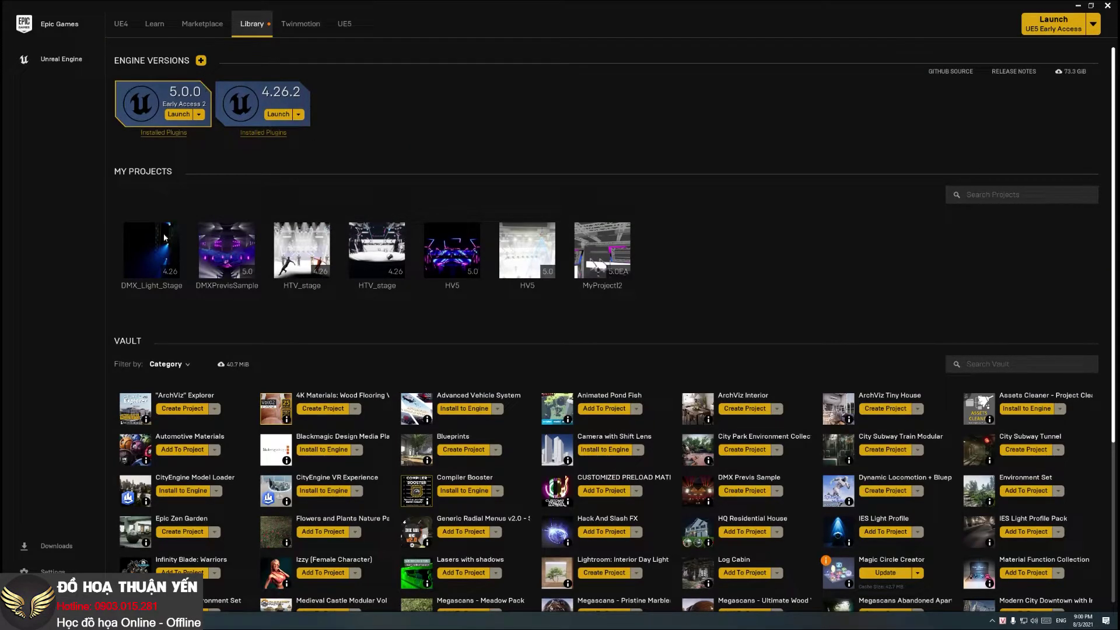
{"action": "left_click", "coordinate": [1078, 7]}
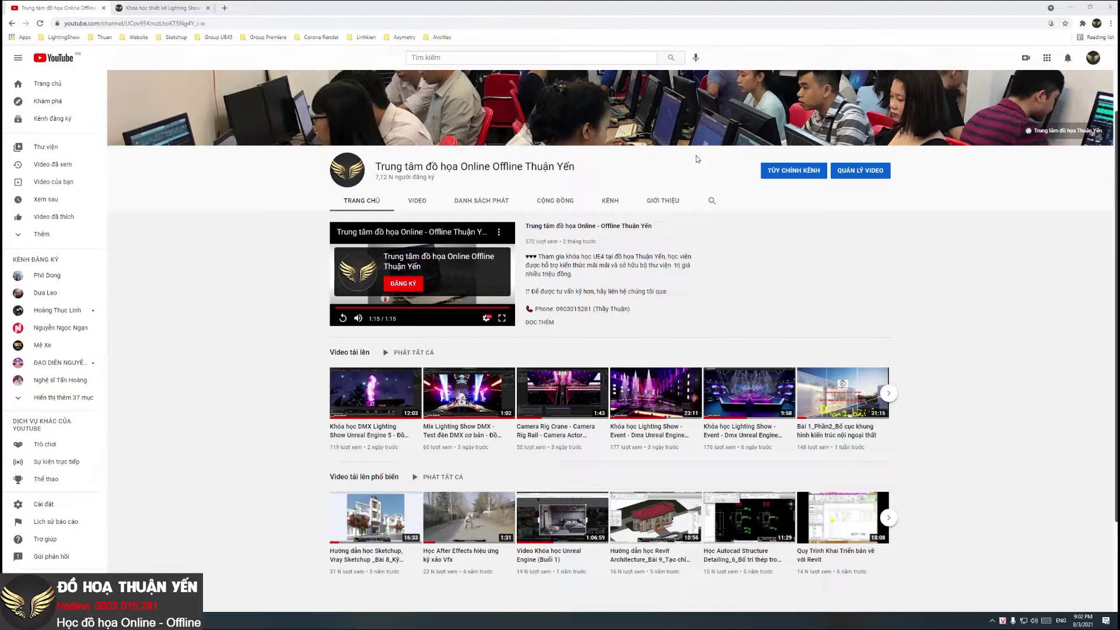
{"action": "mouse_move", "coordinate": [821, 433]}
{"action": "key", "text": "ctrl+Tab"}
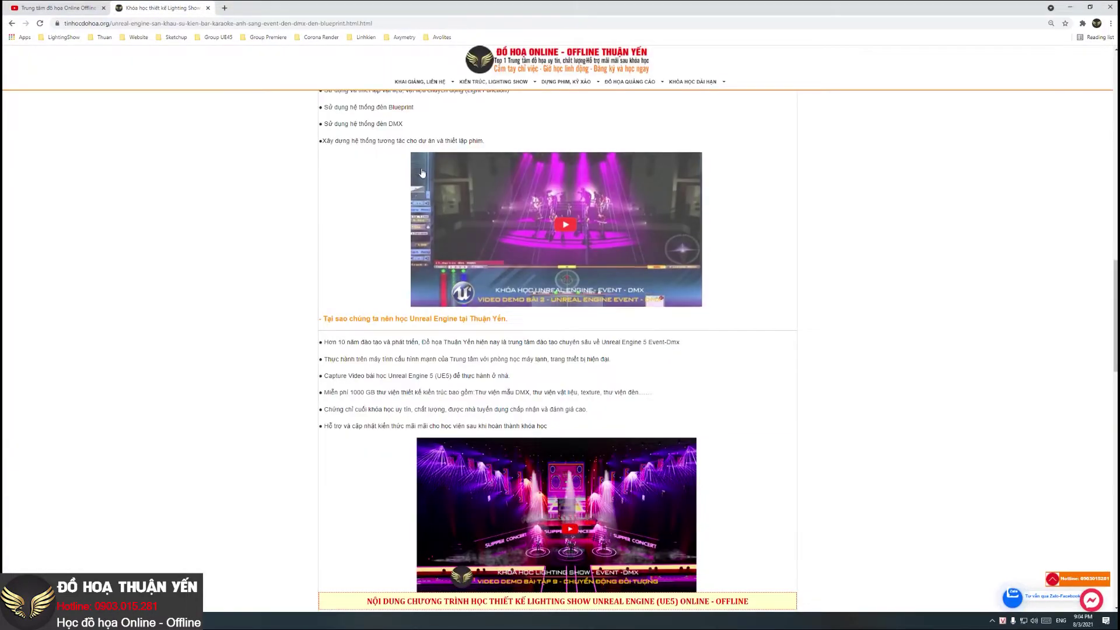
Step: Scroll through the tinhocdohoa course page and browse its top navigation menus
{"action": "scroll", "coordinate": [623, 293], "scroll_direction": "up", "scroll_amount": 5}
{"action": "scroll", "coordinate": [627, 286], "scroll_direction": "up", "scroll_amount": 5}
{"action": "scroll", "coordinate": [633, 274], "scroll_direction": "up", "scroll_amount": 3}
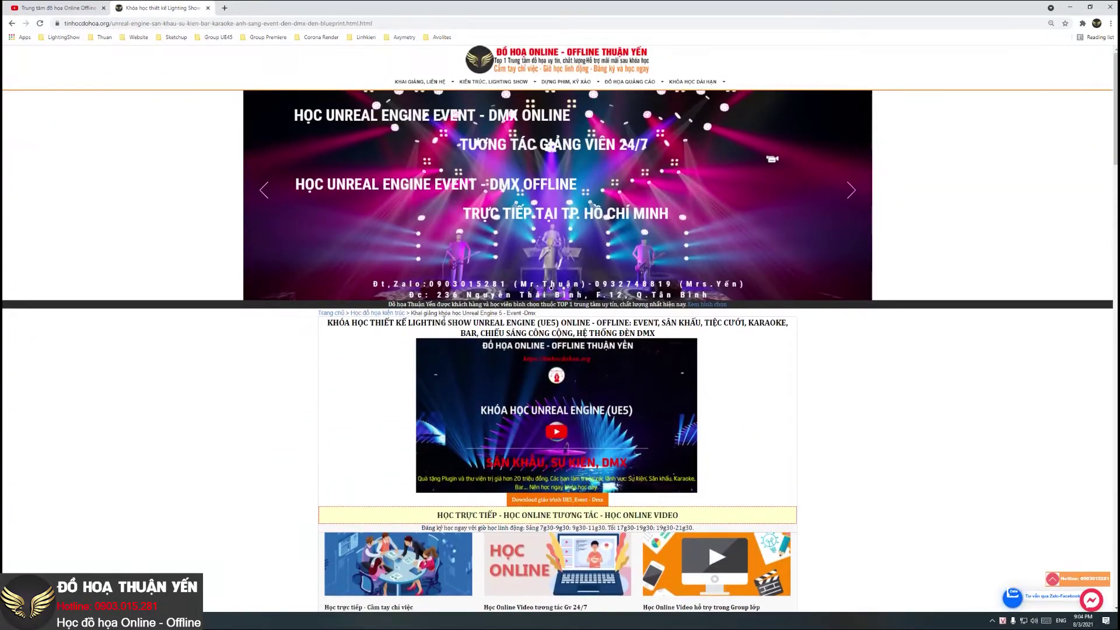
{"action": "mouse_move", "coordinate": [565, 82]}
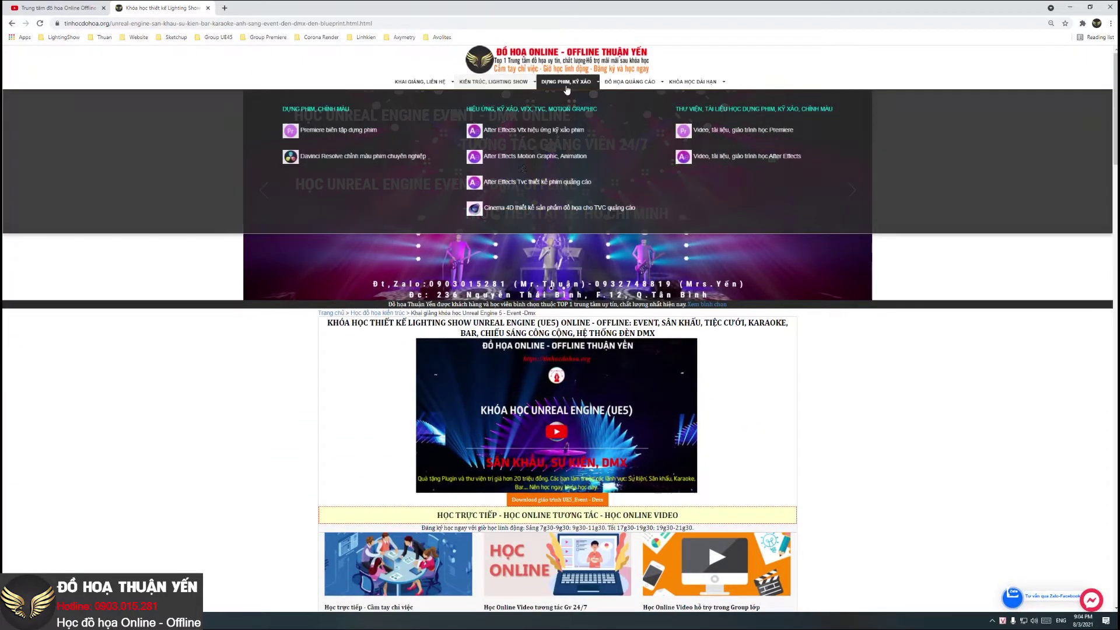
{"action": "mouse_move", "coordinate": [686, 92]}
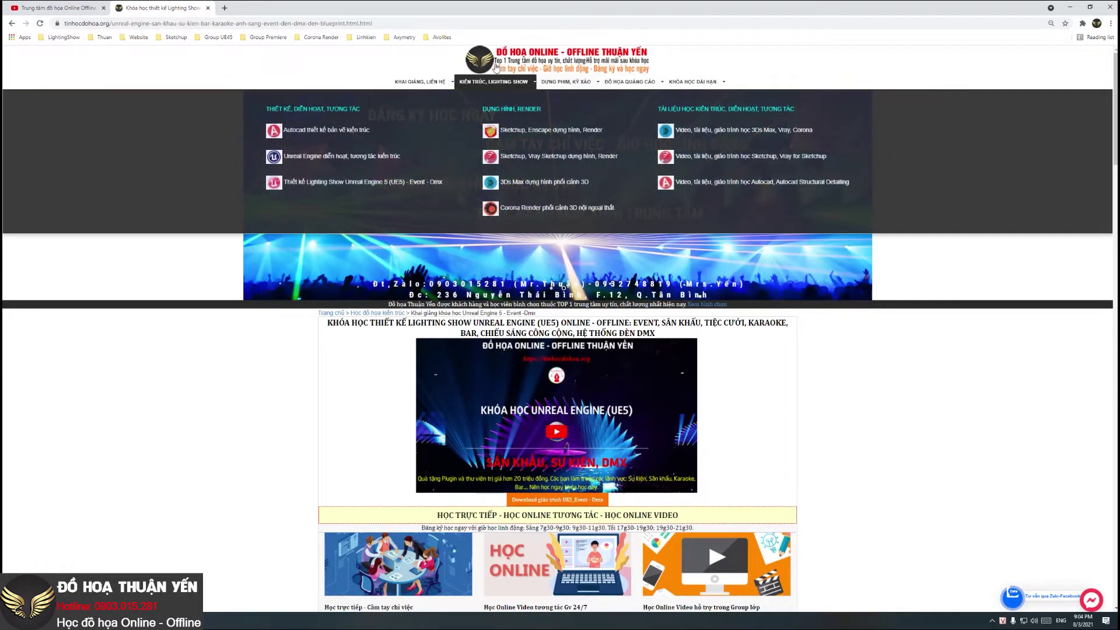
{"action": "mouse_move", "coordinate": [484, 82]}
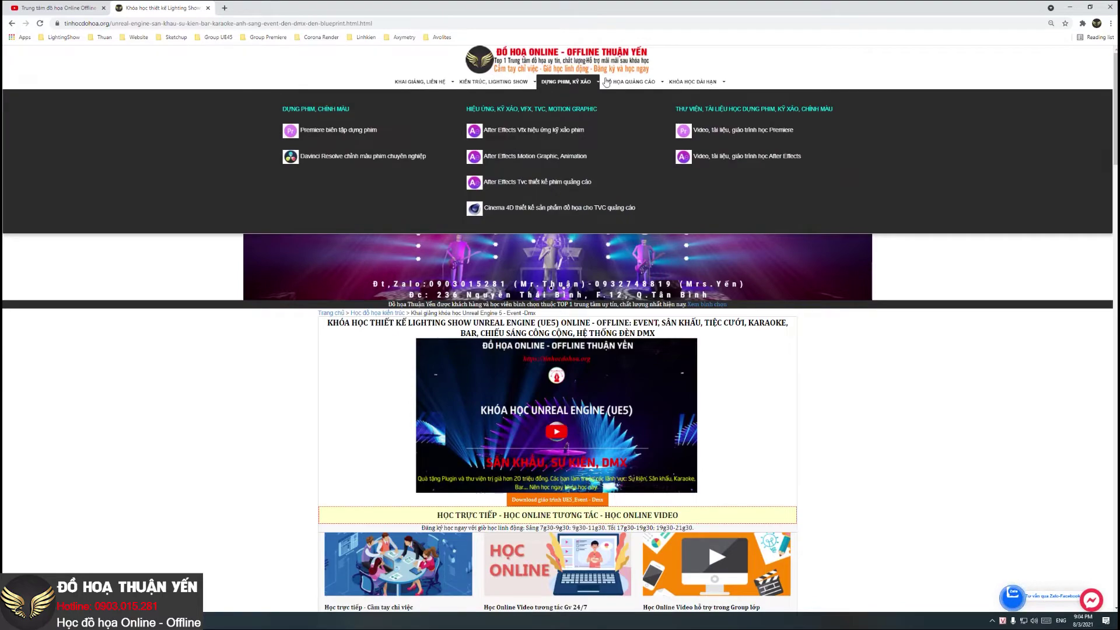
{"action": "mouse_move", "coordinate": [630, 81]}
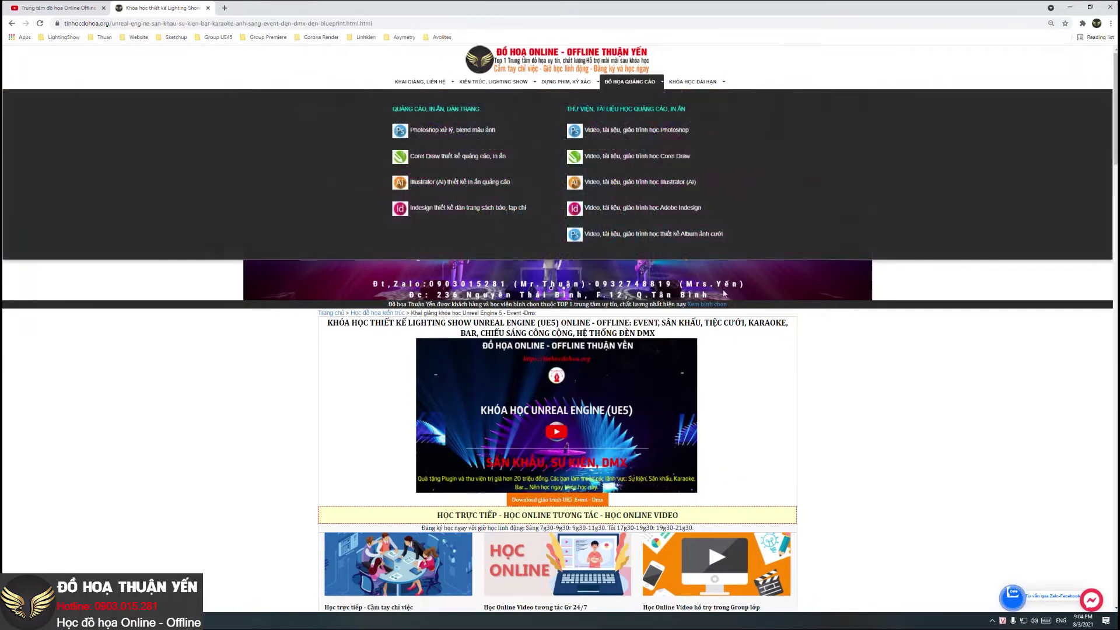
{"action": "scroll", "coordinate": [930, 474], "scroll_direction": "down", "scroll_amount": 1}
{"action": "scroll", "coordinate": [927, 484], "scroll_direction": "down", "scroll_amount": 6}
{"action": "scroll", "coordinate": [919, 507], "scroll_direction": "down", "scroll_amount": 3}
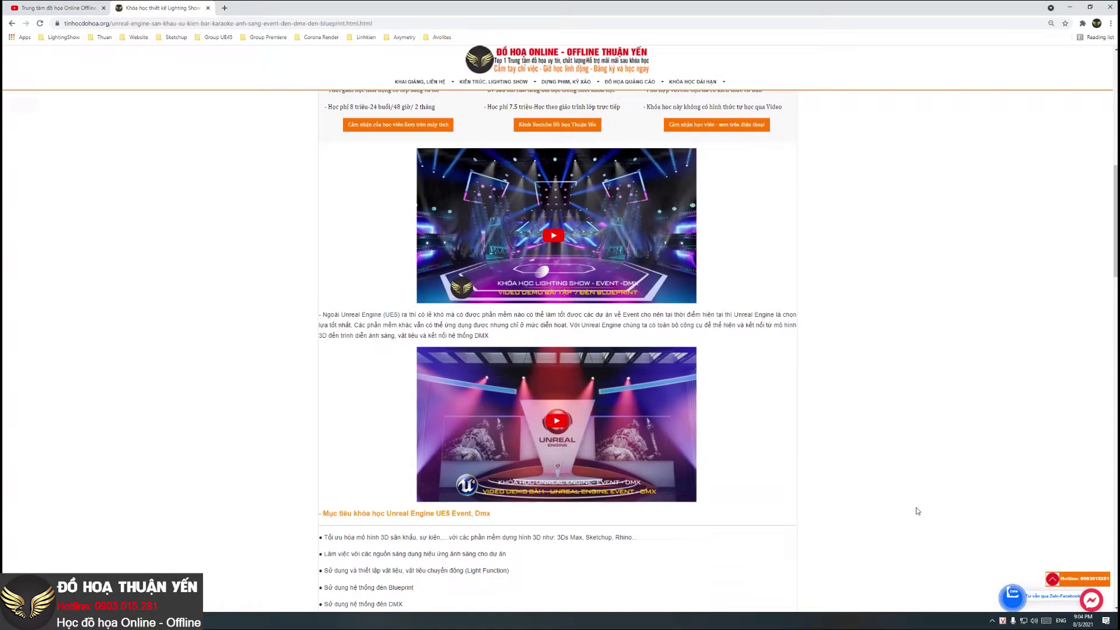
{"action": "scroll", "coordinate": [846, 409], "scroll_direction": "down", "scroll_amount": 2}
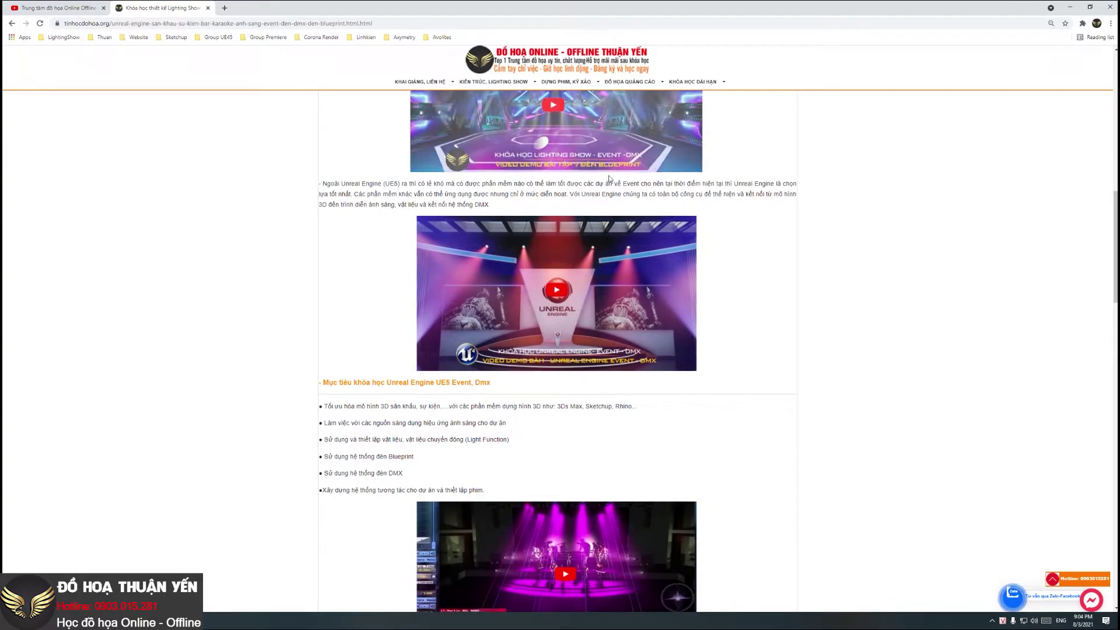
{"action": "scroll", "coordinate": [968, 262], "scroll_direction": "up", "scroll_amount": 6}
{"action": "scroll", "coordinate": [968, 274], "scroll_direction": "up", "scroll_amount": 5}
{"action": "mouse_move", "coordinate": [601, 99]}
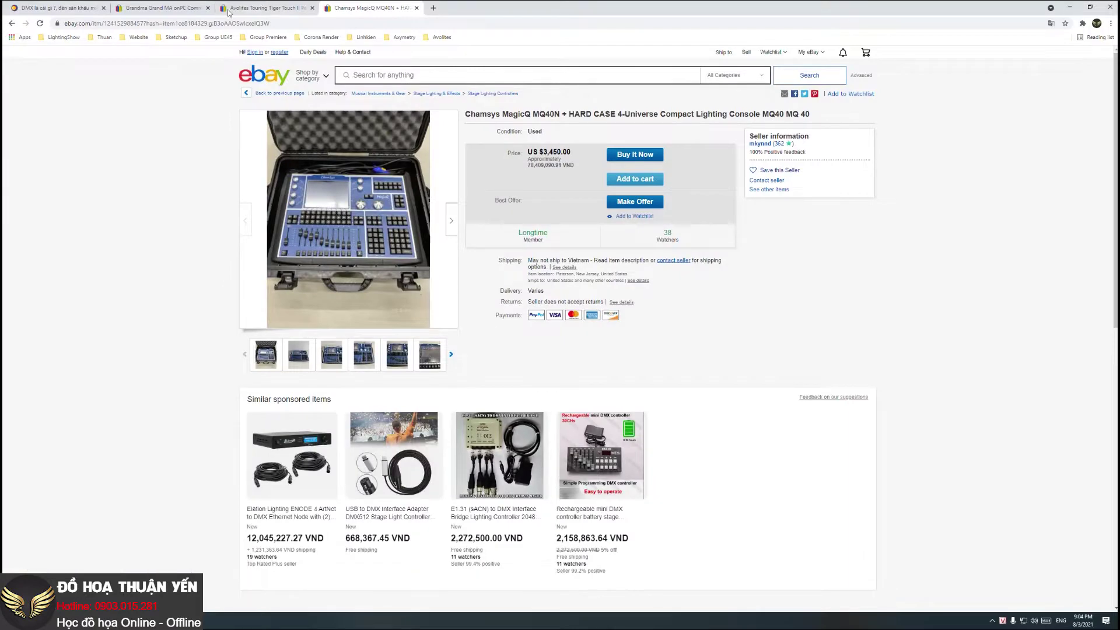
Step: Read through the article explaining what DMX is
{"action": "left_click", "coordinate": [55, 8]}
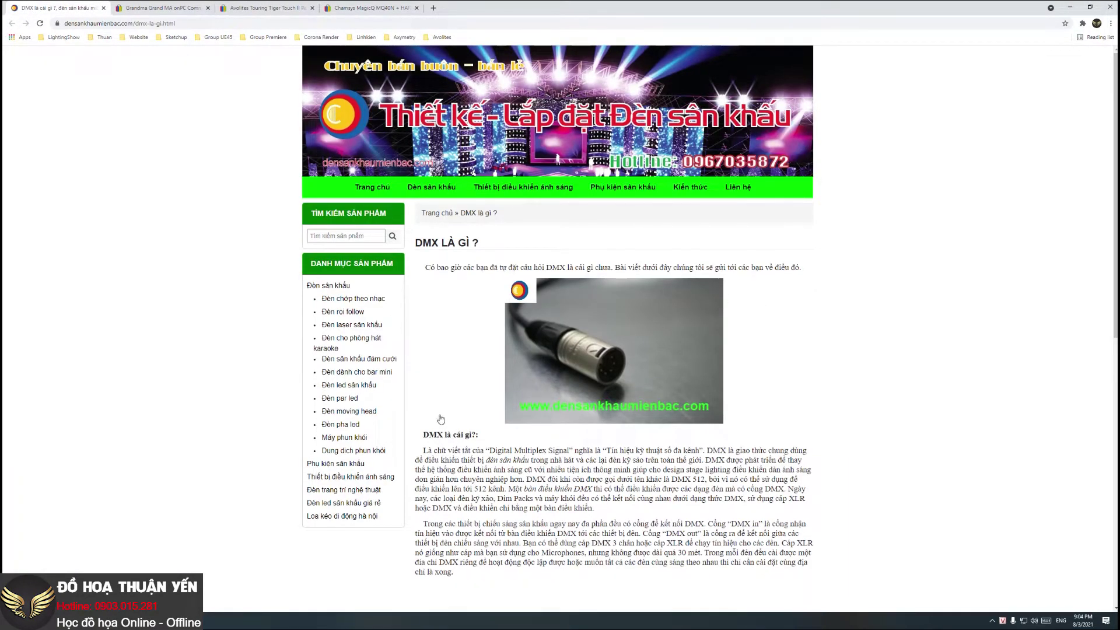
{"action": "scroll", "coordinate": [787, 296], "scroll_direction": "down", "scroll_amount": 1}
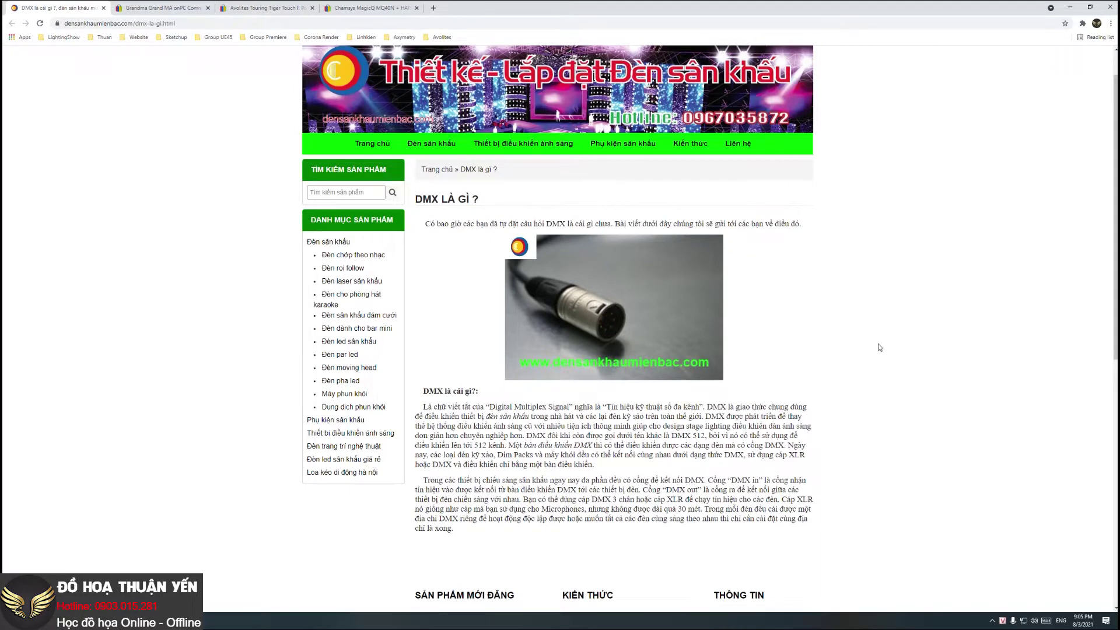
{"action": "scroll", "coordinate": [884, 345], "scroll_direction": "down", "scroll_amount": 3}
{"action": "scroll", "coordinate": [884, 345], "scroll_direction": "down", "scroll_amount": 1}
{"action": "scroll", "coordinate": [884, 346], "scroll_direction": "up", "scroll_amount": 4}
Step: Glance at the Grandma MA and Avolites Tiger Touch II listings, revisit the DMX article, then minimize it
{"action": "key", "text": "ctrl+Tab"}
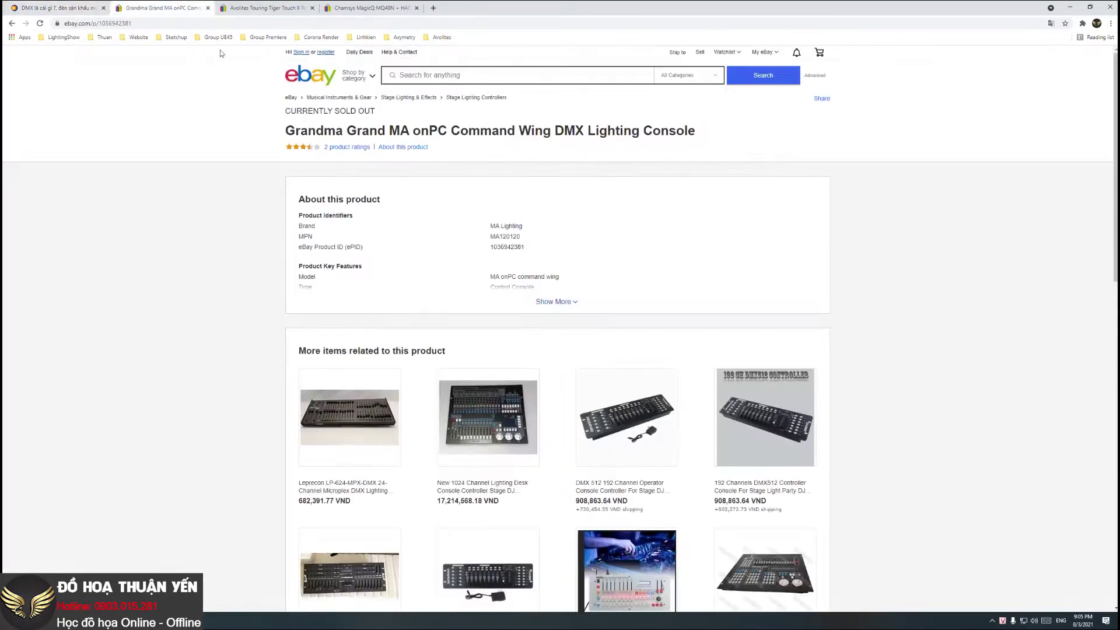
{"action": "key", "text": "ctrl+Tab"}
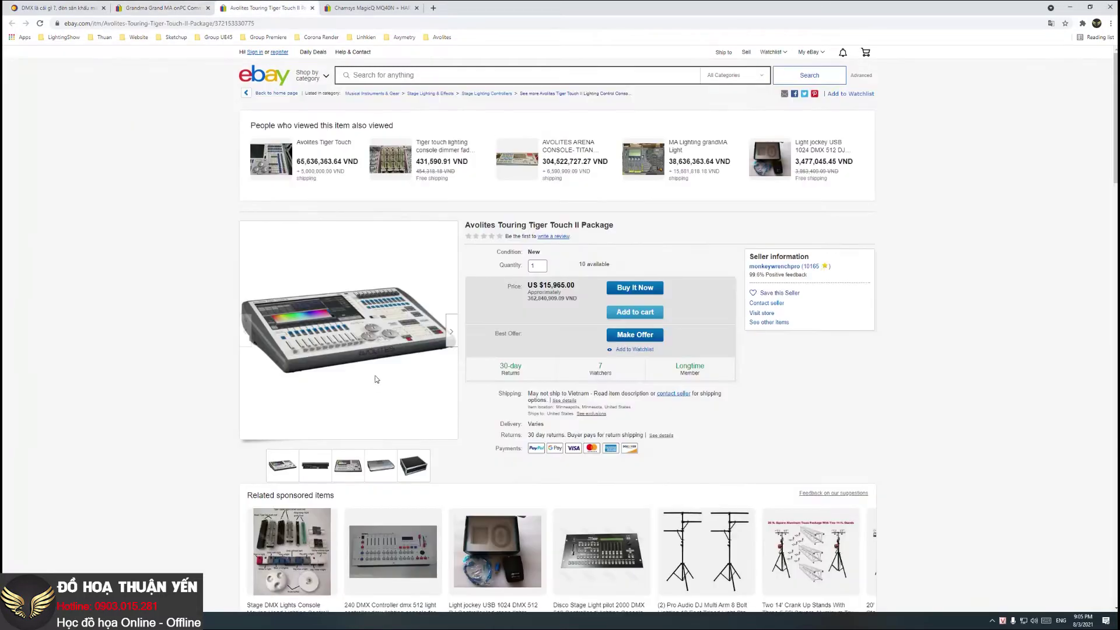
{"action": "left_click", "coordinate": [70, 7]}
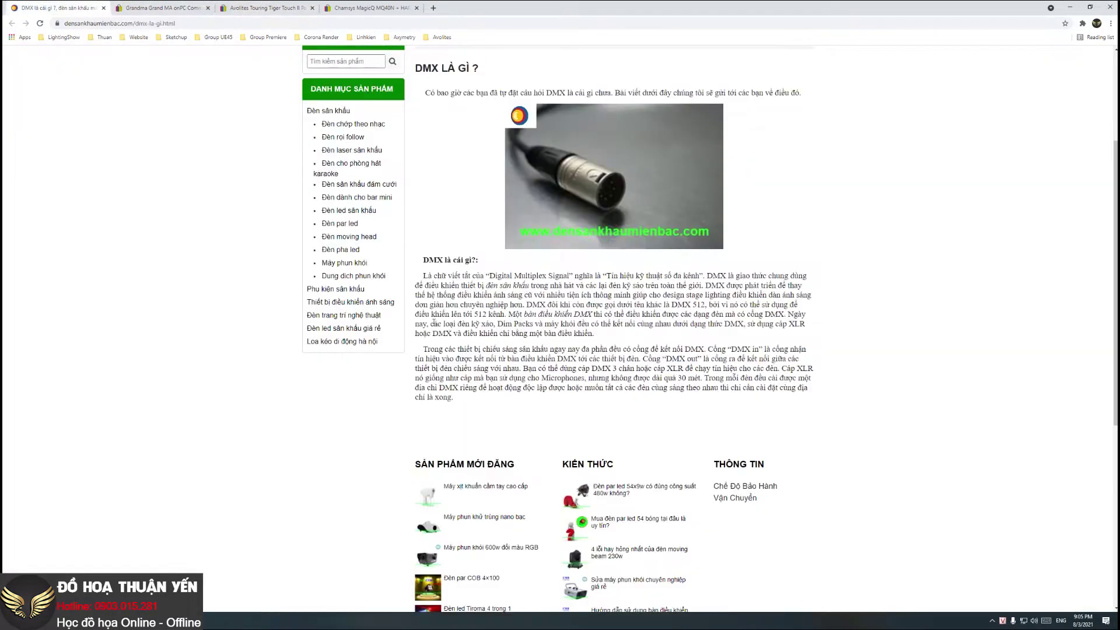
{"action": "scroll", "coordinate": [724, 208], "scroll_direction": "up", "scroll_amount": 3}
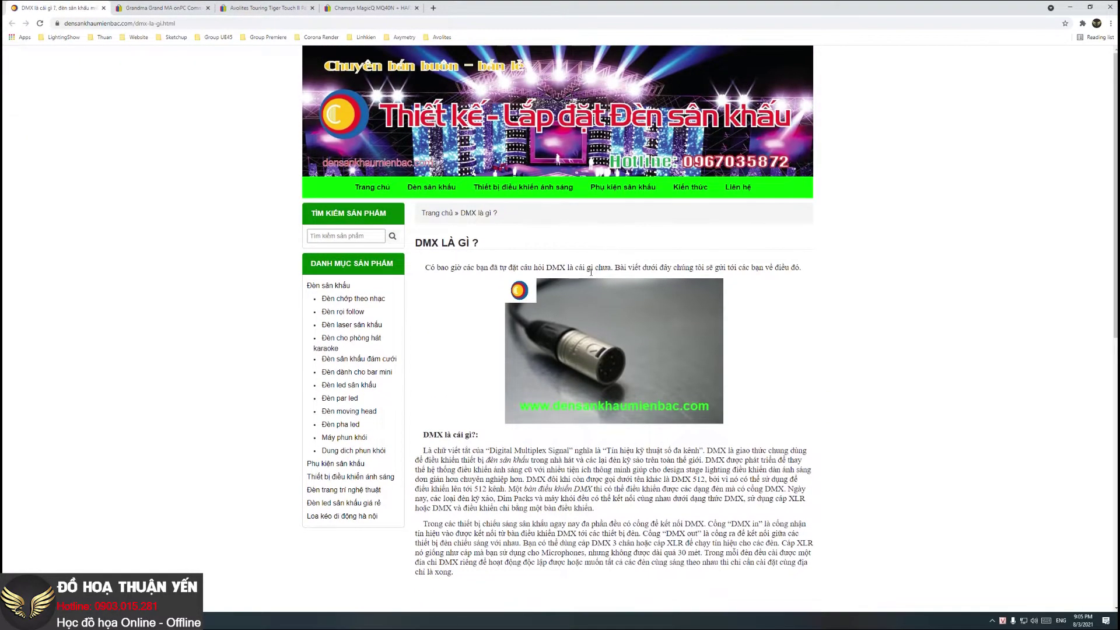
{"action": "scroll", "coordinate": [591, 272], "scroll_direction": "down", "scroll_amount": 2}
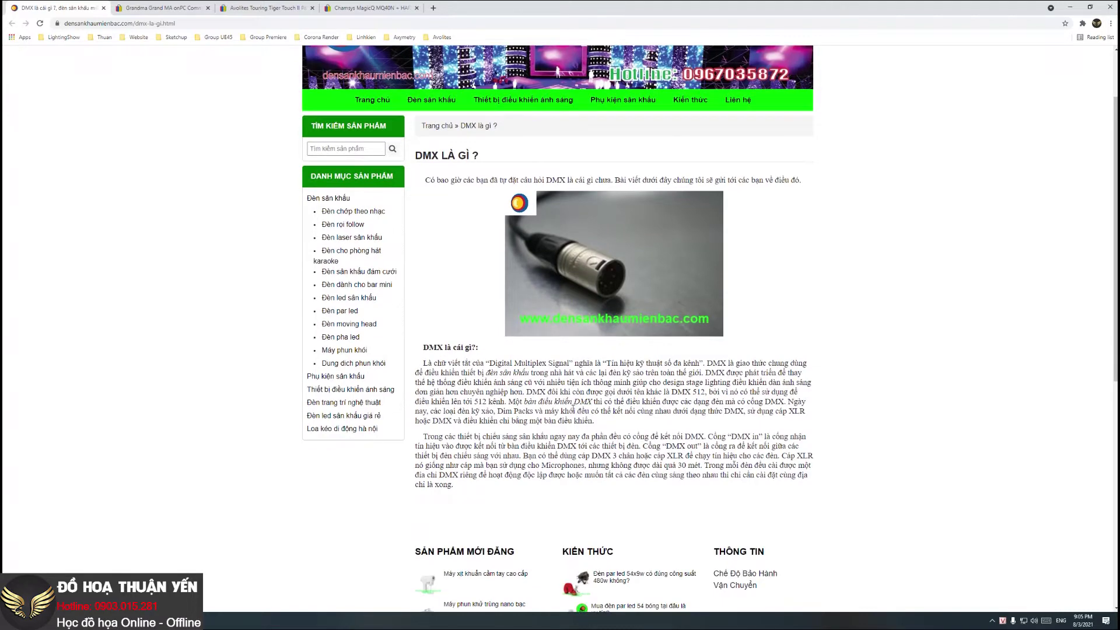
{"action": "scroll", "coordinate": [738, 376], "scroll_direction": "down", "scroll_amount": 2}
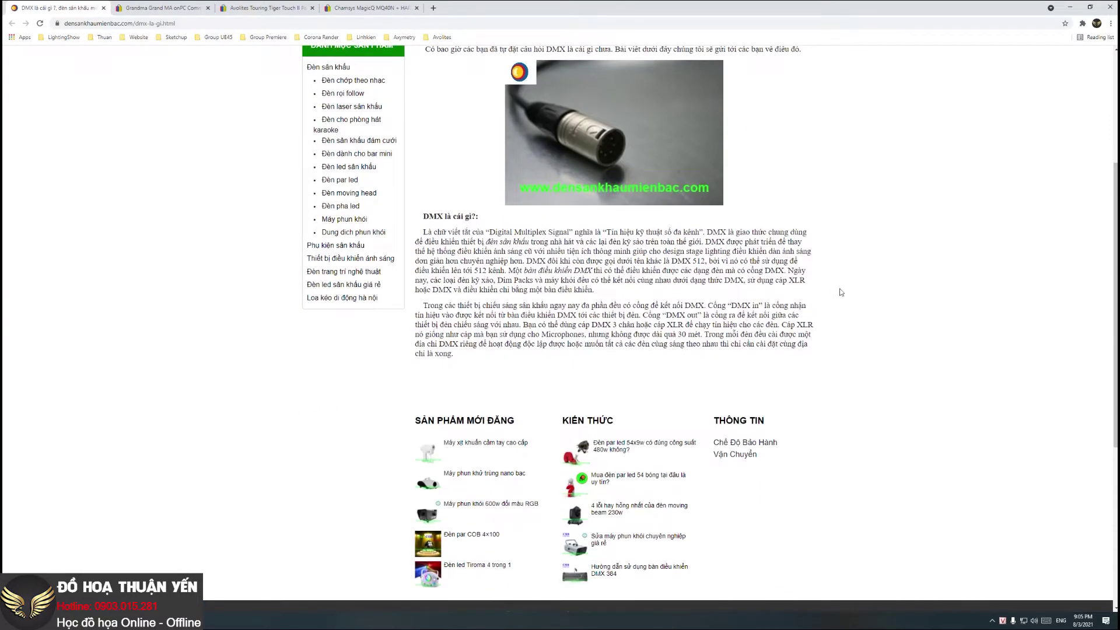
{"action": "left_click", "coordinate": [1070, 7]}
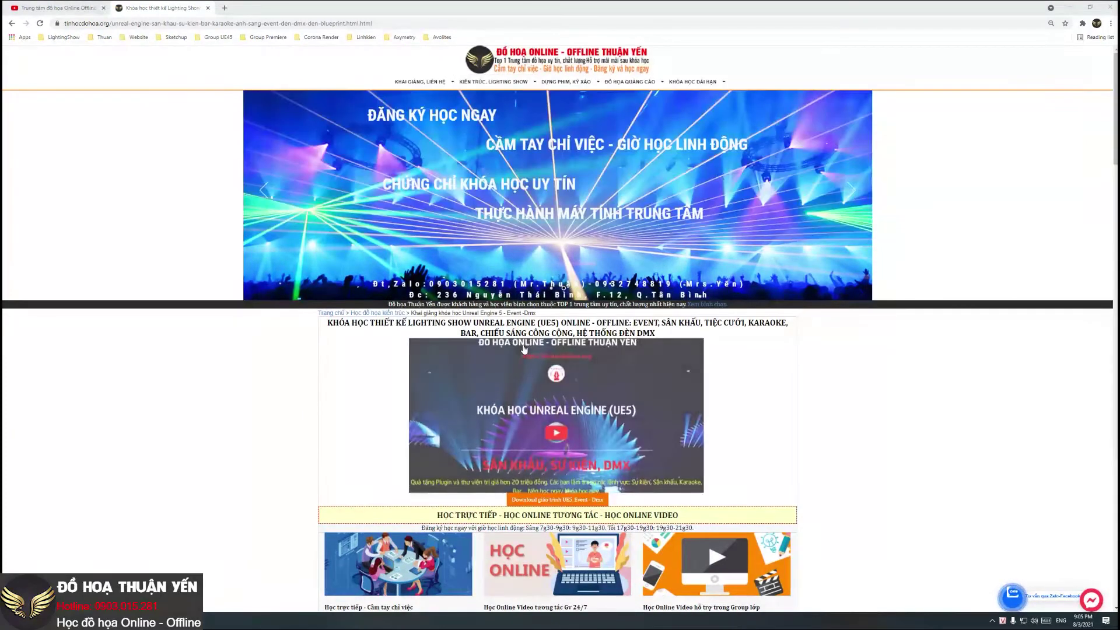
{"action": "scroll", "coordinate": [914, 340], "scroll_direction": "down", "scroll_amount": 5}
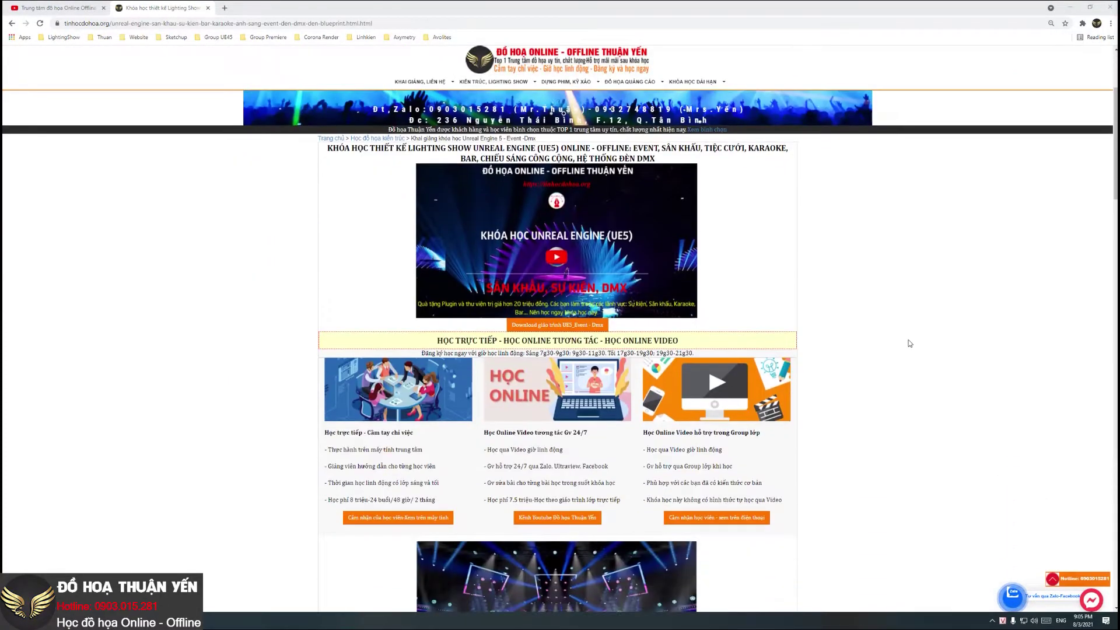
{"action": "scroll", "coordinate": [901, 350], "scroll_direction": "down", "scroll_amount": 4}
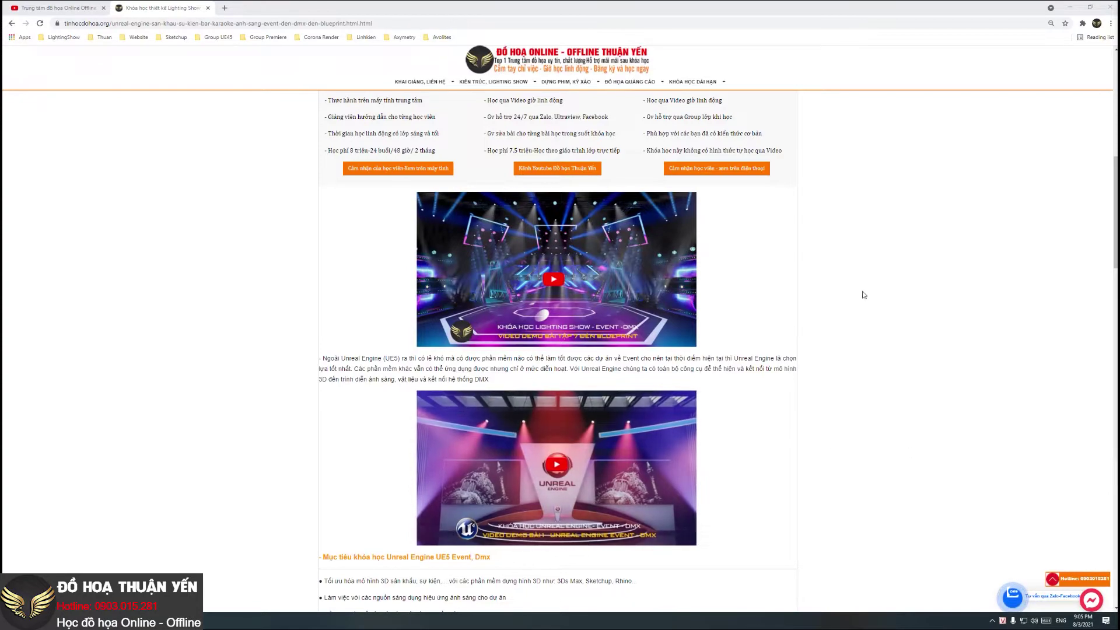
{"action": "scroll", "coordinate": [827, 337], "scroll_direction": "up", "scroll_amount": 2}
{"action": "scroll", "coordinate": [358, 342], "scroll_direction": "up", "scroll_amount": 6}
{"action": "scroll", "coordinate": [587, 181], "scroll_direction": "up", "scroll_amount": 2}
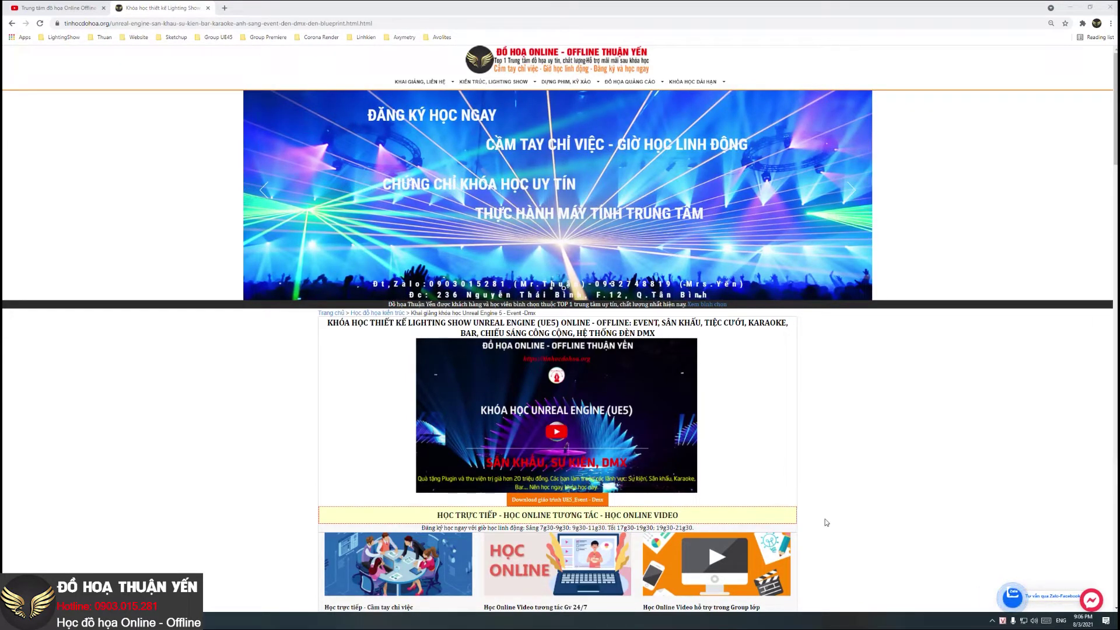
Step: Scroll to the course content list and expand Phần 12, 10 and 11
{"action": "scroll", "coordinate": [820, 503], "scroll_direction": "down", "scroll_amount": 3}
{"action": "scroll", "coordinate": [816, 499], "scroll_direction": "down", "scroll_amount": 3}
{"action": "scroll", "coordinate": [793, 484], "scroll_direction": "down", "scroll_amount": 3}
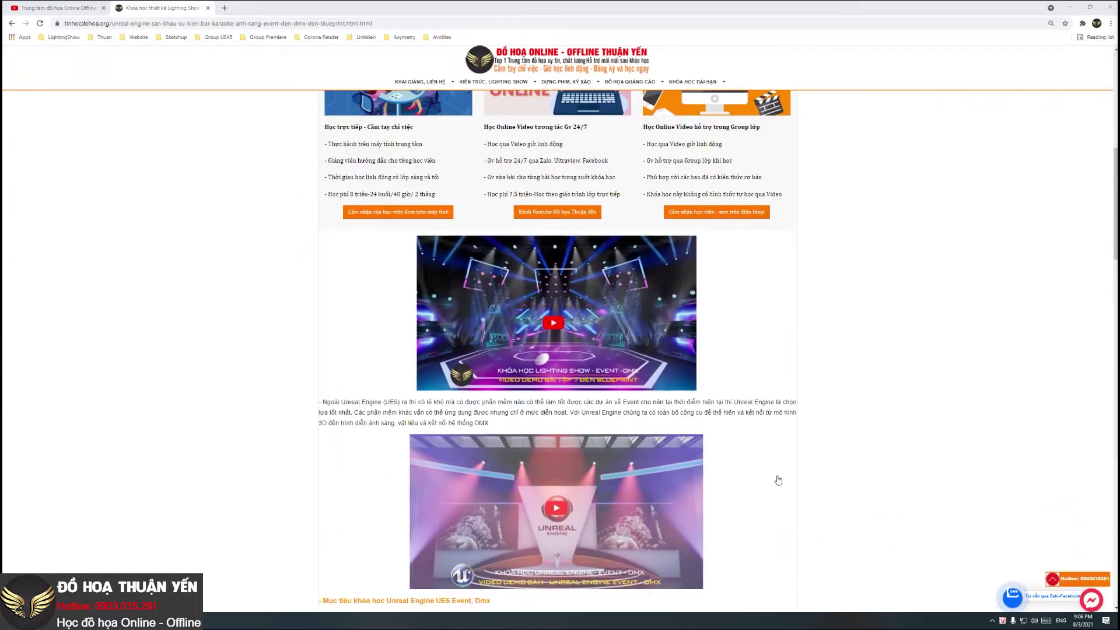
{"action": "scroll", "coordinate": [781, 465], "scroll_direction": "down", "scroll_amount": 3}
{"action": "scroll", "coordinate": [781, 465], "scroll_direction": "down", "scroll_amount": 5}
{"action": "scroll", "coordinate": [777, 462], "scroll_direction": "down", "scroll_amount": 6}
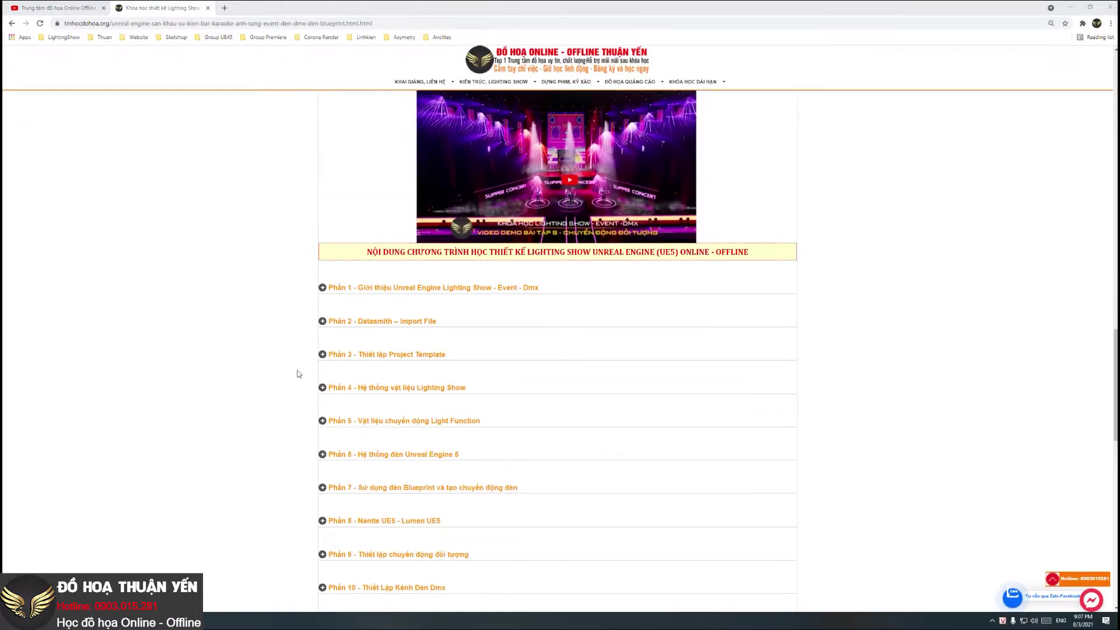
{"action": "scroll", "coordinate": [432, 257], "scroll_direction": "down", "scroll_amount": 2}
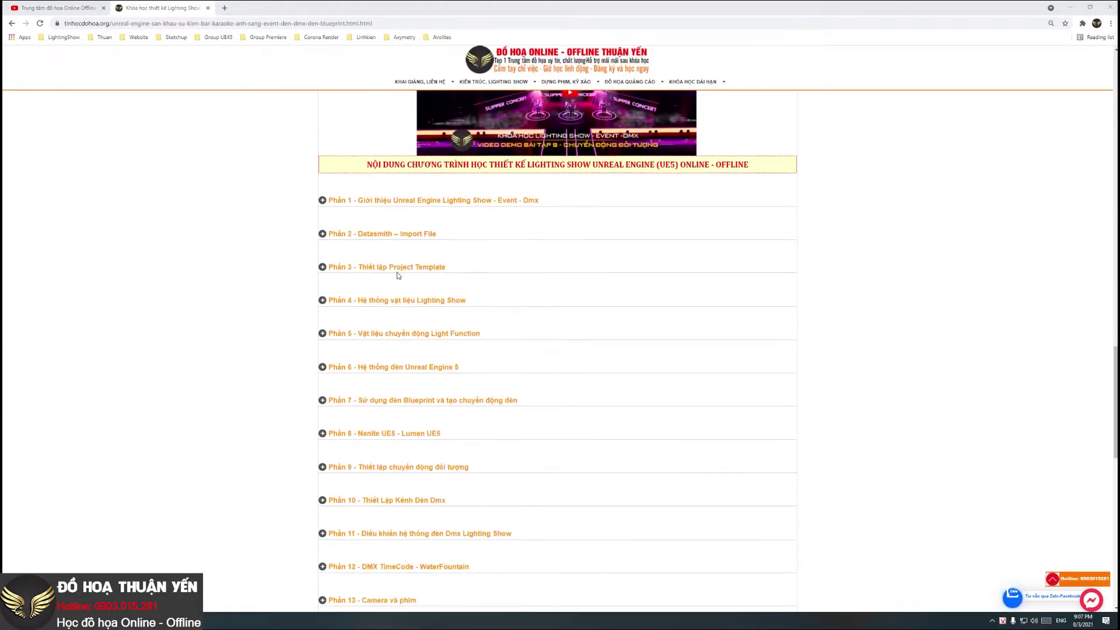
{"action": "scroll", "coordinate": [605, 418], "scroll_direction": "down", "scroll_amount": 2}
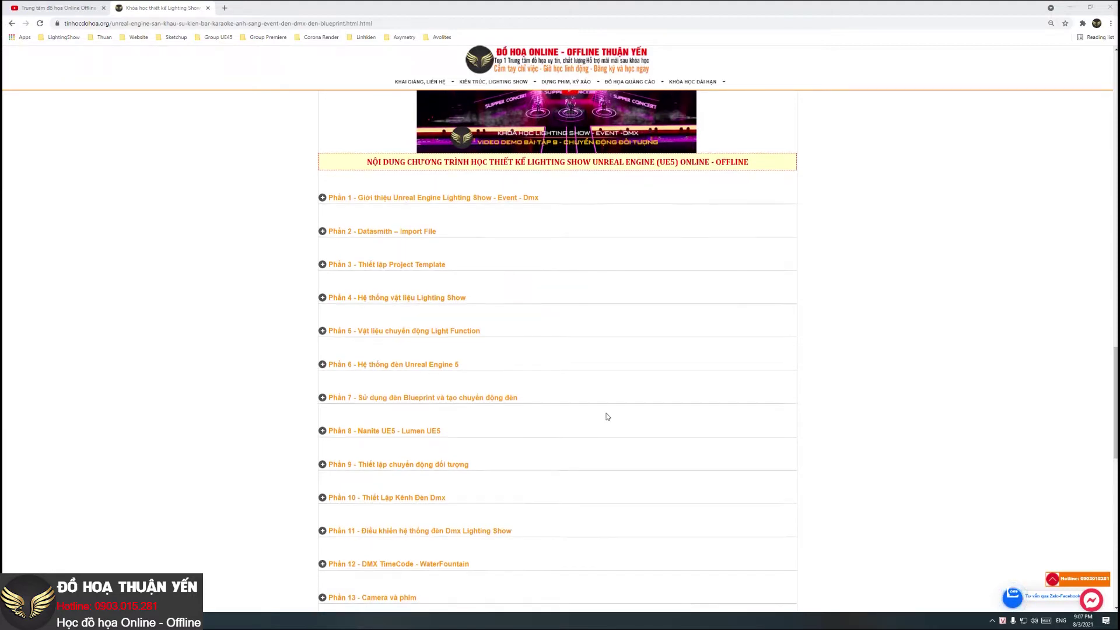
{"action": "scroll", "coordinate": [605, 420], "scroll_direction": "down", "scroll_amount": 2}
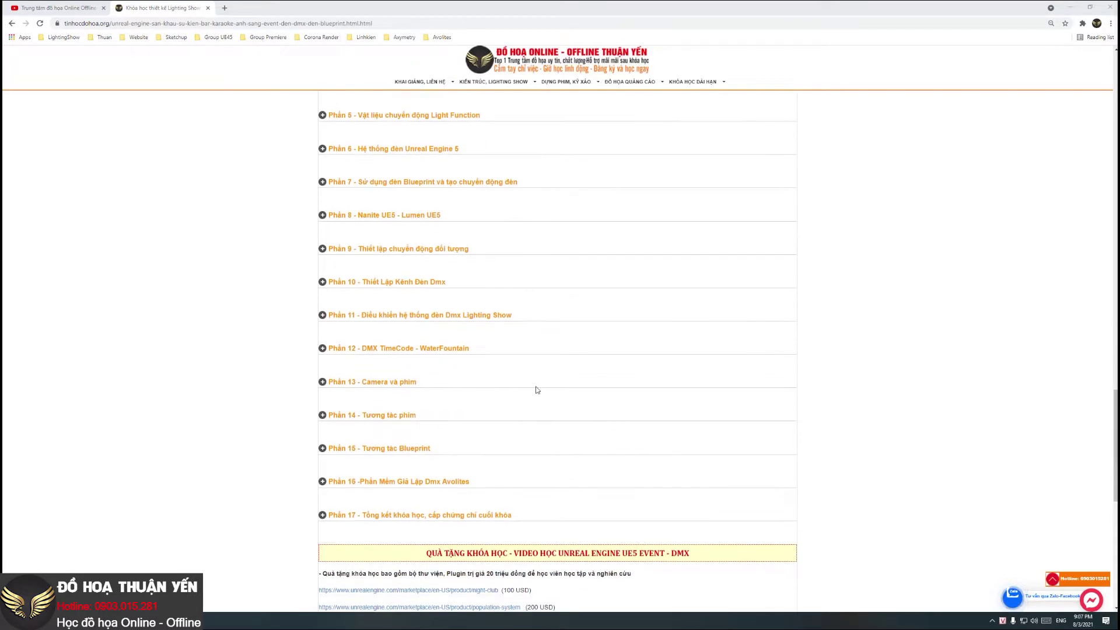
{"action": "left_click", "coordinate": [447, 351]}
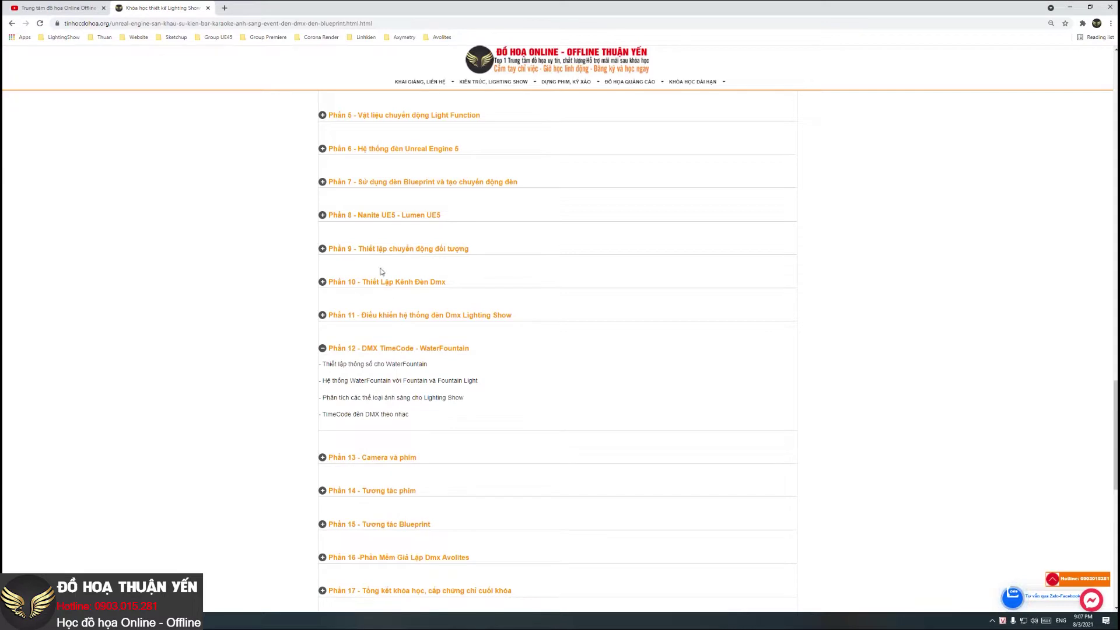
{"action": "left_click", "coordinate": [405, 282]}
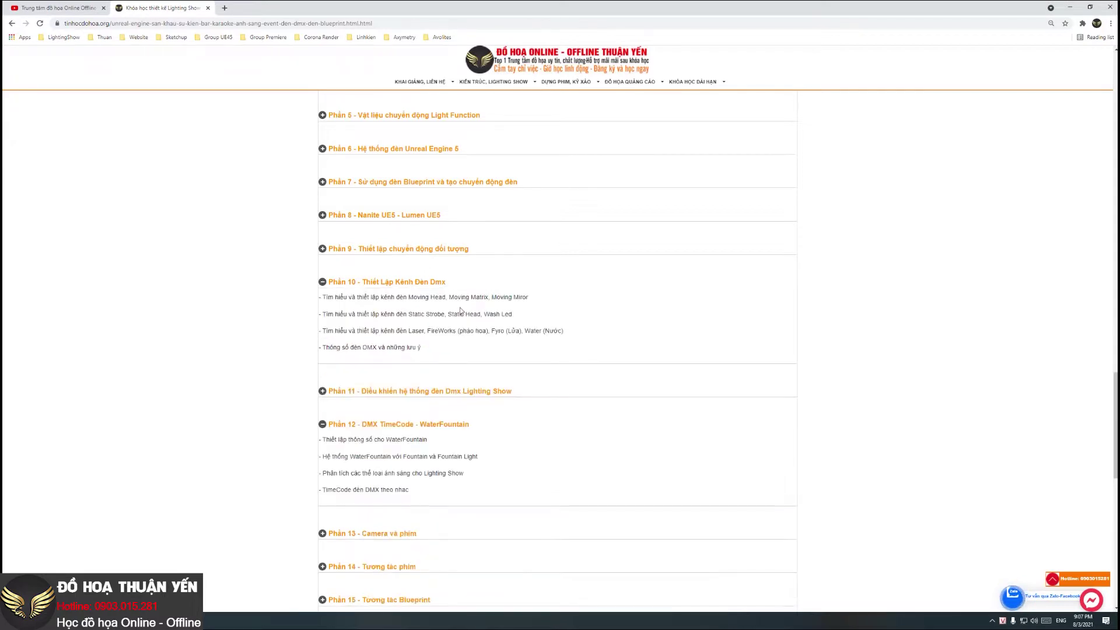
{"action": "left_click", "coordinate": [443, 392]}
Step: Expand syllabus sections Phần 4, 5 and 7
{"action": "scroll", "coordinate": [363, 332], "scroll_direction": "down", "scroll_amount": 1}
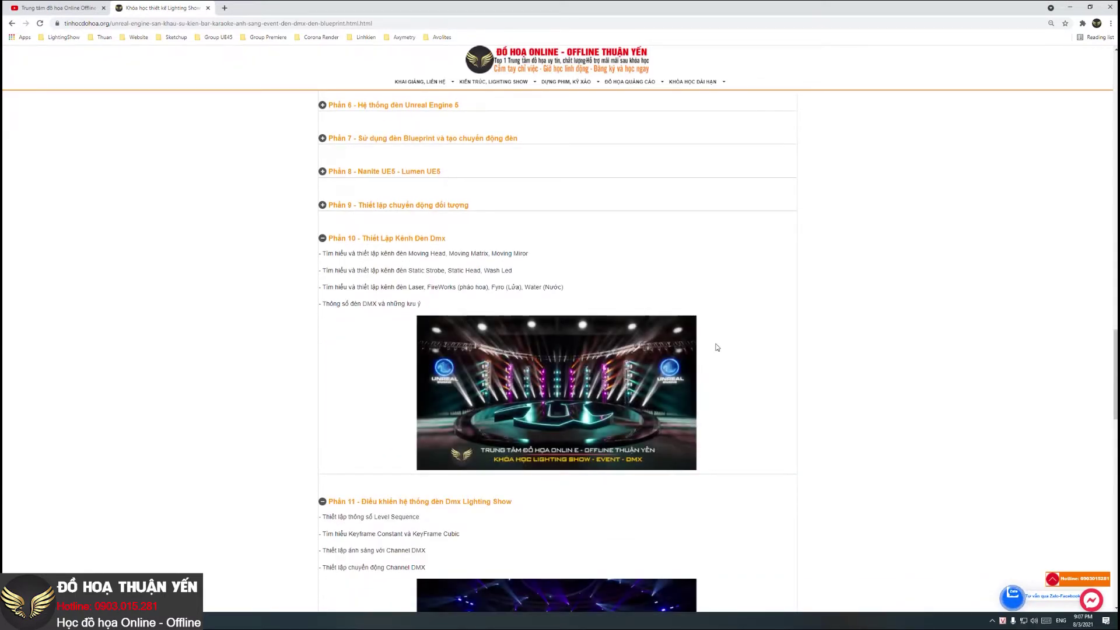
{"action": "scroll", "coordinate": [692, 383], "scroll_direction": "down", "scroll_amount": 2}
{"action": "scroll", "coordinate": [426, 468], "scroll_direction": "down", "scroll_amount": 5}
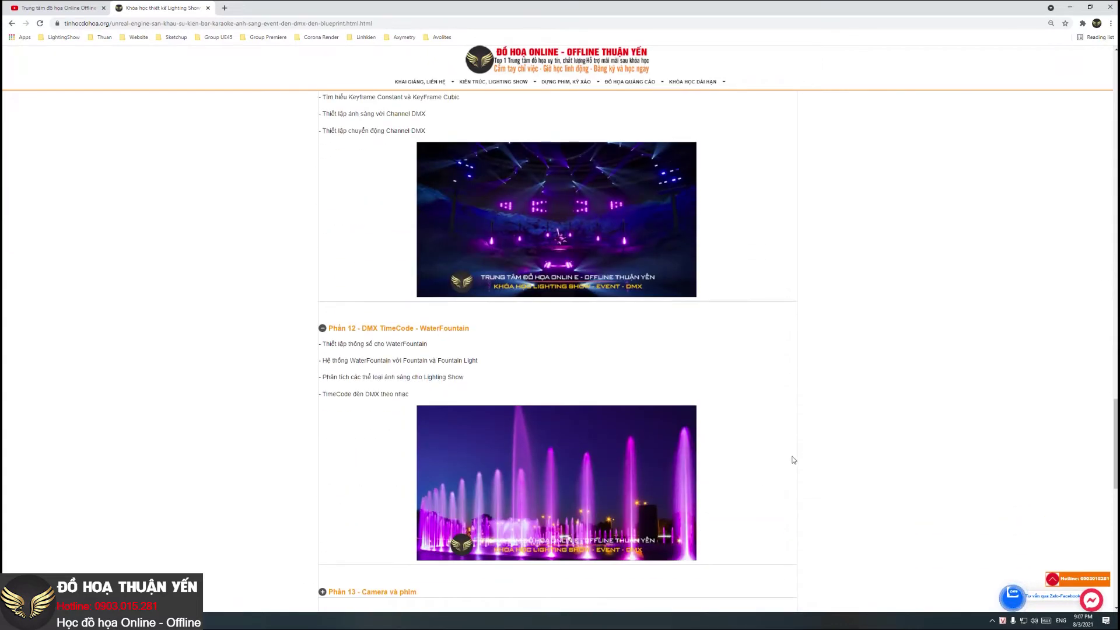
{"action": "scroll", "coordinate": [794, 457], "scroll_direction": "up", "scroll_amount": 3}
{"action": "scroll", "coordinate": [797, 460], "scroll_direction": "up", "scroll_amount": 4}
{"action": "scroll", "coordinate": [659, 403], "scroll_direction": "up", "scroll_amount": 3}
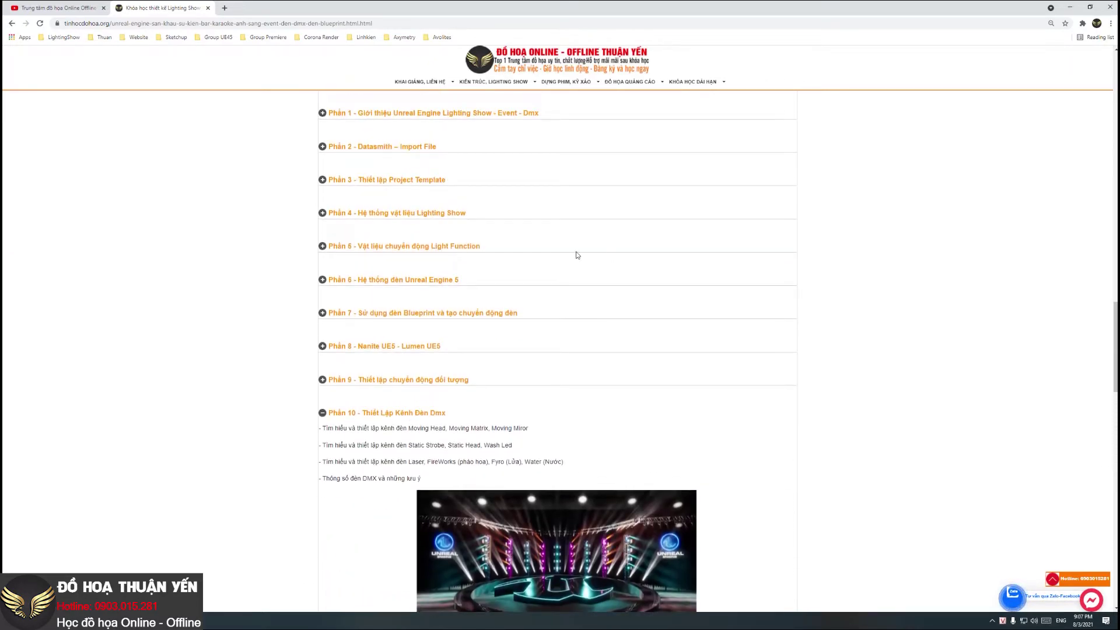
{"action": "left_click", "coordinate": [397, 213]}
{"action": "scroll", "coordinate": [364, 319], "scroll_direction": "down", "scroll_amount": 2}
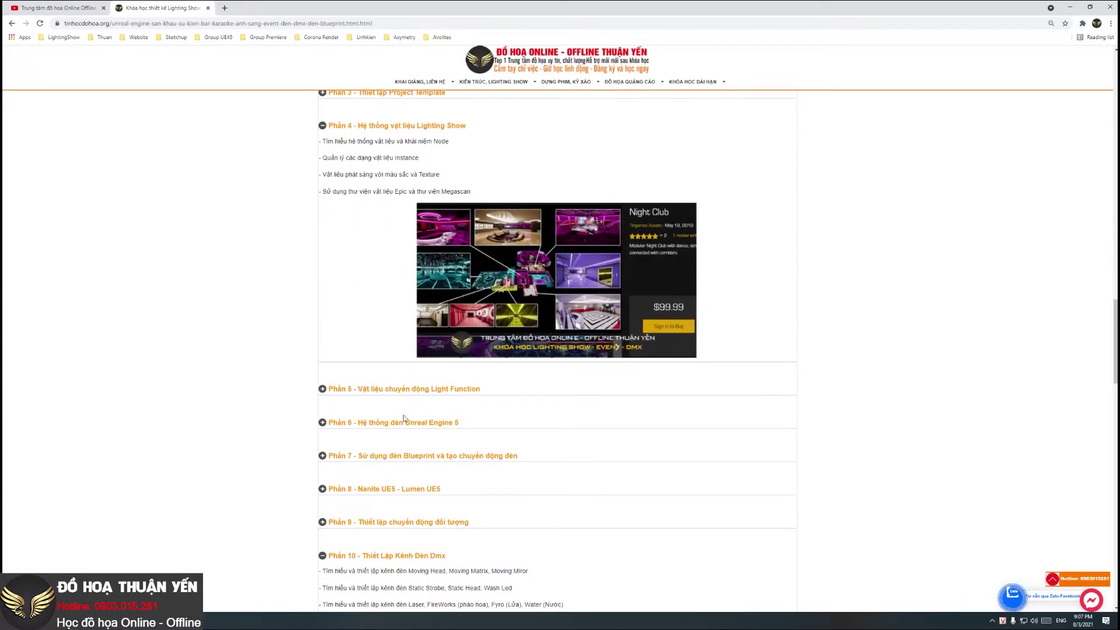
{"action": "left_click", "coordinate": [448, 389]}
{"action": "scroll", "coordinate": [586, 397], "scroll_direction": "down", "scroll_amount": 3}
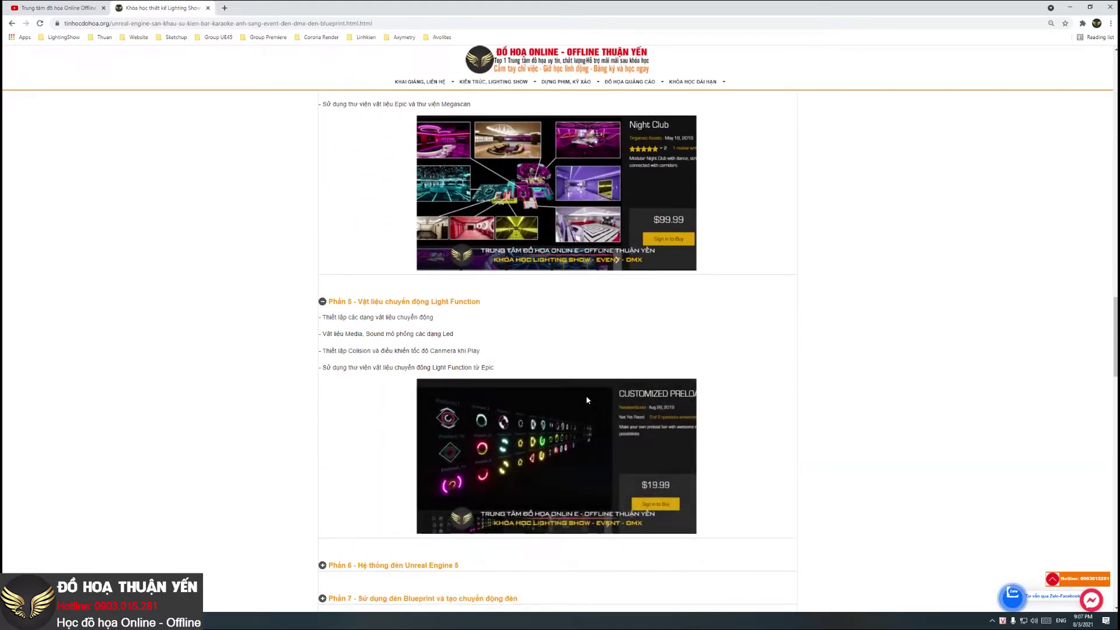
{"action": "scroll", "coordinate": [586, 402], "scroll_direction": "down", "scroll_amount": 2}
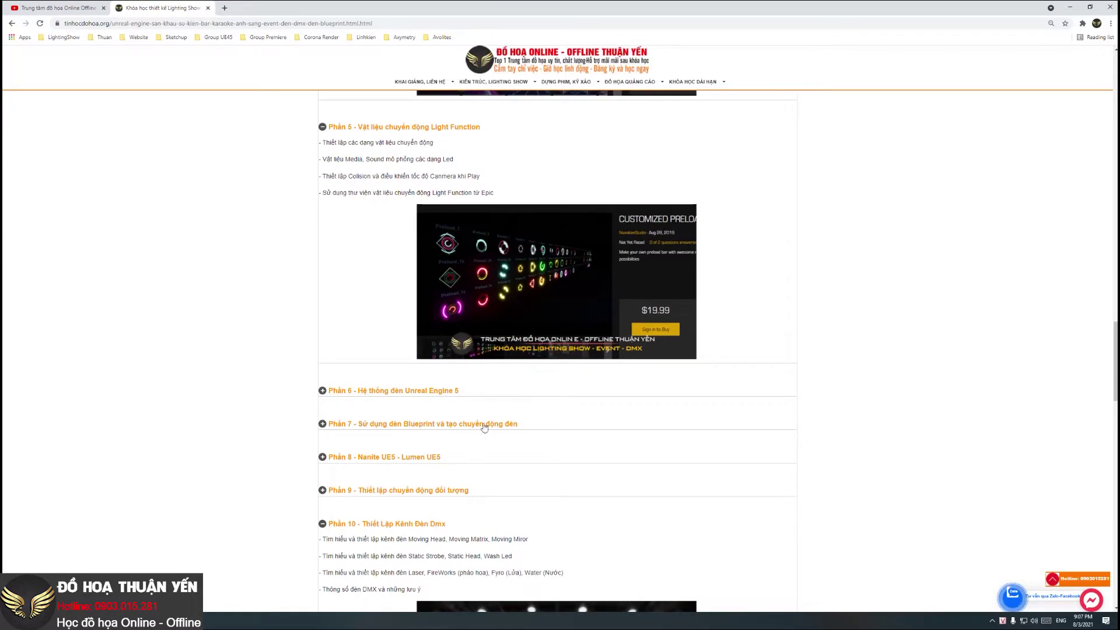
{"action": "left_click", "coordinate": [456, 424]}
Step: Scroll up and down to review the expanded syllabus sections and their images
{"action": "scroll", "coordinate": [653, 432], "scroll_direction": "down", "scroll_amount": 2}
{"action": "scroll", "coordinate": [670, 425], "scroll_direction": "up", "scroll_amount": 2}
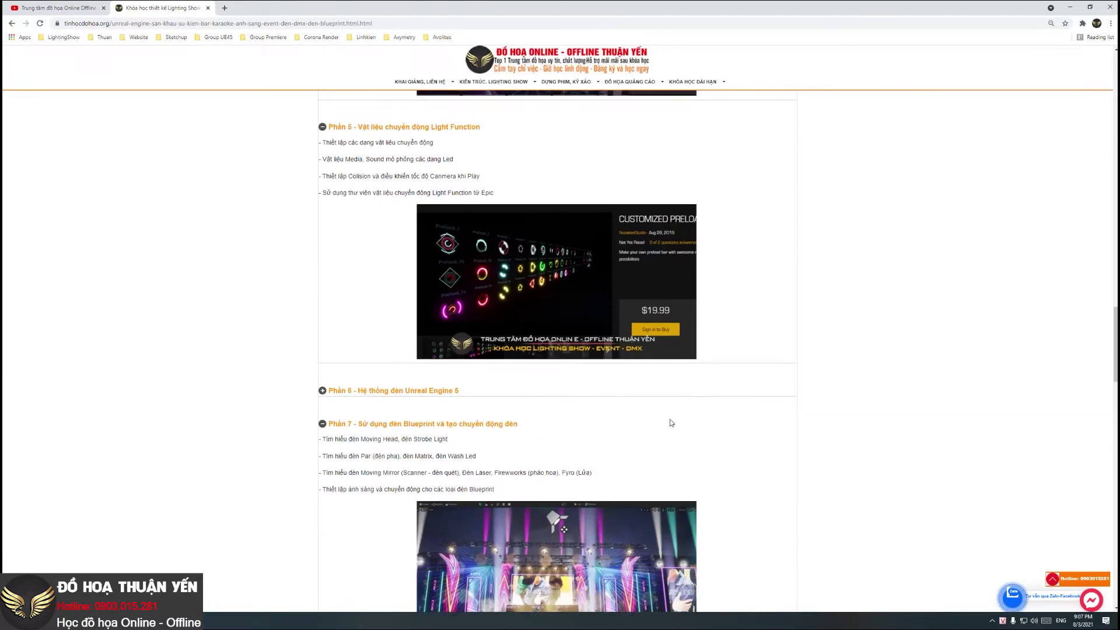
{"action": "scroll", "coordinate": [728, 370], "scroll_direction": "up", "scroll_amount": 2}
{"action": "scroll", "coordinate": [684, 349], "scroll_direction": "up", "scroll_amount": 3}
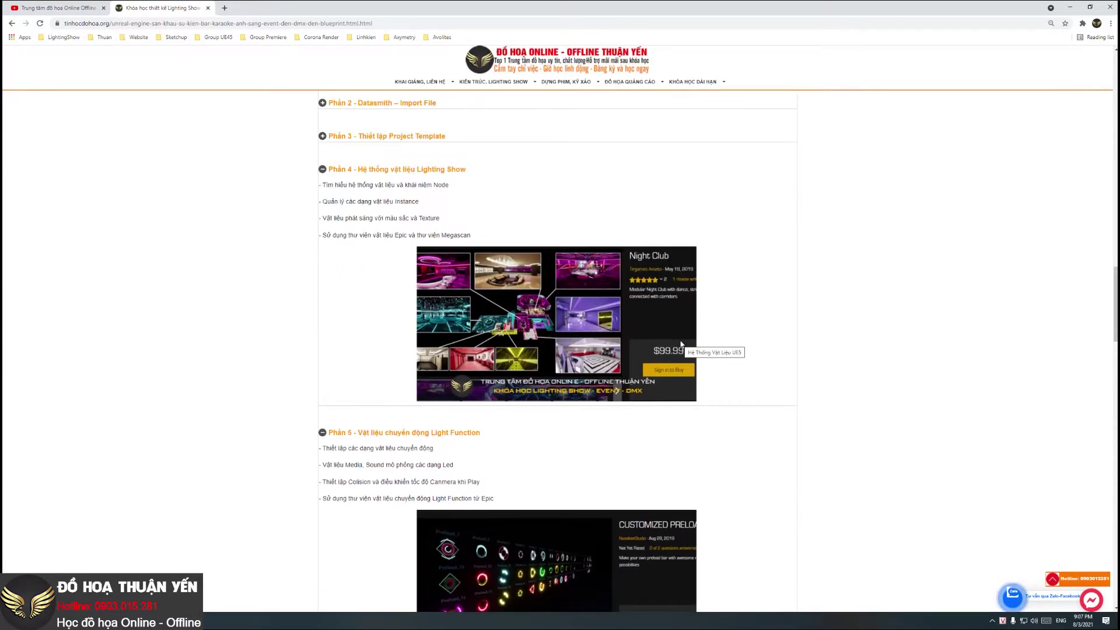
{"action": "scroll", "coordinate": [659, 329], "scroll_direction": "up", "scroll_amount": 3}
{"action": "scroll", "coordinate": [644, 357], "scroll_direction": "up", "scroll_amount": 3}
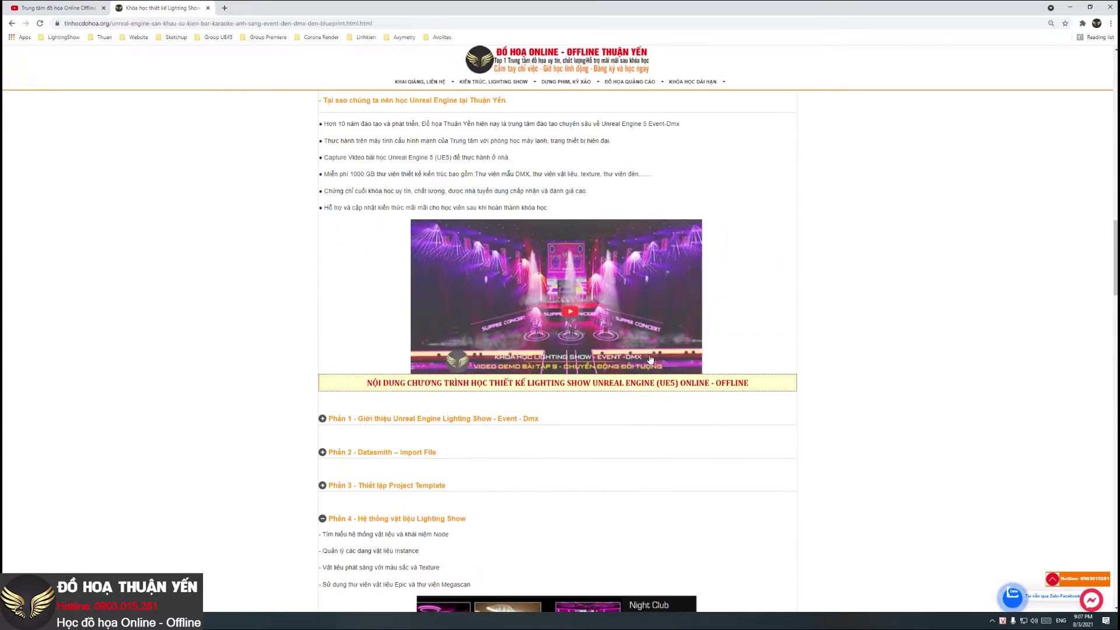
{"action": "scroll", "coordinate": [735, 408], "scroll_direction": "up", "scroll_amount": 3}
{"action": "scroll", "coordinate": [818, 503], "scroll_direction": "up", "scroll_amount": 3}
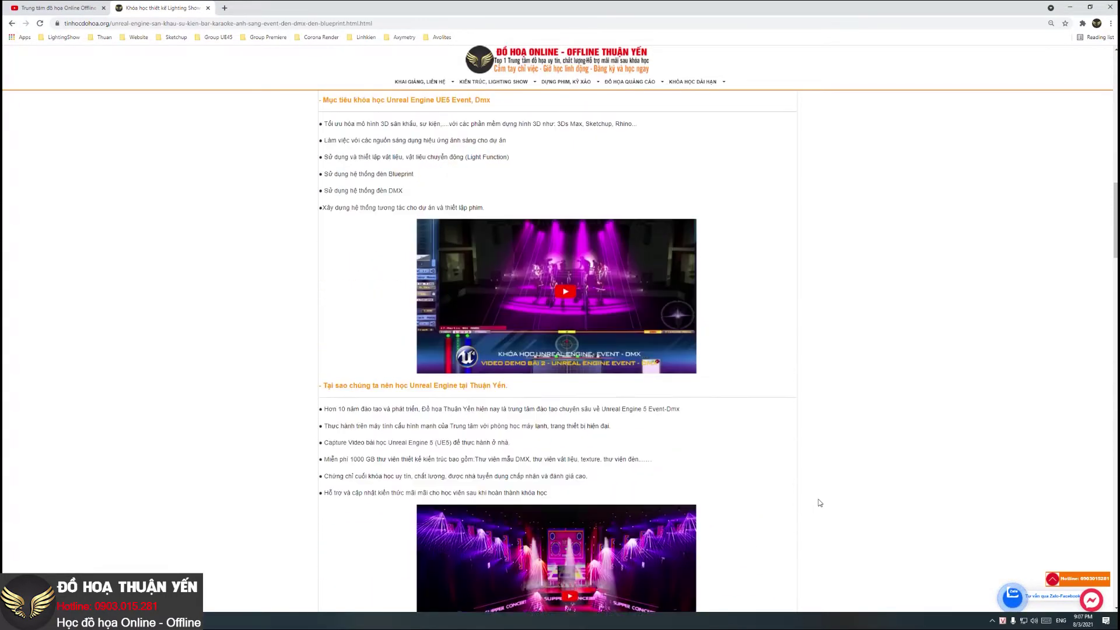
{"action": "scroll", "coordinate": [820, 501], "scroll_direction": "down", "scroll_amount": 5}
{"action": "scroll", "coordinate": [820, 502], "scroll_direction": "down", "scroll_amount": 2}
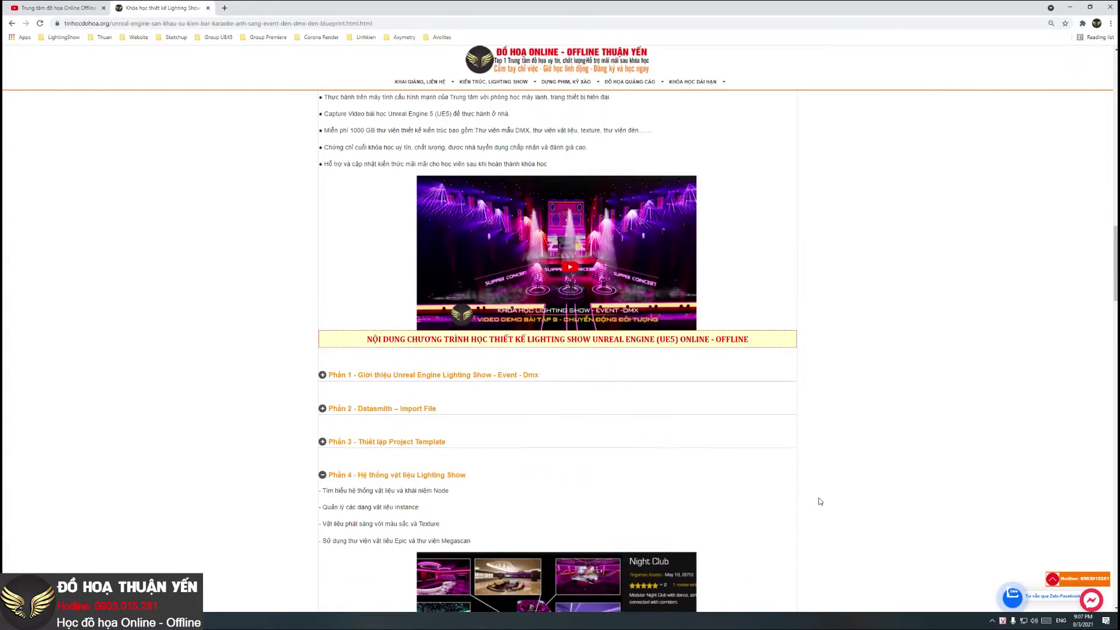
{"action": "scroll", "coordinate": [820, 502], "scroll_direction": "down", "scroll_amount": 1}
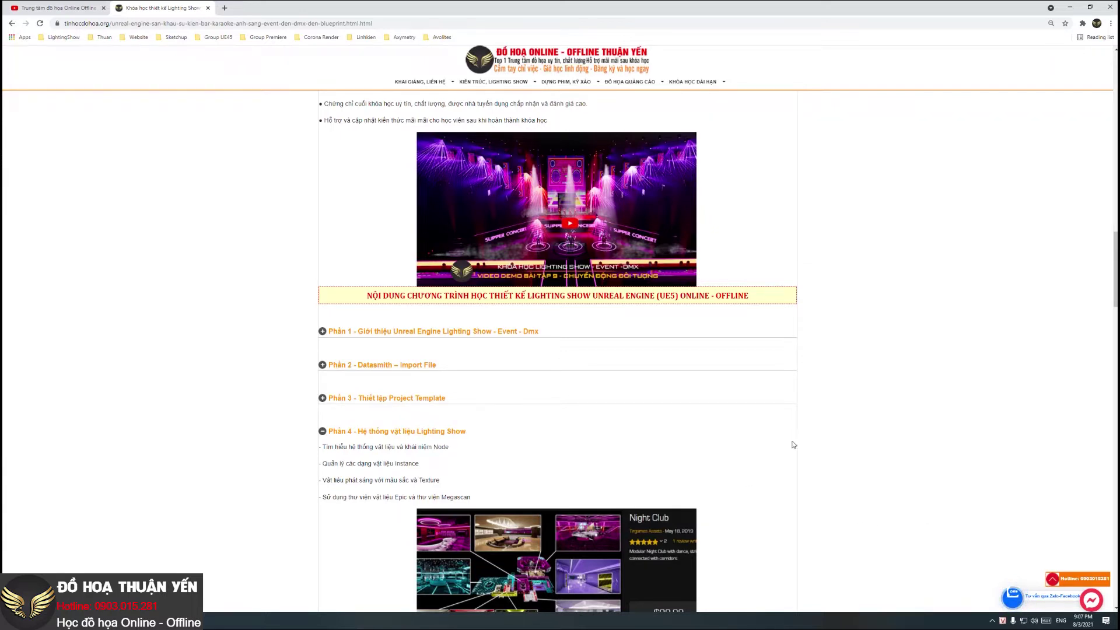
{"action": "scroll", "coordinate": [627, 186], "scroll_direction": "down", "scroll_amount": 3}
{"action": "scroll", "coordinate": [764, 300], "scroll_direction": "down", "scroll_amount": 4}
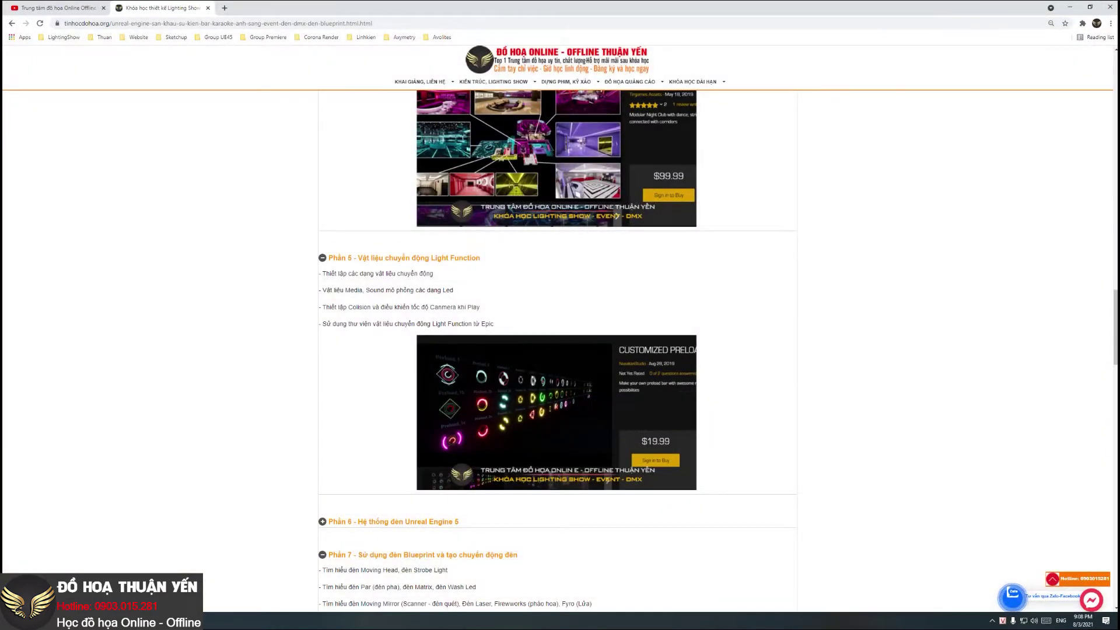
Step: Show taskbar previews of the open DMX_Light_Stage and HTV_stage editor windows
{"action": "left_click", "coordinate": [99, 620]}
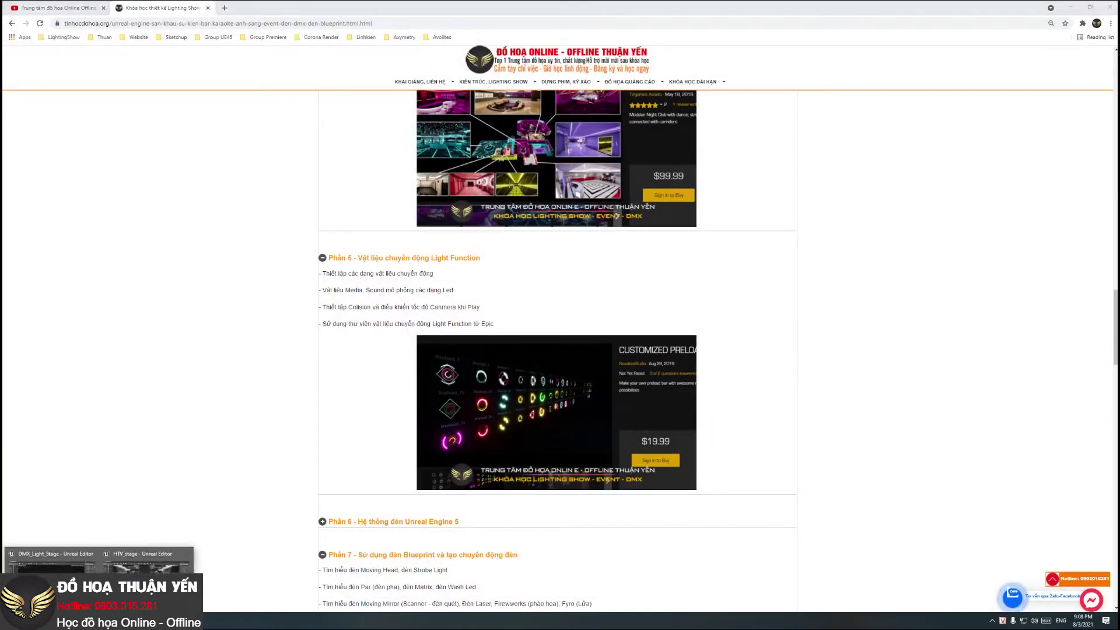
Step: Bring the HTV_stage editor forward and switch the viewport from Lit to Unlit
{"action": "left_click", "coordinate": [145, 563]}
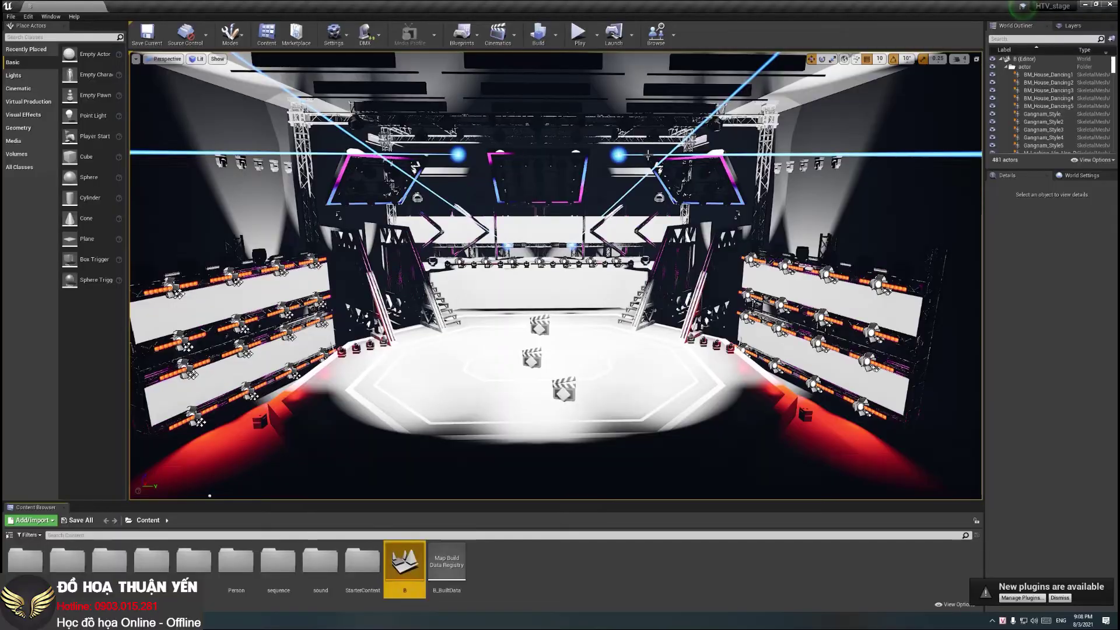
{"action": "scroll", "coordinate": [210, 69], "scroll_direction": "up", "scroll_amount": 2}
{"action": "left_click", "coordinate": [196, 59]}
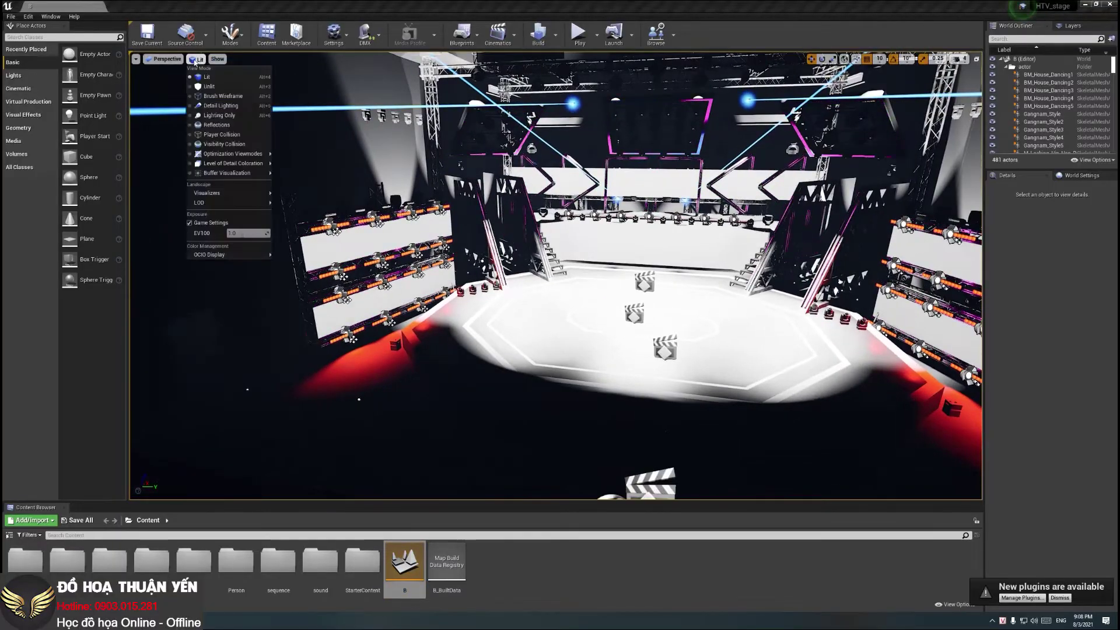
{"action": "left_click", "coordinate": [210, 88]}
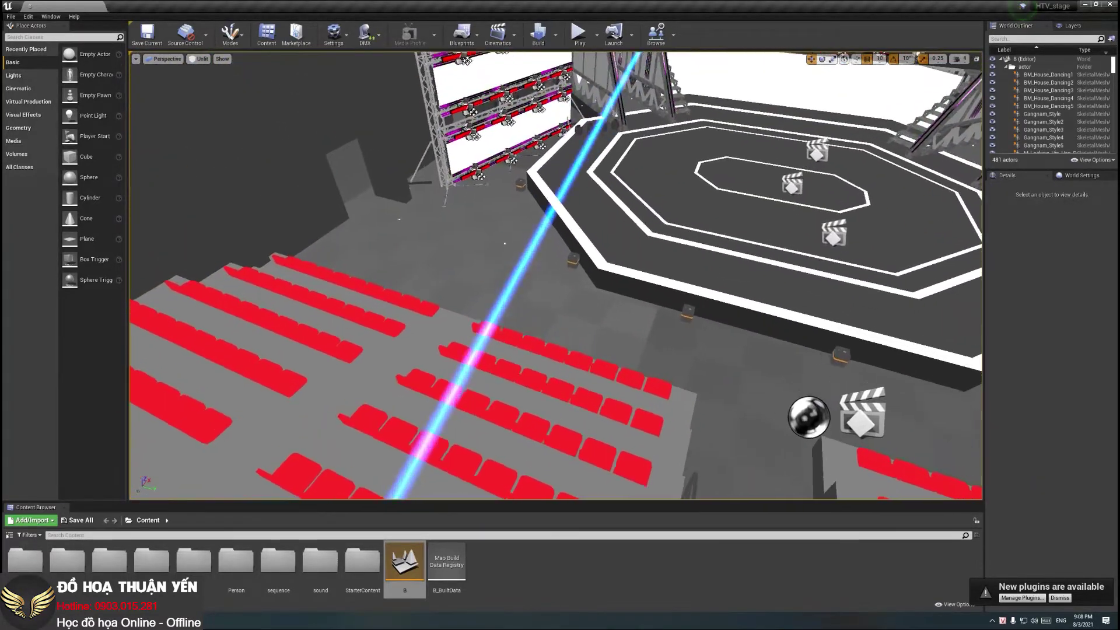
Step: Fly from the seats to the truss rig, then frame the stage and staircases from the front
{"action": "right_click_drag", "start_coordinate": [569, 251], "coordinate": [570, 251]}
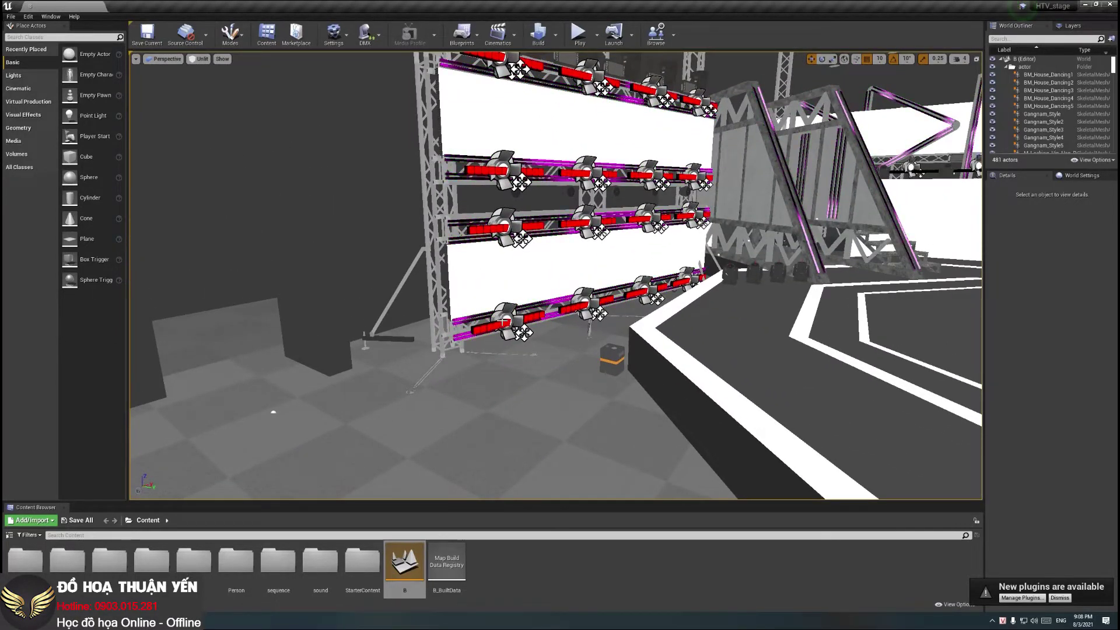
{"action": "right_click_drag", "start_coordinate": [503, 320], "coordinate": [503, 320]}
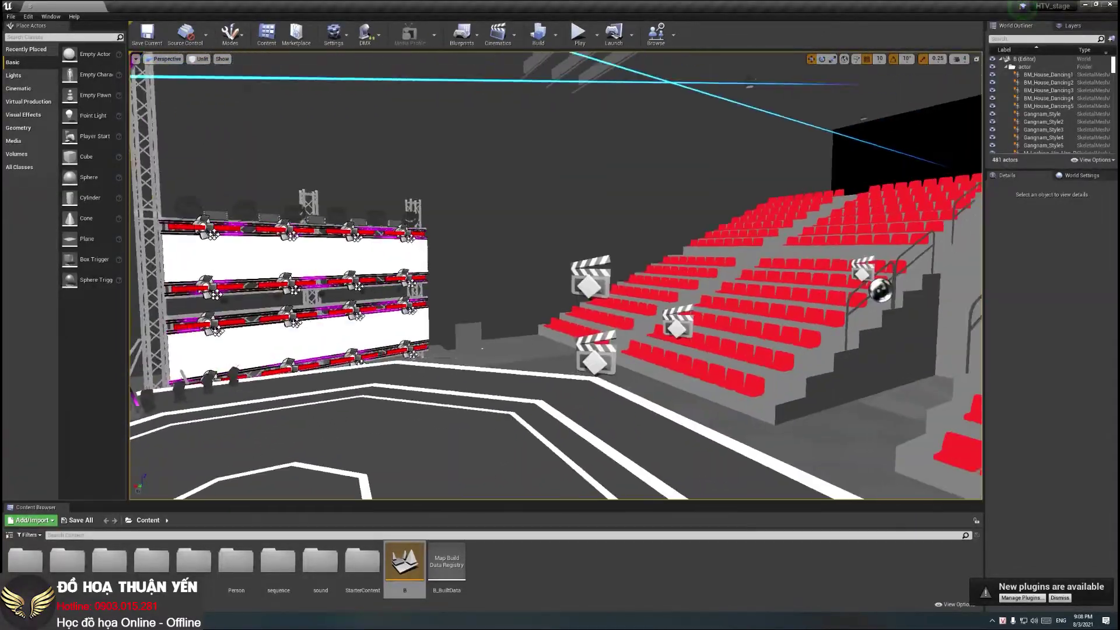
{"action": "right_click_drag", "start_coordinate": [503, 373], "coordinate": [503, 374]}
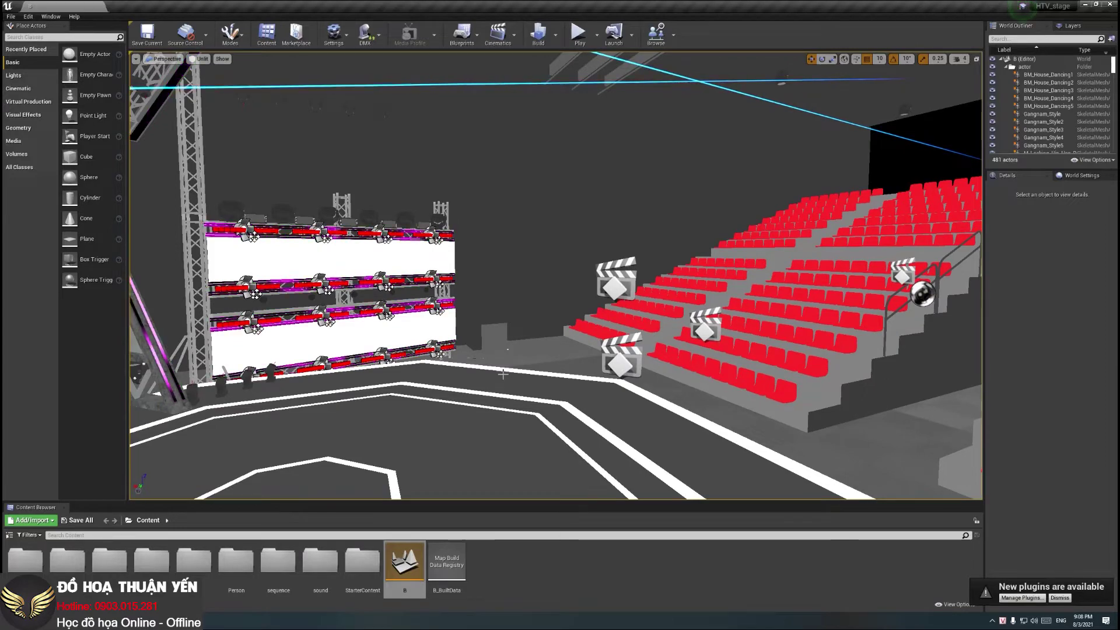
{"action": "right_click_drag", "start_coordinate": [503, 373], "coordinate": [503, 373]}
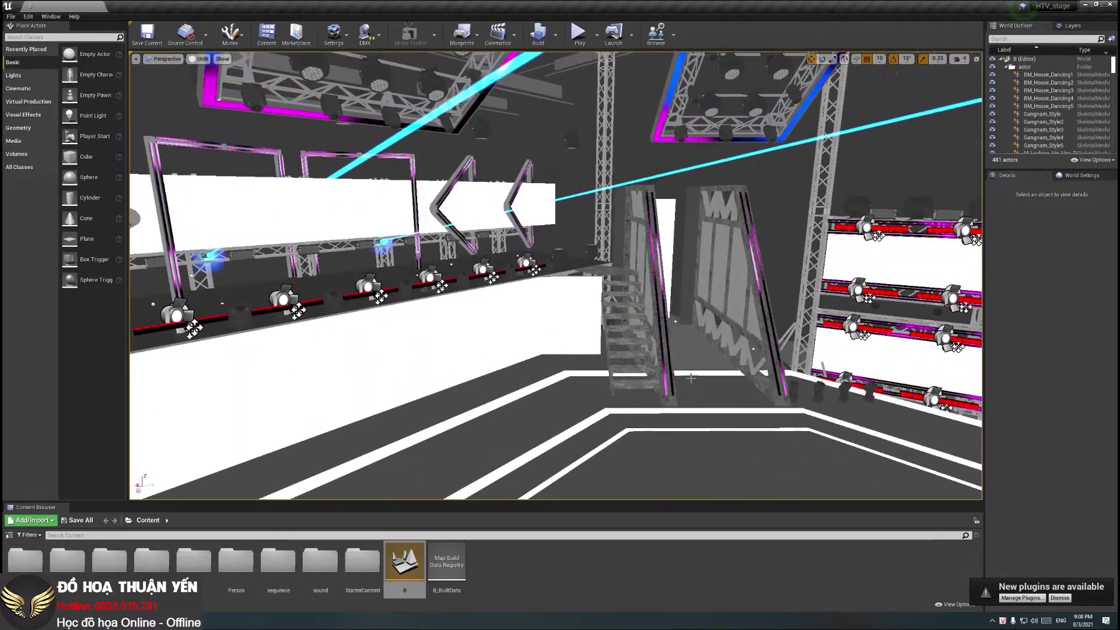
{"action": "right_click_drag", "start_coordinate": [503, 373], "coordinate": [503, 373]}
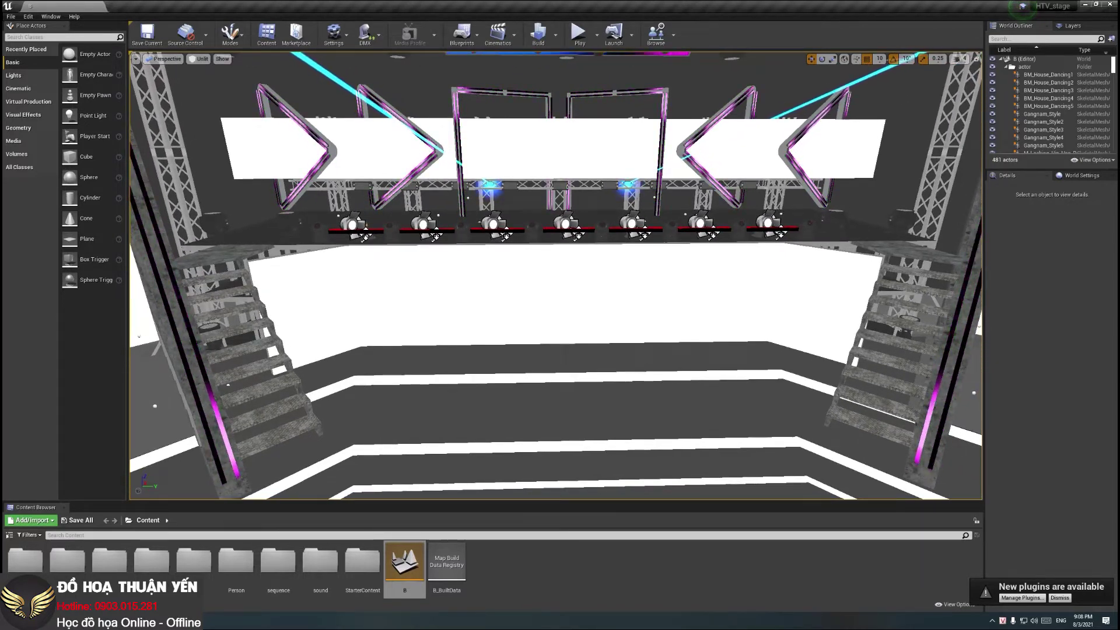
{"action": "right_click_drag", "start_coordinate": [549, 288], "coordinate": [559, 271]}
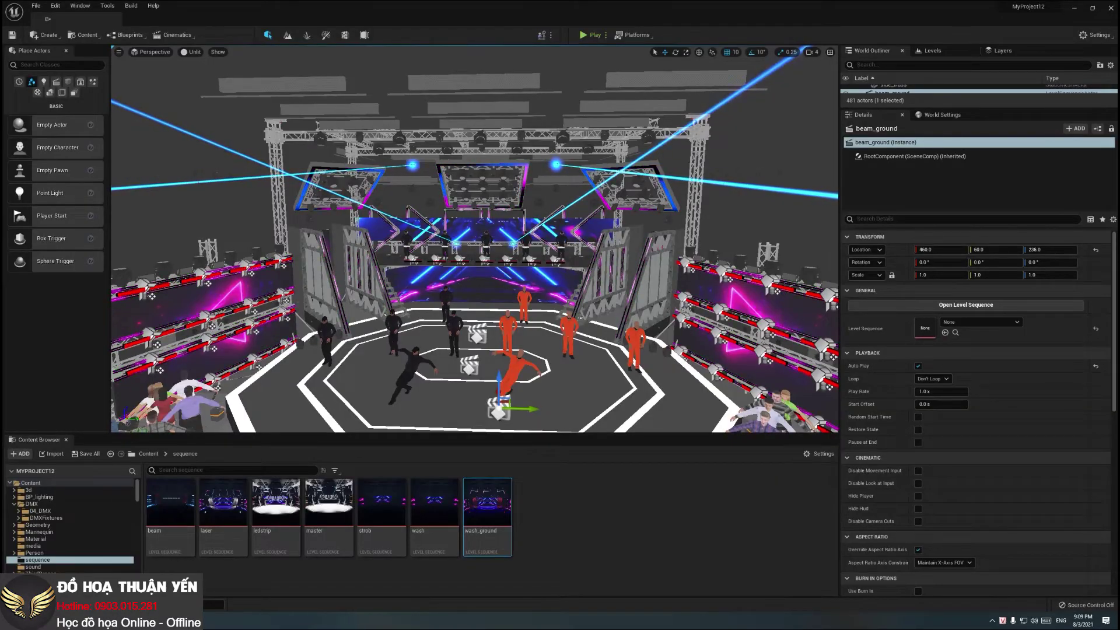
Step: Switch back to the course syllabus page in Chrome
{"action": "mouse_move", "coordinate": [122, 621]}
{"action": "left_click", "coordinate": [198, 583]}
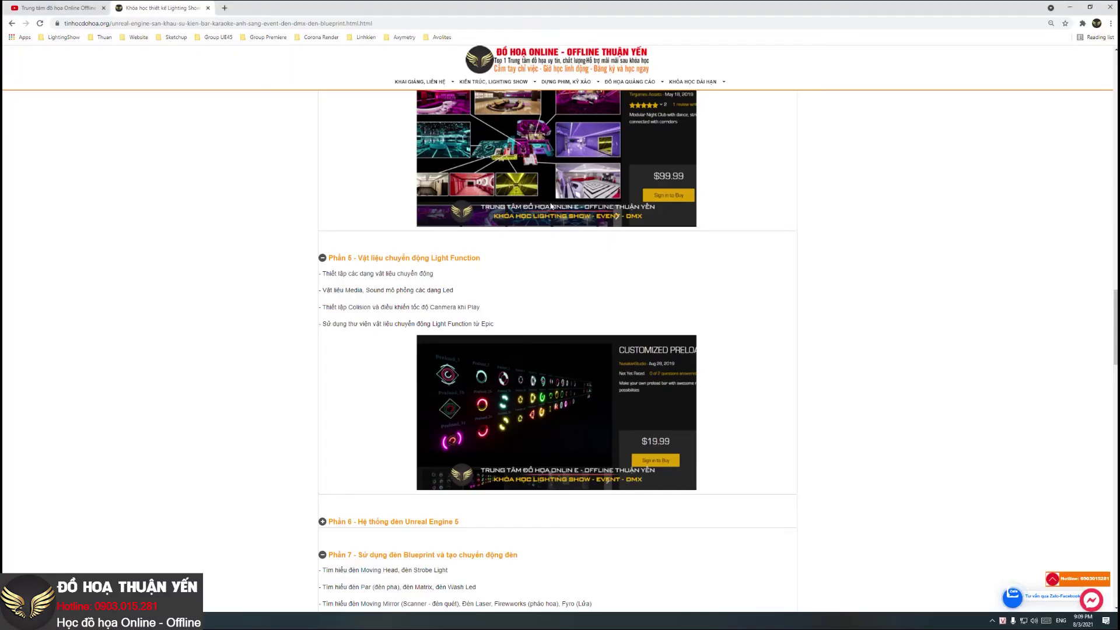
Step: Scroll the syllabus and collapse the Phần 4, 5 and 7 sections
{"action": "scroll", "coordinate": [595, 232], "scroll_direction": "down", "scroll_amount": 2}
{"action": "scroll", "coordinate": [642, 263], "scroll_direction": "down", "scroll_amount": 5}
{"action": "scroll", "coordinate": [657, 270], "scroll_direction": "down", "scroll_amount": 3}
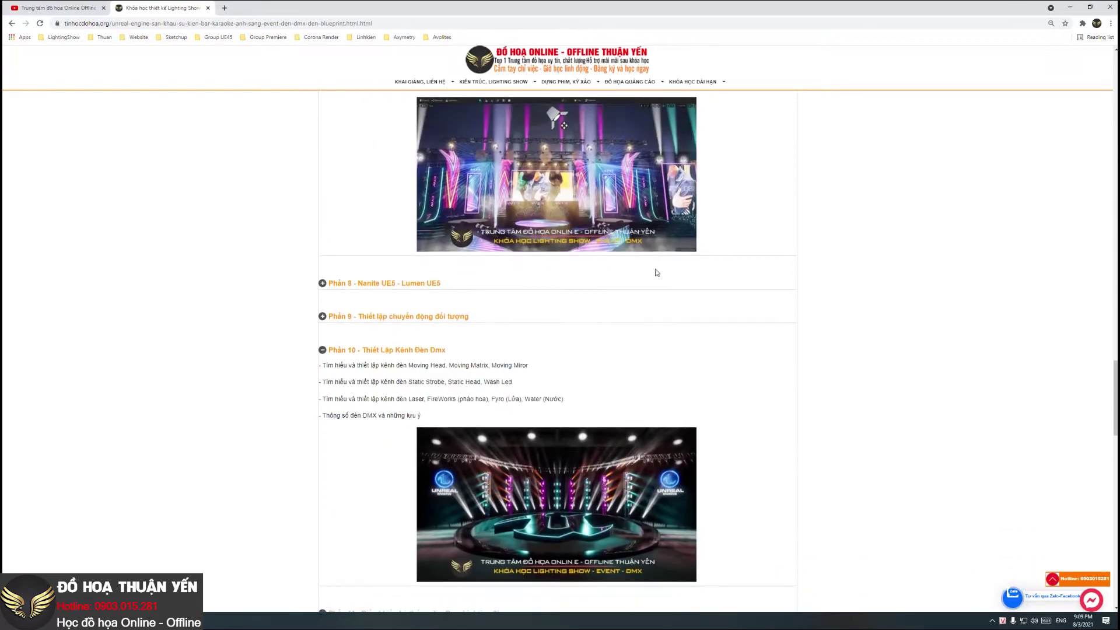
{"action": "scroll", "coordinate": [317, 308], "scroll_direction": "down", "scroll_amount": 2}
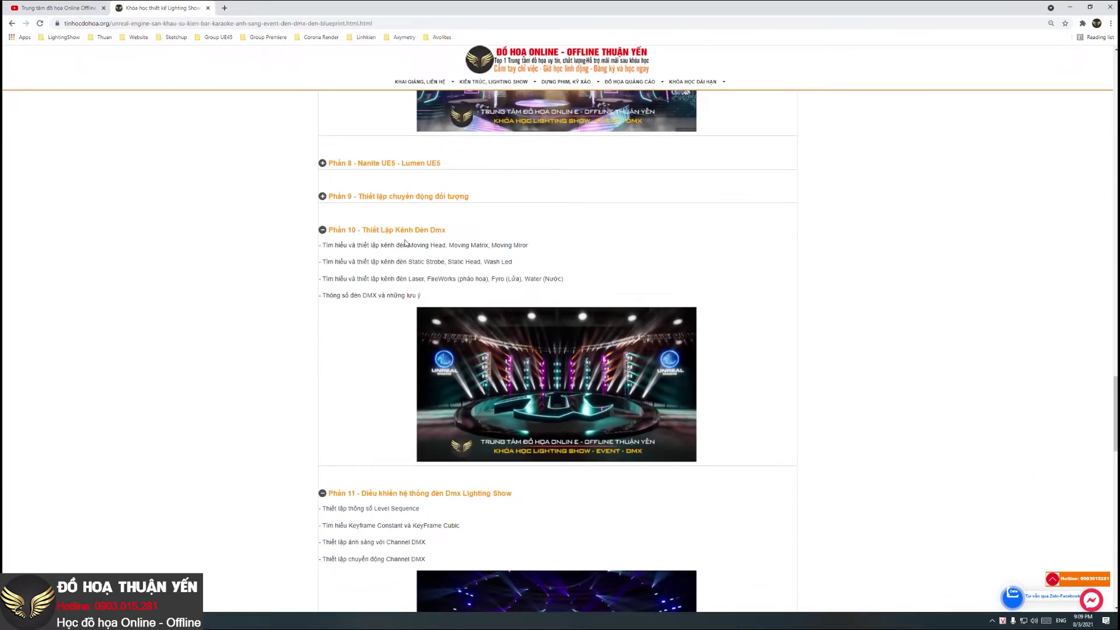
{"action": "scroll", "coordinate": [388, 338], "scroll_direction": "down", "scroll_amount": 1}
{"action": "scroll", "coordinate": [390, 315], "scroll_direction": "down", "scroll_amount": 2}
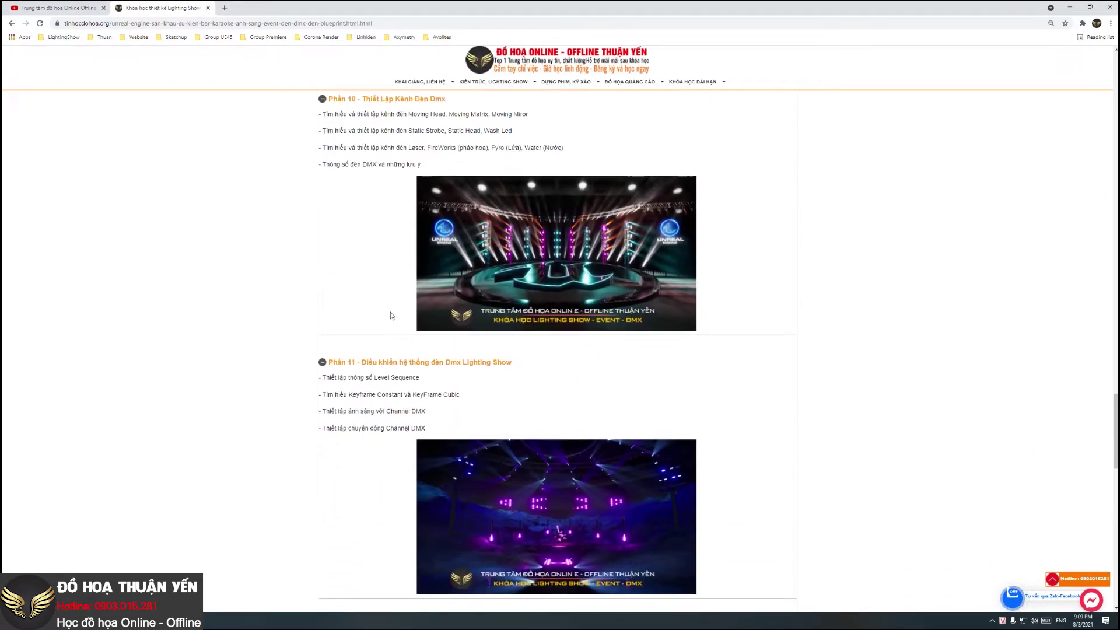
{"action": "scroll", "coordinate": [375, 355], "scroll_direction": "down", "scroll_amount": 2}
{"action": "scroll", "coordinate": [413, 383], "scroll_direction": "down", "scroll_amount": 4}
{"action": "scroll", "coordinate": [408, 376], "scroll_direction": "up", "scroll_amount": 2}
{"action": "scroll", "coordinate": [400, 364], "scroll_direction": "up", "scroll_amount": 3}
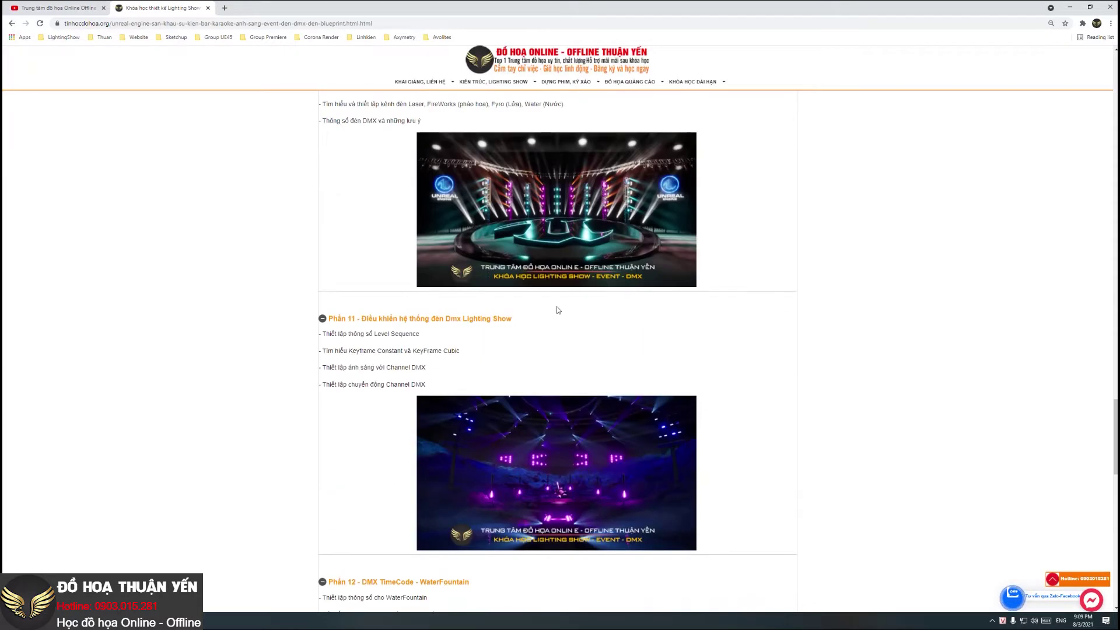
{"action": "scroll", "coordinate": [391, 352], "scroll_direction": "up", "scroll_amount": 3}
{"action": "scroll", "coordinate": [379, 343], "scroll_direction": "up", "scroll_amount": 3}
{"action": "scroll", "coordinate": [362, 329], "scroll_direction": "up", "scroll_amount": 2}
{"action": "scroll", "coordinate": [729, 347], "scroll_direction": "up", "scroll_amount": 4}
{"action": "scroll", "coordinate": [738, 342], "scroll_direction": "up", "scroll_amount": 3}
{"action": "scroll", "coordinate": [744, 333], "scroll_direction": "up", "scroll_amount": 1}
{"action": "scroll", "coordinate": [752, 324], "scroll_direction": "up", "scroll_amount": 3}
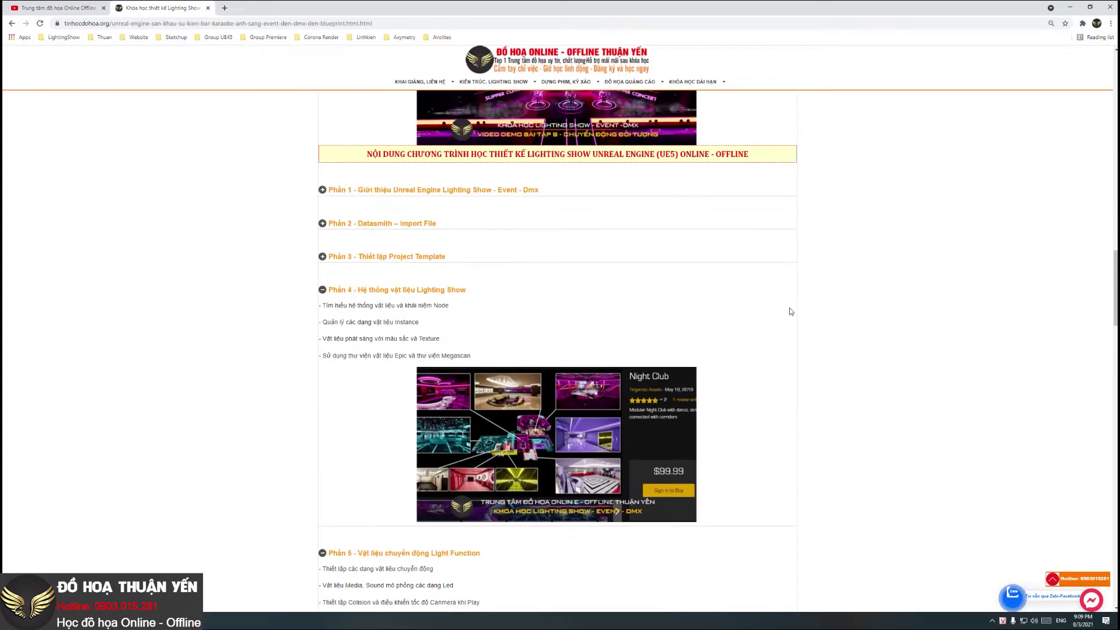
{"action": "scroll", "coordinate": [747, 317], "scroll_direction": "up", "scroll_amount": 2}
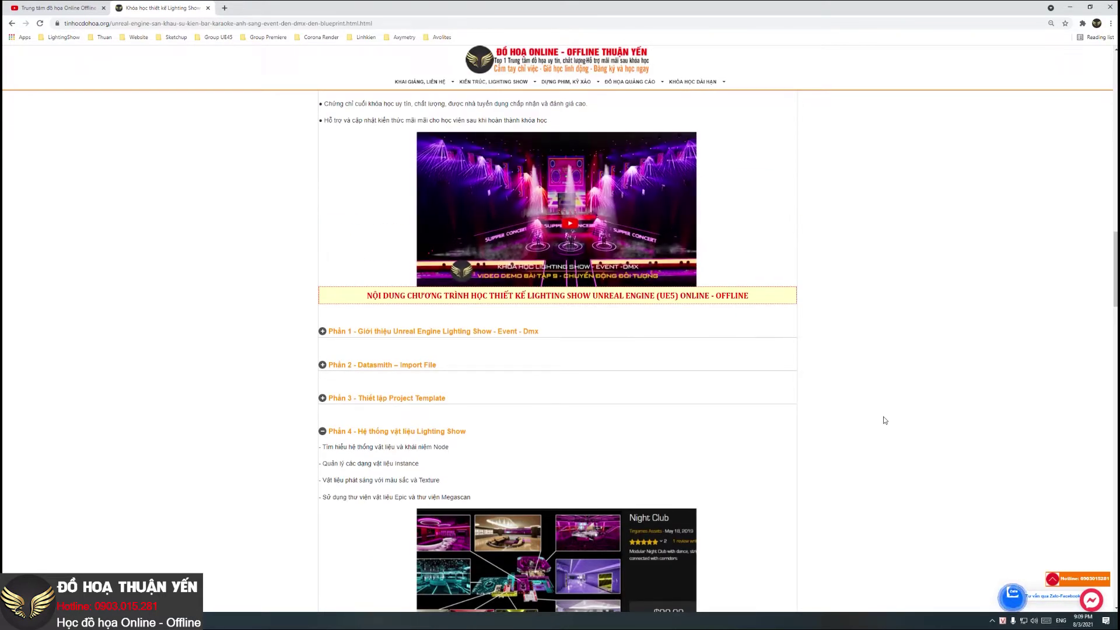
{"action": "left_click", "coordinate": [431, 433]}
{"action": "scroll", "coordinate": [443, 506], "scroll_direction": "down", "scroll_amount": 2}
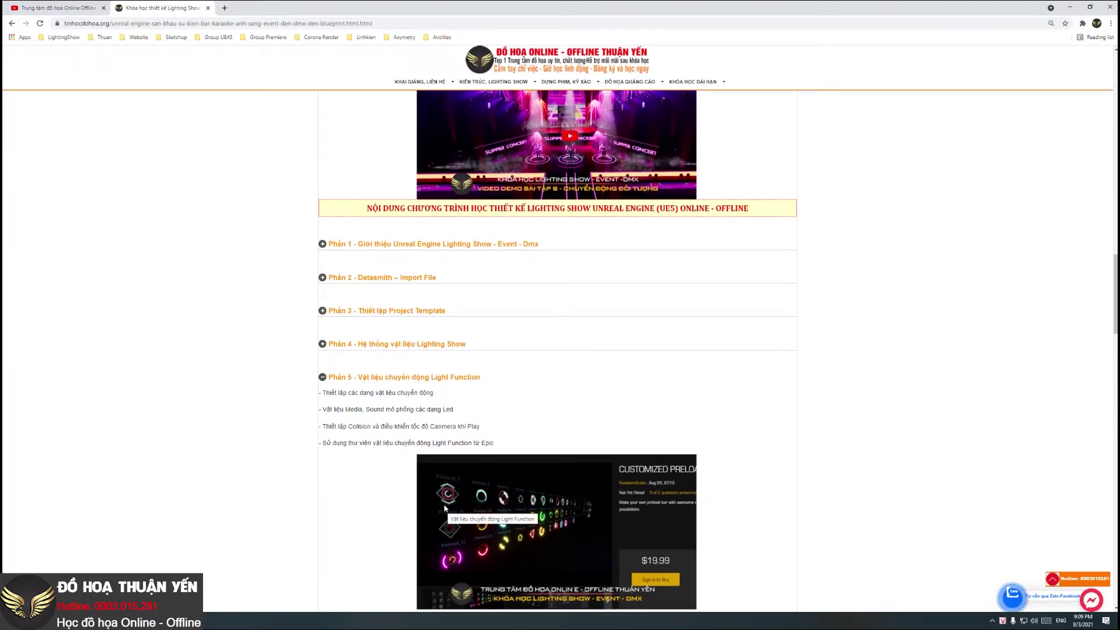
{"action": "left_click", "coordinate": [469, 382]}
{"action": "scroll", "coordinate": [410, 324], "scroll_direction": "down", "scroll_amount": 2}
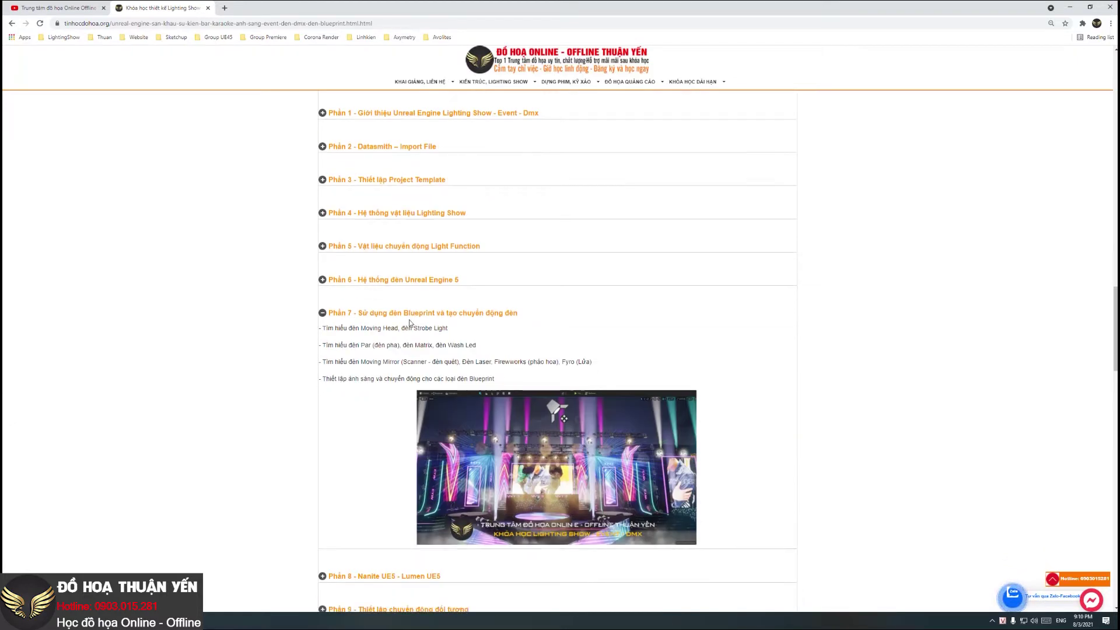
{"action": "left_click", "coordinate": [413, 314]}
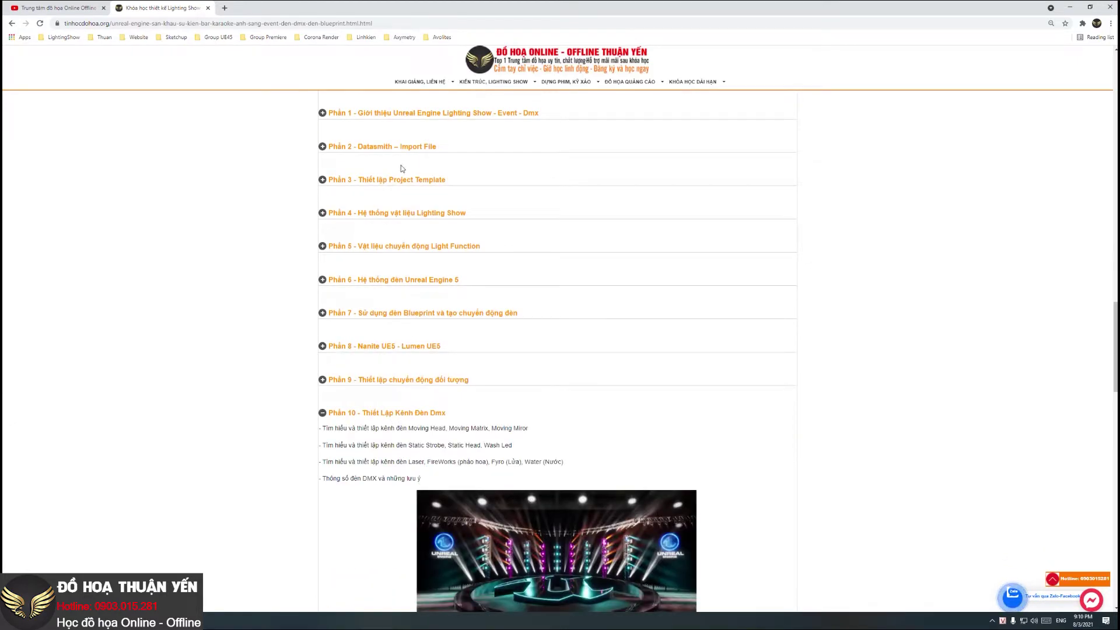
Step: Scroll through the syllabus to review the still-expanded Phần 10–12 sections
{"action": "scroll", "coordinate": [384, 214], "scroll_direction": "up", "scroll_amount": 1}
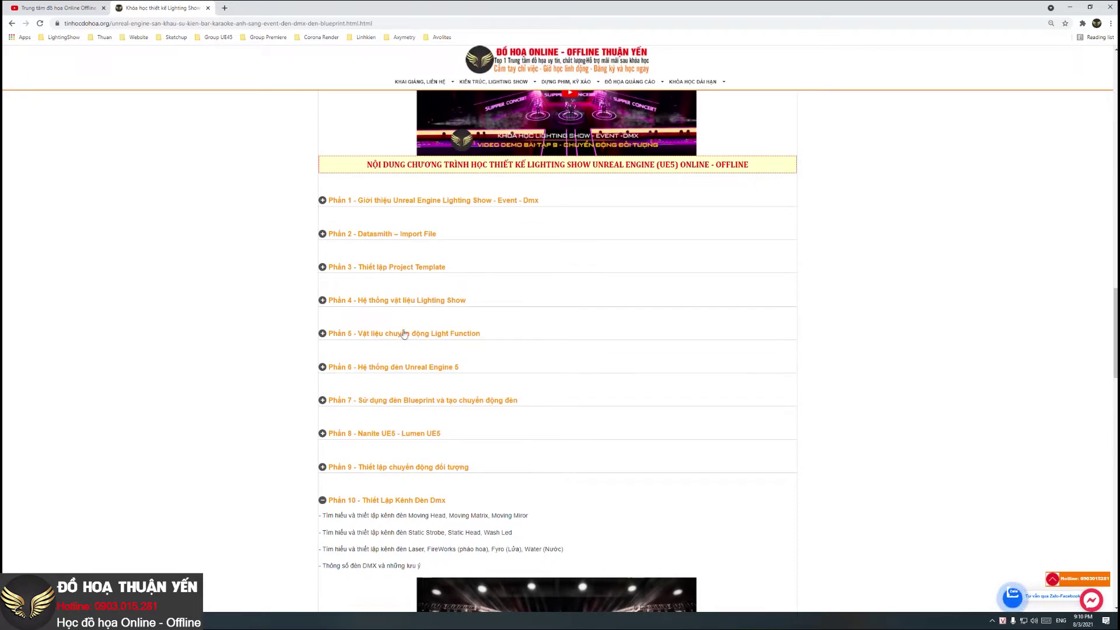
{"action": "scroll", "coordinate": [472, 352], "scroll_direction": "down", "scroll_amount": 1}
{"action": "scroll", "coordinate": [443, 379], "scroll_direction": "down", "scroll_amount": 4}
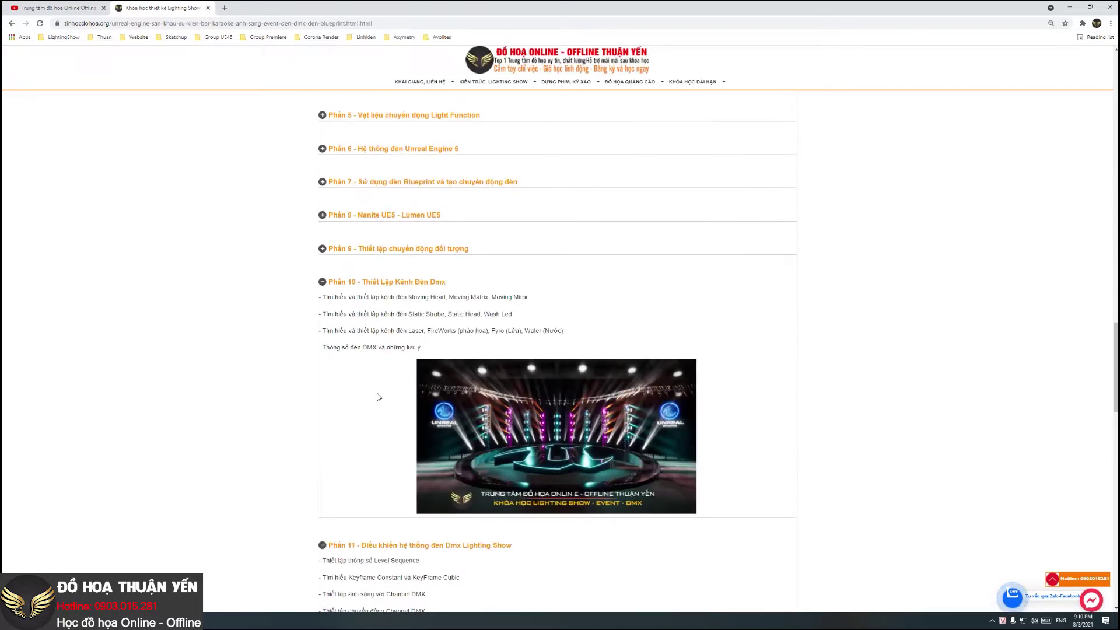
{"action": "scroll", "coordinate": [409, 419], "scroll_direction": "down", "scroll_amount": 5}
{"action": "scroll", "coordinate": [393, 482], "scroll_direction": "down", "scroll_amount": 4}
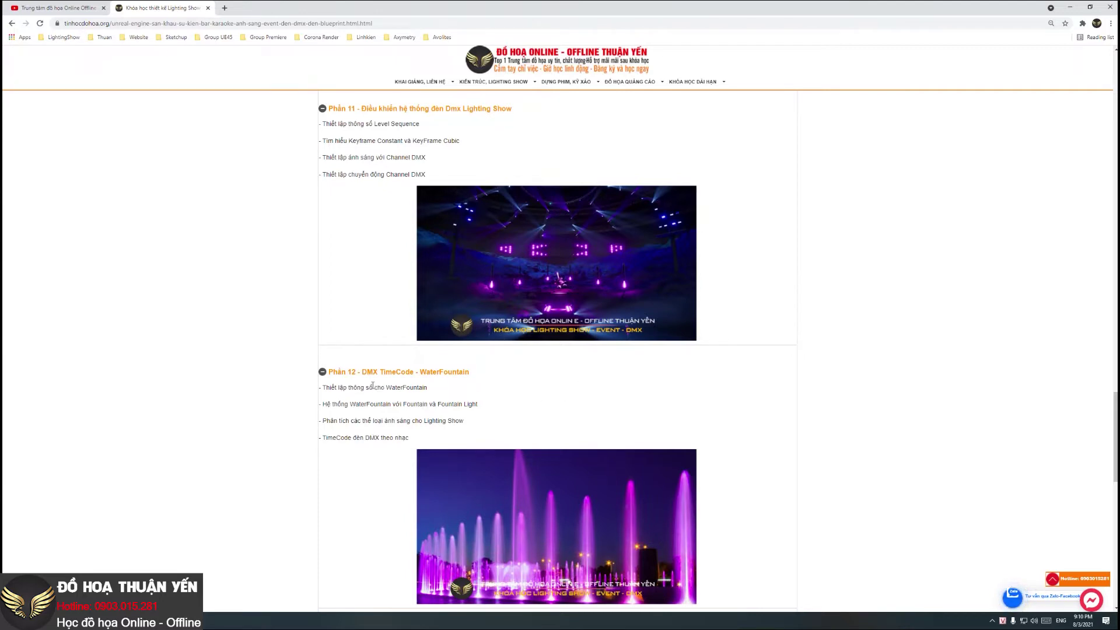
{"action": "scroll", "coordinate": [385, 370], "scroll_direction": "up", "scroll_amount": 2}
{"action": "scroll", "coordinate": [408, 364], "scroll_direction": "up", "scroll_amount": 2}
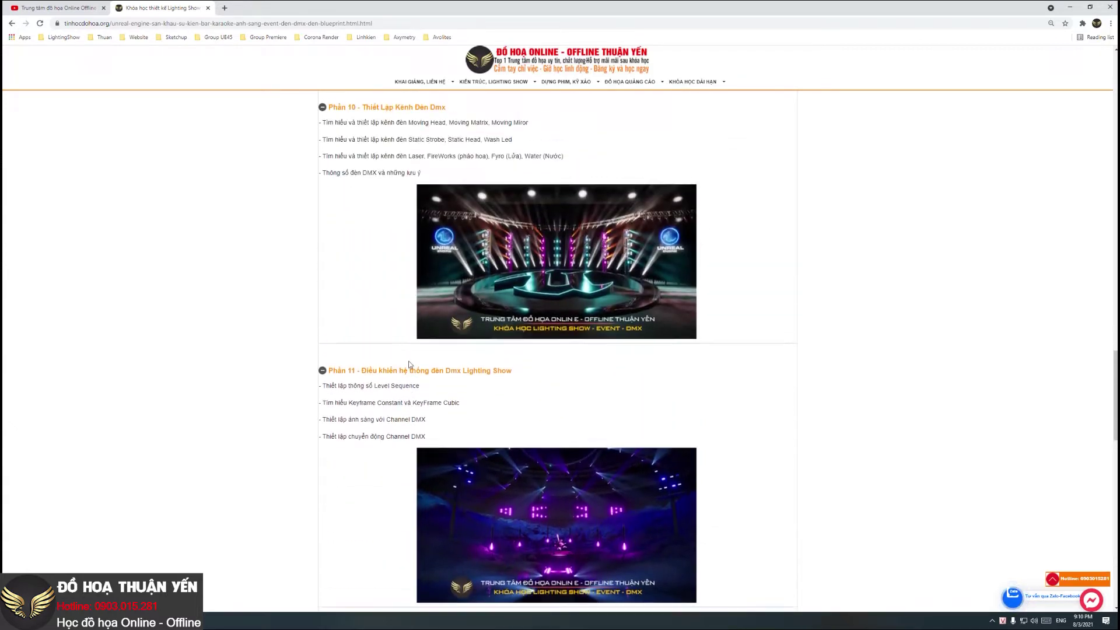
{"action": "scroll", "coordinate": [414, 359], "scroll_direction": "up", "scroll_amount": 1}
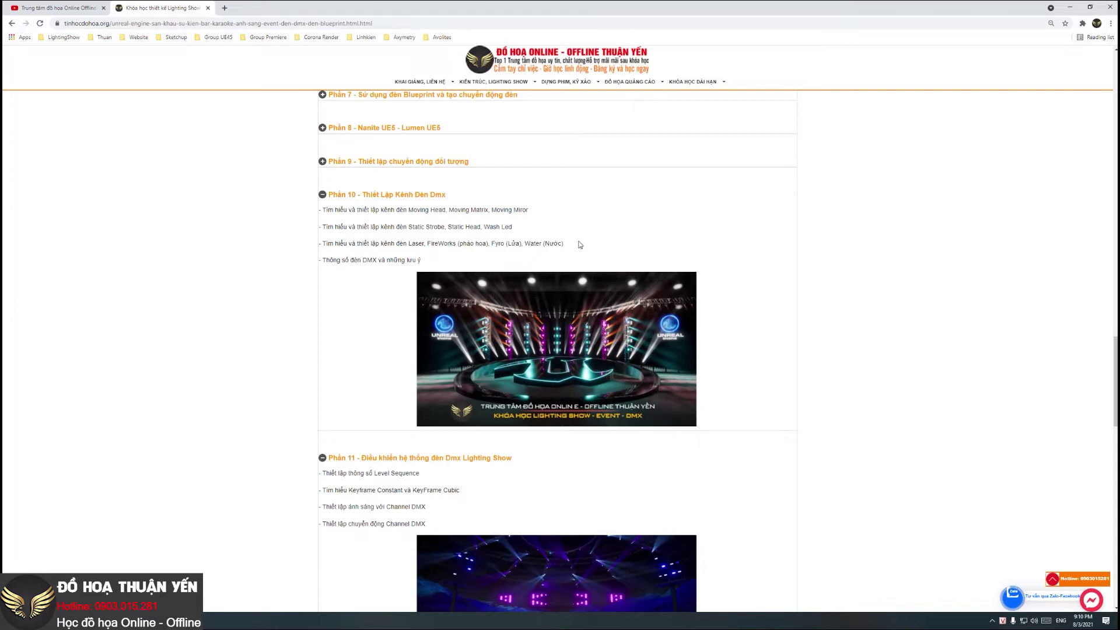
{"action": "scroll", "coordinate": [374, 263], "scroll_direction": "down", "scroll_amount": 4}
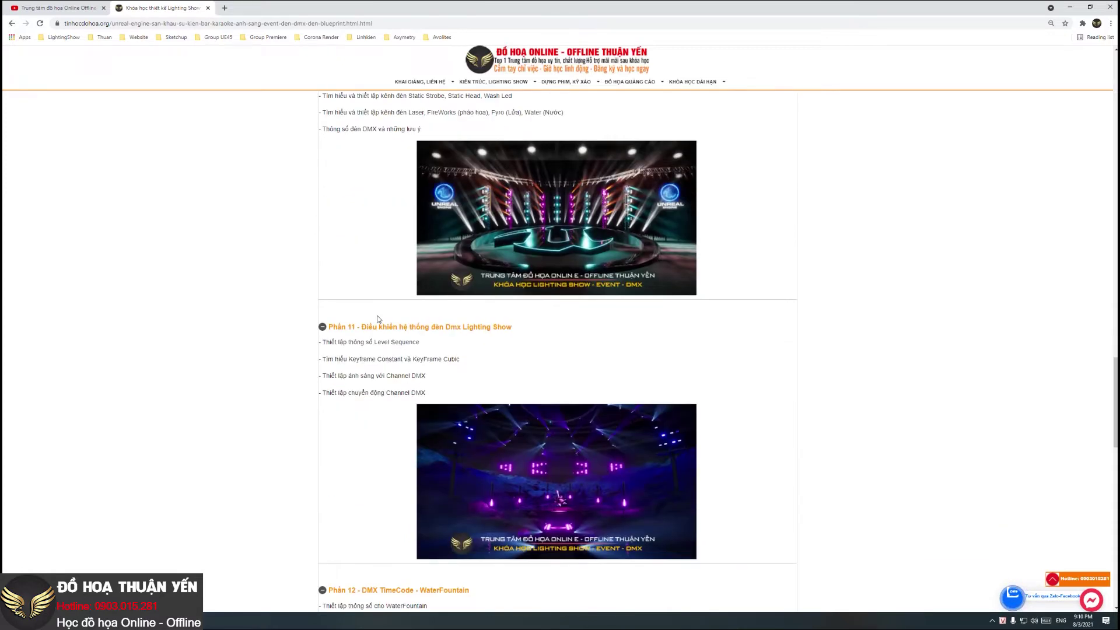
{"action": "scroll", "coordinate": [608, 347], "scroll_direction": "down", "scroll_amount": 1}
{"action": "scroll", "coordinate": [607, 347], "scroll_direction": "down", "scroll_amount": 2}
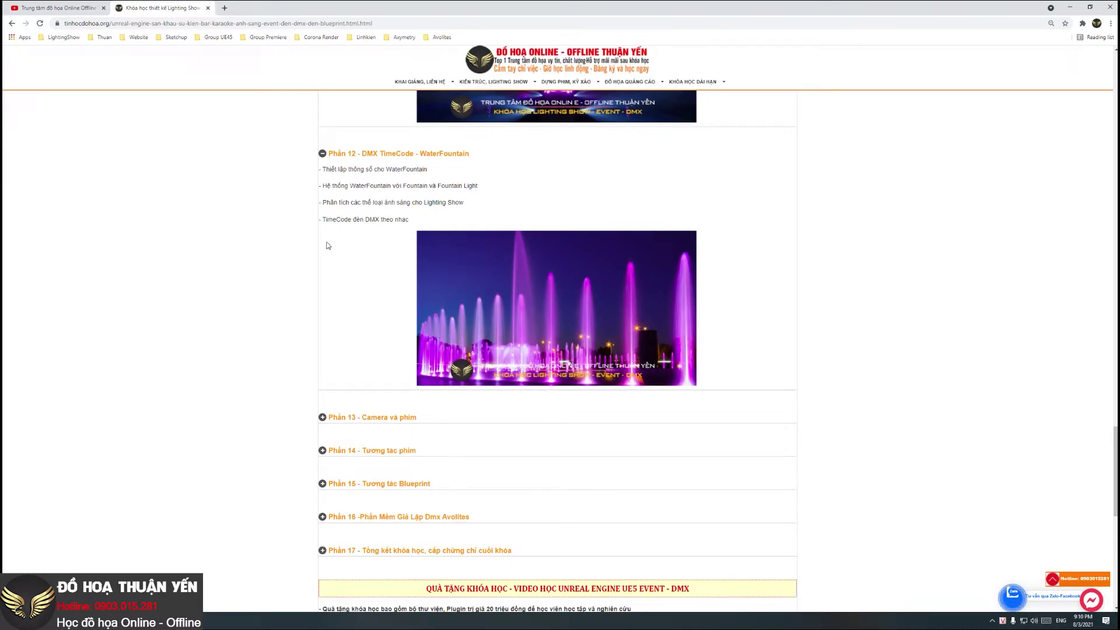
{"action": "scroll", "coordinate": [357, 251], "scroll_direction": "up", "scroll_amount": 2}
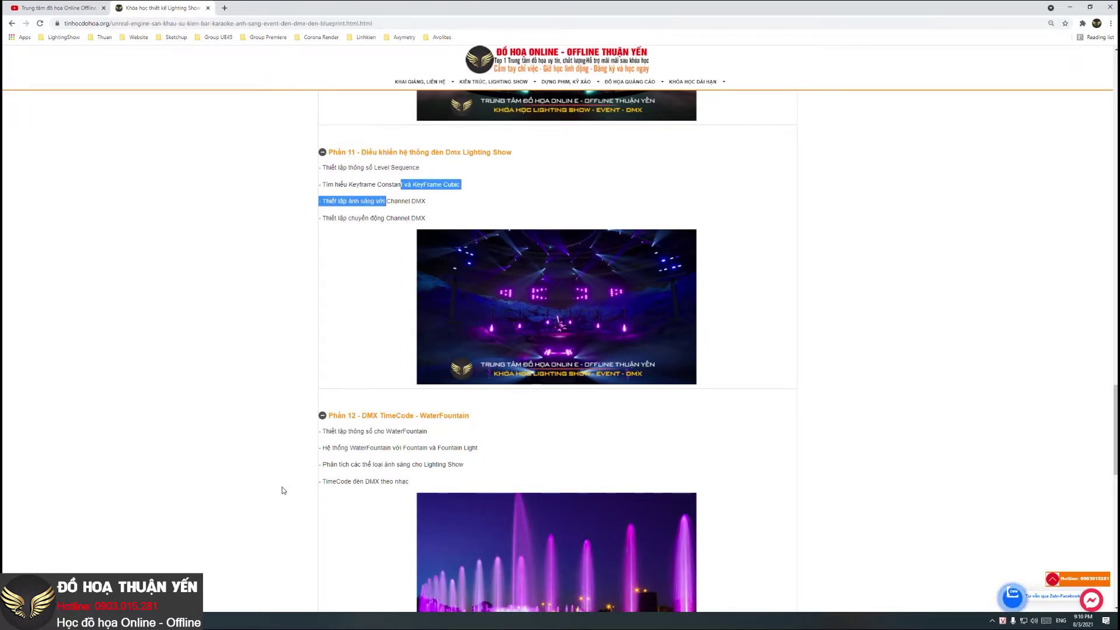
{"action": "scroll", "coordinate": [369, 461], "scroll_direction": "down", "scroll_amount": 2}
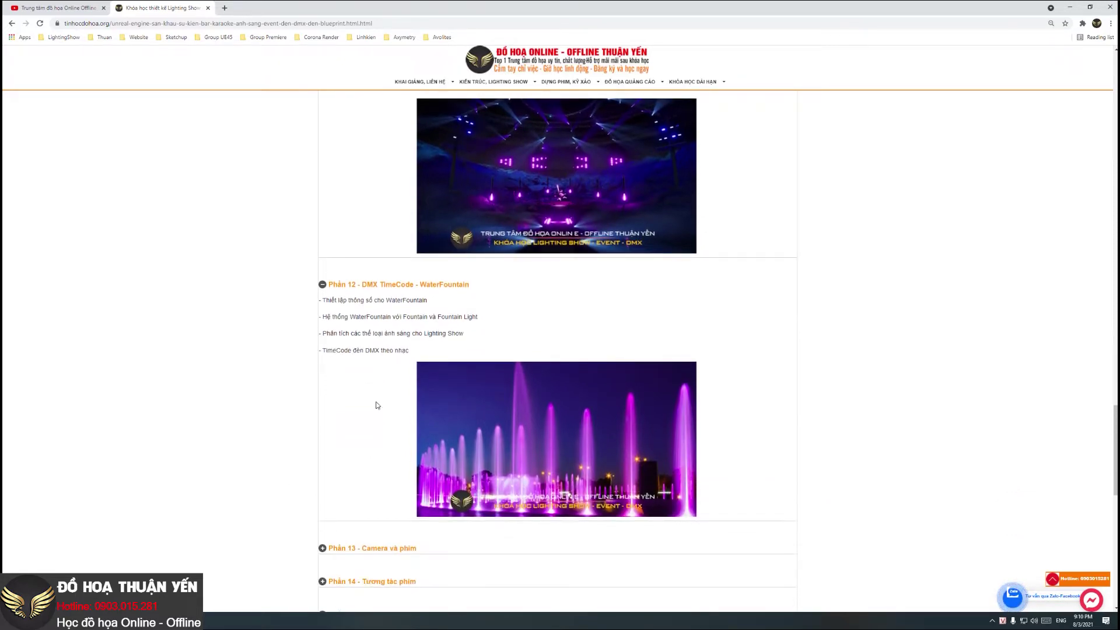
{"action": "scroll", "coordinate": [383, 348], "scroll_direction": "up", "scroll_amount": 3}
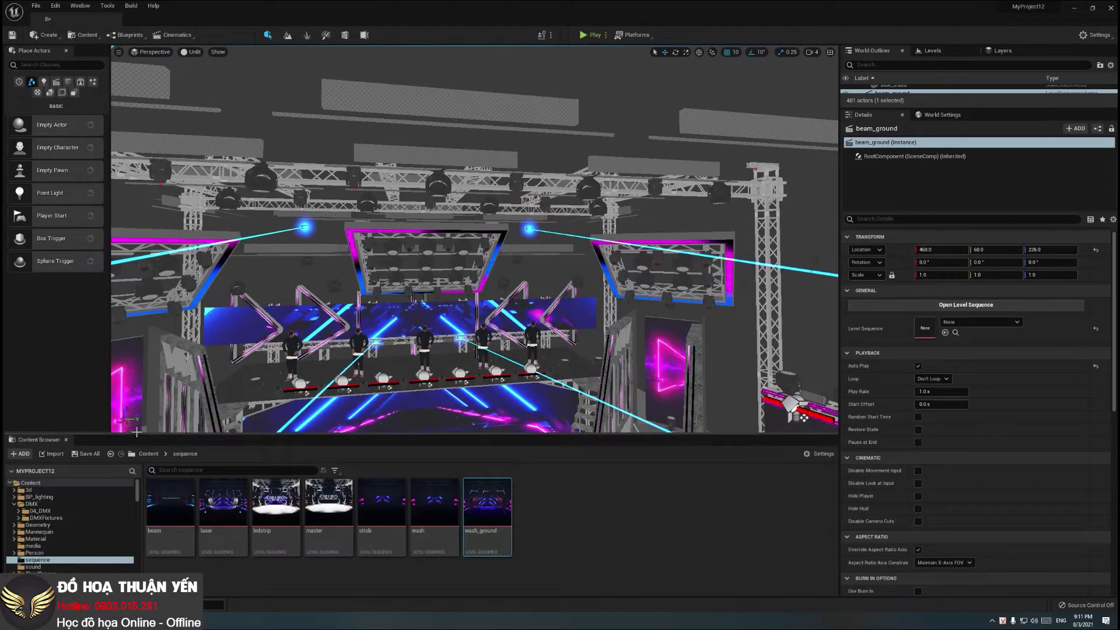
Step: Make the viewport slightly taller and select the LEDWash_hangC_4 wash light
{"action": "left_click_drag", "start_coordinate": [144, 442], "coordinate": [143, 455]}
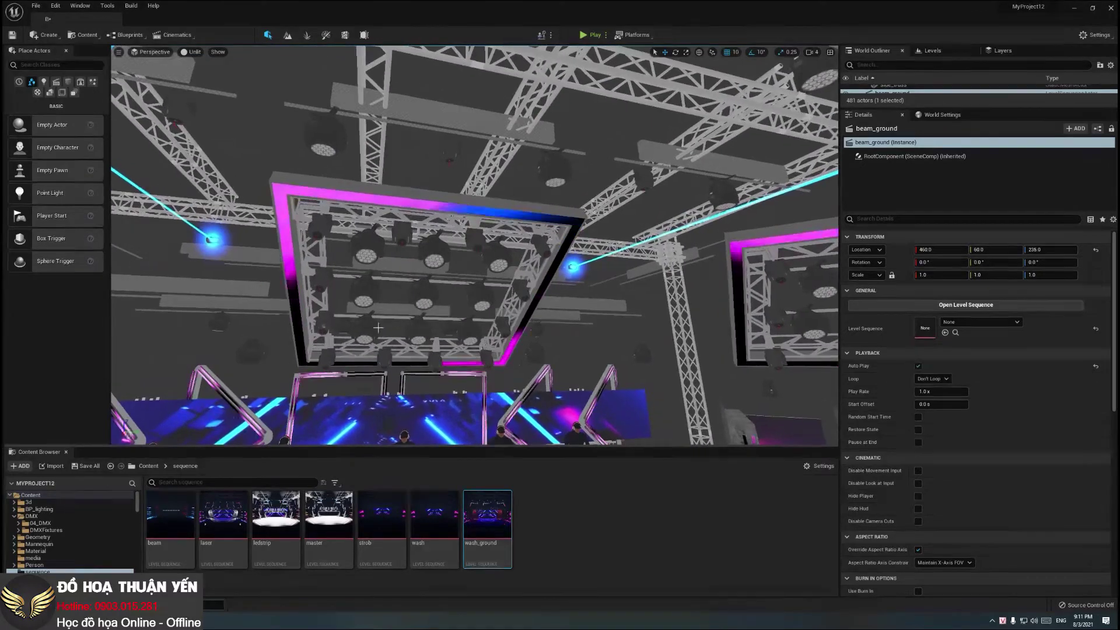
{"action": "left_click", "coordinate": [377, 244]}
{"action": "left_click", "coordinate": [377, 244]}
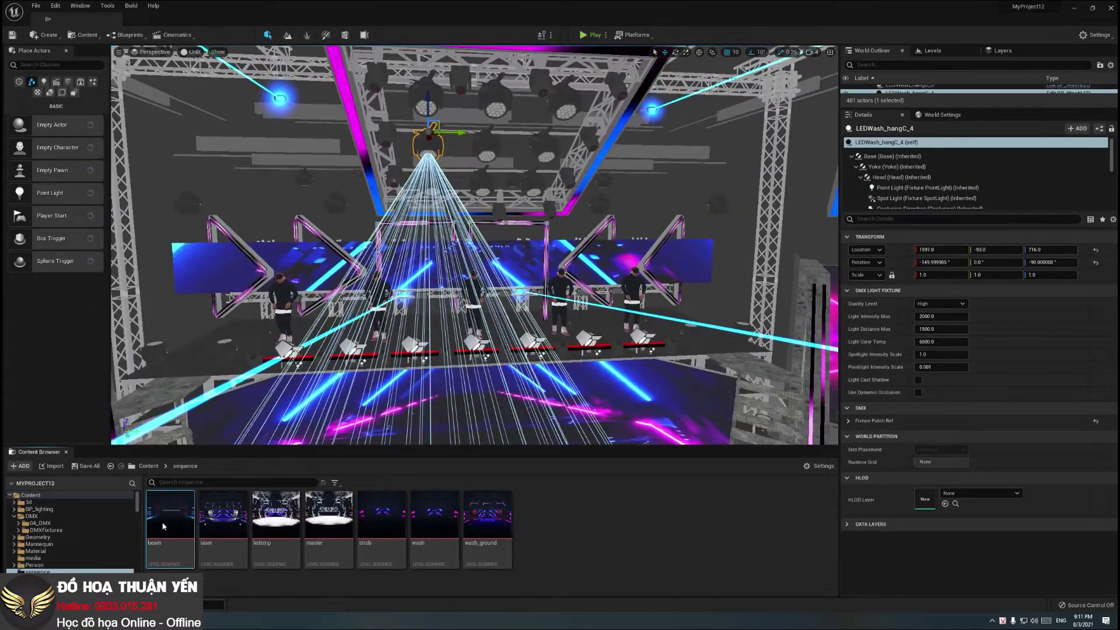
Step: Open the beam level sequence, enlarge its editor to show more tracks, pan the timeline, then close it
{"action": "double_click", "coordinate": [170, 516]}
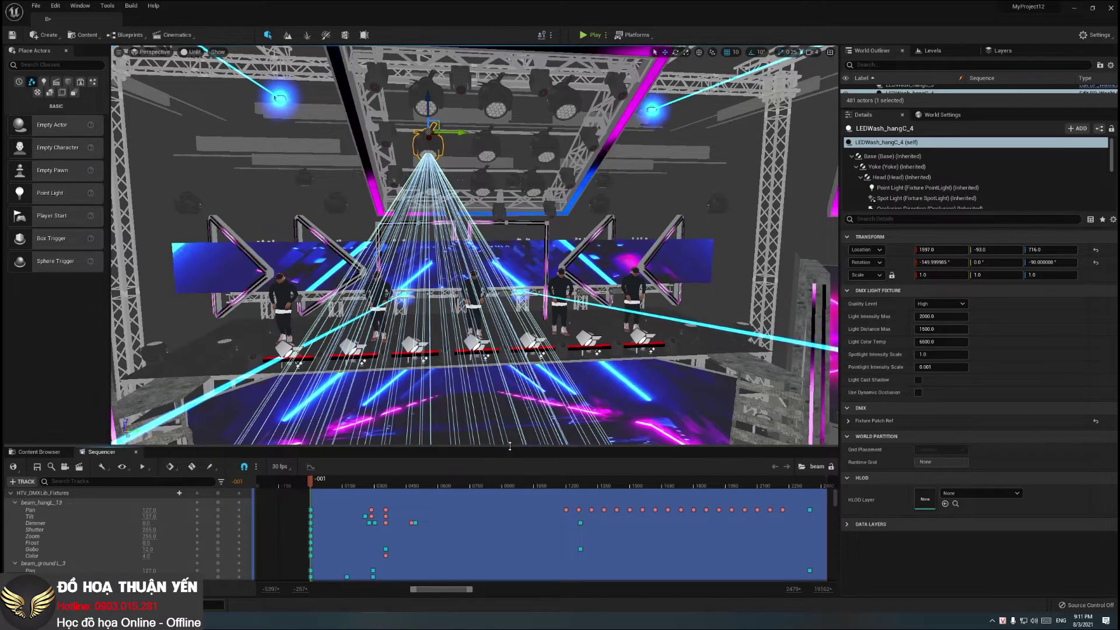
{"action": "left_click_drag", "start_coordinate": [509, 445], "coordinate": [525, 257]}
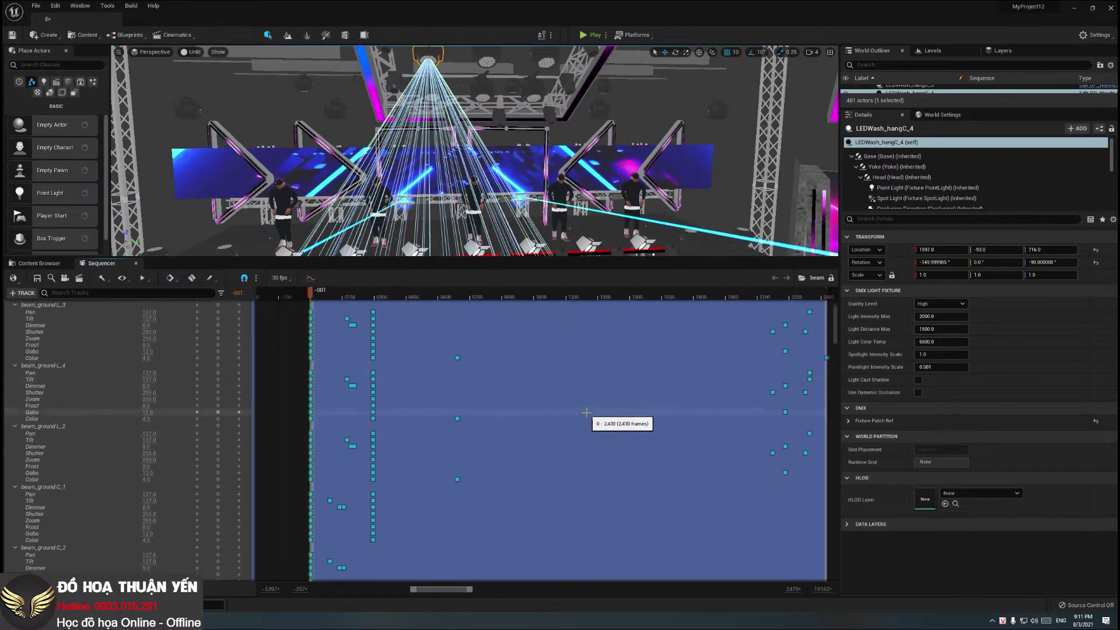
{"action": "mouse_move", "coordinate": [610, 400]}
{"action": "right_mouse_down"}
{"action": "mouse_move", "coordinate": [585, 402]}
{"action": "mouse_move", "coordinate": [663, 413]}
{"action": "right_mouse_up"}
{"action": "scroll", "coordinate": [327, 364], "scroll_direction": "down", "scroll_amount": 3, "text": "ctrl"}
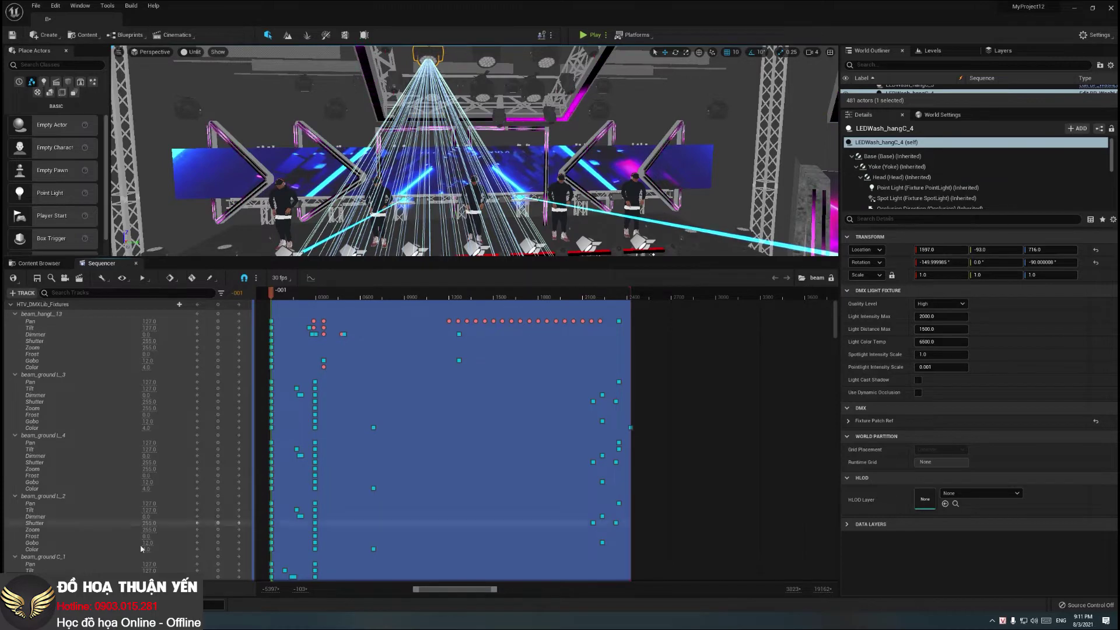
{"action": "left_click", "coordinate": [137, 264]}
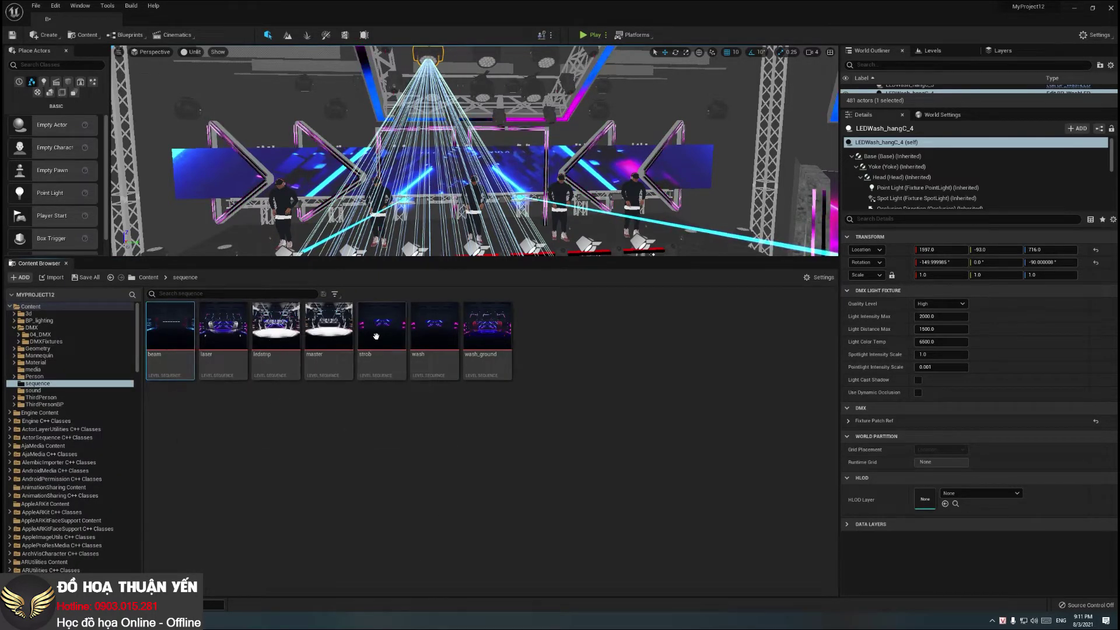
{"action": "double_click", "coordinate": [485, 356]}
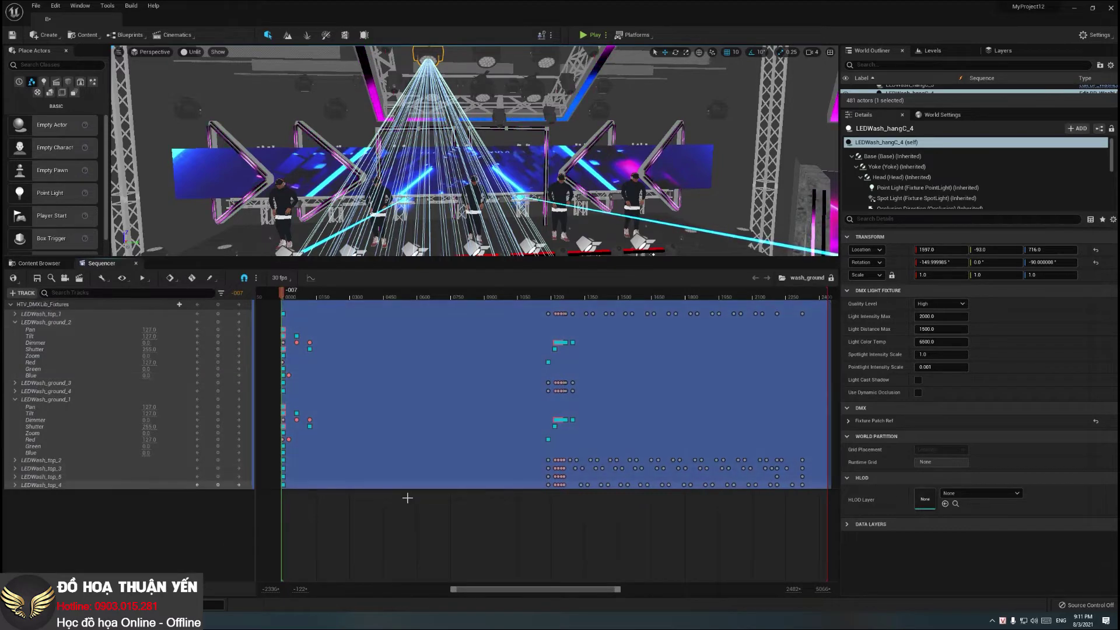
{"action": "mouse_move", "coordinate": [464, 589]}
{"action": "left_mouse_down"}
{"action": "mouse_move", "coordinate": [491, 585]}
{"action": "mouse_move", "coordinate": [475, 577]}
{"action": "left_mouse_up"}
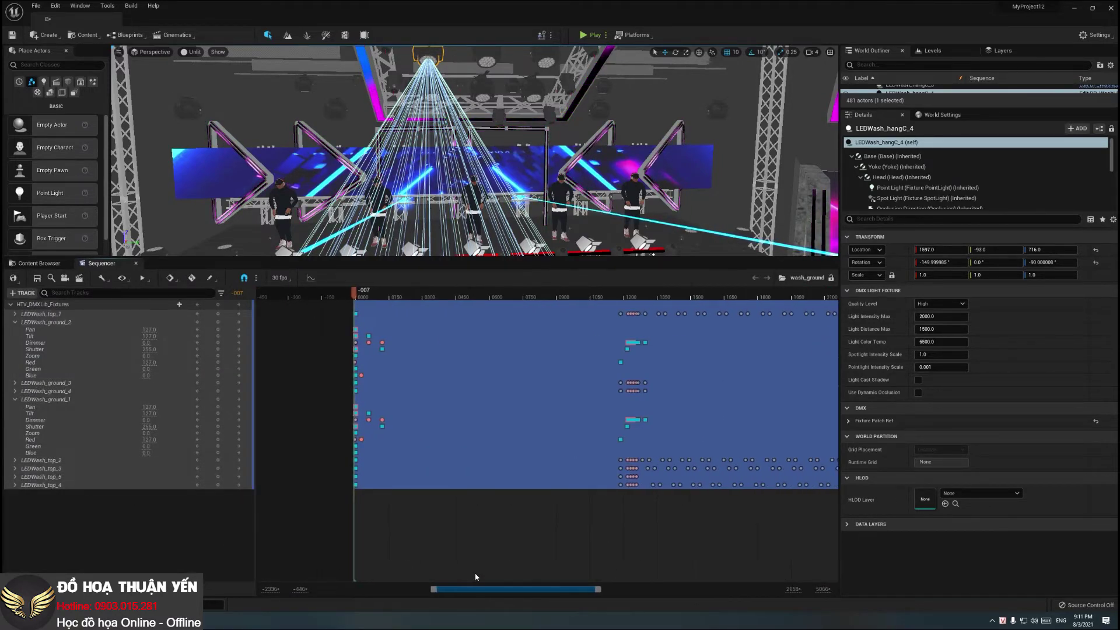
{"action": "left_click", "coordinate": [136, 264]}
{"action": "double_click", "coordinate": [463, 349]}
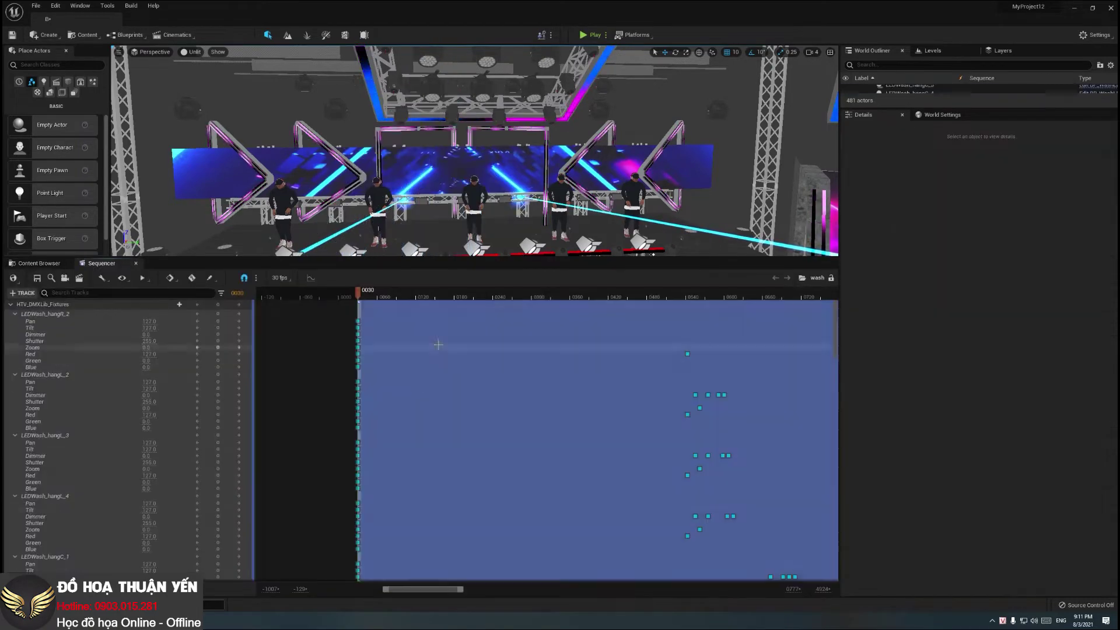
{"action": "left_click", "coordinate": [137, 263]}
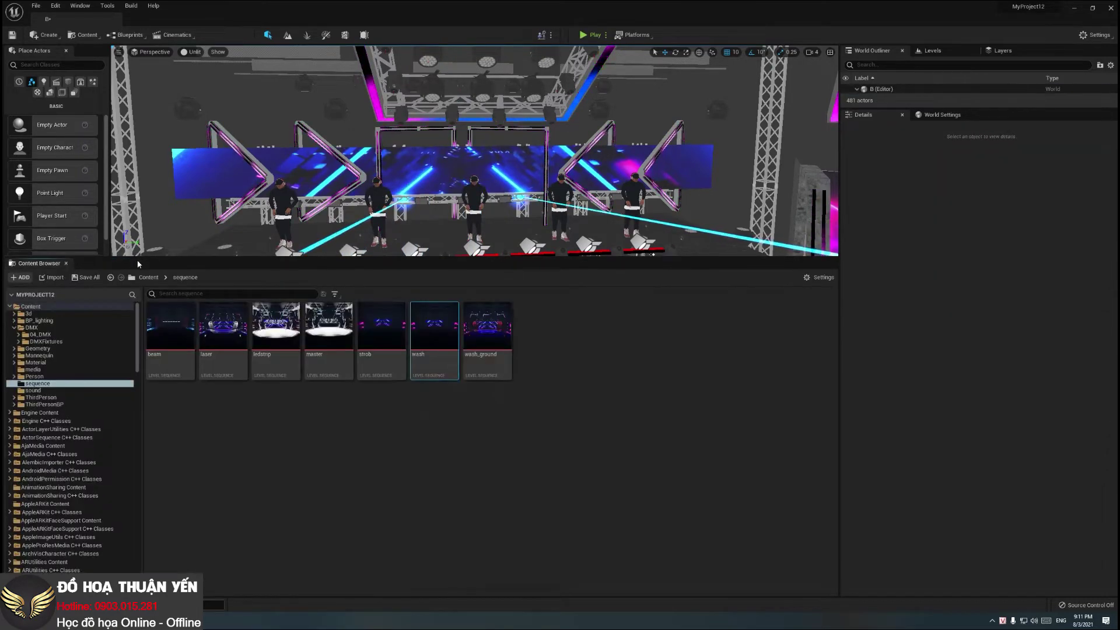
{"action": "double_click", "coordinate": [379, 326]}
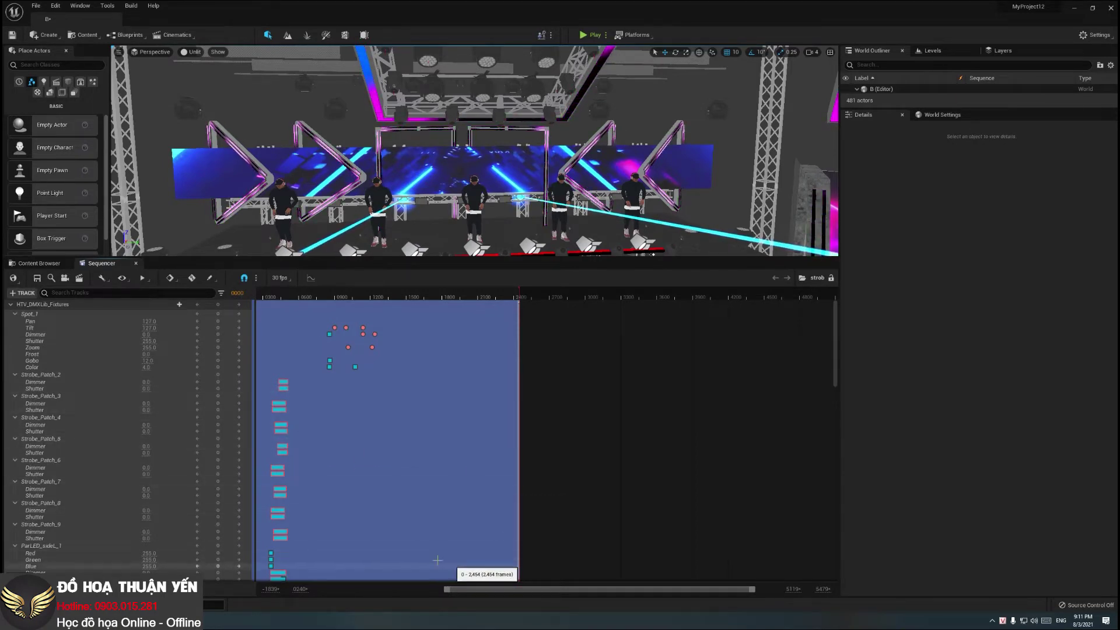
{"action": "left_click_drag", "start_coordinate": [454, 590], "coordinate": [392, 589]}
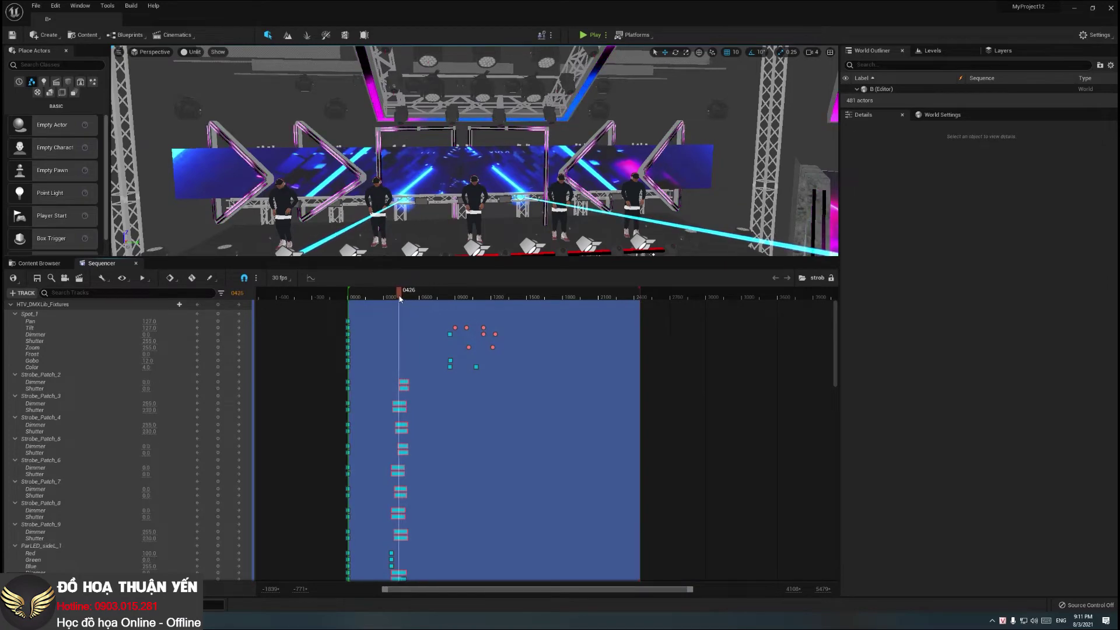
{"action": "left_click", "coordinate": [136, 263]}
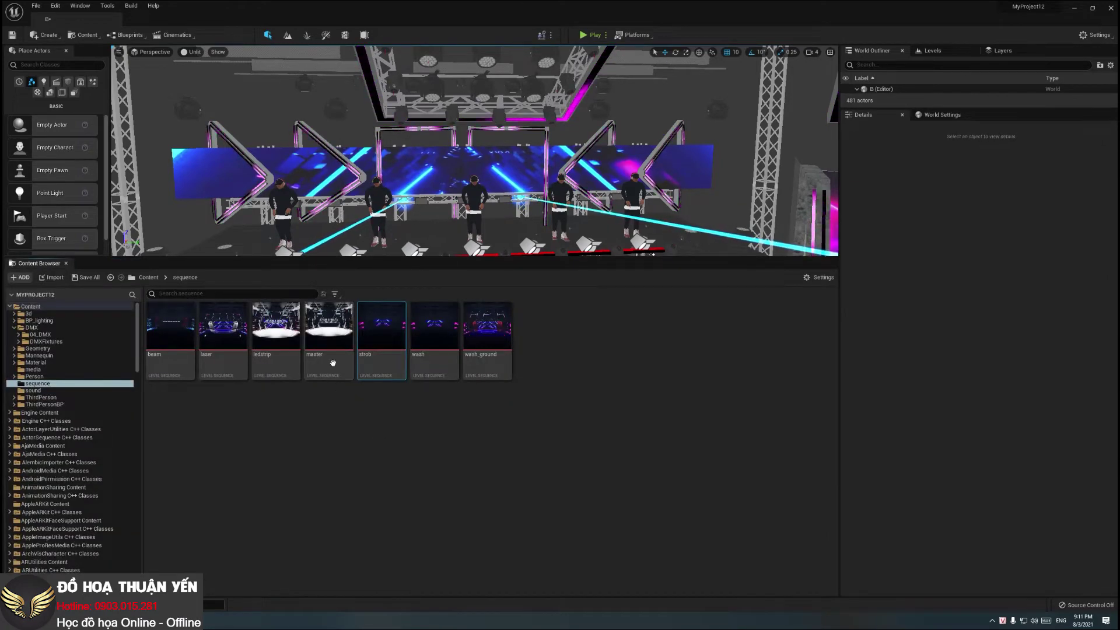
Step: Open the master sequence, scrub to frame 1285 where the stage is lit, browse its tracks, then close it
{"action": "double_click", "coordinate": [328, 344]}
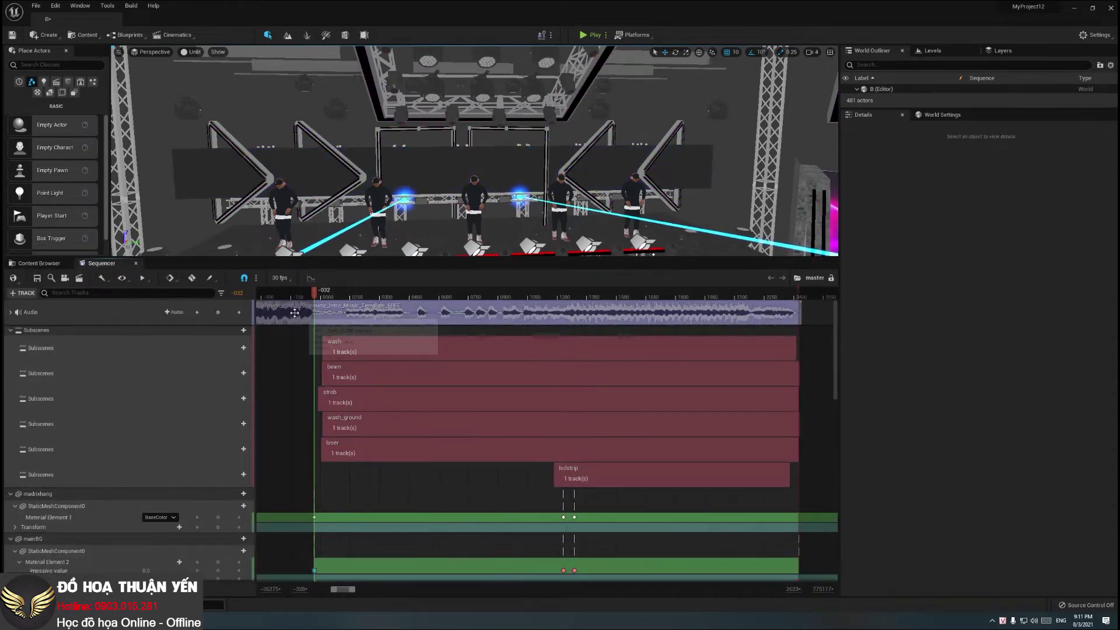
{"action": "mouse_move", "coordinate": [314, 292]}
{"action": "left_mouse_down"}
{"action": "mouse_move", "coordinate": [731, 350]}
{"action": "mouse_move", "coordinate": [592, 369]}
{"action": "left_mouse_up"}
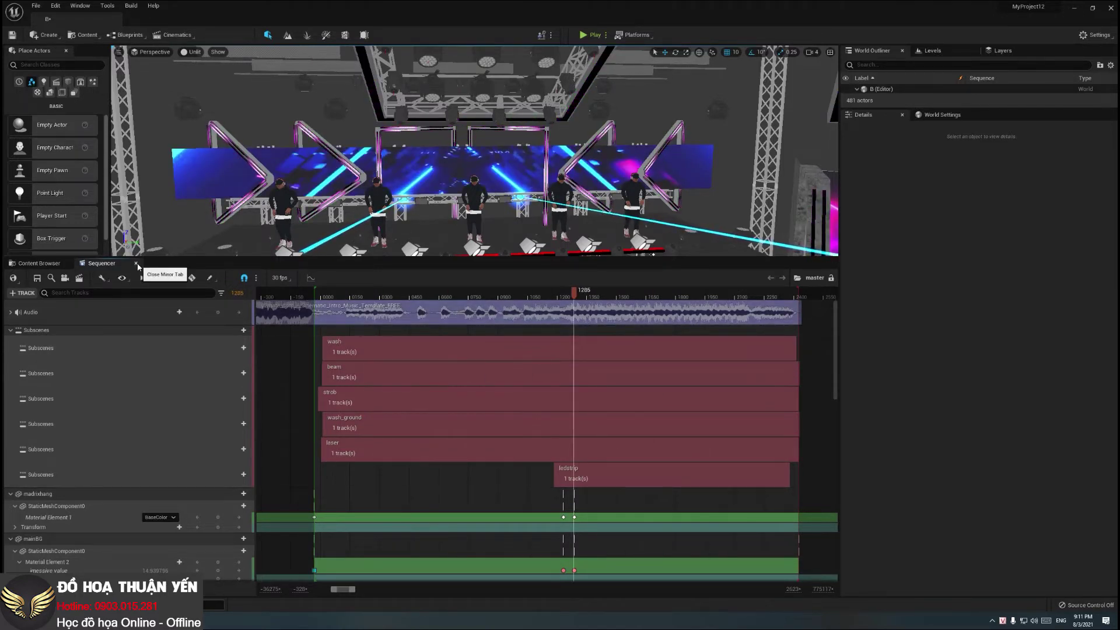
{"action": "scroll", "coordinate": [479, 440], "scroll_direction": "down", "scroll_amount": 2}
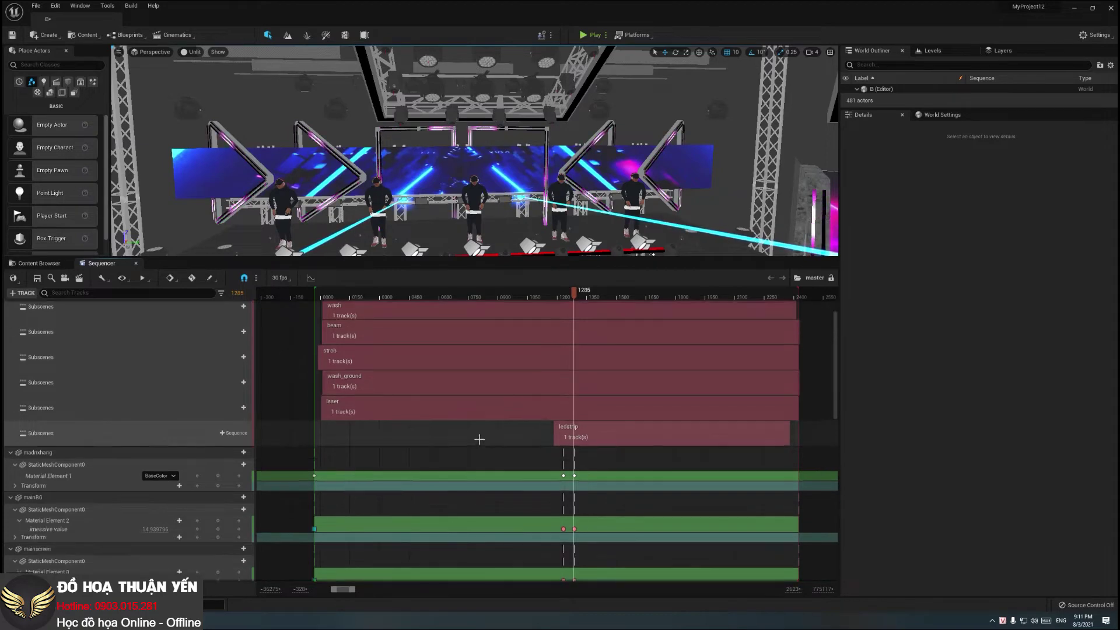
{"action": "scroll", "coordinate": [479, 439], "scroll_direction": "down", "scroll_amount": 5}
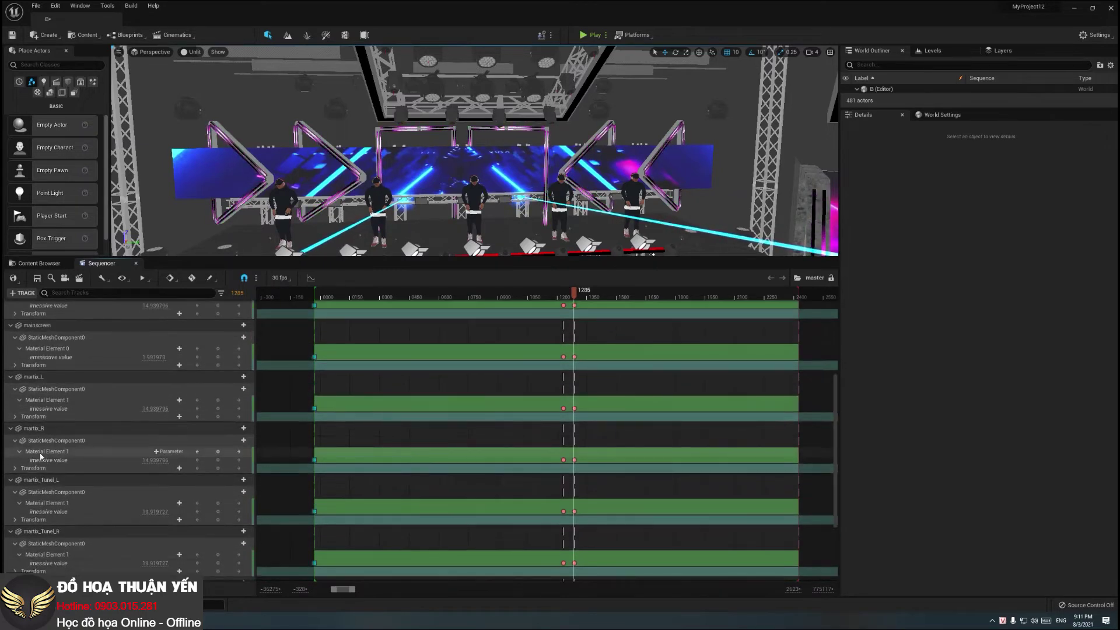
{"action": "scroll", "coordinate": [653, 477], "scroll_direction": "up", "scroll_amount": 1}
{"action": "scroll", "coordinate": [652, 477], "scroll_direction": "up", "scroll_amount": 6}
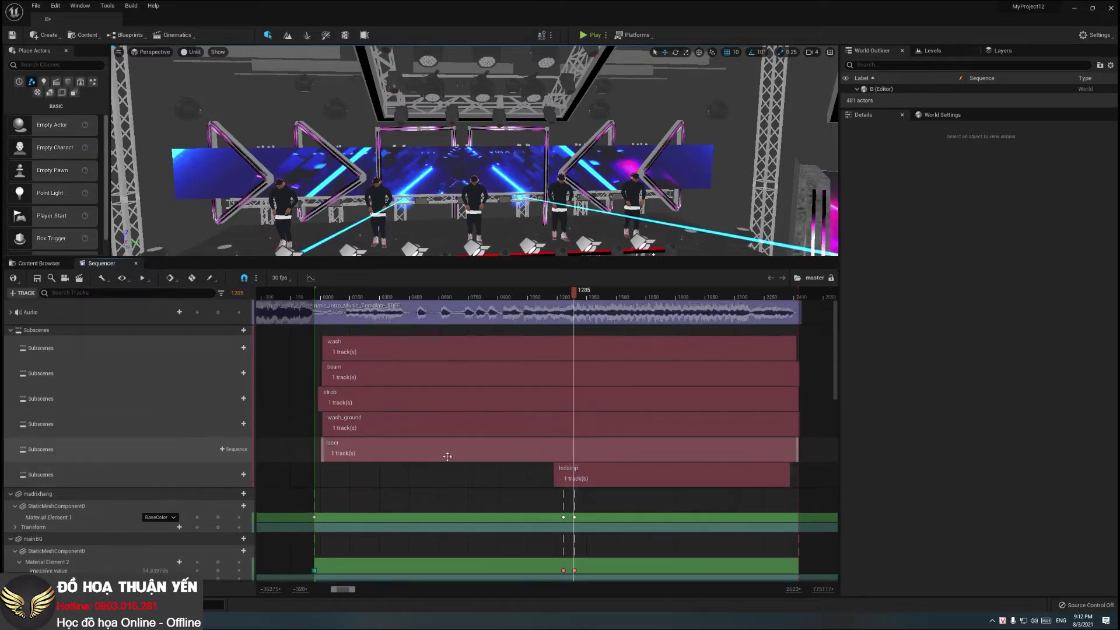
{"action": "left_click", "coordinate": [136, 264]}
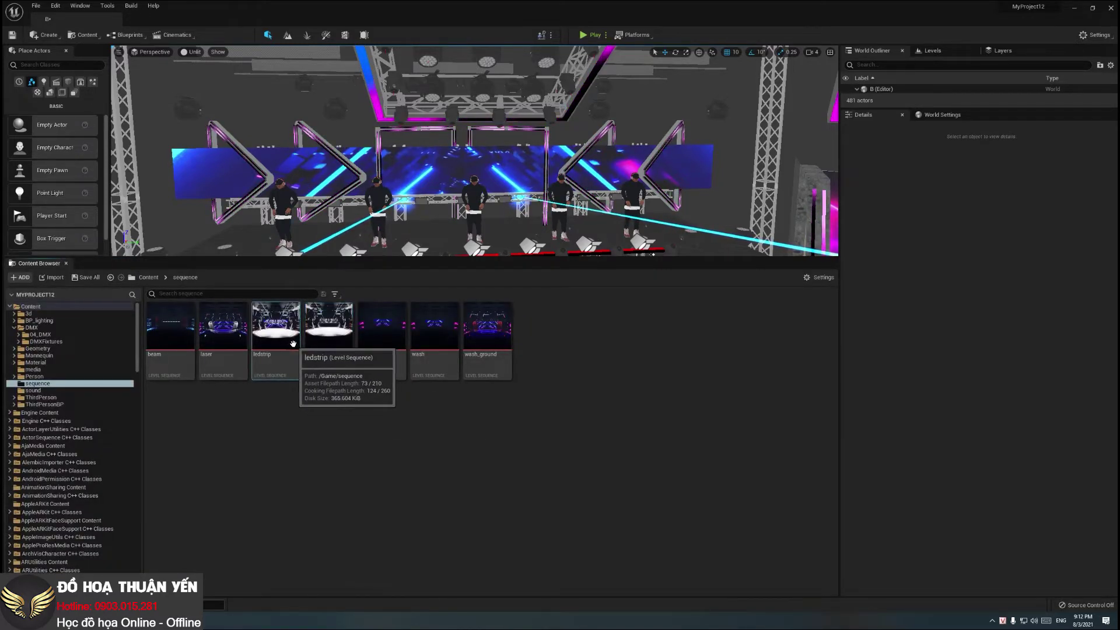
Step: Review and close the ledstrip sequence, enlarge the viewport, and bring the Chrome course page forward
{"action": "double_click", "coordinate": [229, 340]}
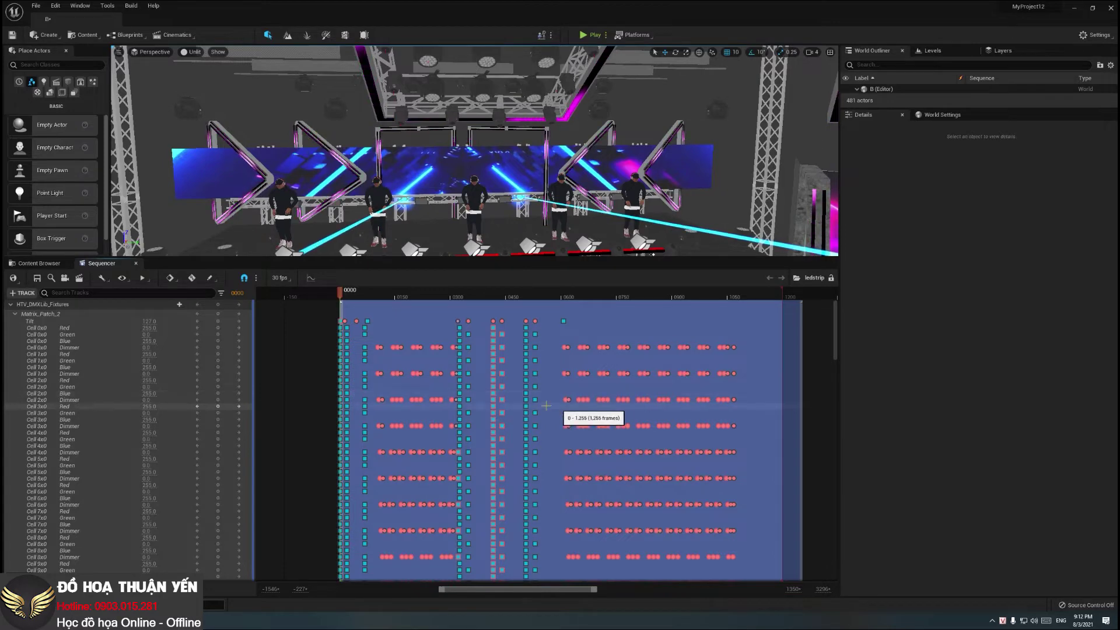
{"action": "left_click", "coordinate": [137, 264]}
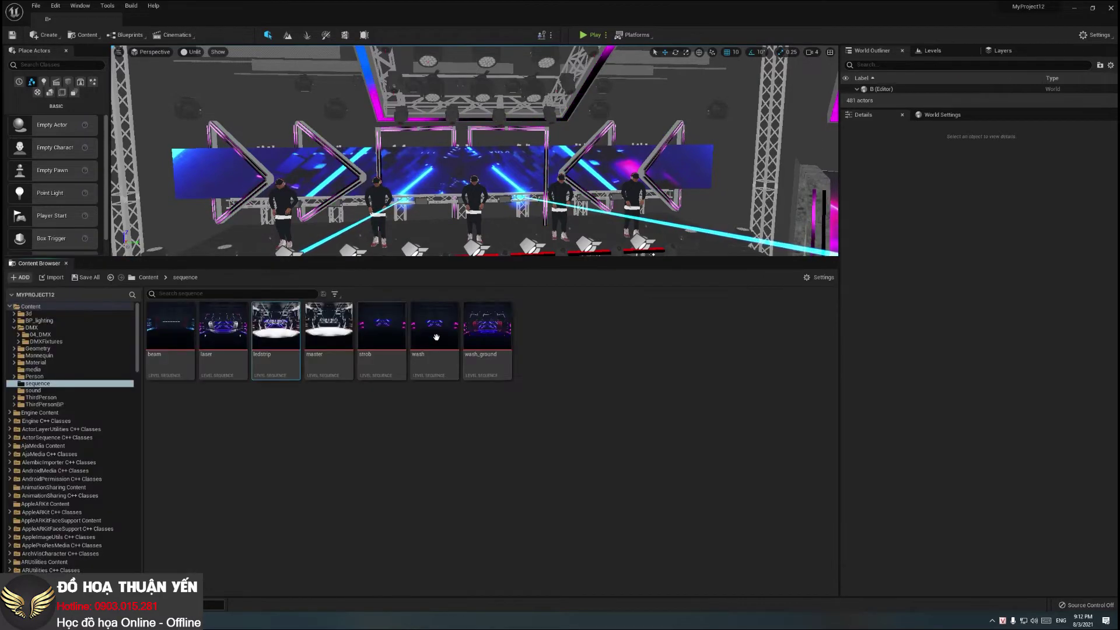
{"action": "left_click_drag", "start_coordinate": [611, 282], "coordinate": [610, 419]}
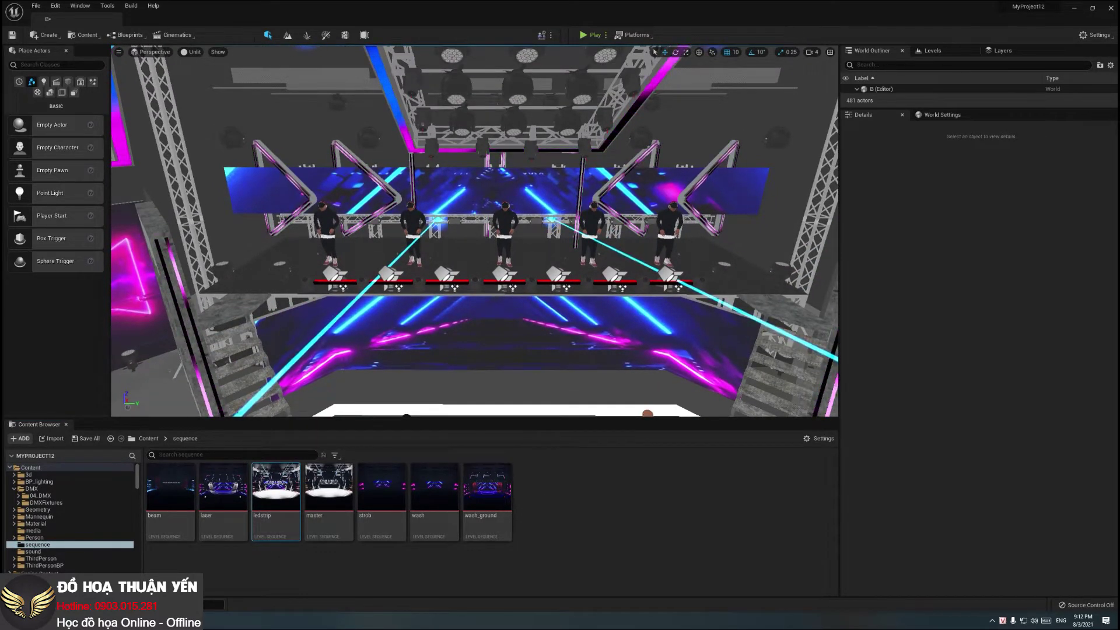
{"action": "mouse_move", "coordinate": [123, 622]}
{"action": "left_click", "coordinate": [193, 583]}
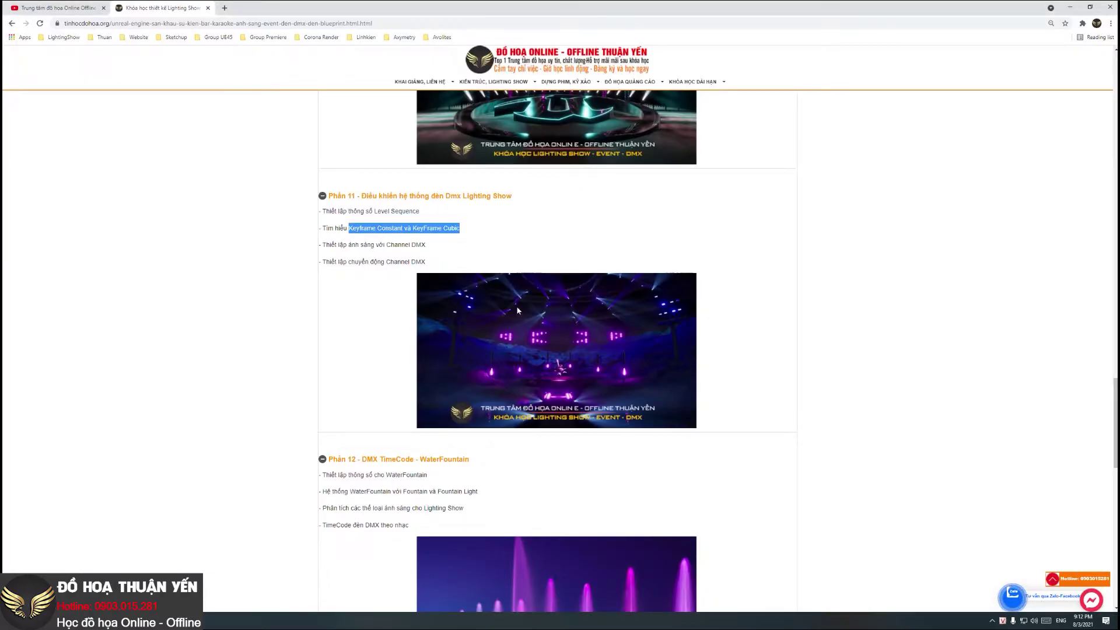
Step: Expand the Phần 13 Camera và phim and Phần 14 Tương tác phim syllabus sections
{"action": "scroll", "coordinate": [230, 375], "scroll_direction": "down", "scroll_amount": 2}
{"action": "scroll", "coordinate": [305, 395], "scroll_direction": "down", "scroll_amount": 3}
{"action": "scroll", "coordinate": [435, 324], "scroll_direction": "down", "scroll_amount": 3}
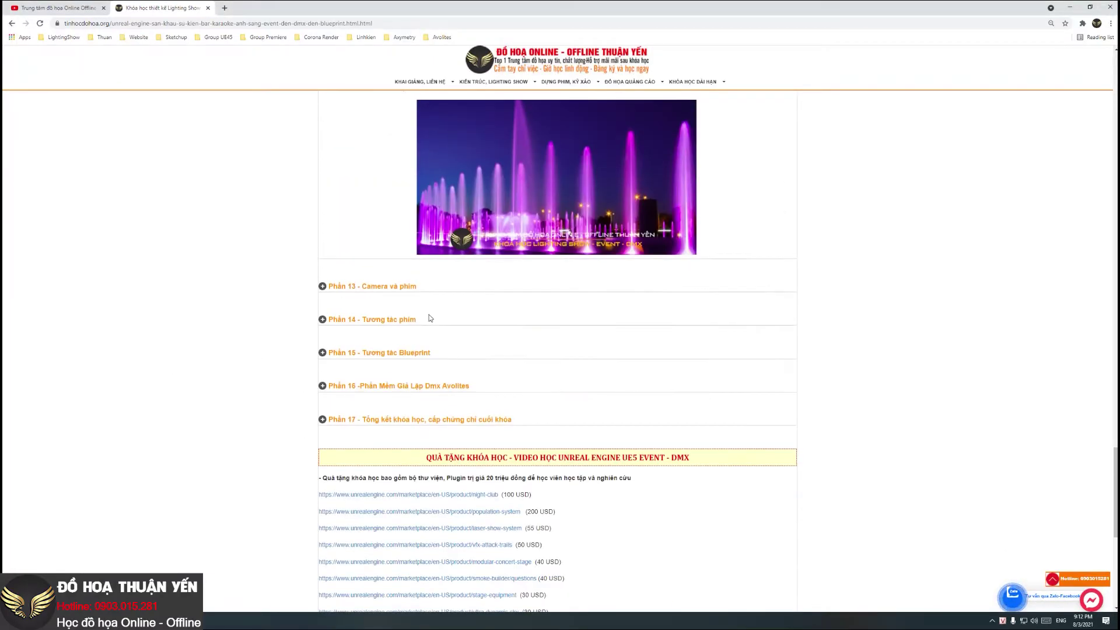
{"action": "left_click", "coordinate": [391, 287]}
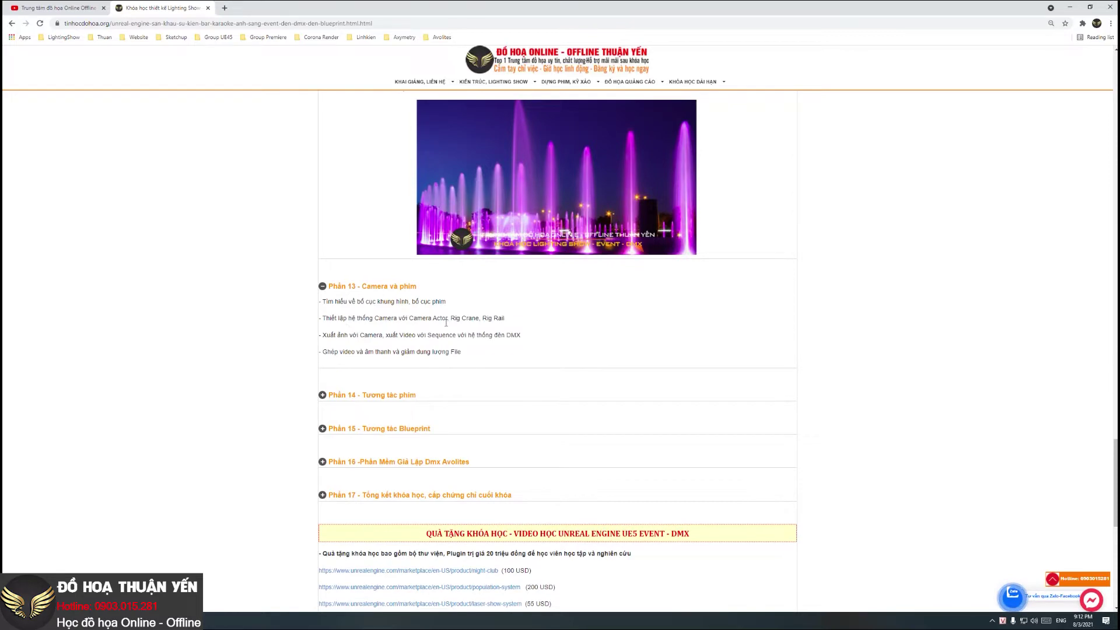
{"action": "left_click", "coordinate": [393, 397]}
Step: Scroll back up through the syllabus and minimize Chrome to return to Unreal
{"action": "scroll", "coordinate": [424, 428], "scroll_direction": "down", "scroll_amount": 2}
{"action": "scroll", "coordinate": [424, 429], "scroll_direction": "up", "scroll_amount": 2}
{"action": "scroll", "coordinate": [449, 438], "scroll_direction": "up", "scroll_amount": 2}
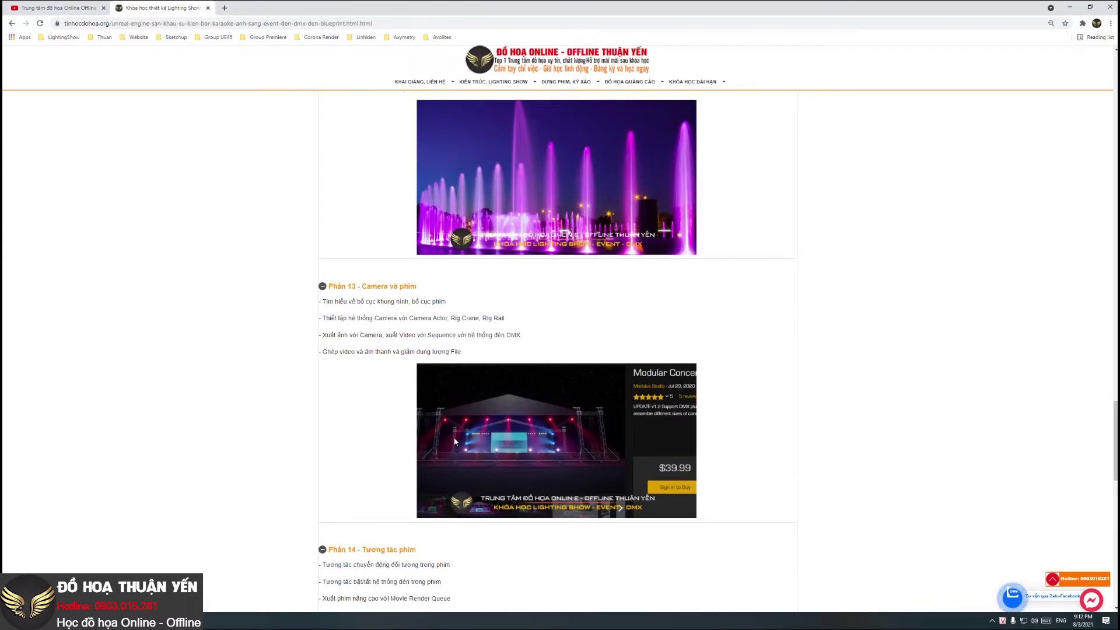
{"action": "scroll", "coordinate": [590, 342], "scroll_direction": "up", "scroll_amount": 2}
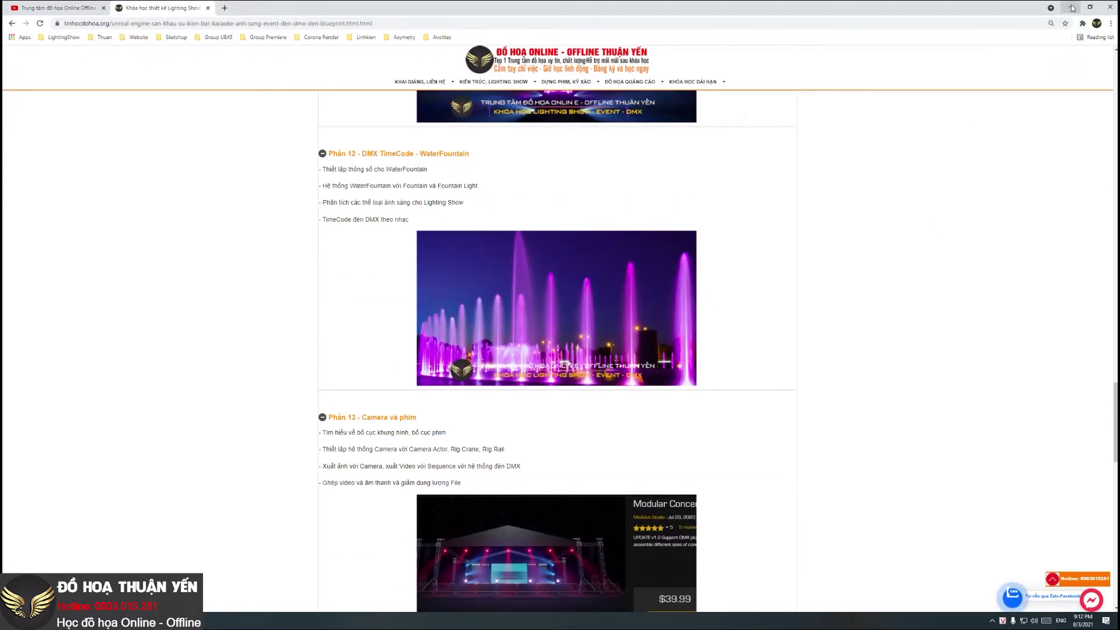
{"action": "left_click", "coordinate": [1072, 8]}
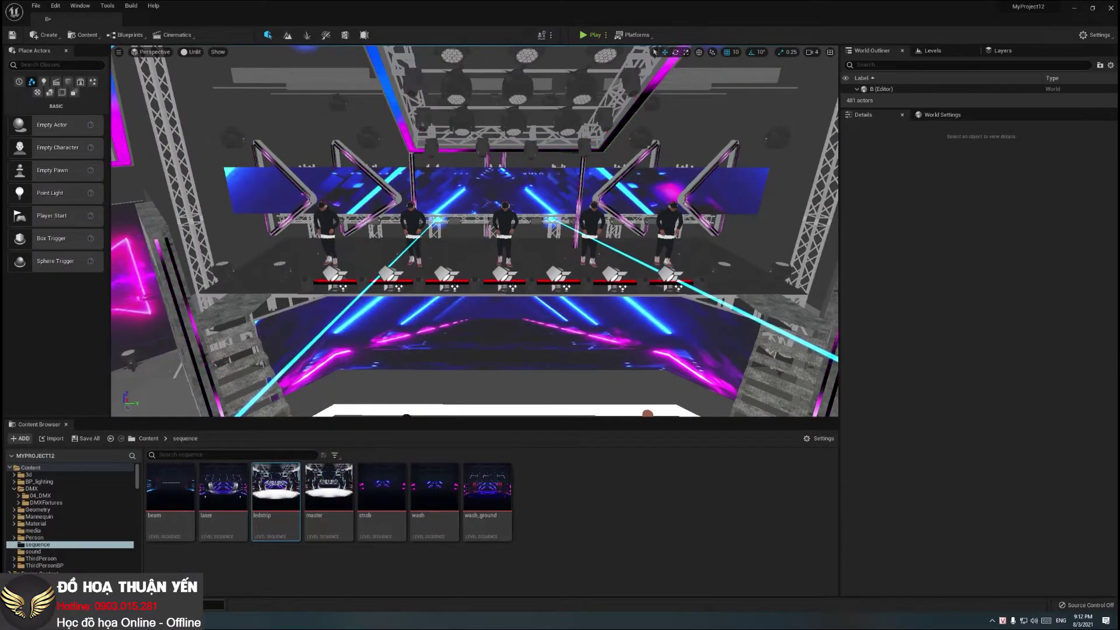
Step: Switch to the DMX folder in File Explorer and play the HV Hau DMX video in VLC
{"action": "key", "text": "alt+Tab"}
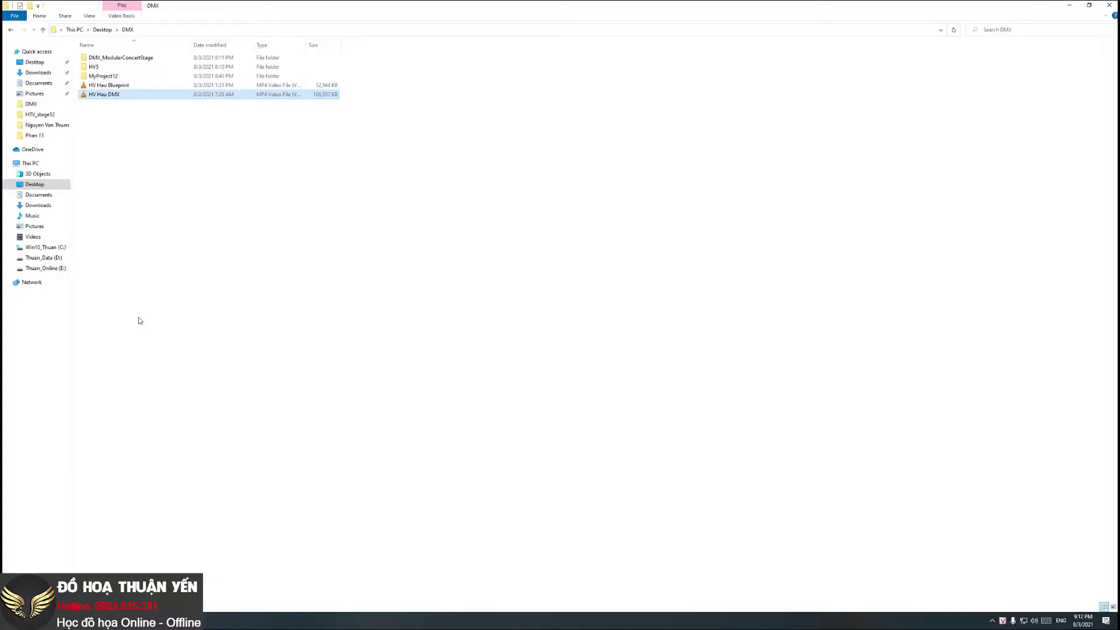
{"action": "double_click", "coordinate": [120, 98]}
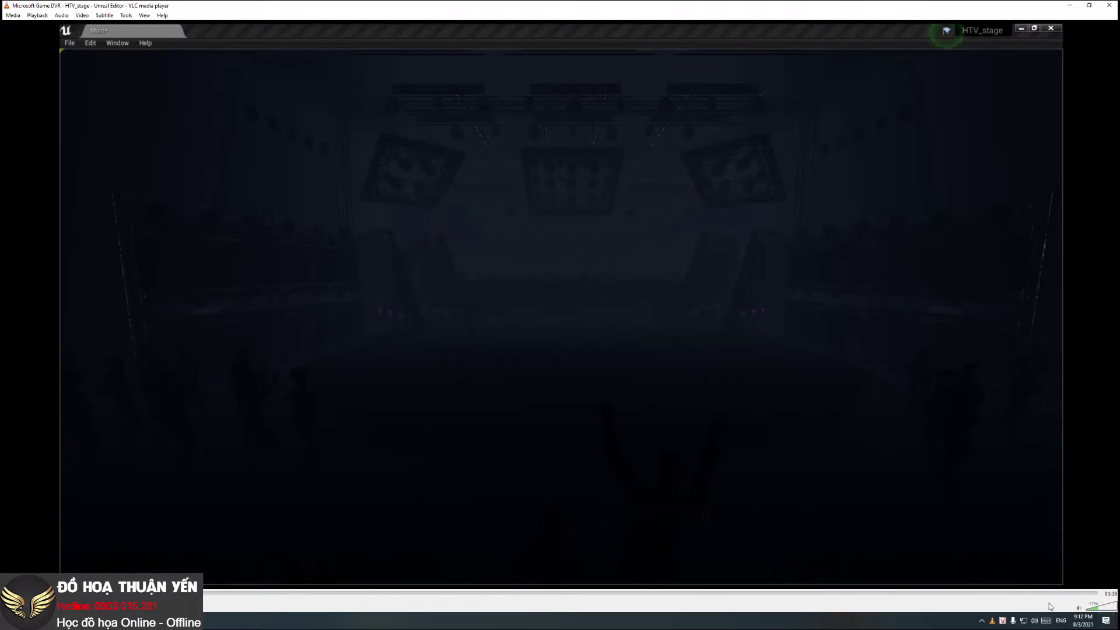
Step: Adjust the playback volume while watching the HTV_stage recording, then close VLC
{"action": "left_click", "coordinate": [1097, 612]}
{"action": "left_click", "coordinate": [1098, 612]}
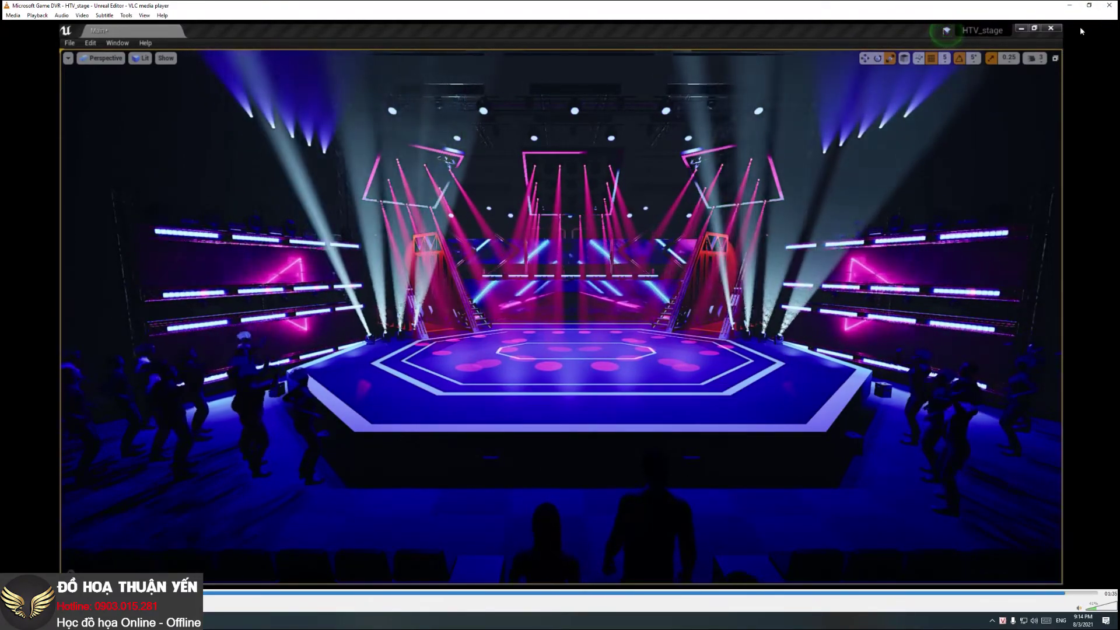
{"action": "left_click", "coordinate": [1110, 7]}
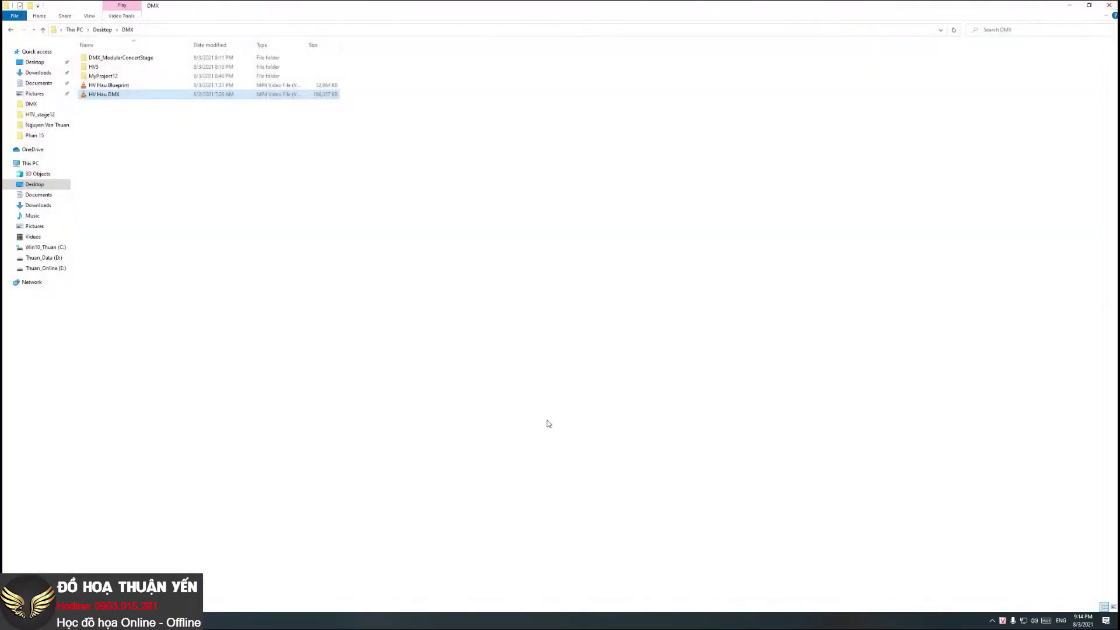
Step: Bring Unreal back to front and review then close the laser sequence timeline
{"action": "left_click", "coordinate": [1108, 5]}
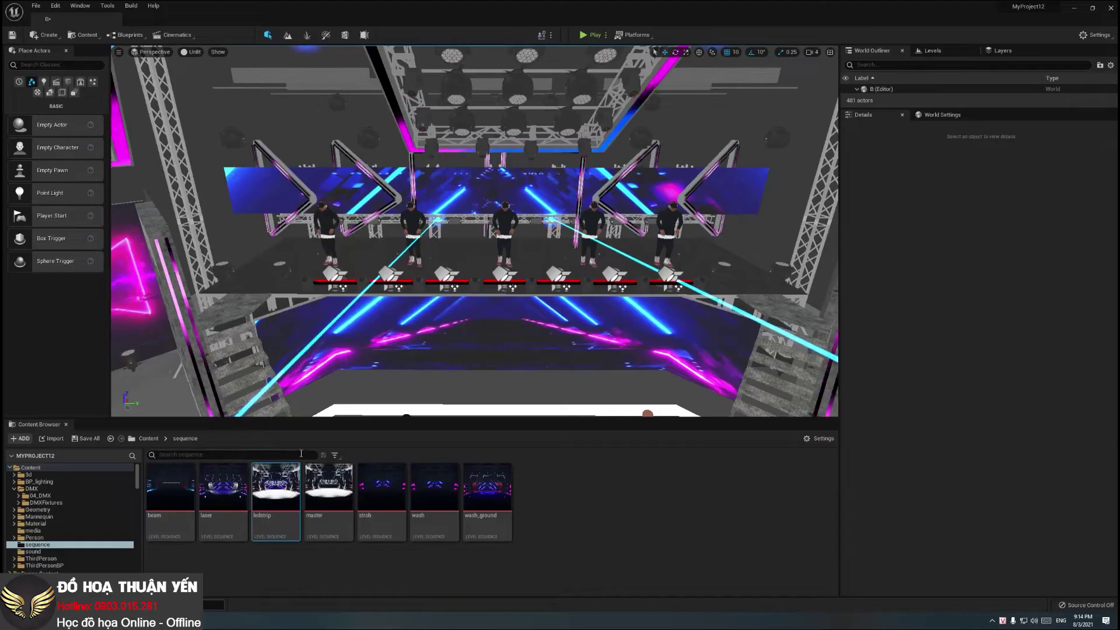
{"action": "double_click", "coordinate": [227, 505]}
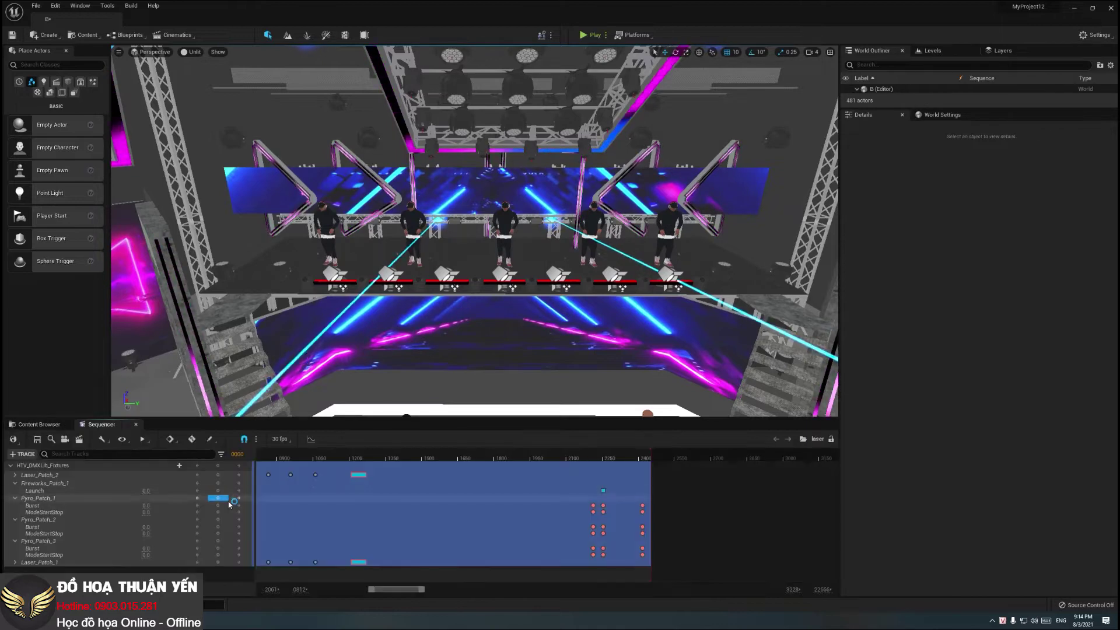
{"action": "left_click", "coordinate": [135, 425]}
Step: Open the wash_ground sequence, browse its timeline, then close it
{"action": "double_click", "coordinate": [480, 504]}
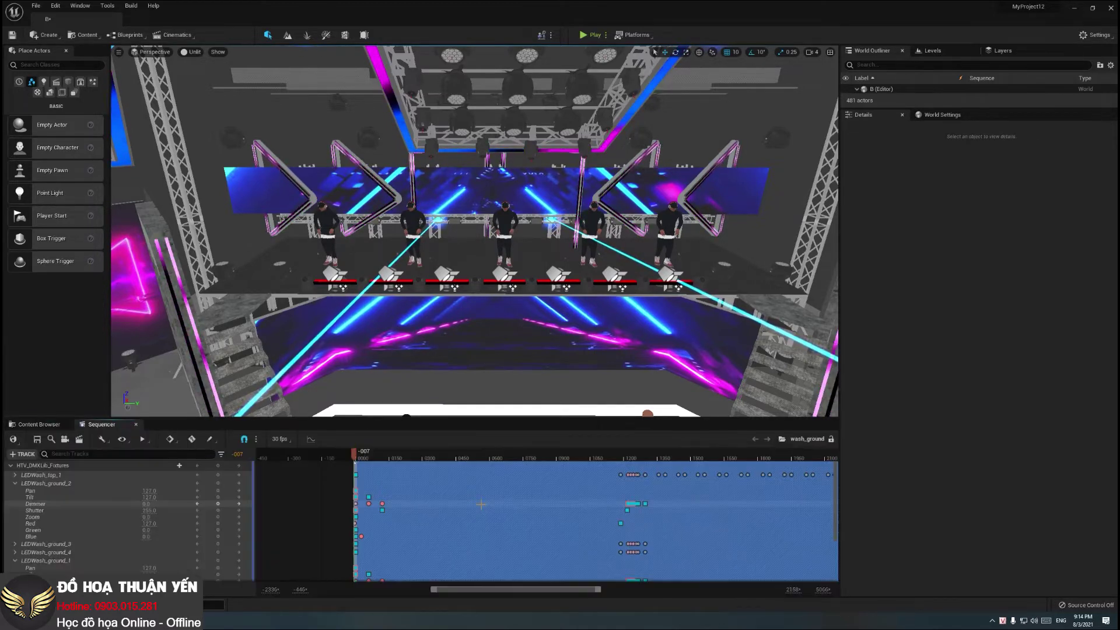
{"action": "scroll", "coordinate": [472, 547], "scroll_direction": "down", "scroll_amount": 5}
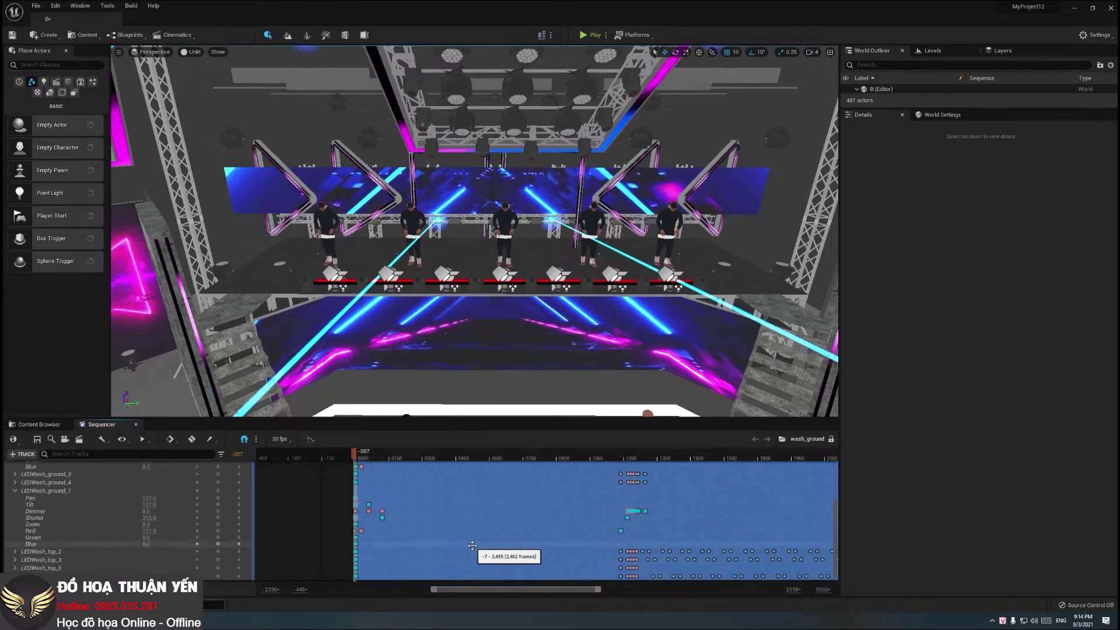
{"action": "mouse_move", "coordinate": [469, 589]}
{"action": "left_mouse_down"}
{"action": "mouse_move", "coordinate": [458, 600]}
{"action": "mouse_move", "coordinate": [495, 599]}
{"action": "left_mouse_up"}
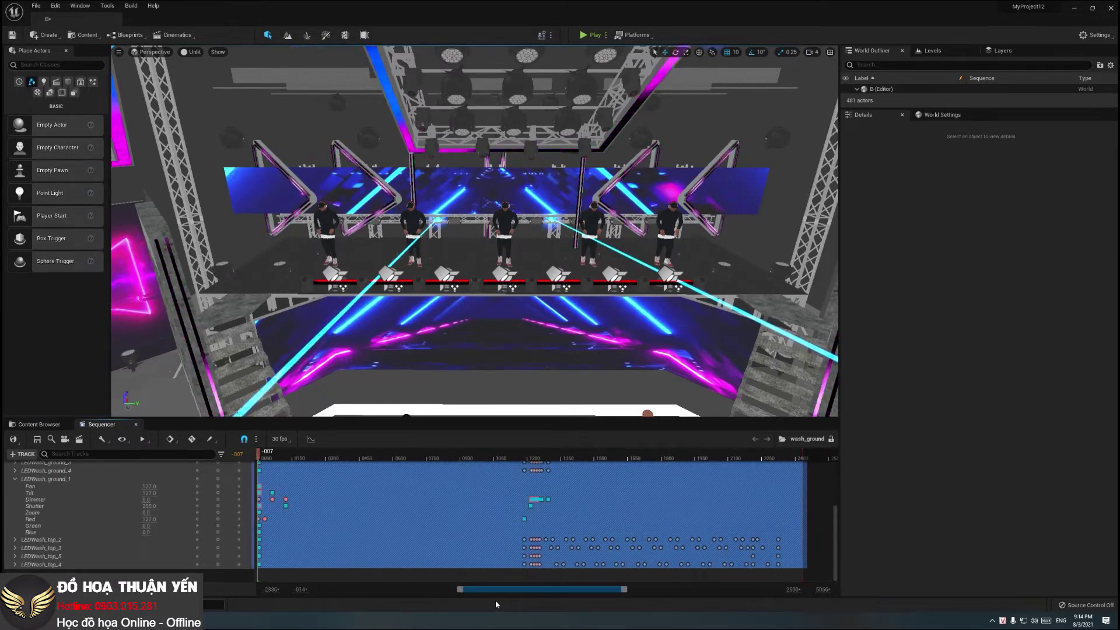
{"action": "left_click", "coordinate": [135, 424]}
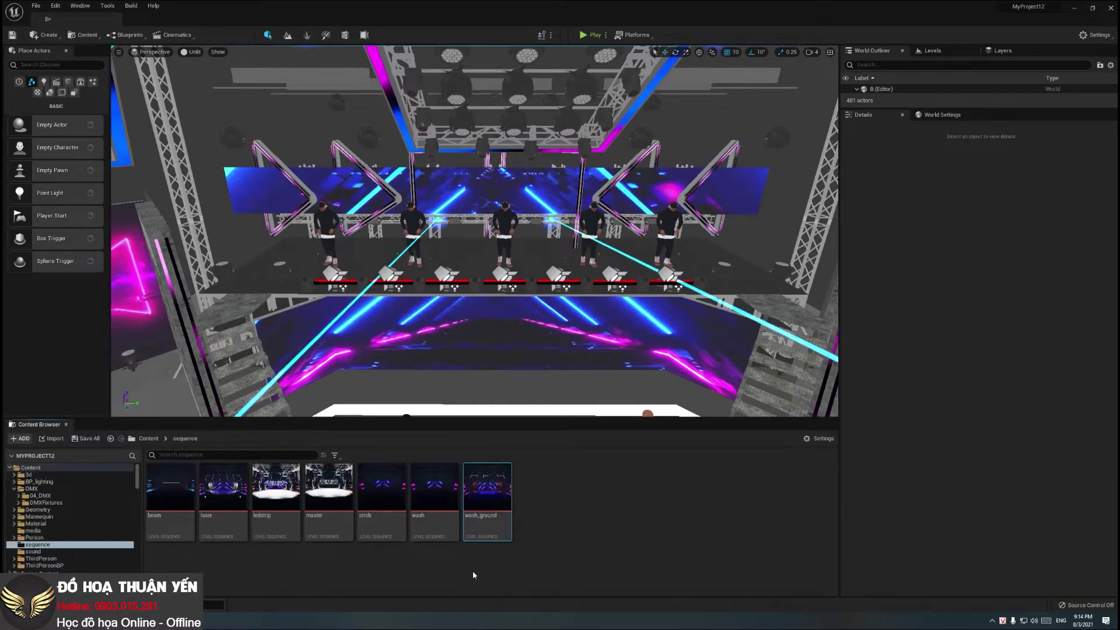
Step: Open the strob sequence timeline, review it, then close it
{"action": "double_click", "coordinate": [388, 505]}
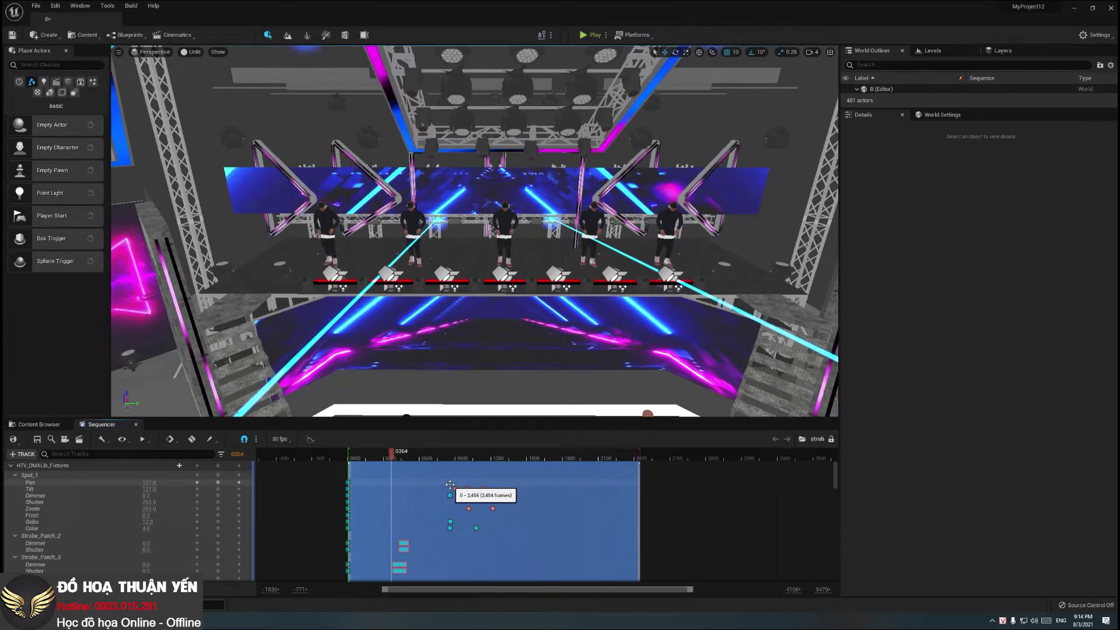
{"action": "left_click", "coordinate": [135, 424]}
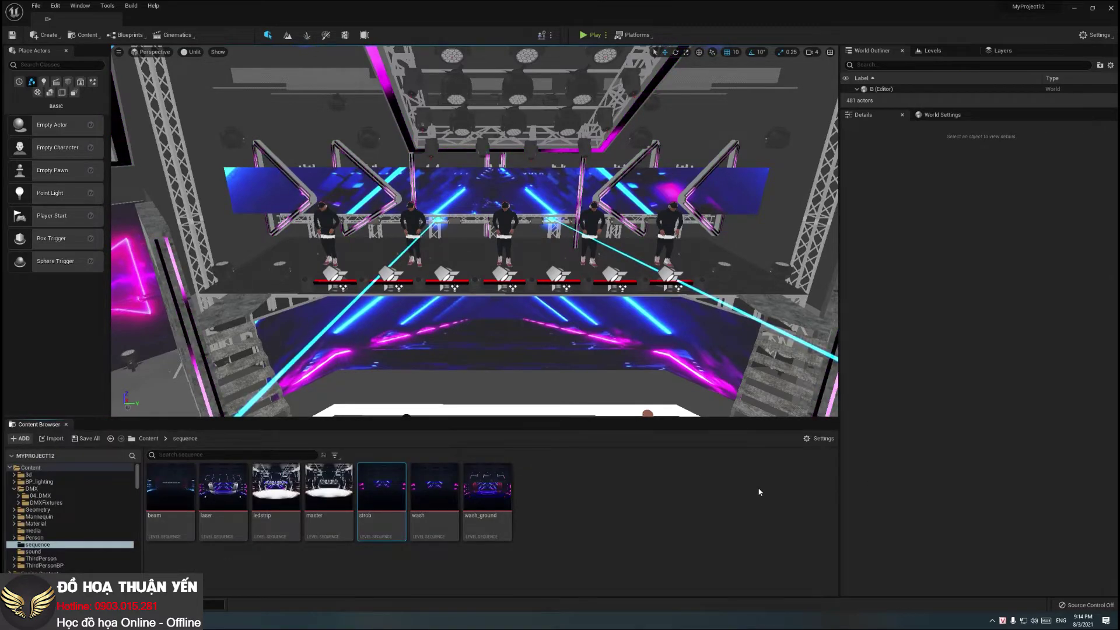
{"action": "mouse_move", "coordinate": [117, 620]}
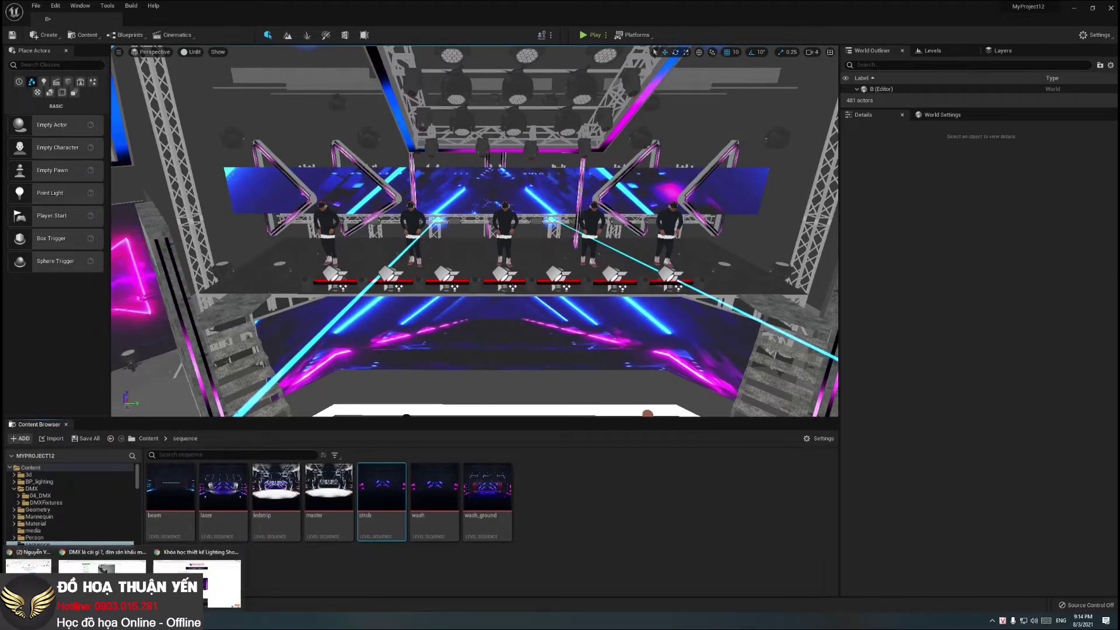
{"action": "left_click", "coordinate": [197, 583]}
{"action": "scroll", "coordinate": [257, 402], "scroll_direction": "up", "scroll_amount": 4}
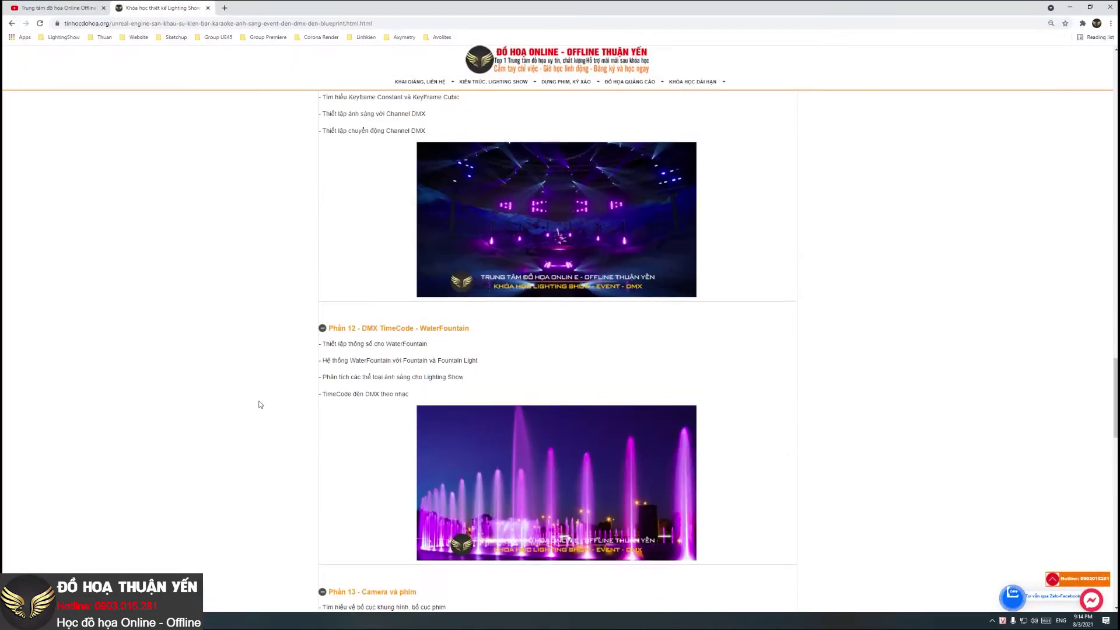
{"action": "scroll", "coordinate": [311, 404], "scroll_direction": "up", "scroll_amount": 1}
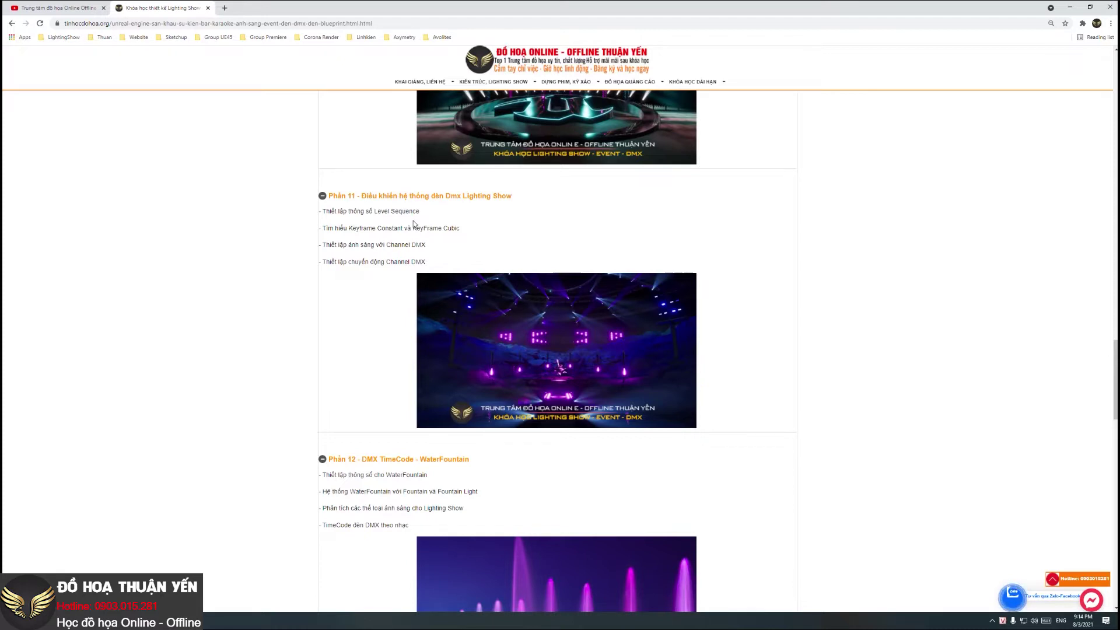
{"action": "left_click", "coordinate": [1072, 9]}
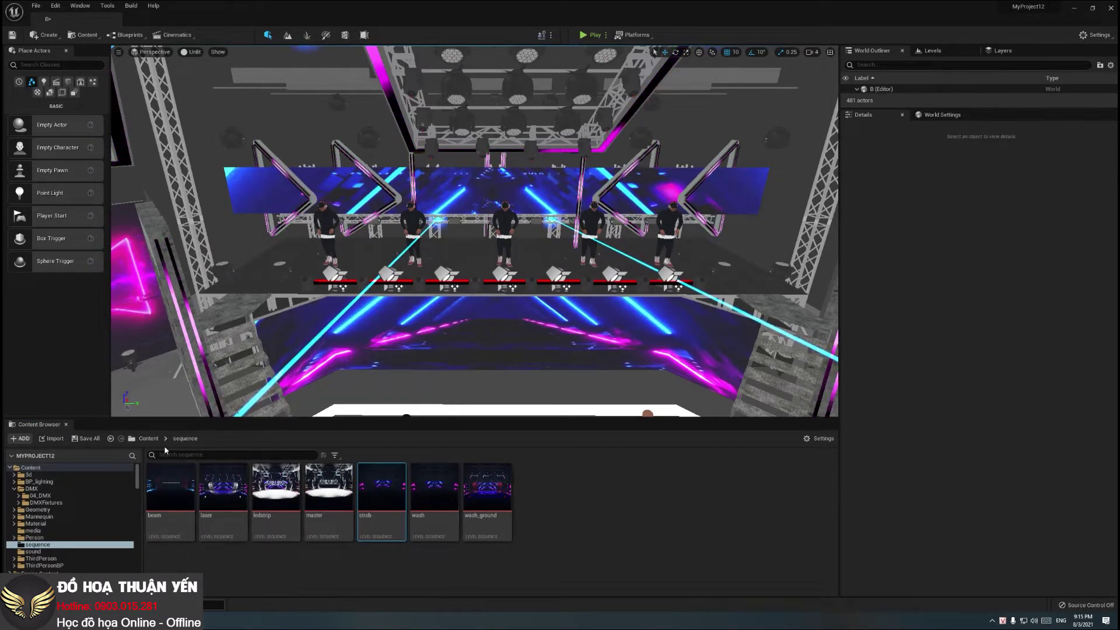
Step: Navigate Content > DMX > 04_DMX > DMX_Library and open the HTV_DMXLib_Fixtures library
{"action": "left_click", "coordinate": [148, 439]}
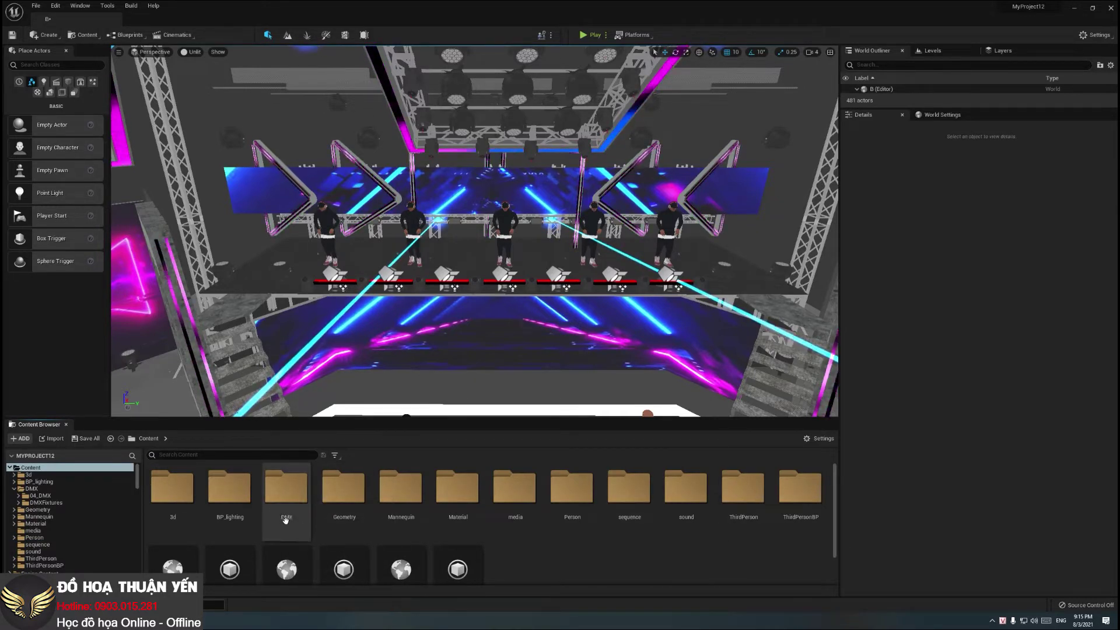
{"action": "double_click", "coordinate": [286, 496]}
{"action": "double_click", "coordinate": [169, 489]}
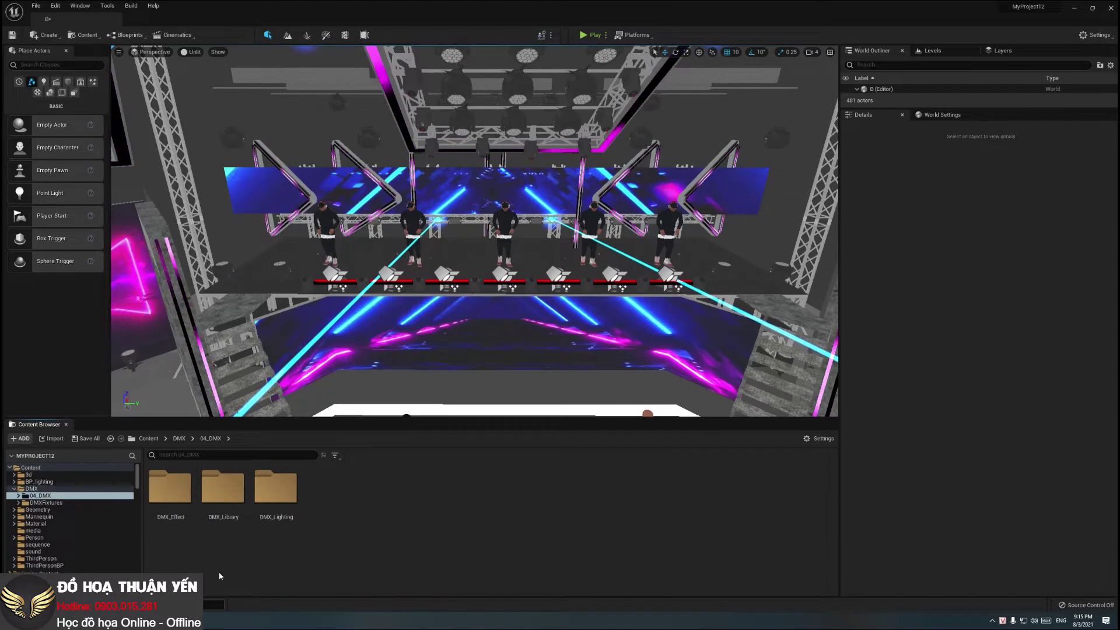
{"action": "double_click", "coordinate": [223, 519]}
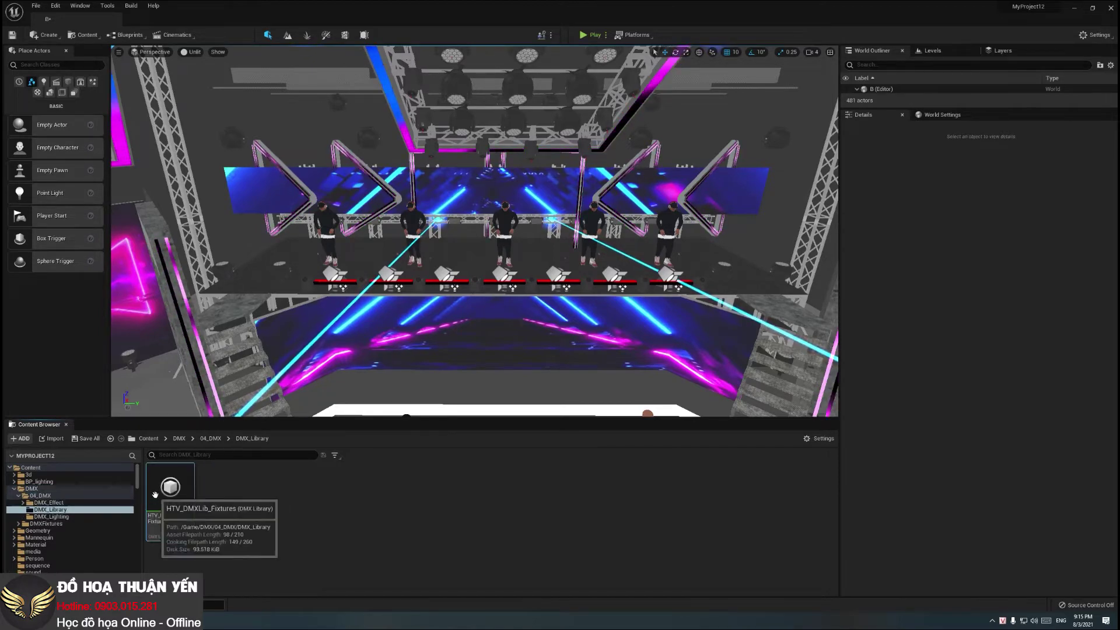
{"action": "double_click", "coordinate": [158, 496]}
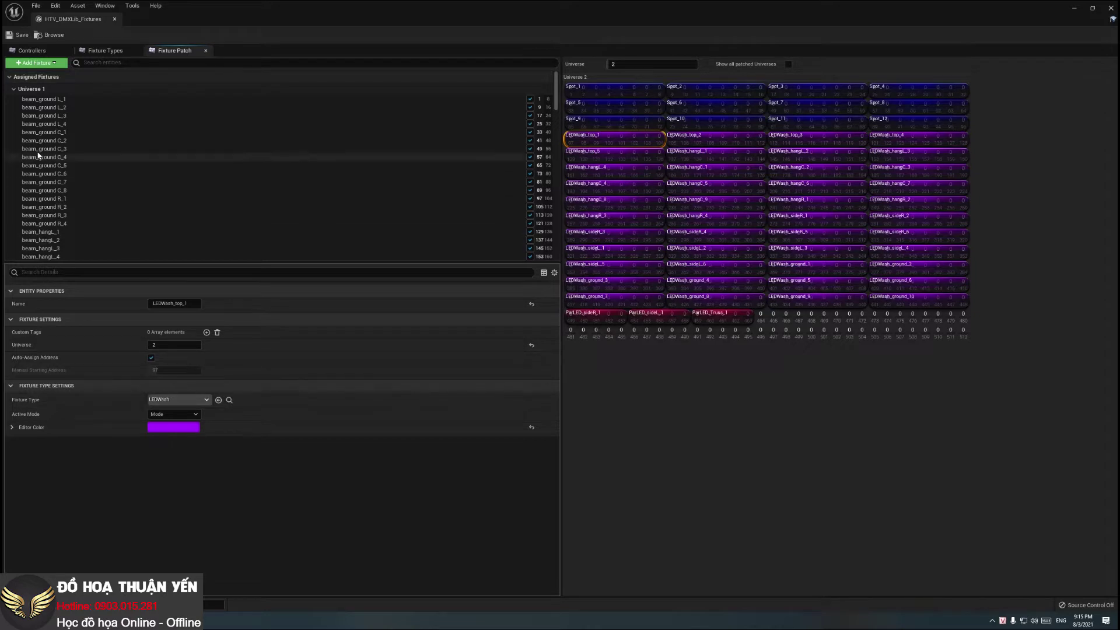
Step: Inspect patch details of several assigned fixtures, including beam_hangL_9 and beam_hangC_7
{"action": "left_click", "coordinate": [52, 133]}
{"action": "left_click", "coordinate": [44, 174]}
{"action": "left_click", "coordinate": [49, 207]}
{"action": "scroll", "coordinate": [47, 215], "scroll_direction": "down", "scroll_amount": 2}
{"action": "left_click", "coordinate": [48, 257]}
{"action": "scroll", "coordinate": [65, 232], "scroll_direction": "down", "scroll_amount": 3}
{"action": "scroll", "coordinate": [62, 217], "scroll_direction": "down", "scroll_amount": 5}
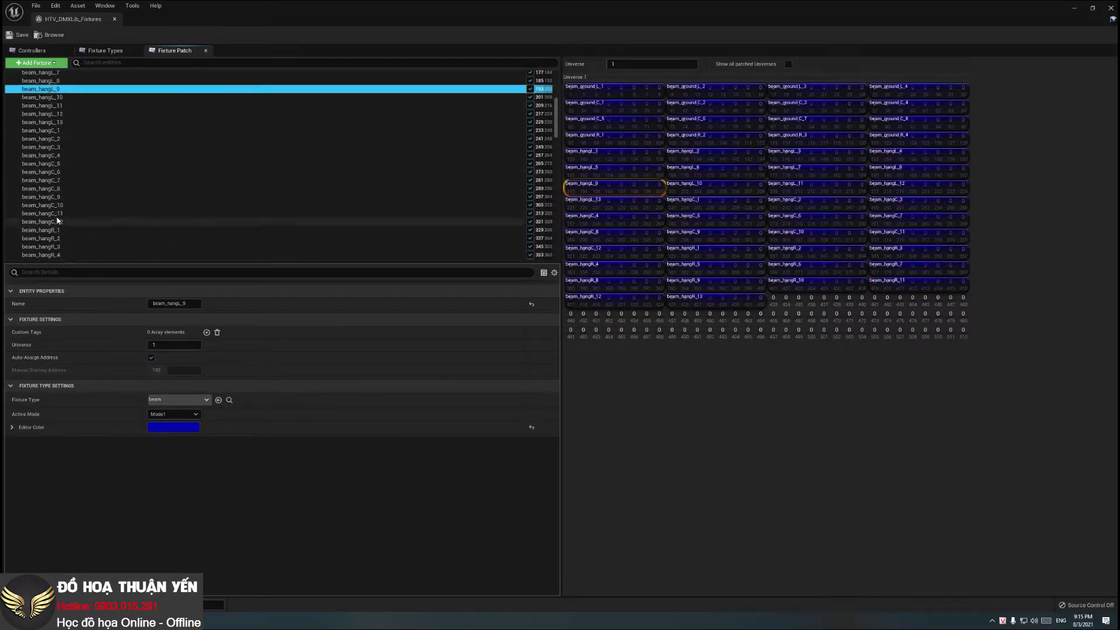
{"action": "left_click", "coordinate": [57, 180]}
Step: Switch to Fixture Types and inspect Fireworks, MaterialFixture, Static, Strobe and Laser types
{"action": "left_click", "coordinate": [93, 52]}
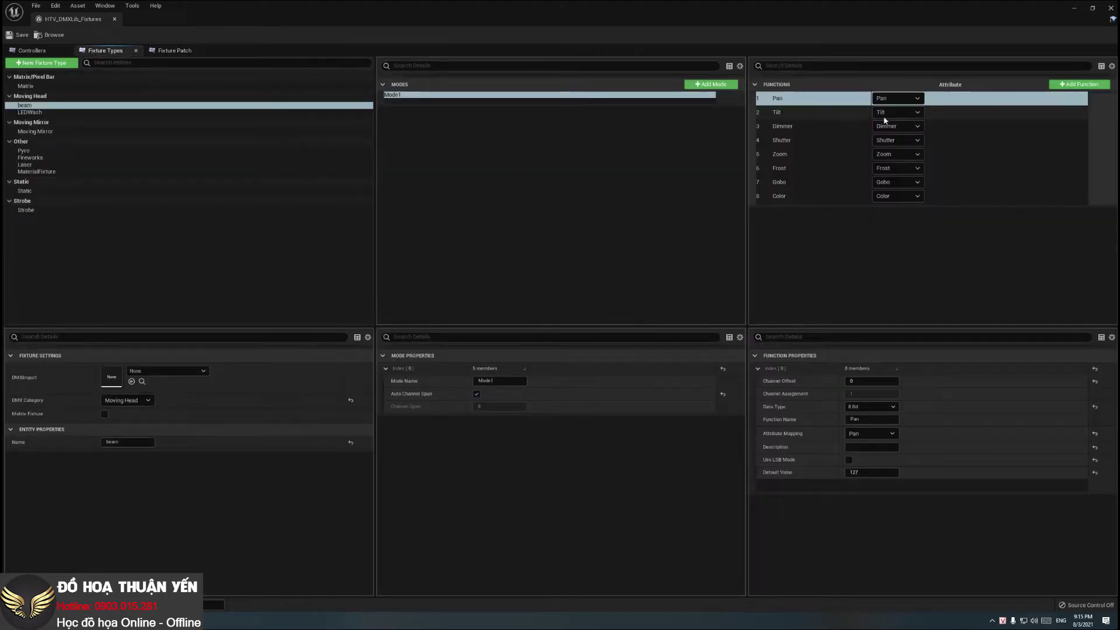
{"action": "left_click", "coordinate": [33, 157]}
{"action": "left_click", "coordinate": [31, 172]}
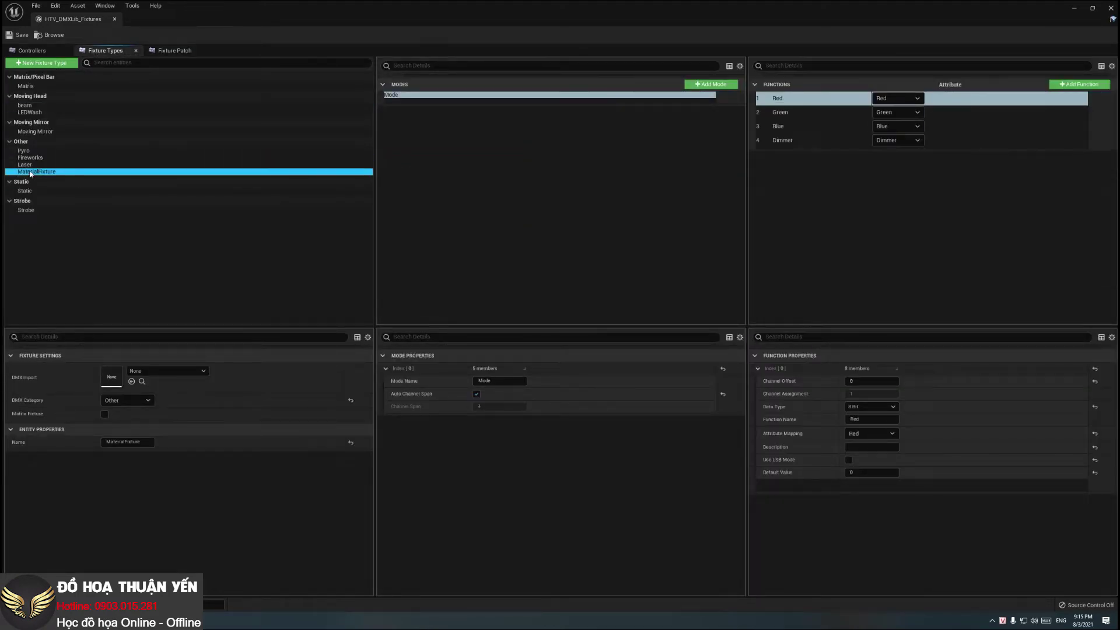
{"action": "left_click", "coordinate": [30, 201]}
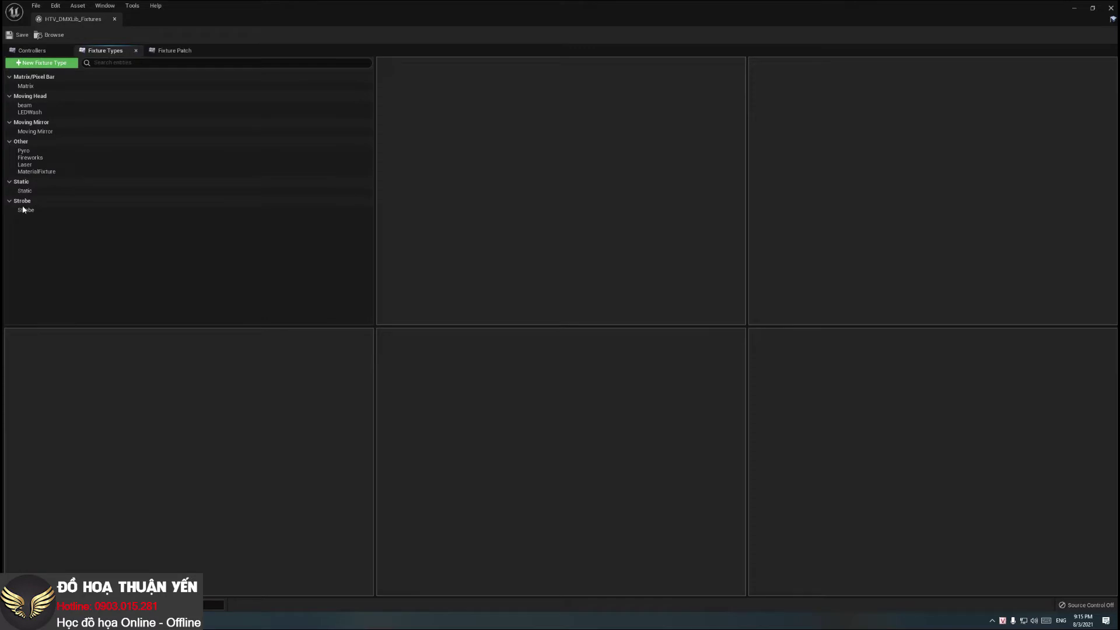
{"action": "left_click", "coordinate": [28, 191]}
{"action": "left_click", "coordinate": [23, 211]}
{"action": "left_click", "coordinate": [24, 166]}
Step: Inspect the Pyro, Moving Mirror, LEDWash and Matrix types, return to Fixture Patch, and close the library
{"action": "left_click", "coordinate": [24, 151]}
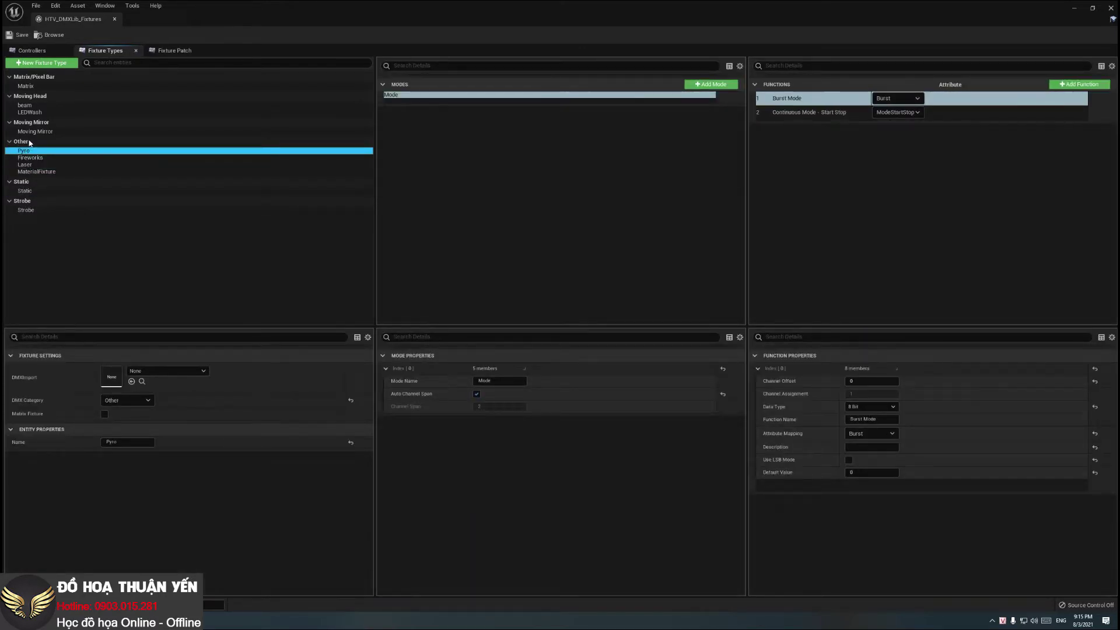
{"action": "left_click", "coordinate": [31, 131]}
{"action": "left_click", "coordinate": [29, 112]}
{"action": "left_click", "coordinate": [26, 86]}
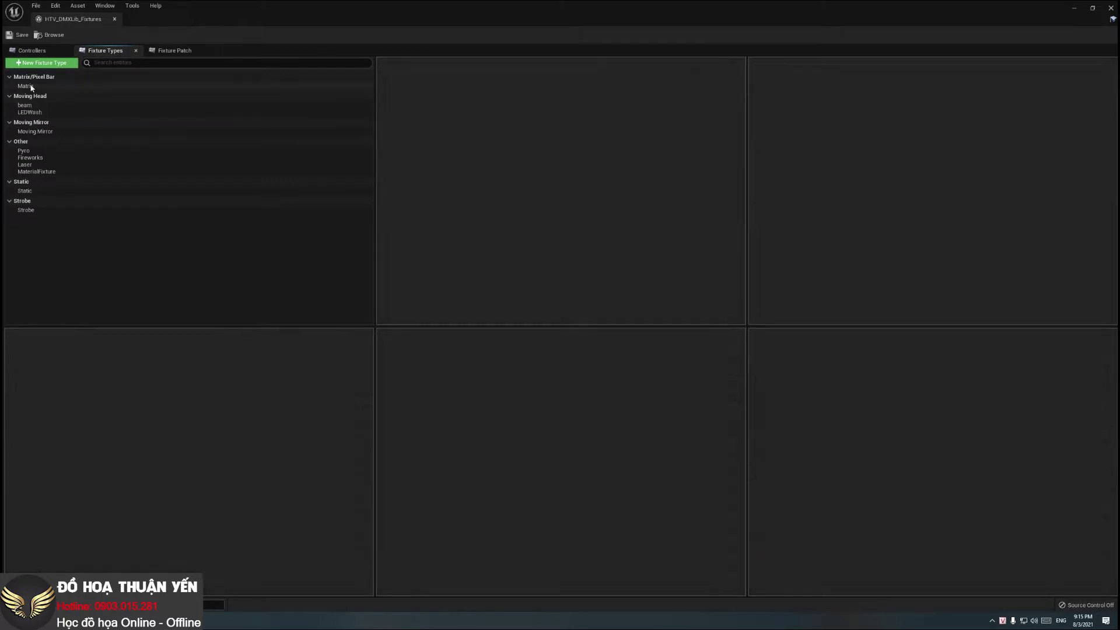
{"action": "left_click", "coordinate": [173, 50]}
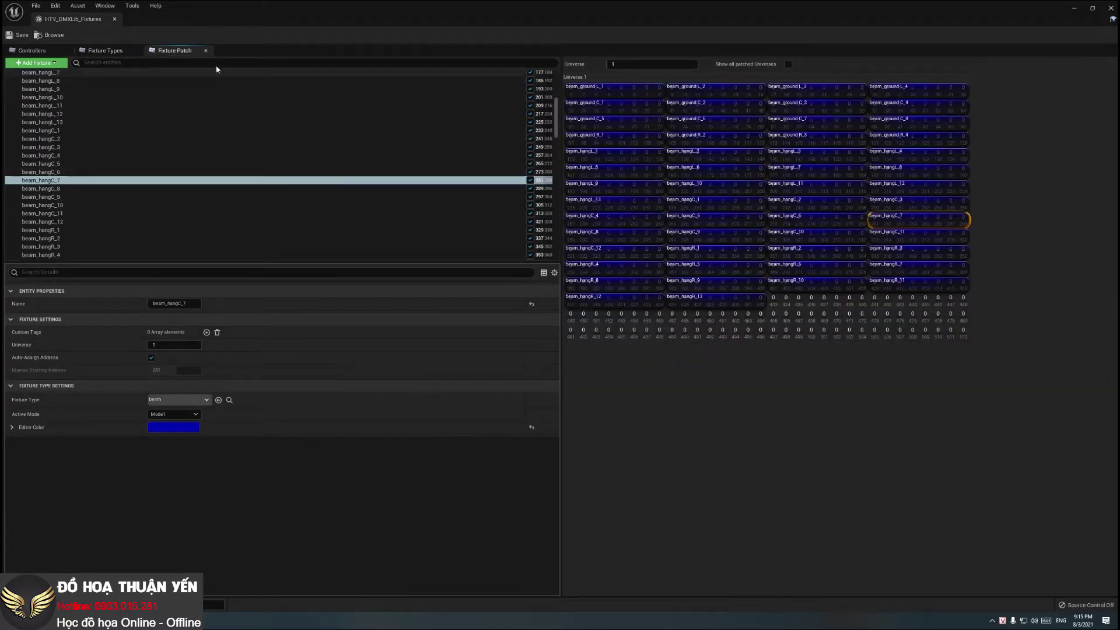
{"action": "left_click", "coordinate": [115, 19]}
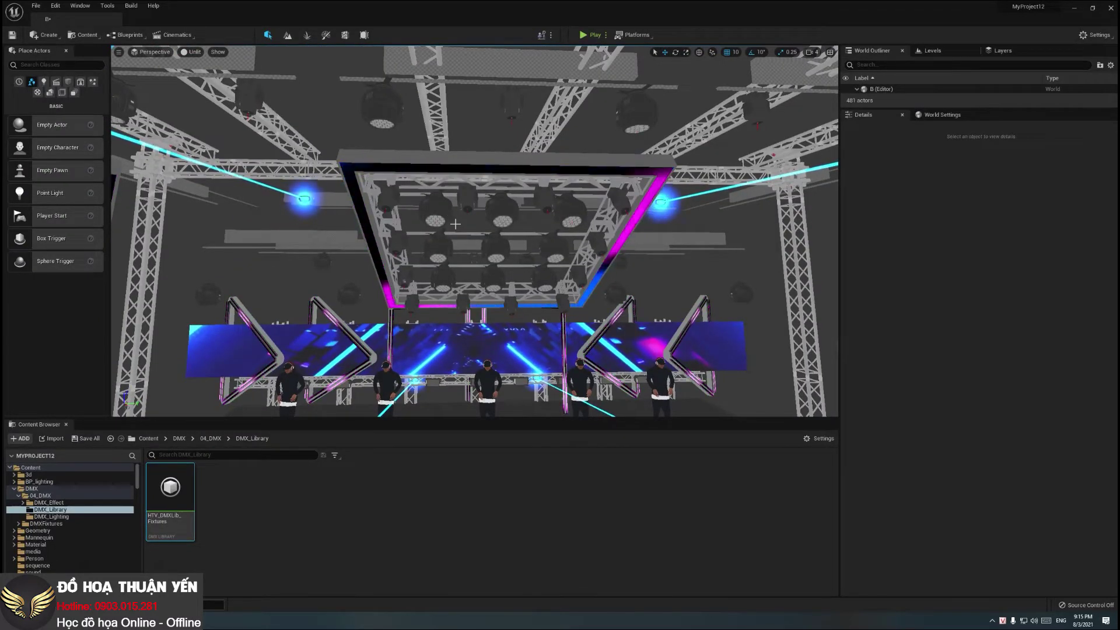
Step: Tilt the view onto the stage, select LEDWash_hangC_2, go up to 04_DMX, and bring Chrome forward
{"action": "mouse_move", "coordinate": [455, 223]}
{"action": "right_mouse_down"}
{"action": "mouse_move", "coordinate": [455, 274]}
{"action": "mouse_move", "coordinate": [408, 245]}
{"action": "mouse_move", "coordinate": [397, 251]}
{"action": "mouse_move", "coordinate": [519, 278]}
{"action": "right_mouse_up"}
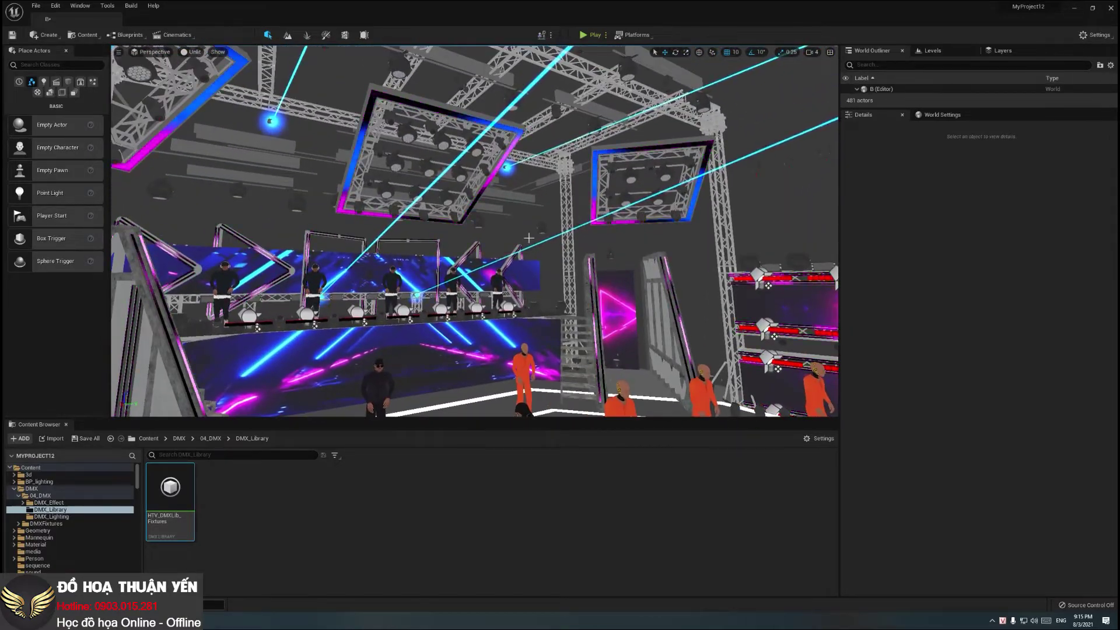
{"action": "left_click", "coordinate": [444, 142]}
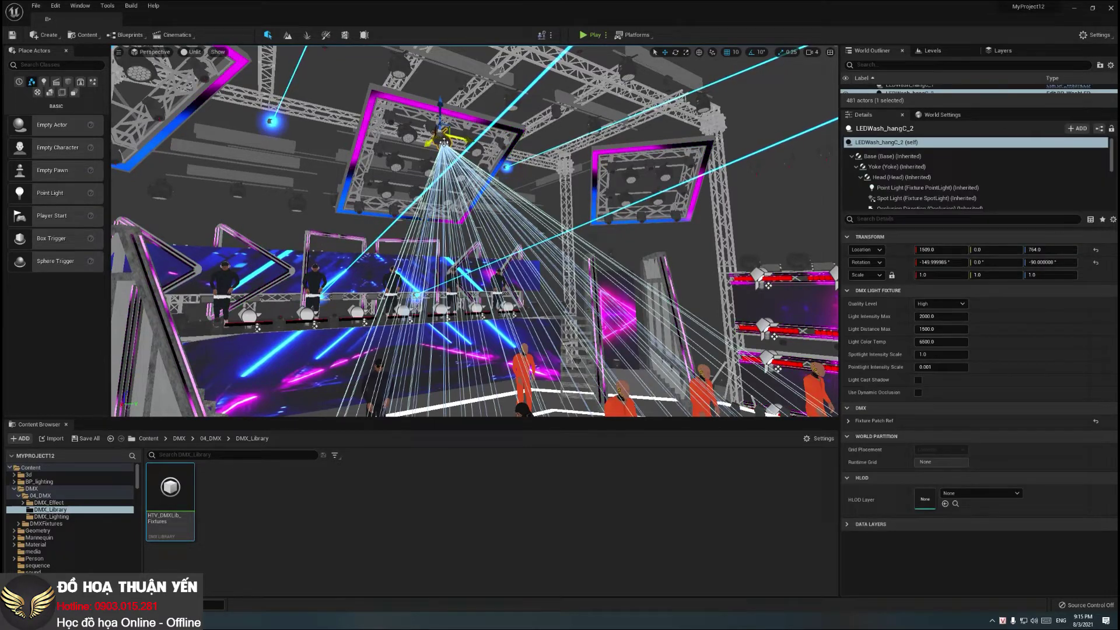
{"action": "left_click", "coordinate": [211, 439]}
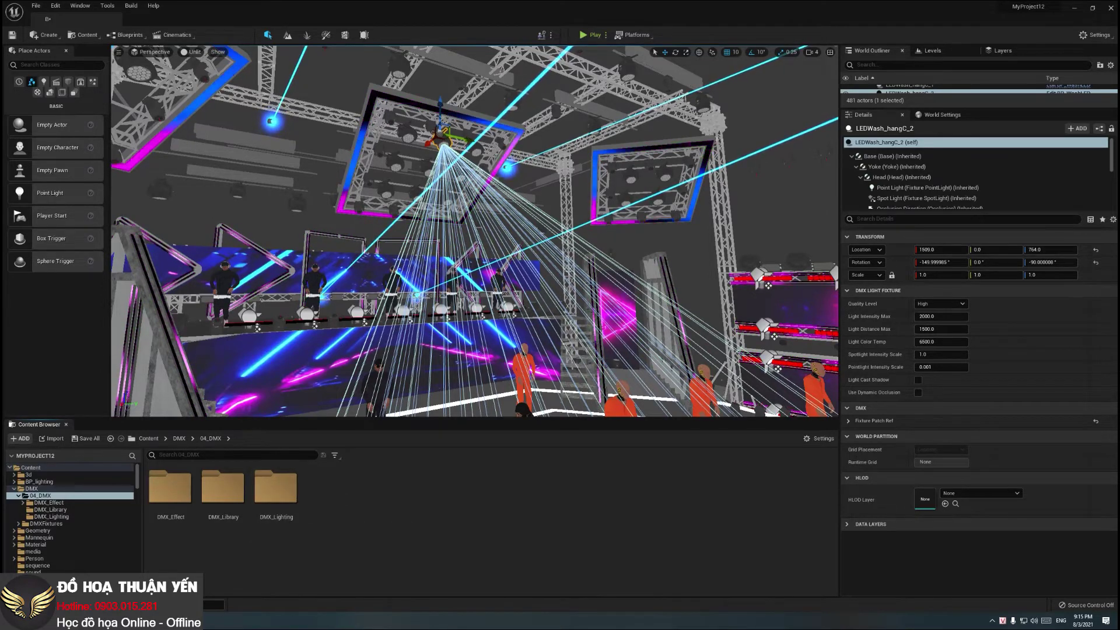
{"action": "mouse_move", "coordinate": [123, 620]}
{"action": "left_click", "coordinate": [196, 577]}
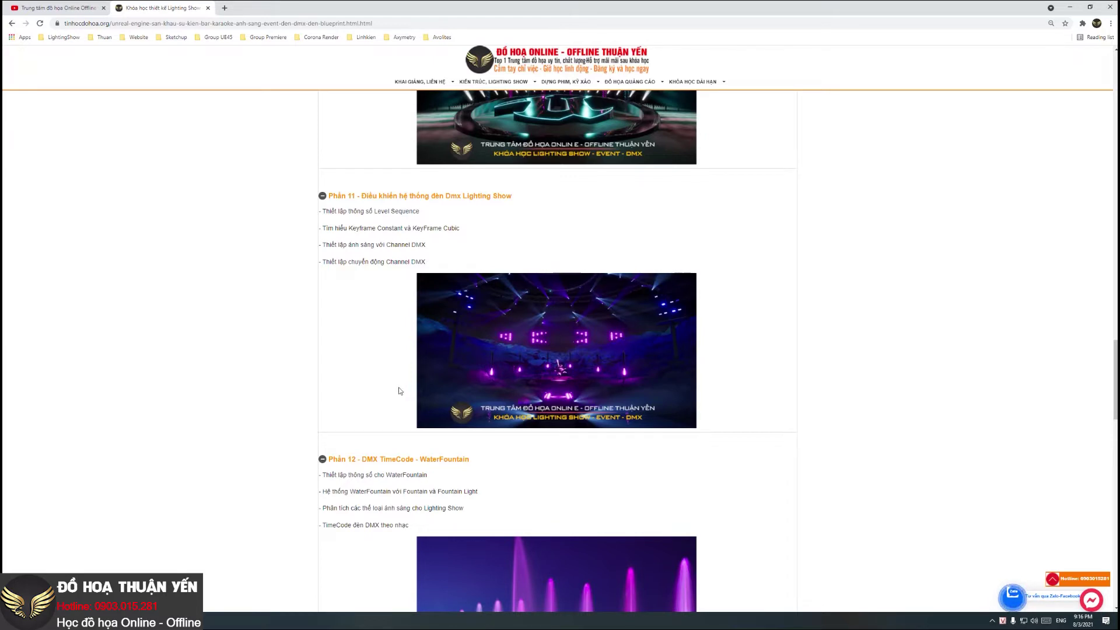
Step: Fly around the concert stage to view the MODULUS LED screen, briefly checking the browser
{"action": "left_click", "coordinate": [59, 558]}
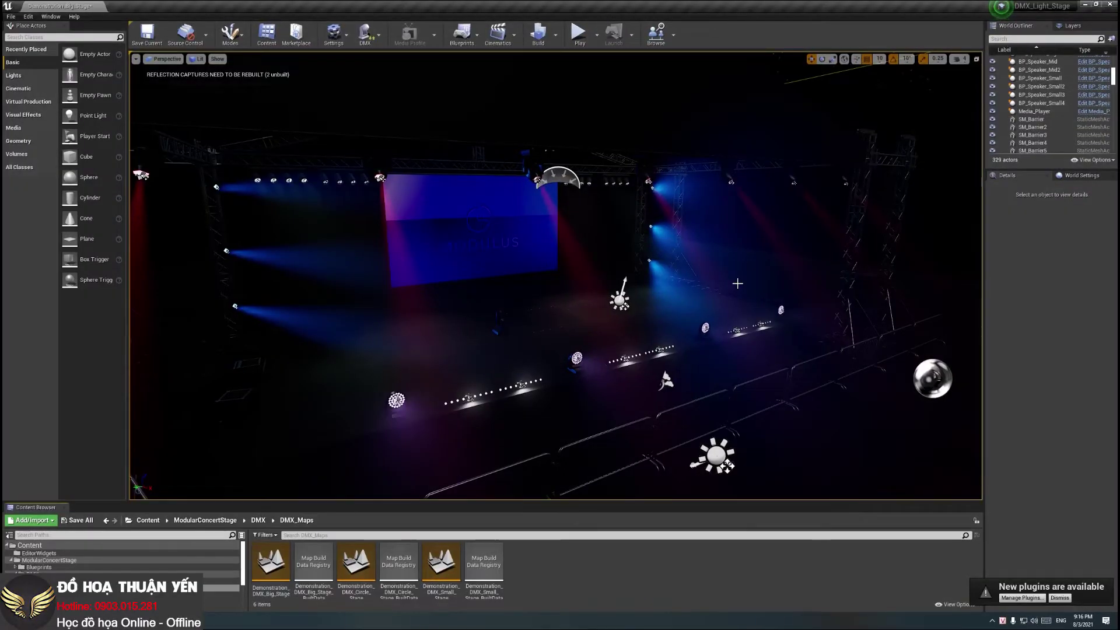
{"action": "right_click_drag", "start_coordinate": [545, 283], "coordinate": [546, 284]}
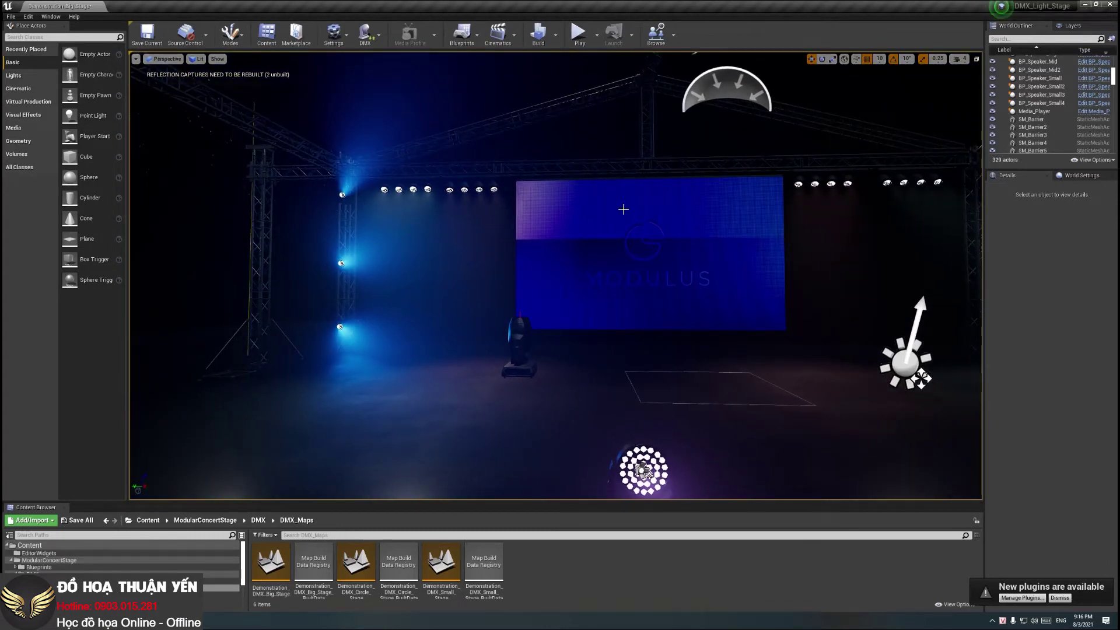
{"action": "right_click_drag", "start_coordinate": [554, 264], "coordinate": [554, 264]}
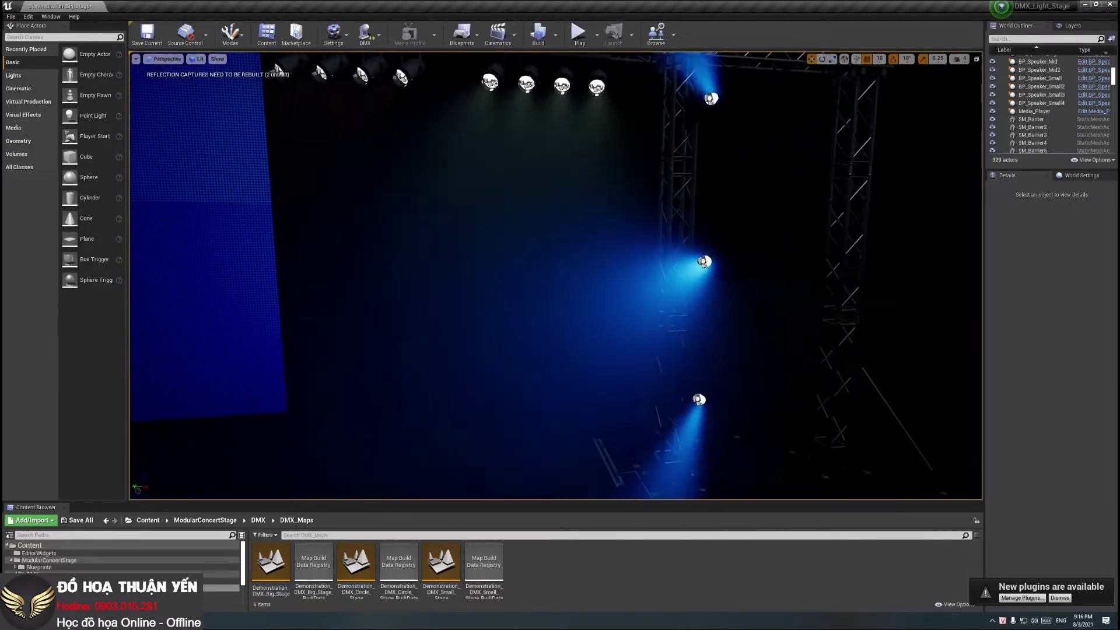
{"action": "right_click_drag", "start_coordinate": [498, 267], "coordinate": [498, 267]}
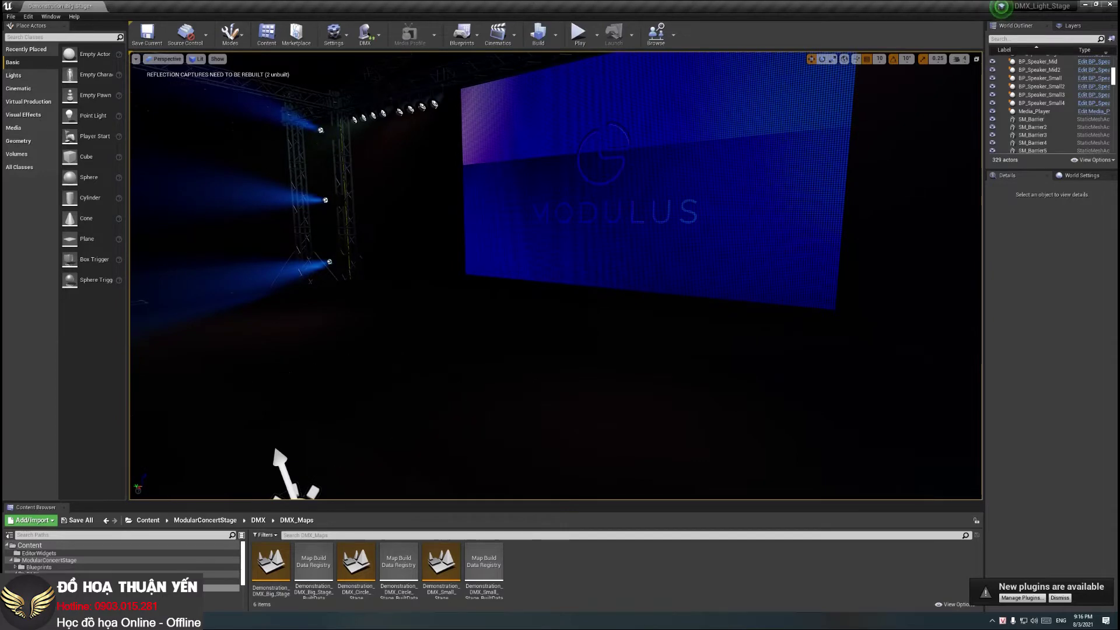
{"action": "key", "text": "alt+Tab"}
{"action": "scroll", "coordinate": [503, 329], "scroll_direction": "up", "scroll_amount": 5}
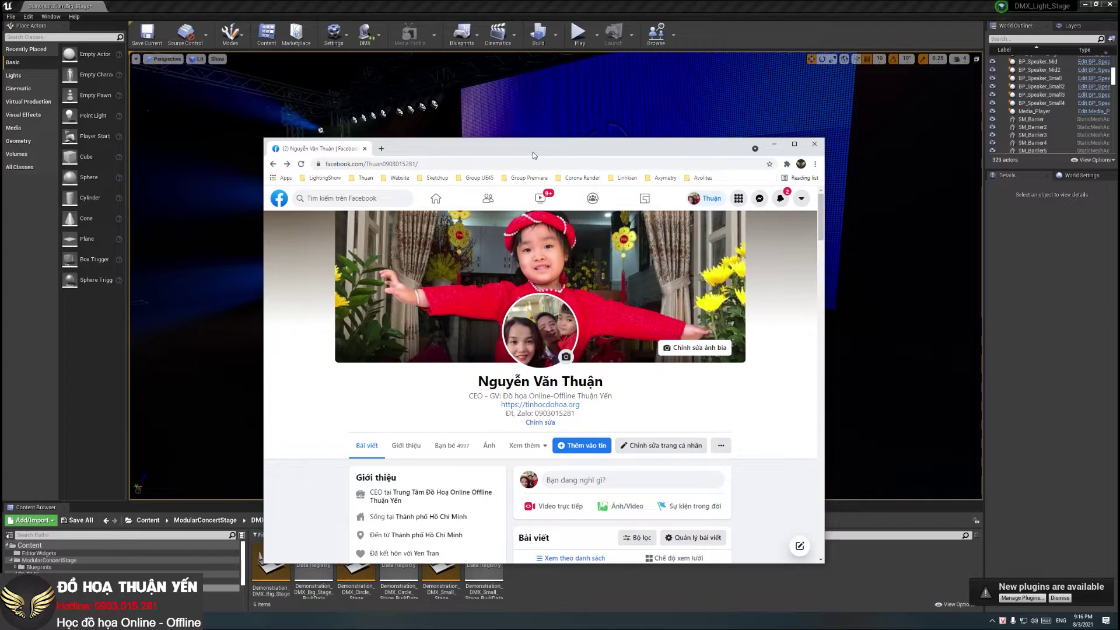
{"action": "key", "text": "alt+Tab"}
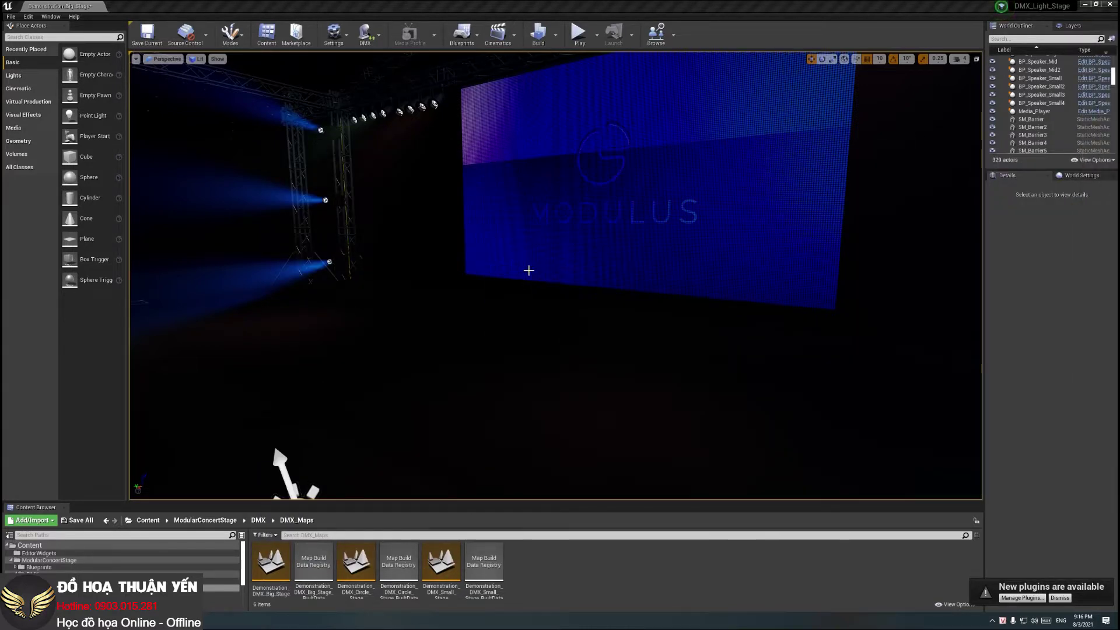
{"action": "right_click_drag", "start_coordinate": [500, 344], "coordinate": [572, 344]}
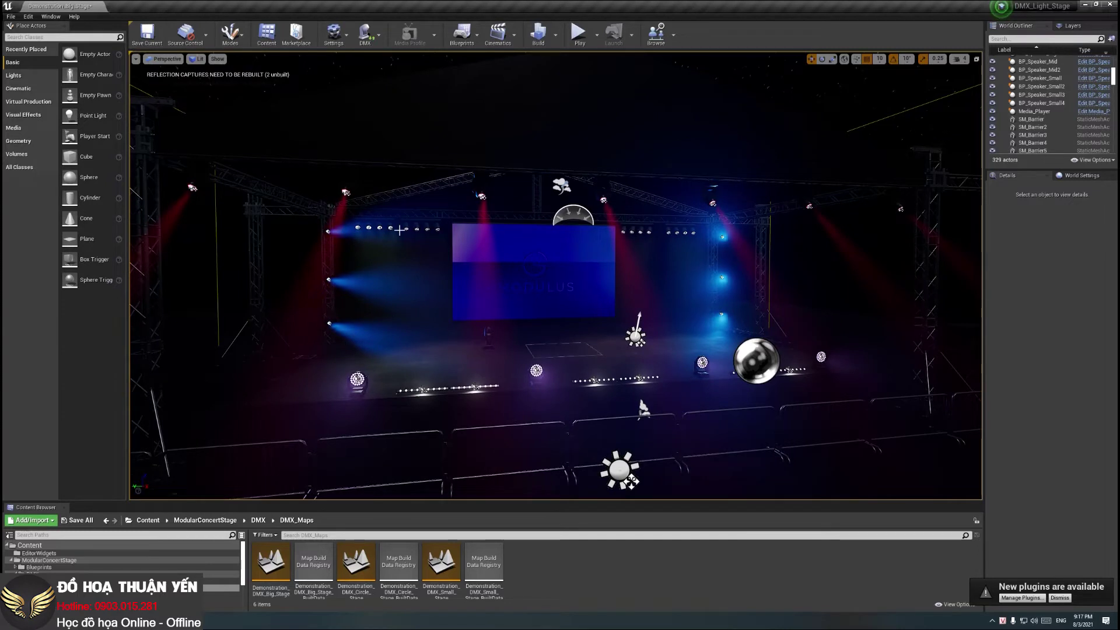
{"action": "right_click_drag", "start_coordinate": [675, 255], "coordinate": [640, 256]}
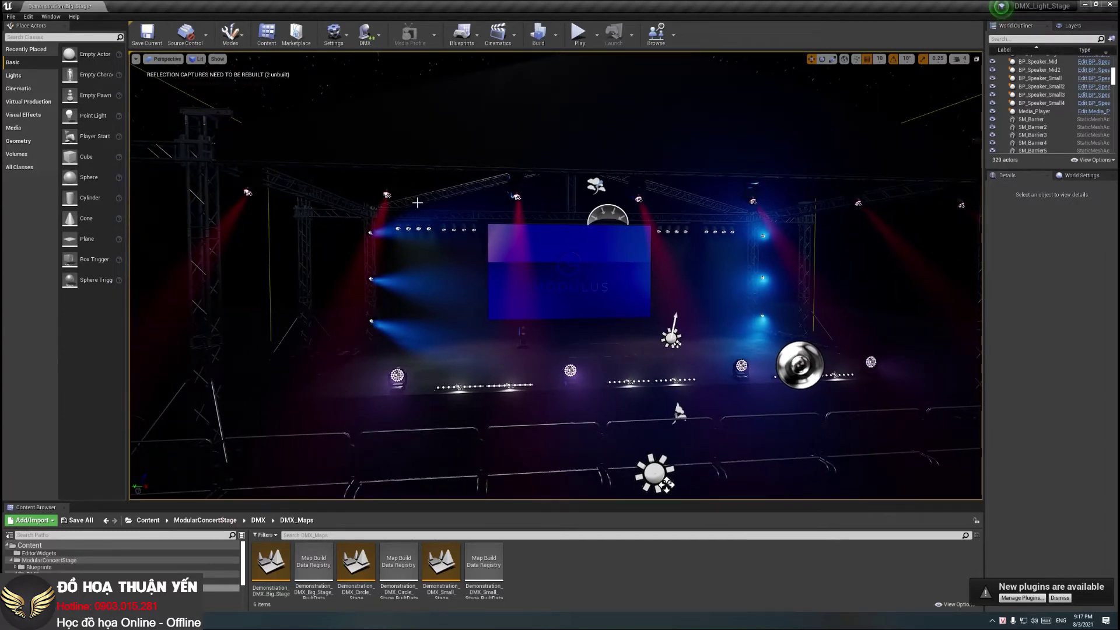
Step: Select a robot-head spotlight on the left truss, widen the side panels, and edit its Blueprint
{"action": "left_click", "coordinate": [250, 190]}
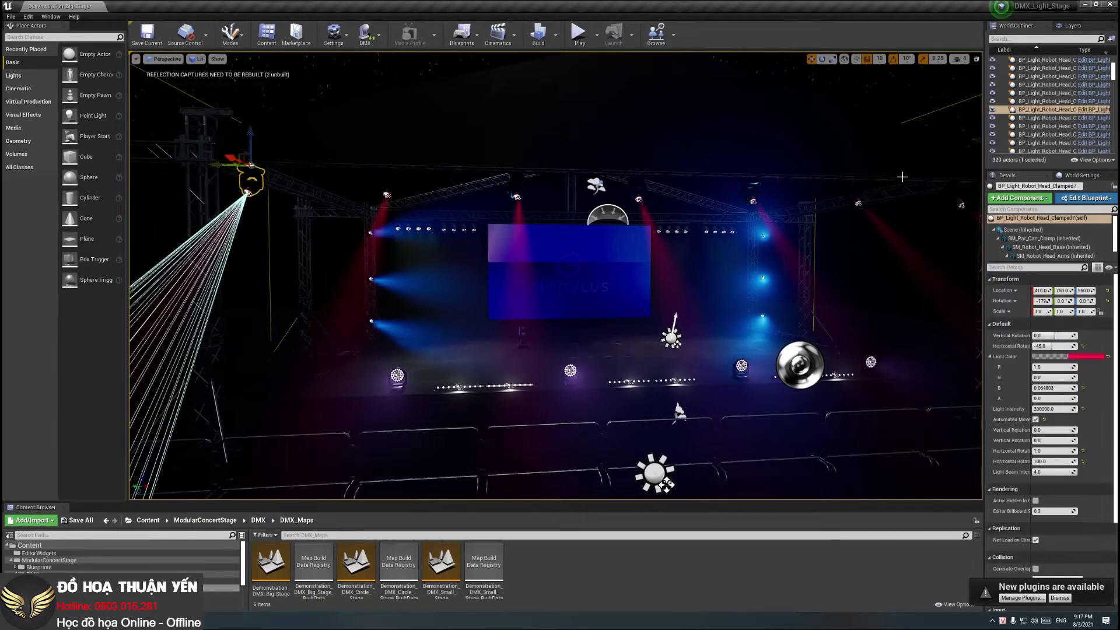
{"action": "left_click_drag", "start_coordinate": [985, 272], "coordinate": [743, 259]}
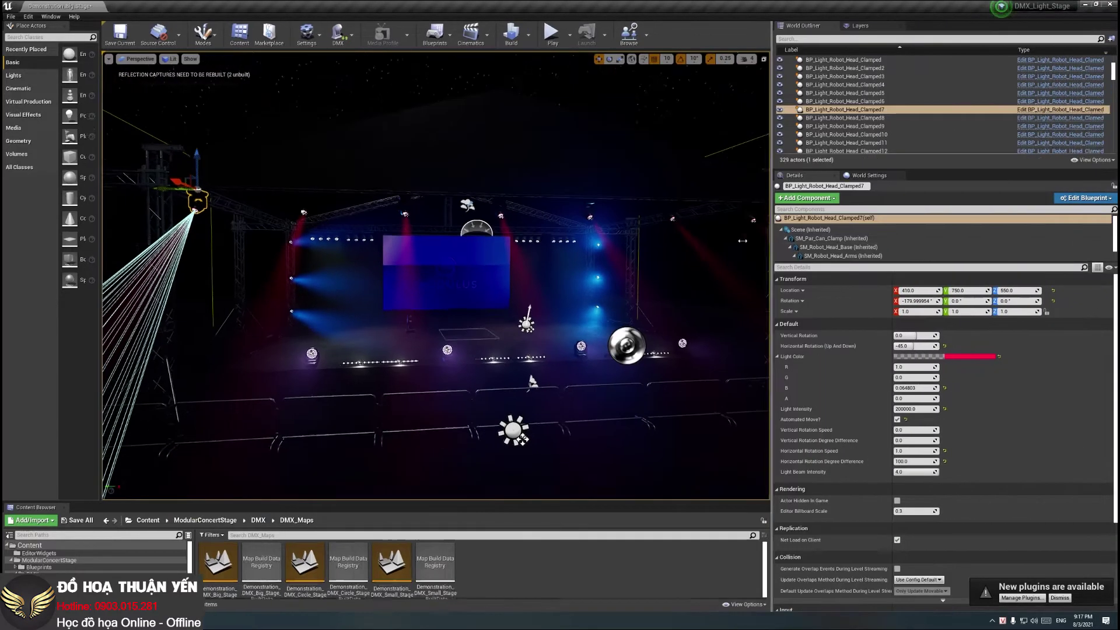
{"action": "left_click_drag", "start_coordinate": [856, 260], "coordinate": [870, 404]}
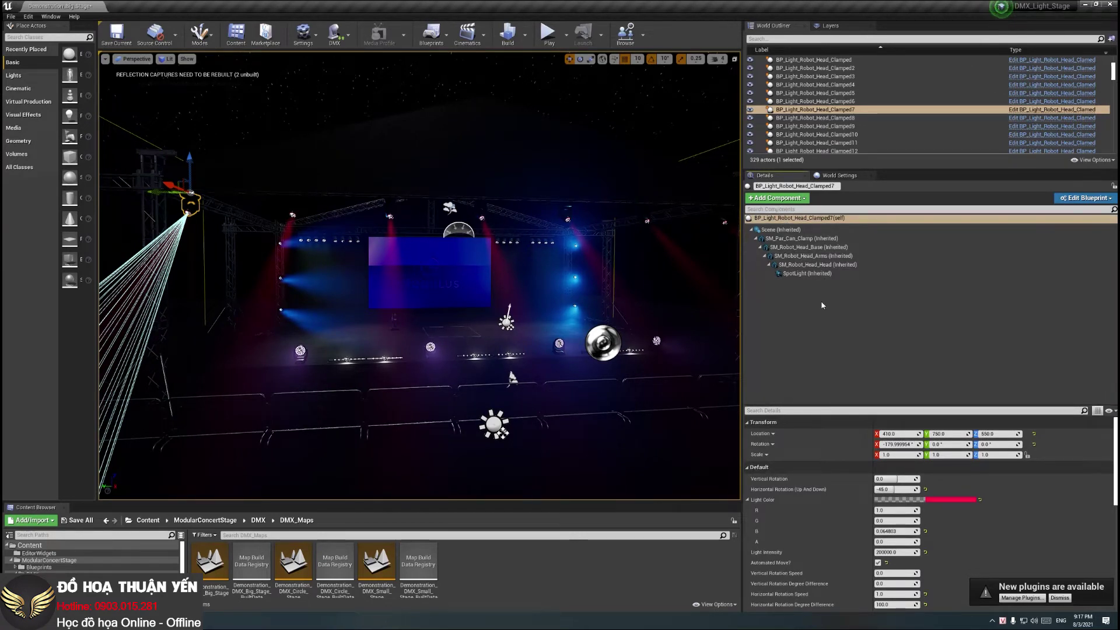
{"action": "left_click", "coordinate": [1026, 111]}
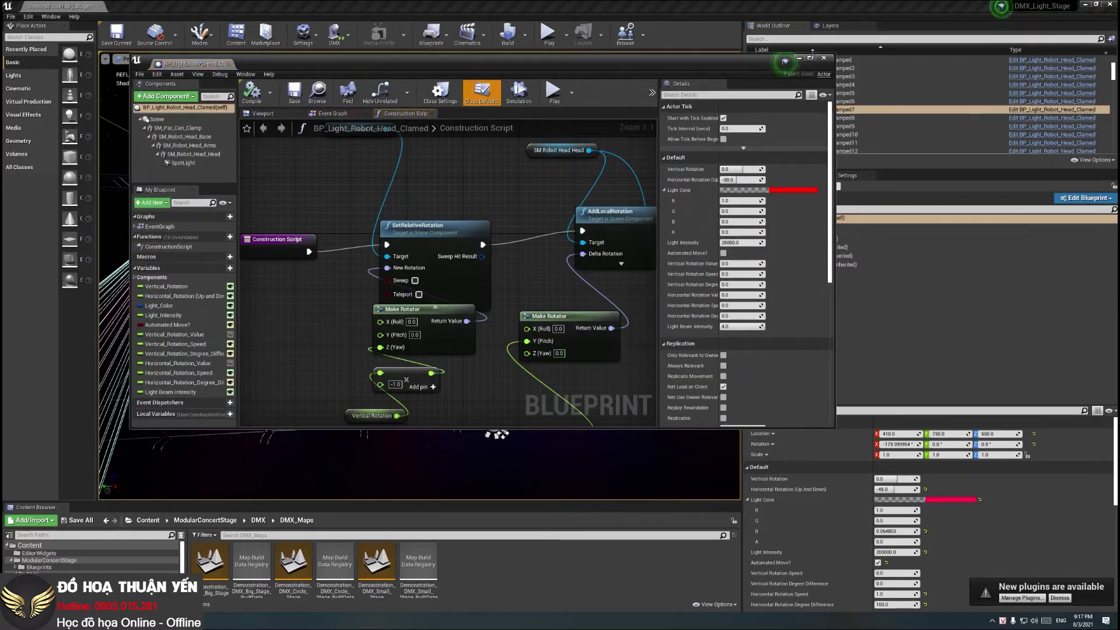
Step: Maximize the robot-head Blueprint, browse its light colour, rotation and material nodes, then close it
{"action": "left_click", "coordinate": [810, 56]}
{"action": "scroll", "coordinate": [646, 322], "scroll_direction": "down", "scroll_amount": 3}
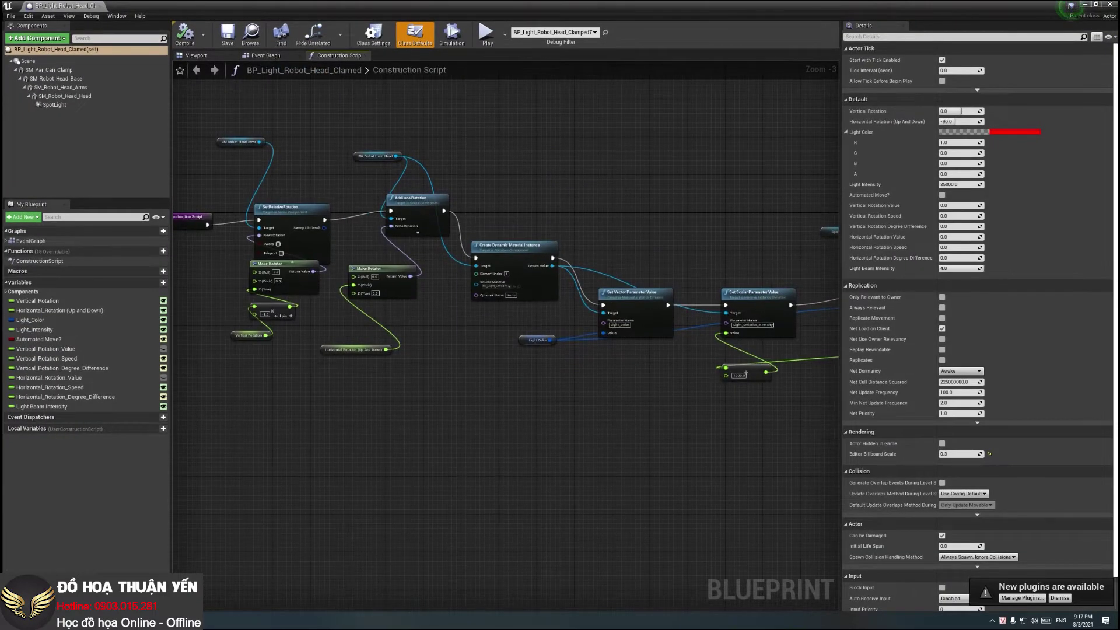
{"action": "right_click_drag", "start_coordinate": [674, 199], "coordinate": [632, 176]}
{"action": "scroll", "coordinate": [470, 169], "scroll_direction": "up", "scroll_amount": 3}
{"action": "mouse_move", "coordinate": [421, 252]}
{"action": "right_mouse_down"}
{"action": "mouse_move", "coordinate": [508, 242]}
{"action": "mouse_move", "coordinate": [518, 187]}
{"action": "mouse_move", "coordinate": [701, 219]}
{"action": "right_mouse_up"}
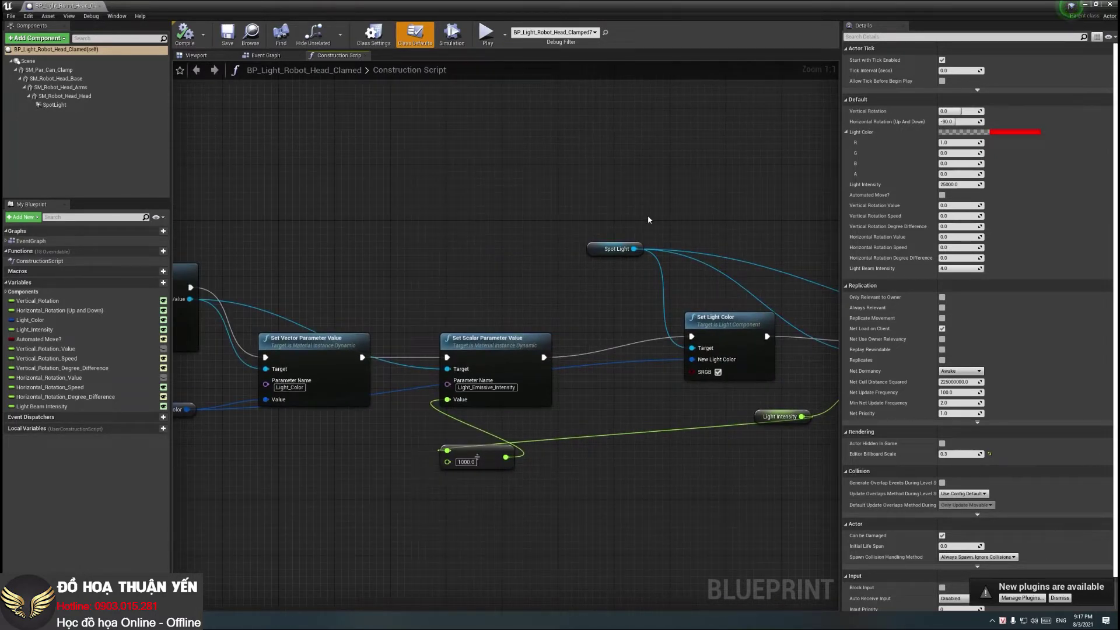
{"action": "right_click_drag", "start_coordinate": [335, 273], "coordinate": [796, 231]}
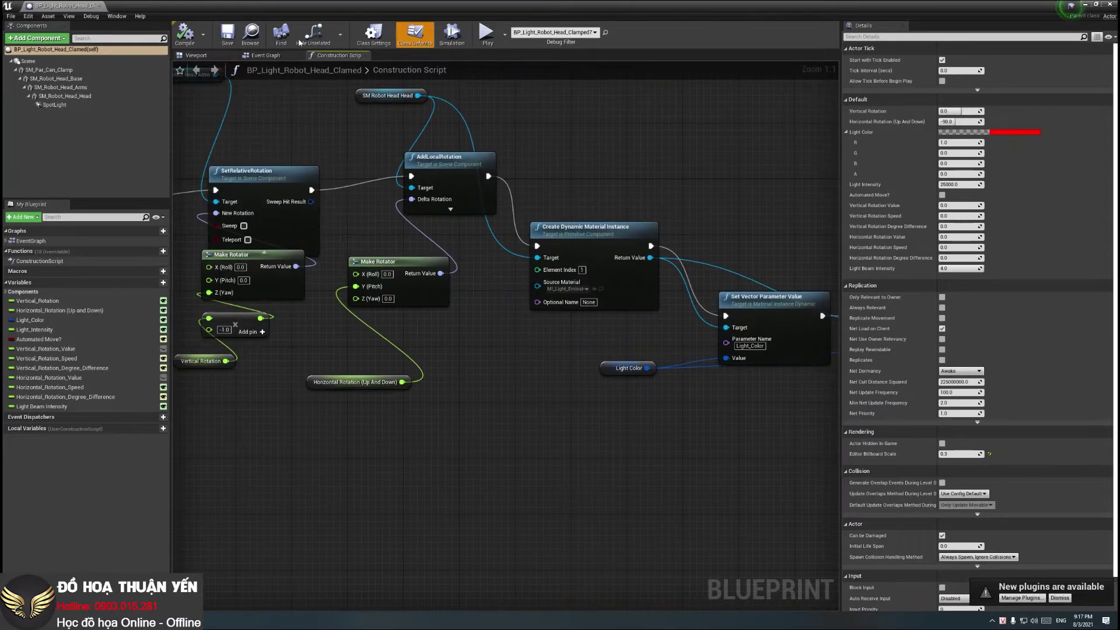
{"action": "left_click", "coordinate": [1110, 4]}
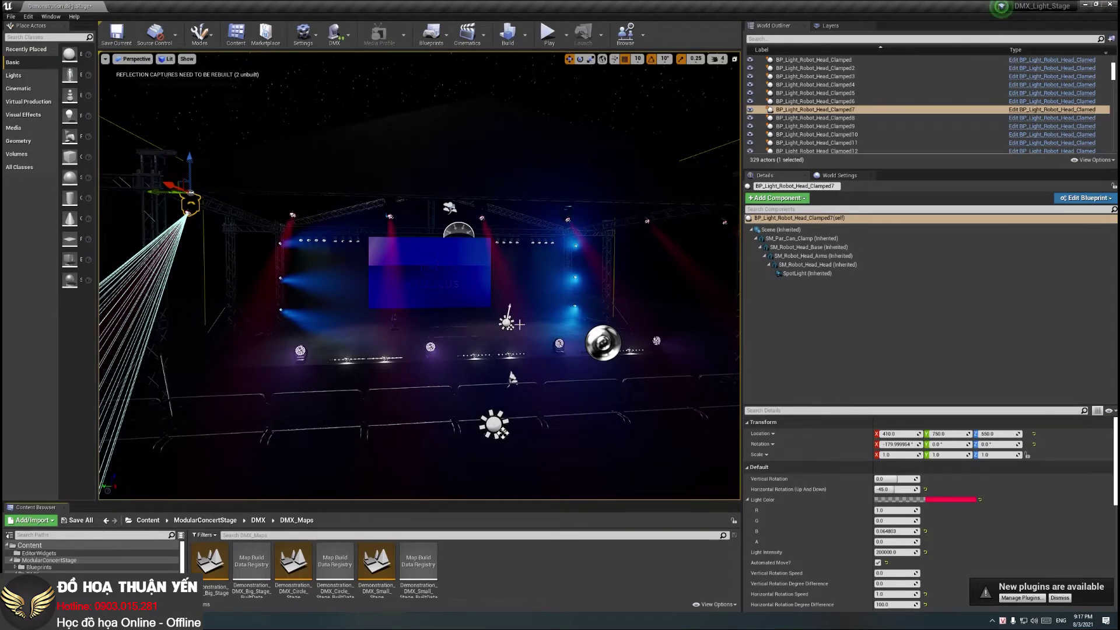
Step: Preview the level in Play mode, then widen the viewport and move closer to the stage
{"action": "left_click", "coordinate": [548, 36]}
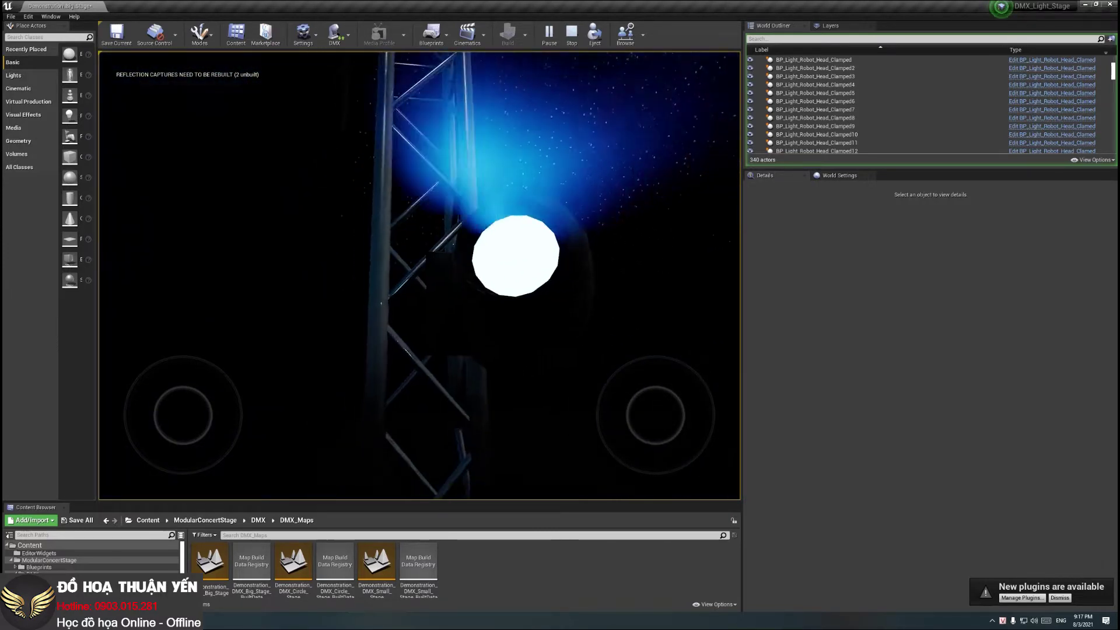
{"action": "key", "text": "Escape"}
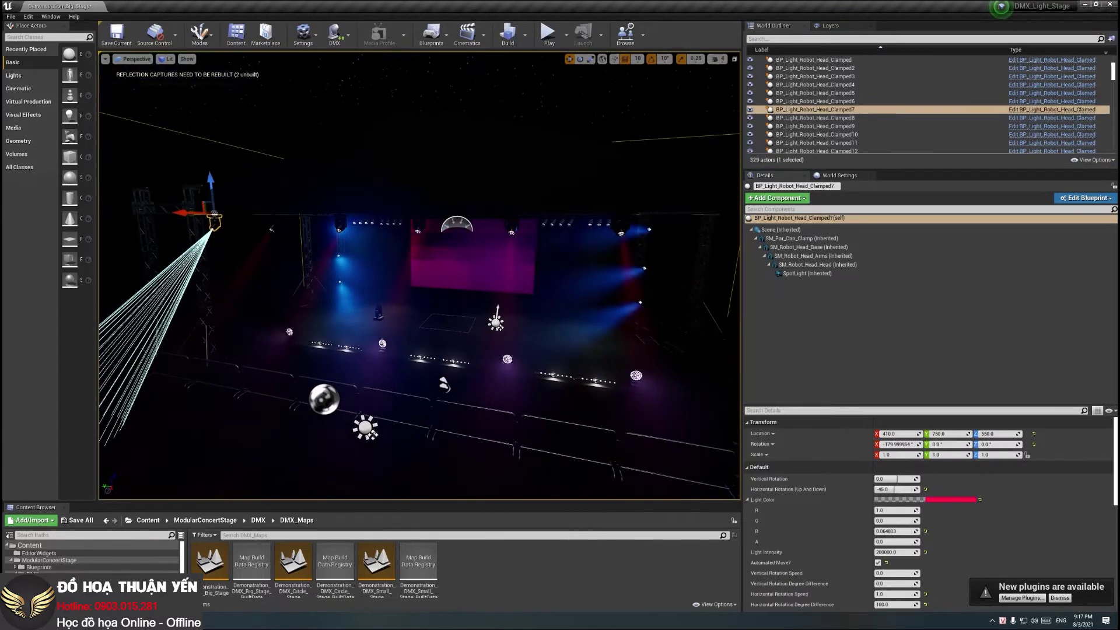
{"action": "right_click_drag", "start_coordinate": [544, 252], "coordinate": [544, 251]}
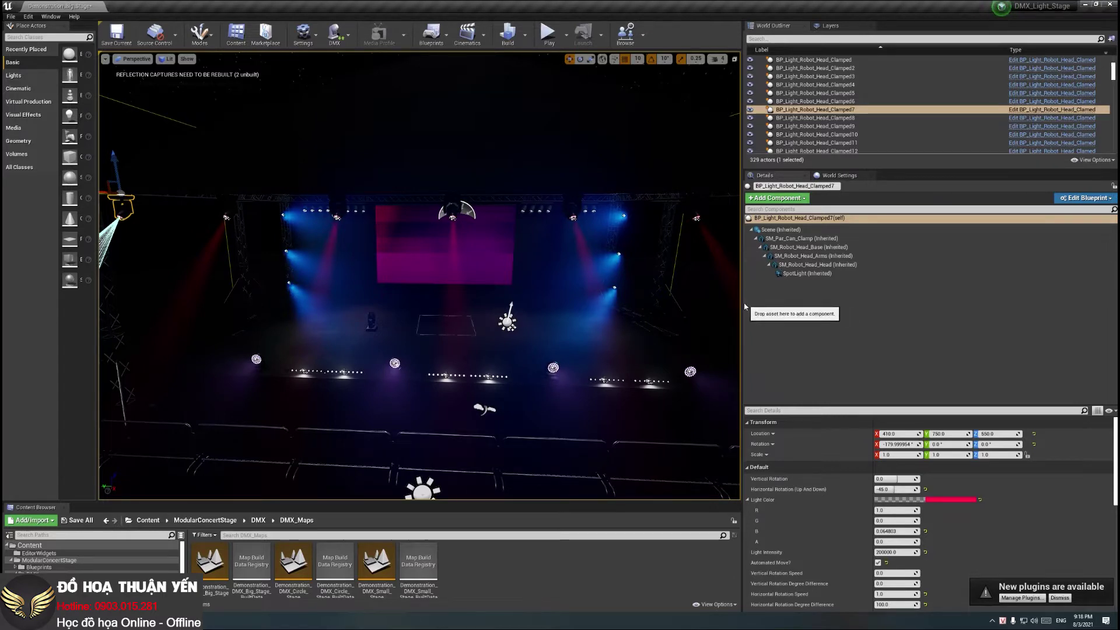
{"action": "left_click_drag", "start_coordinate": [737, 302], "coordinate": [920, 308]}
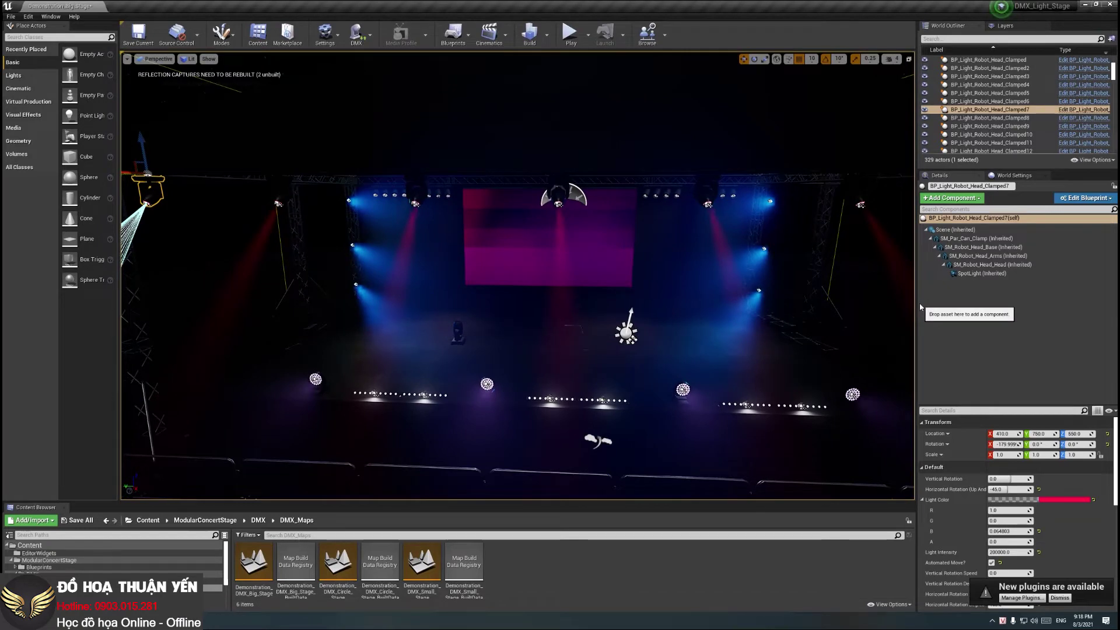
{"action": "mouse_move", "coordinate": [734, 328]}
{"action": "left_mouse_down"}
{"action": "mouse_move", "coordinate": [758, 280]}
{"action": "mouse_move", "coordinate": [548, 260]}
{"action": "left_mouse_up"}
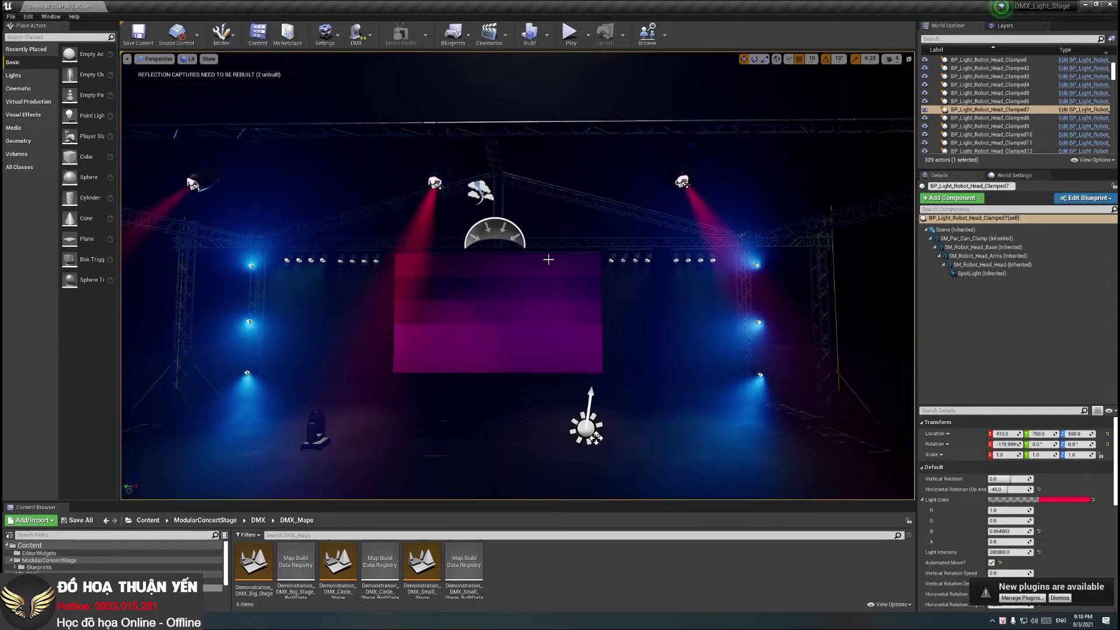
{"action": "mouse_move", "coordinate": [435, 274]}
{"action": "left_mouse_down"}
{"action": "mouse_move", "coordinate": [350, 274]}
{"action": "mouse_move", "coordinate": [292, 303]}
{"action": "mouse_move", "coordinate": [326, 256]}
{"action": "mouse_move", "coordinate": [427, 263]}
{"action": "mouse_move", "coordinate": [442, 248]}
{"action": "left_mouse_up"}
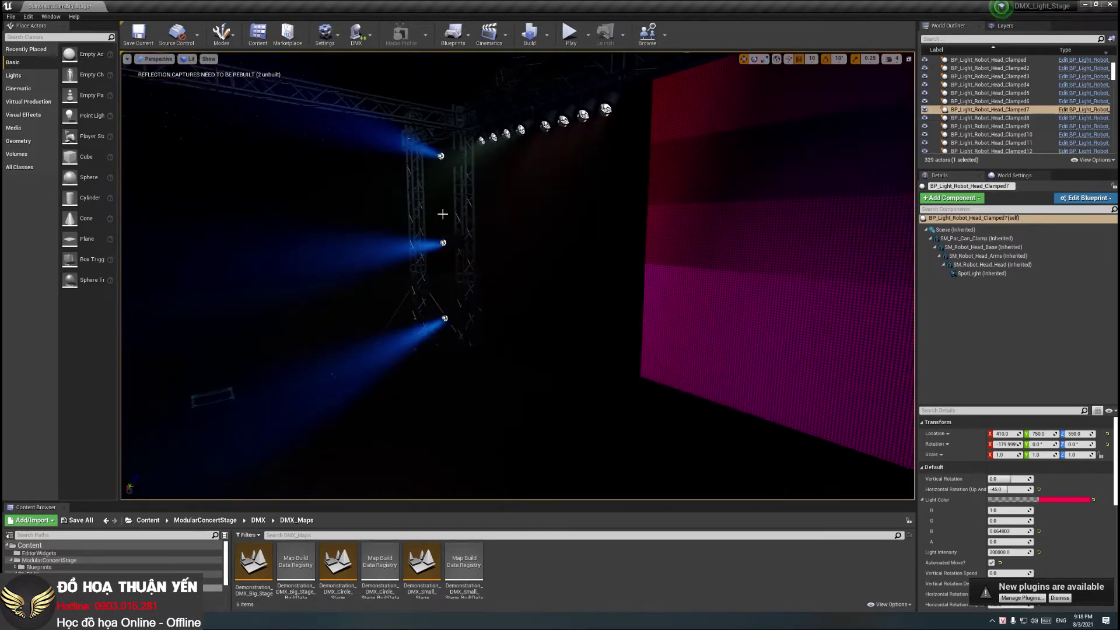
Step: Frame the truss lights and magenta LED screen, then select the red, 200000-intensity robot head light
{"action": "mouse_move", "coordinate": [529, 92]}
{"action": "left_mouse_down"}
{"action": "mouse_move", "coordinate": [513, 99]}
{"action": "mouse_move", "coordinate": [513, 245]}
{"action": "left_mouse_up"}
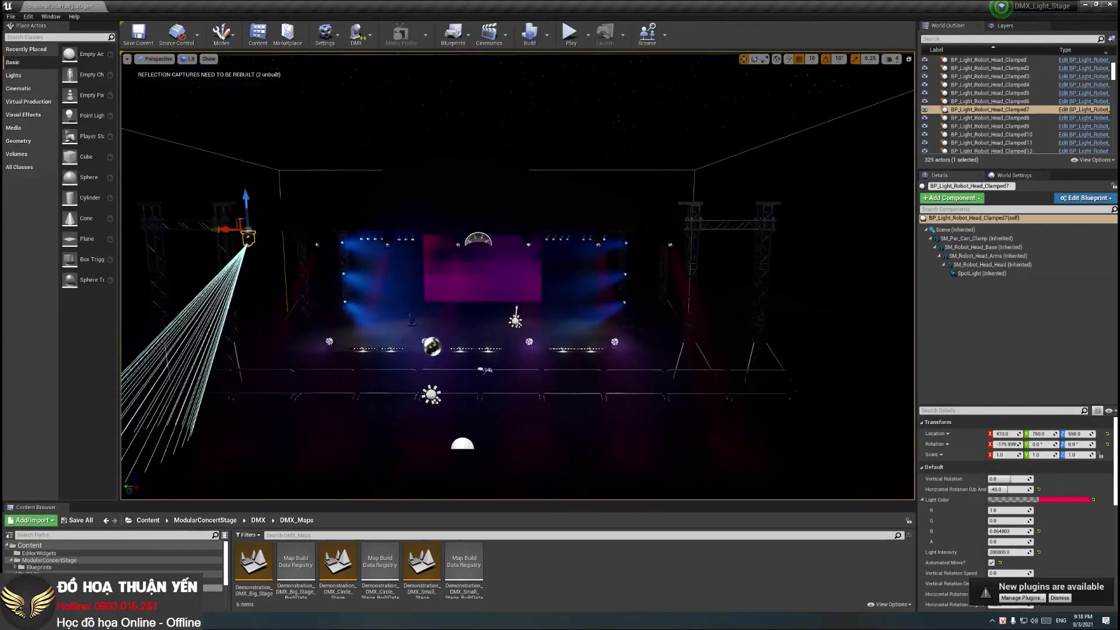
{"action": "left_click", "coordinate": [513, 420]}
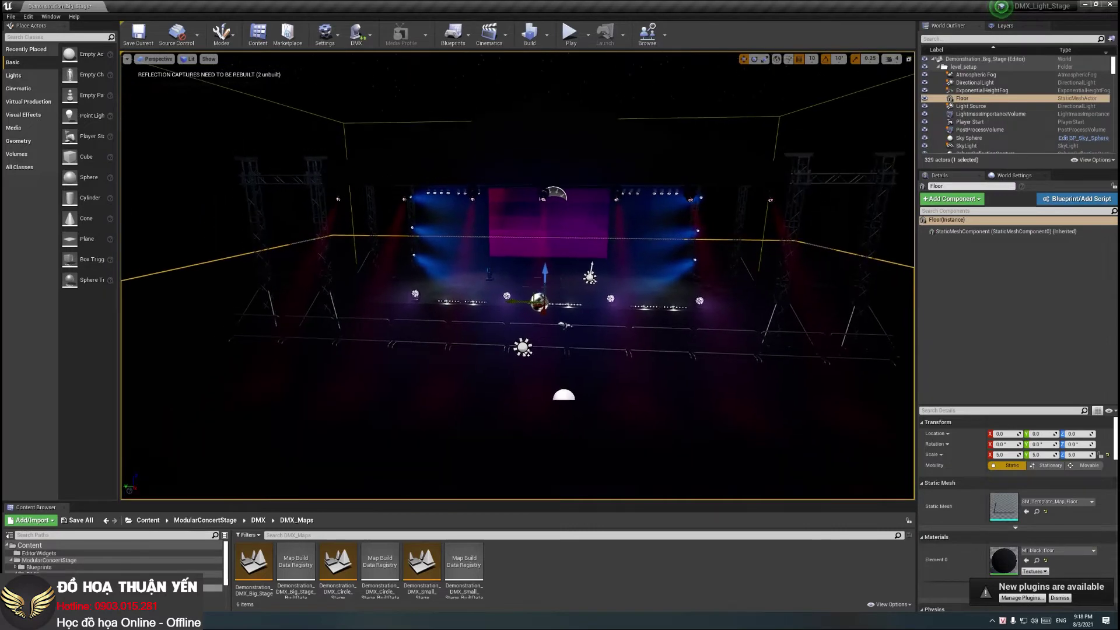
{"action": "left_click_drag", "start_coordinate": [538, 409], "coordinate": [538, 306]}
{"action": "scroll", "coordinate": [538, 305], "scroll_direction": "up", "scroll_amount": 1}
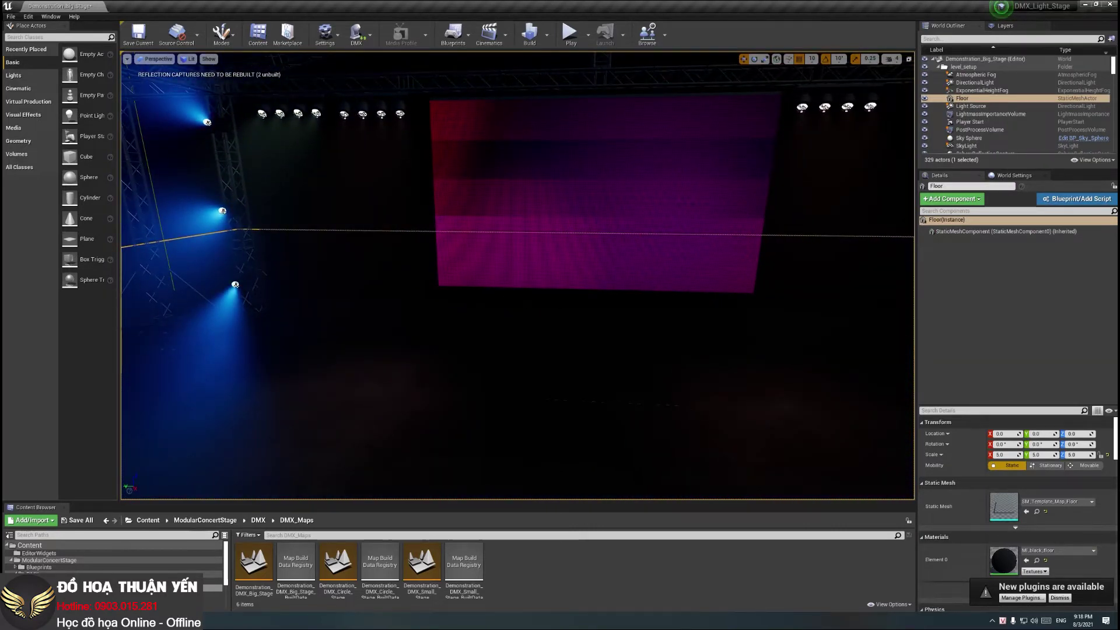
{"action": "scroll", "coordinate": [517, 275], "scroll_direction": "down", "scroll_amount": 5}
{"action": "scroll", "coordinate": [518, 275], "scroll_direction": "up", "scroll_amount": 3}
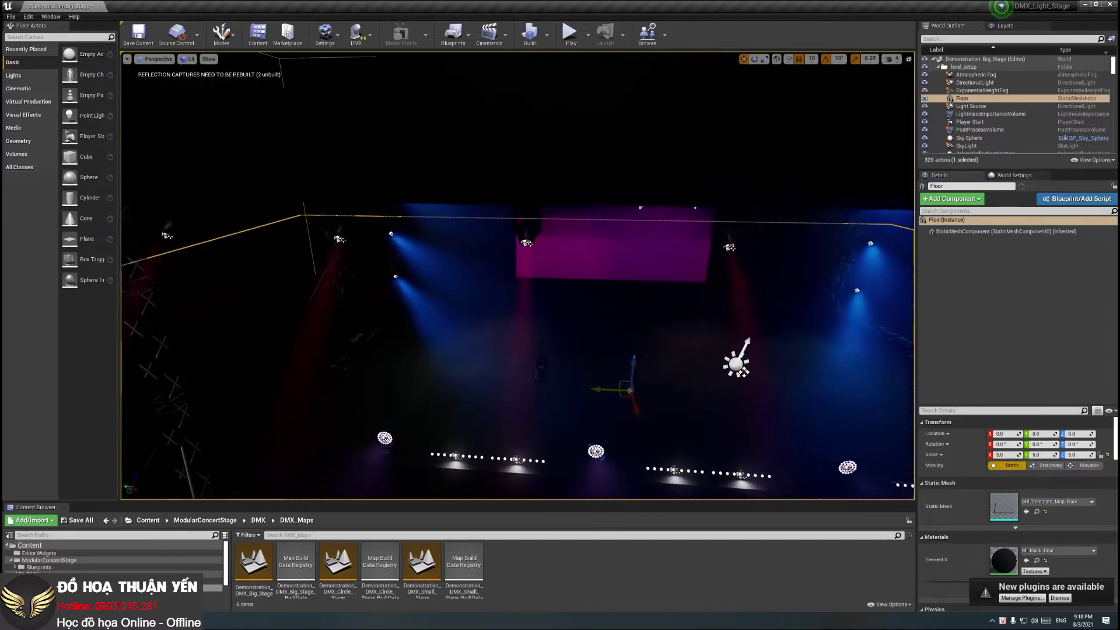
{"action": "right_click_drag", "start_coordinate": [518, 275], "coordinate": [517, 245]}
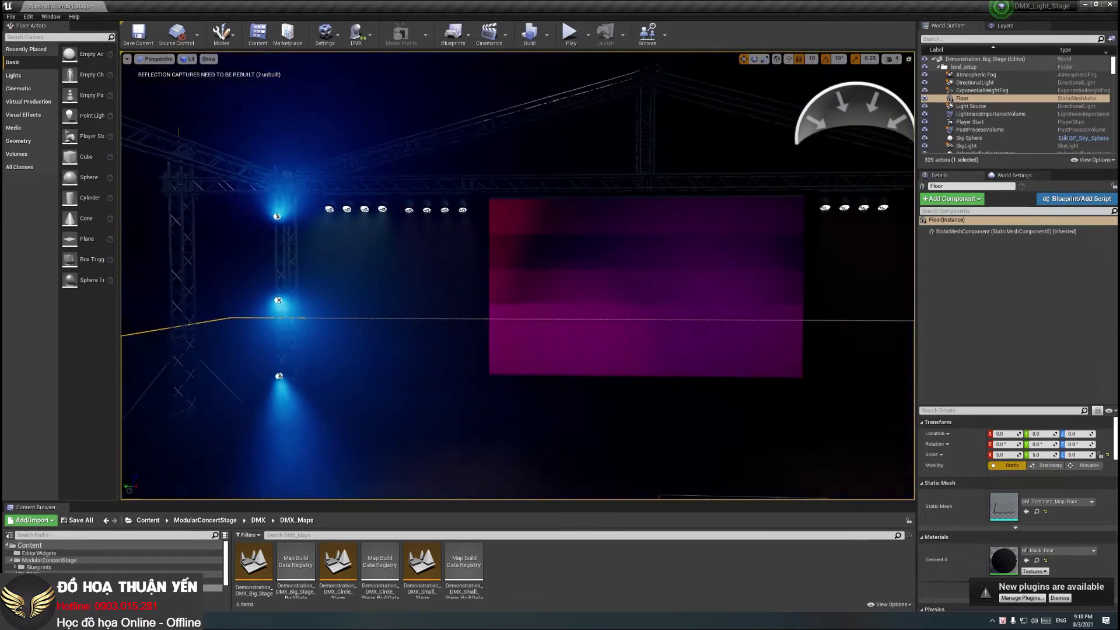
{"action": "scroll", "coordinate": [517, 275], "scroll_direction": "down", "scroll_amount": 2}
{"action": "scroll", "coordinate": [517, 275], "scroll_direction": "down", "scroll_amount": 2}
{"action": "scroll", "coordinate": [518, 275], "scroll_direction": "down", "scroll_amount": 3}
{"action": "scroll", "coordinate": [518, 276], "scroll_direction": "down", "scroll_amount": 1}
{"action": "right_click_drag", "start_coordinate": [465, 259], "coordinate": [448, 273]}
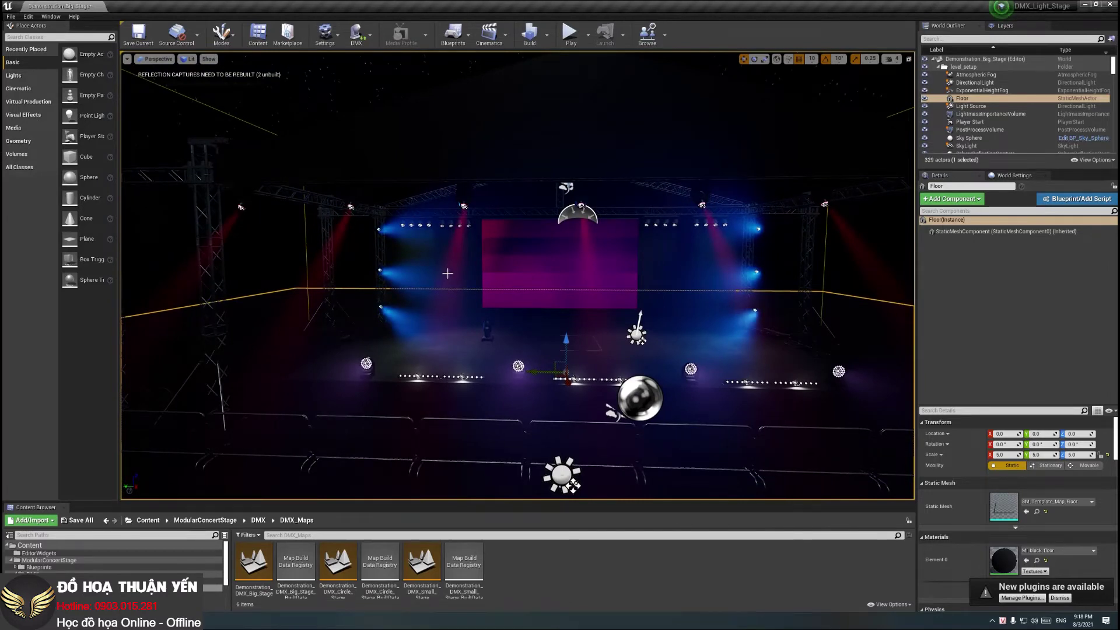
{"action": "left_click", "coordinate": [466, 197]}
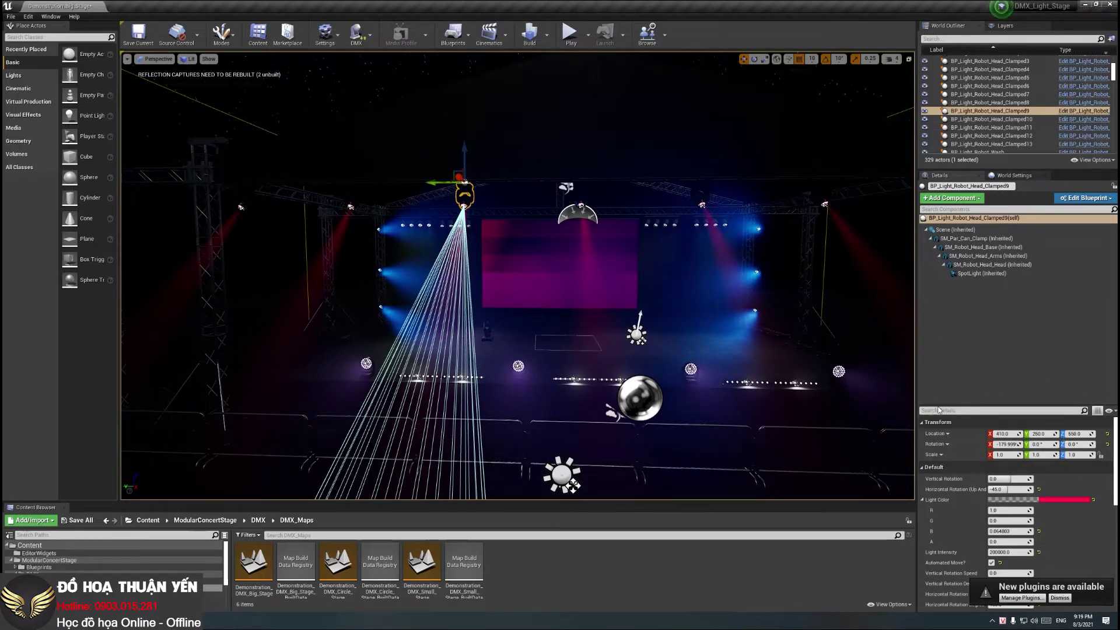
Step: Enlarge the Details property list, fly toward the stage, and select the purple 30000-intensity robot wash light
{"action": "left_click_drag", "start_coordinate": [952, 405], "coordinate": [949, 298]}
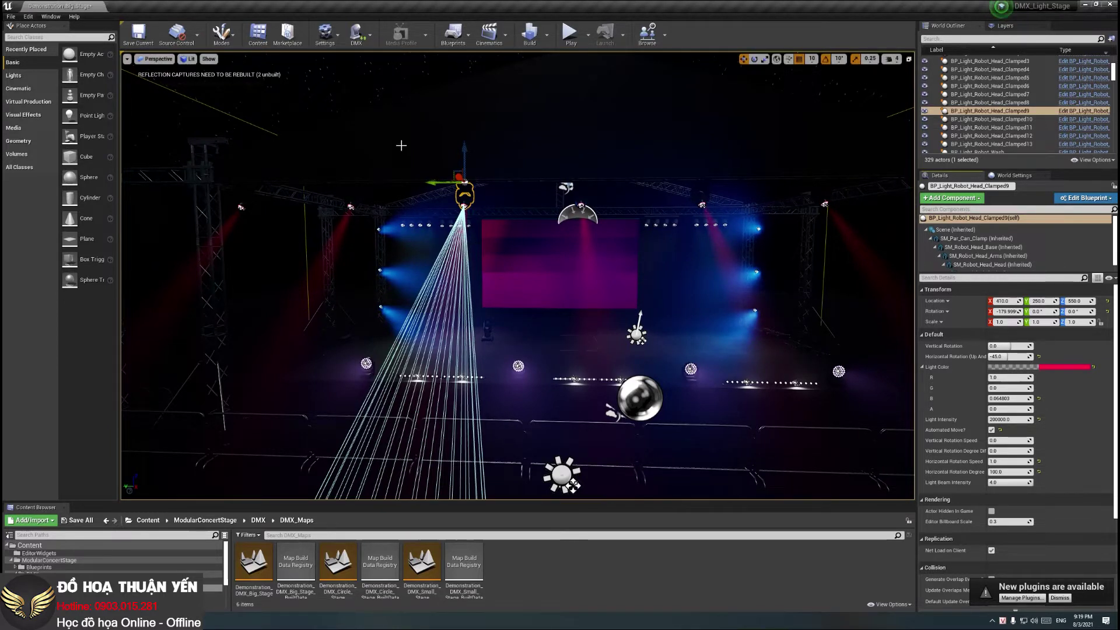
{"action": "right_click_drag", "start_coordinate": [475, 244], "coordinate": [292, 482]}
{"action": "mouse_move", "coordinate": [488, 247]}
{"action": "right_mouse_down"}
{"action": "mouse_move", "coordinate": [398, 297]}
{"action": "mouse_move", "coordinate": [408, 304]}
{"action": "right_mouse_up"}
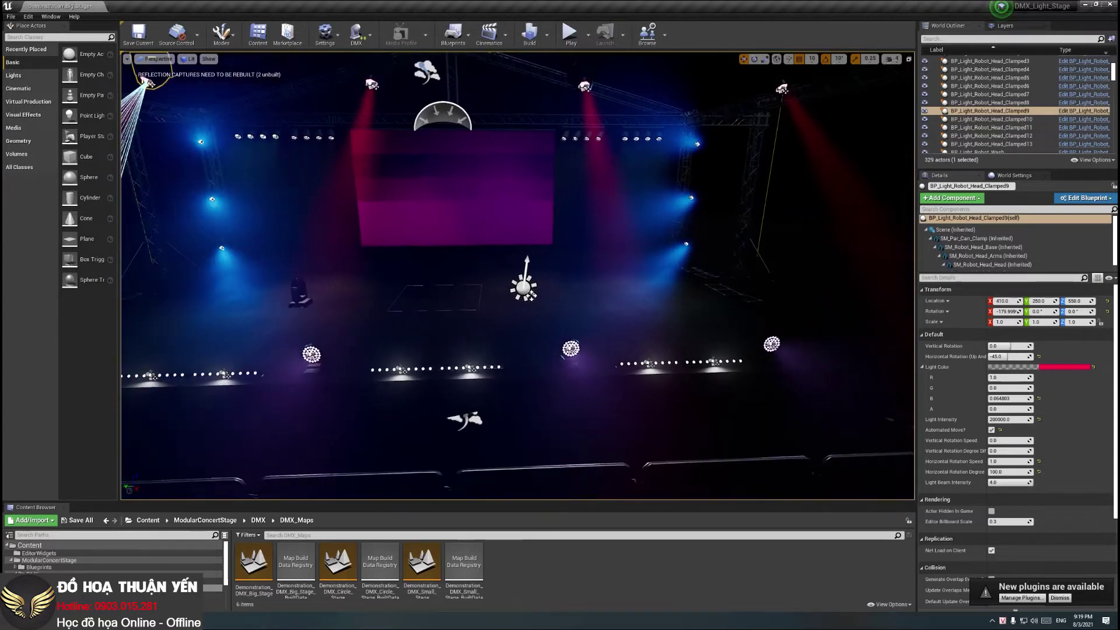
{"action": "left_click", "coordinate": [616, 382]}
{"action": "right_click_drag", "start_coordinate": [615, 382], "coordinate": [575, 350]}
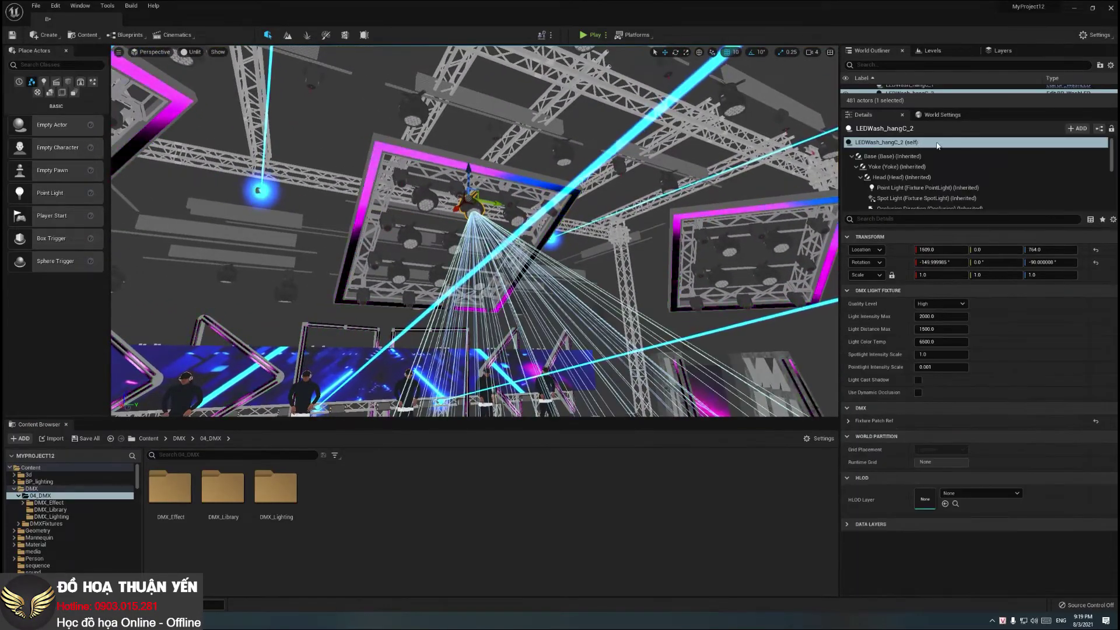
Step: Show the selected fixture's DMX component and expand its Fixture Patch Ref details
{"action": "left_click_drag", "start_coordinate": [897, 212], "coordinate": [893, 307]}
{"action": "scroll", "coordinate": [897, 292], "scroll_direction": "down", "scroll_amount": 2}
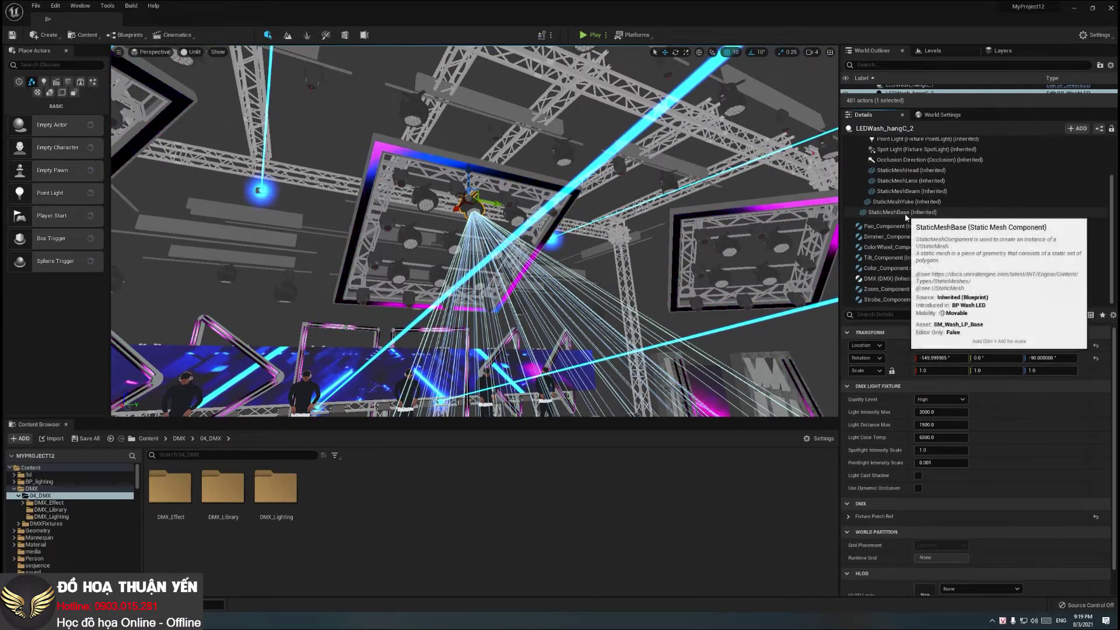
{"action": "left_click", "coordinate": [892, 279]}
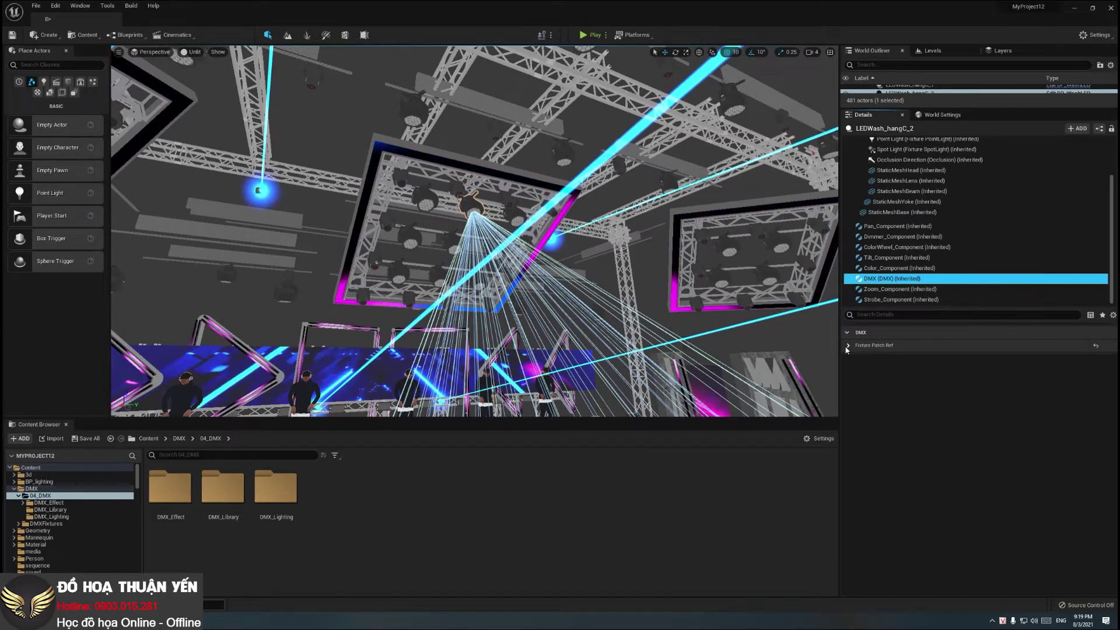
{"action": "left_click", "coordinate": [847, 346]}
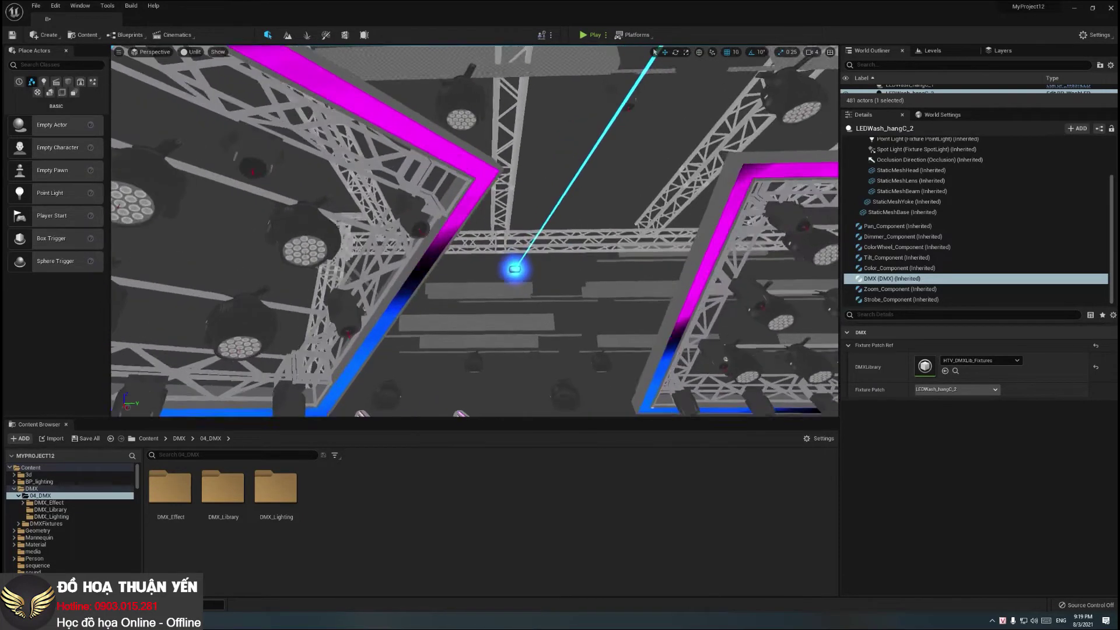
Step: Select the beam light and LED strip fixtures and view each one's DMX patch settings
{"action": "left_click", "coordinate": [518, 256]}
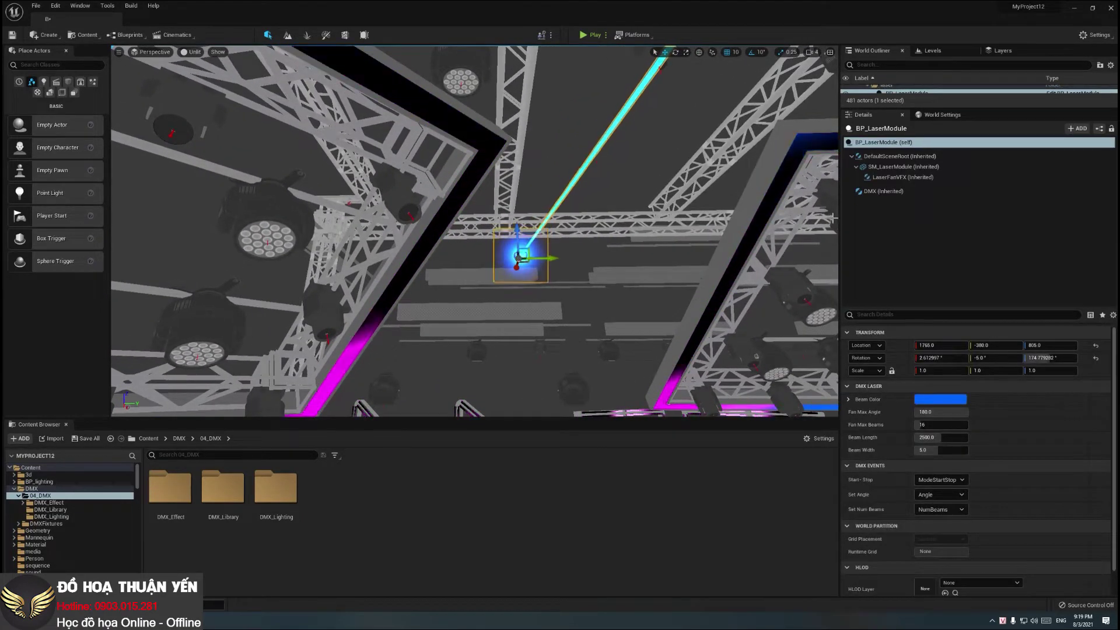
{"action": "left_click", "coordinate": [883, 191]}
{"action": "left_click", "coordinate": [175, 111]}
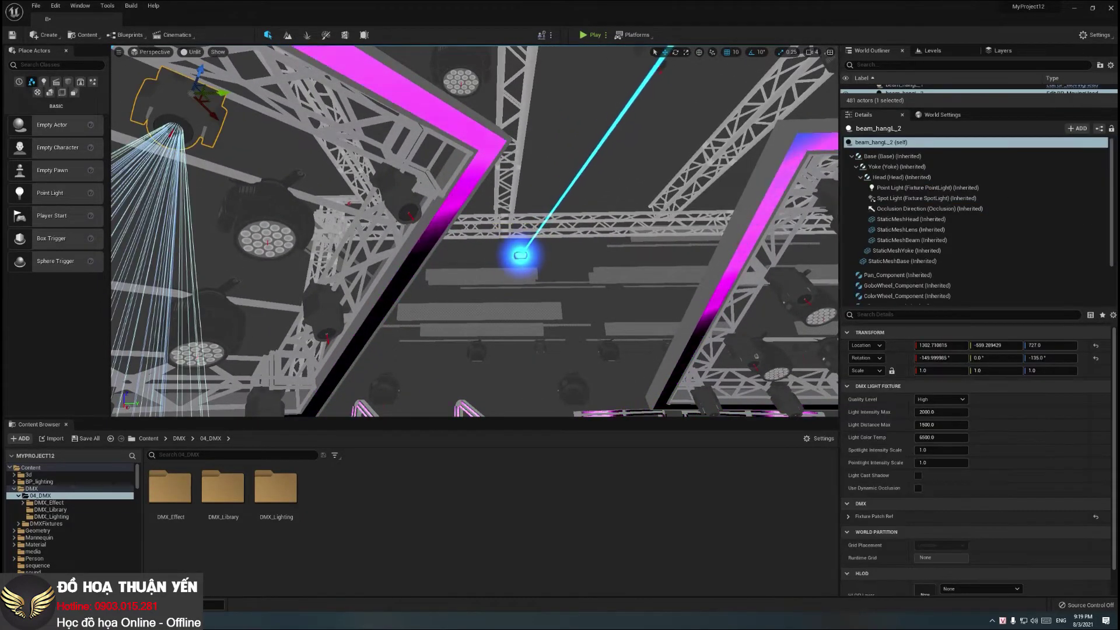
{"action": "scroll", "coordinate": [934, 233], "scroll_direction": "down", "scroll_amount": 2}
{"action": "left_click", "coordinate": [892, 278]}
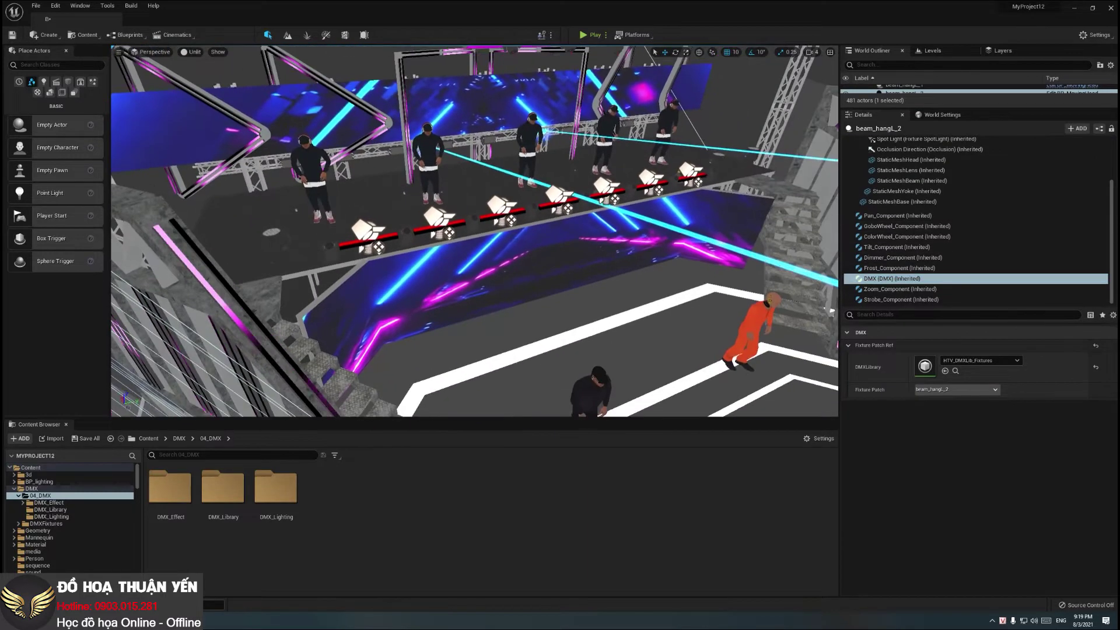
{"action": "left_click", "coordinate": [390, 245]}
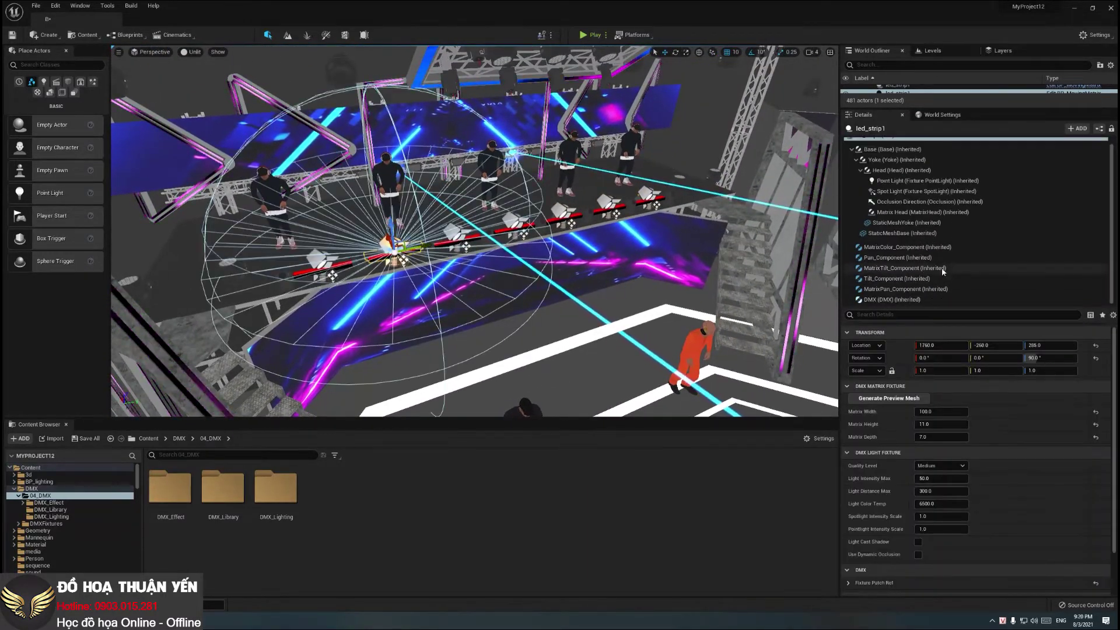
{"action": "left_click", "coordinate": [891, 299]}
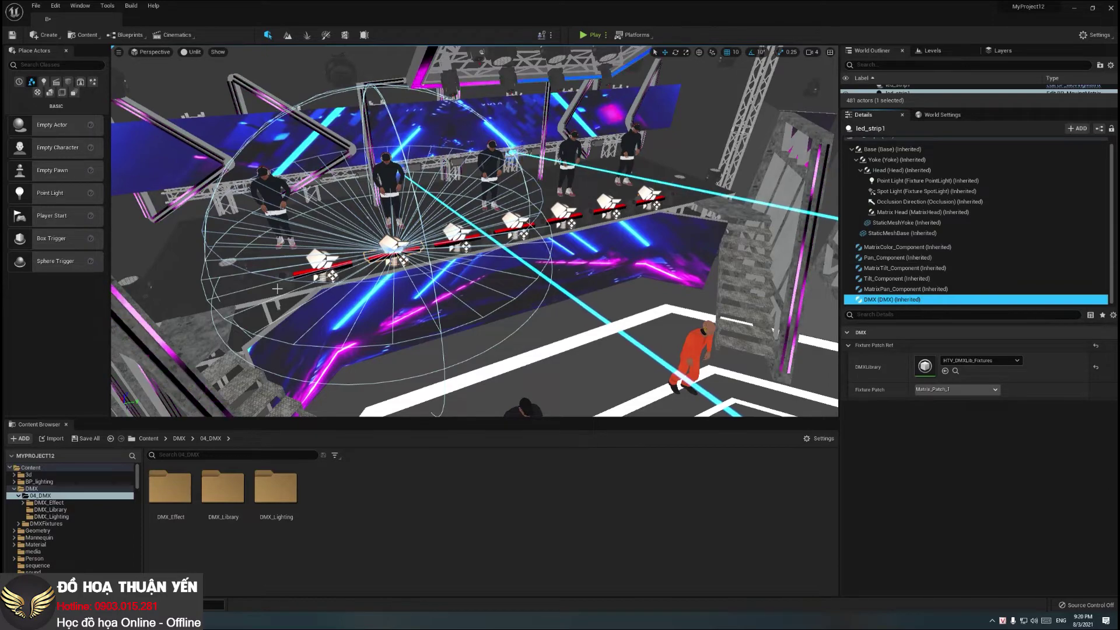
{"action": "mouse_move", "coordinate": [475, 234]}
{"action": "right_mouse_down"}
{"action": "mouse_move", "coordinate": [525, 233]}
{"action": "mouse_move", "coordinate": [433, 226]}
{"action": "right_mouse_up"}
Step: Select a floor LED wash fixture and fly back to frame the whole rig, performers and crowd
{"action": "left_click", "coordinate": [490, 221]}
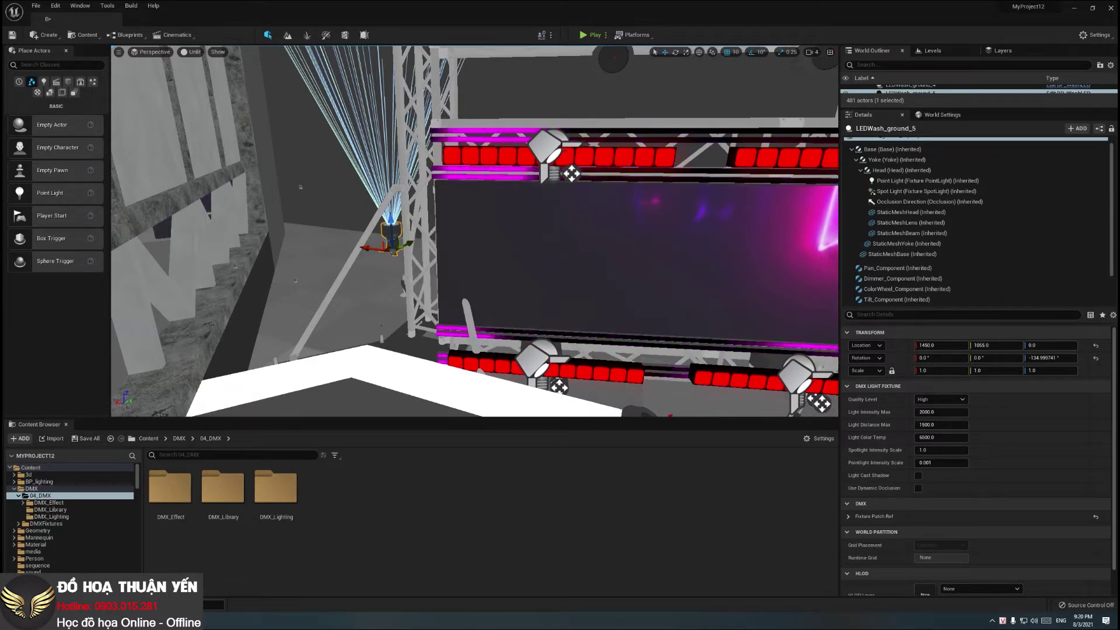
{"action": "mouse_move", "coordinate": [477, 322]}
{"action": "right_mouse_down"}
{"action": "mouse_move", "coordinate": [409, 315]}
{"action": "mouse_move", "coordinate": [405, 350]}
{"action": "right_mouse_up"}
{"action": "right_click_drag", "start_coordinate": [474, 230], "coordinate": [474, 231]}
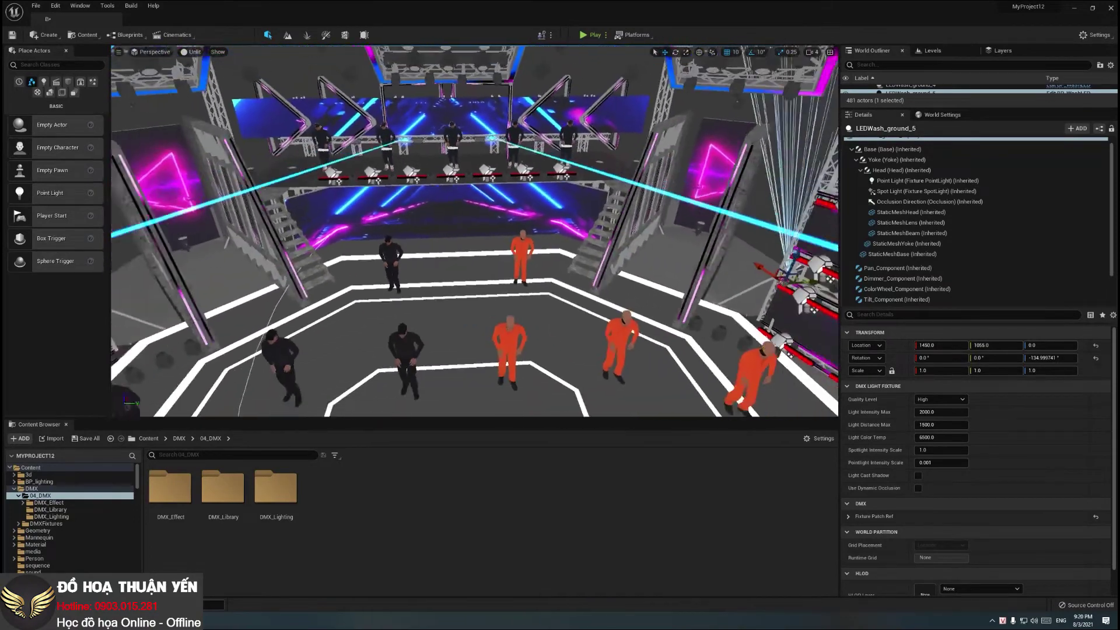
{"action": "right_click_drag", "start_coordinate": [460, 279], "coordinate": [460, 279]}
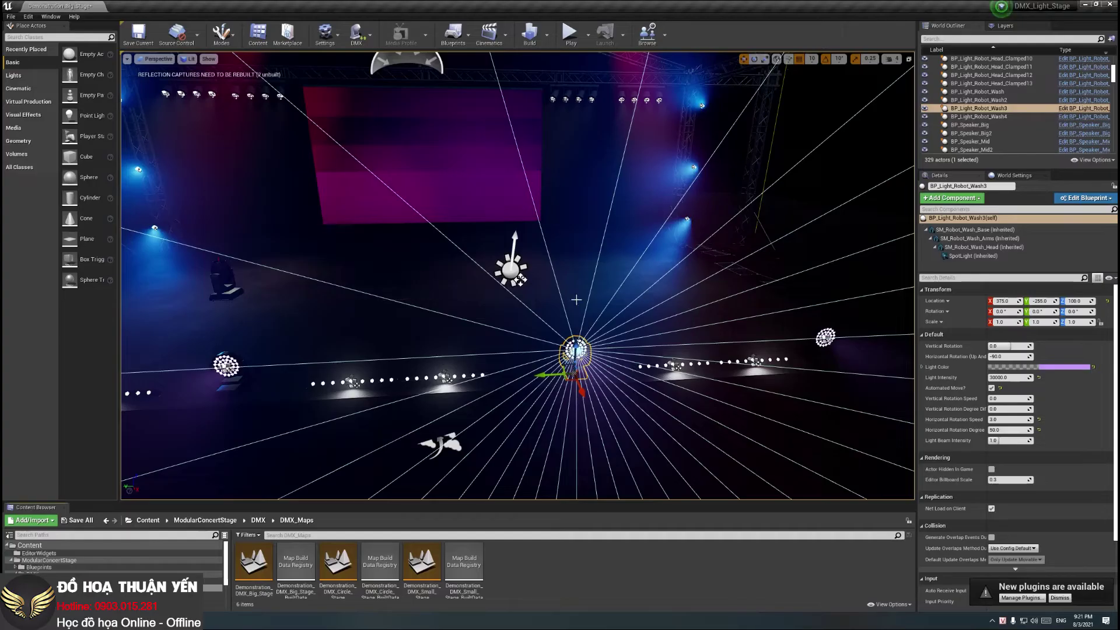
Step: Move to the floor light row, select the hex light bar (intensity 10000), and open its Blueprint
{"action": "right_click_drag", "start_coordinate": [578, 299], "coordinate": [659, 340]}
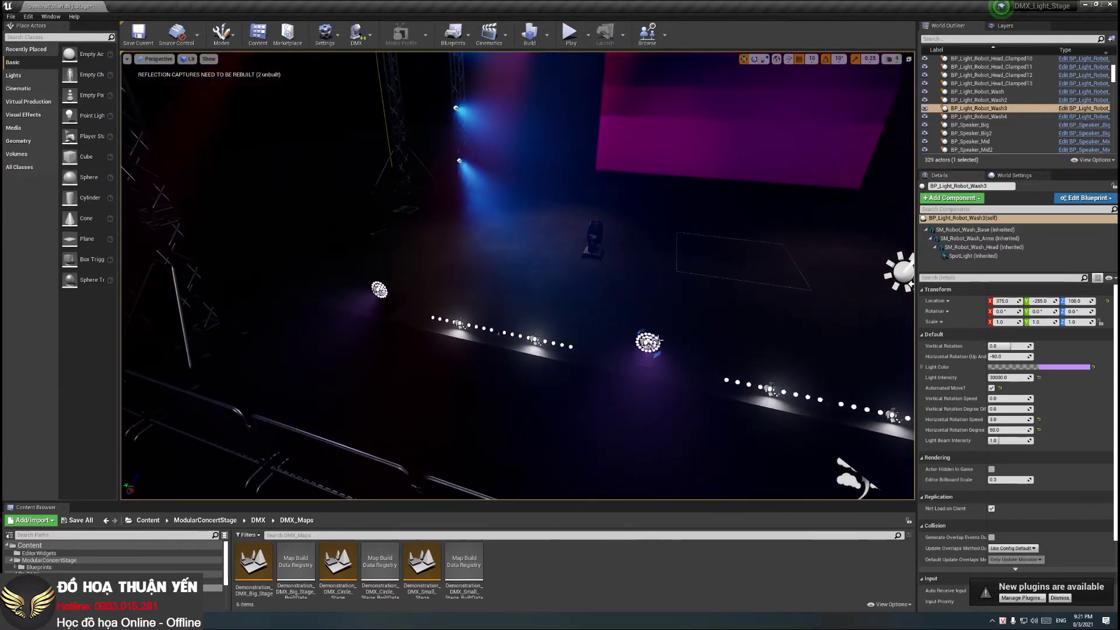
{"action": "left_click", "coordinate": [658, 341]}
{"action": "mouse_move", "coordinate": [523, 316]}
{"action": "right_mouse_down"}
{"action": "mouse_move", "coordinate": [559, 291]}
{"action": "mouse_move", "coordinate": [513, 327]}
{"action": "mouse_move", "coordinate": [525, 310]}
{"action": "right_mouse_up"}
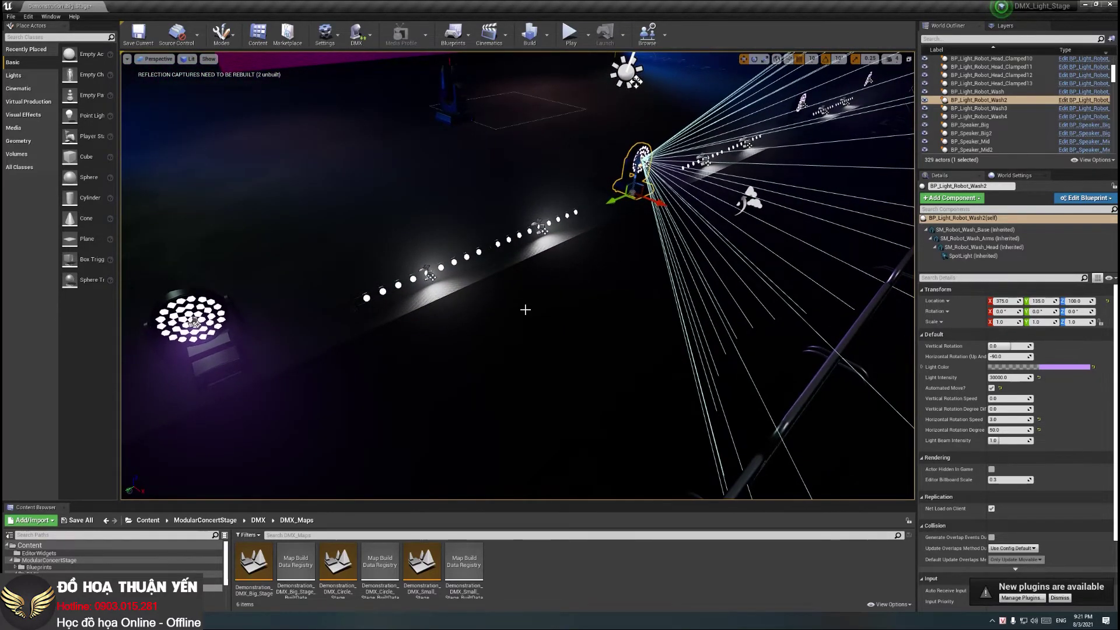
{"action": "right_click_drag", "start_coordinate": [525, 310], "coordinate": [432, 262]}
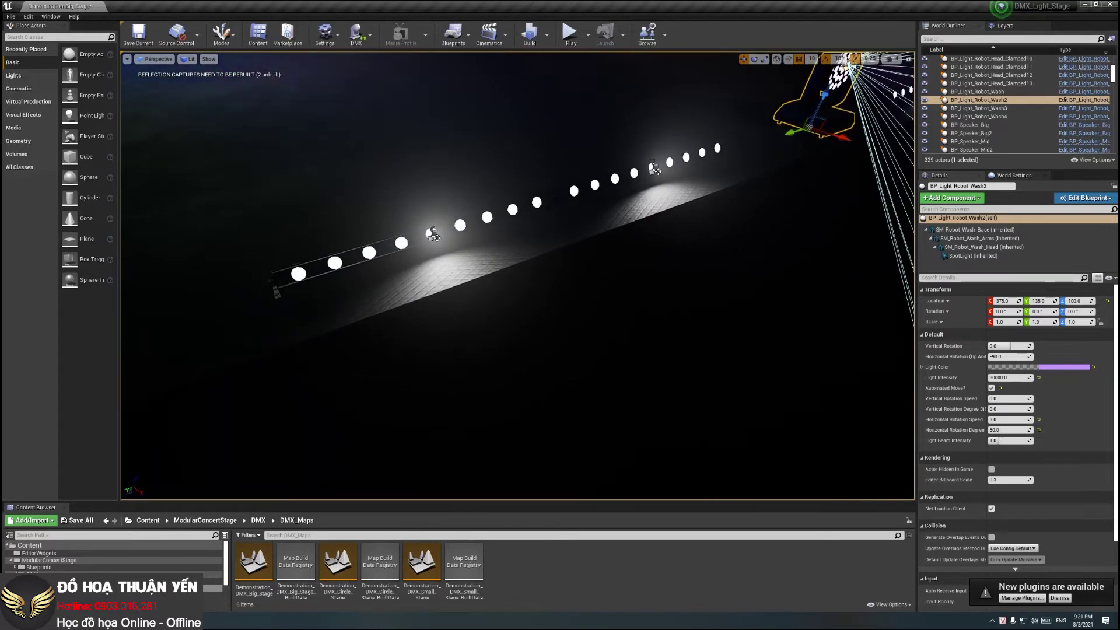
{"action": "left_click", "coordinate": [433, 236]}
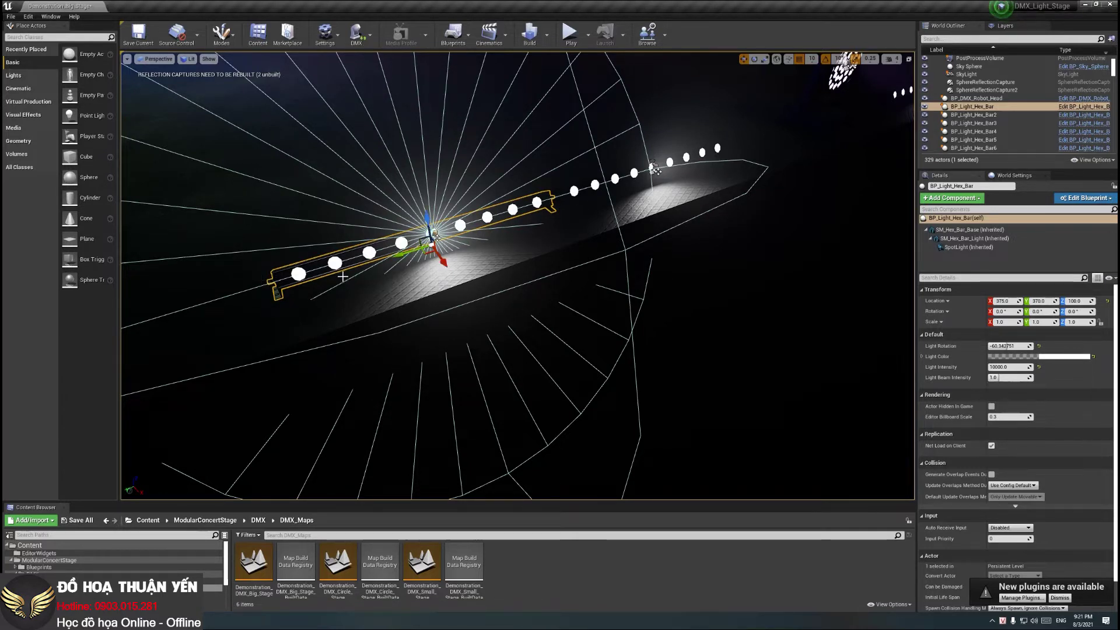
{"action": "left_click", "coordinate": [1085, 106]}
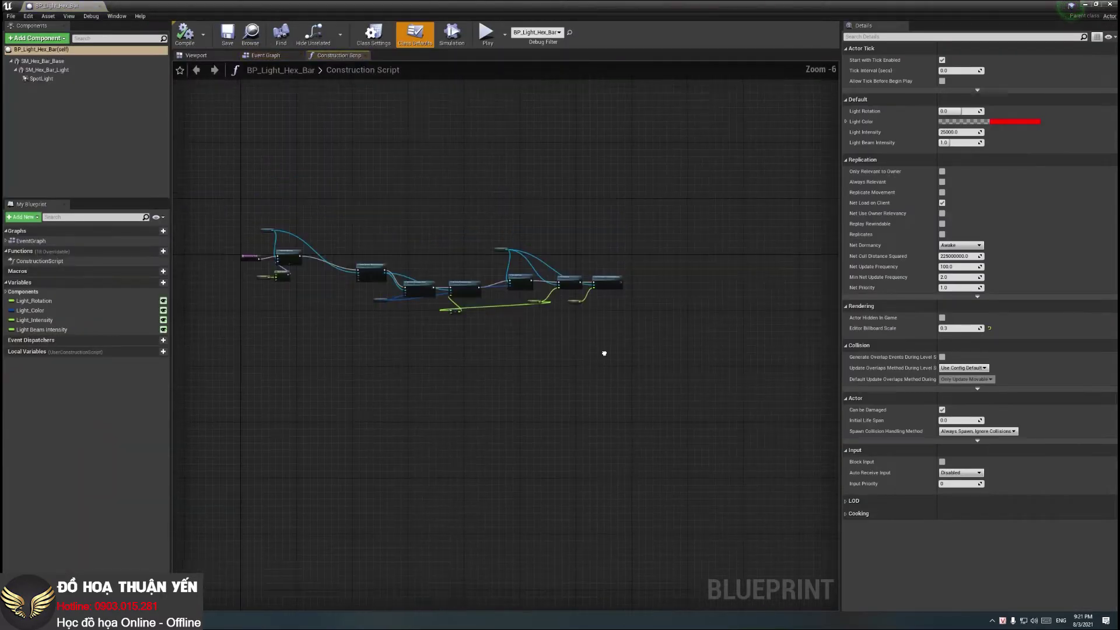
Step: Pan through the hex-bar Construction Script's material colour and intensity nodes, then close the Blueprint
{"action": "scroll", "coordinate": [520, 346], "scroll_direction": "down", "scroll_amount": 3}
{"action": "right_click_drag", "start_coordinate": [409, 292], "coordinate": [641, 280]}
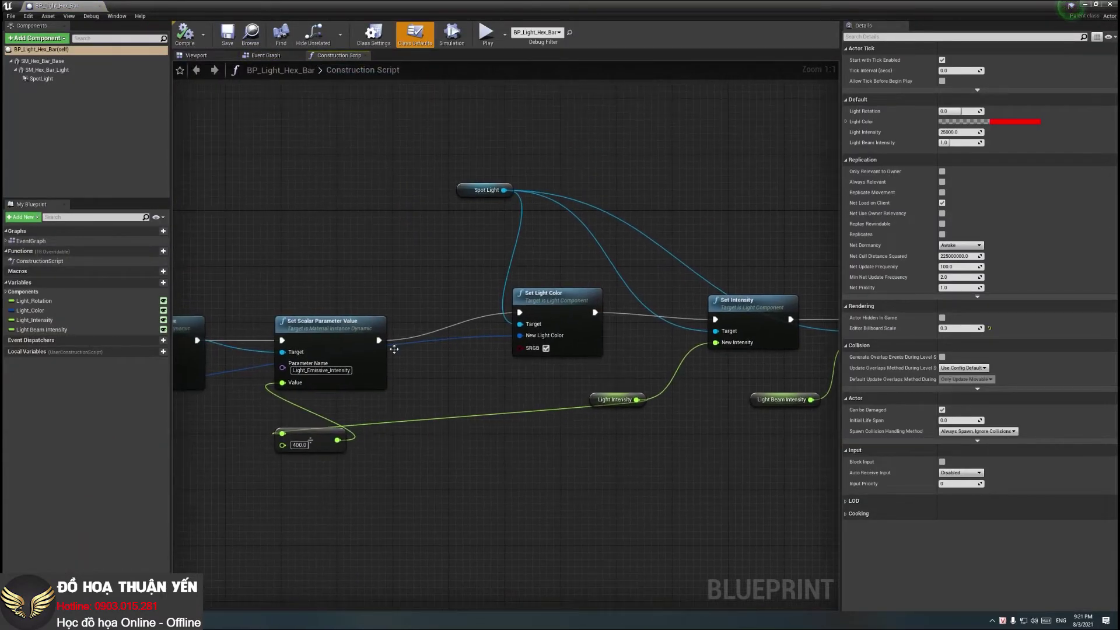
{"action": "scroll", "coordinate": [521, 346], "scroll_direction": "down", "scroll_amount": 2}
{"action": "scroll", "coordinate": [358, 256], "scroll_direction": "up", "scroll_amount": 2}
{"action": "scroll", "coordinate": [357, 256], "scroll_direction": "up", "scroll_amount": 1}
{"action": "right_click_drag", "start_coordinate": [357, 255], "coordinate": [525, 333]}
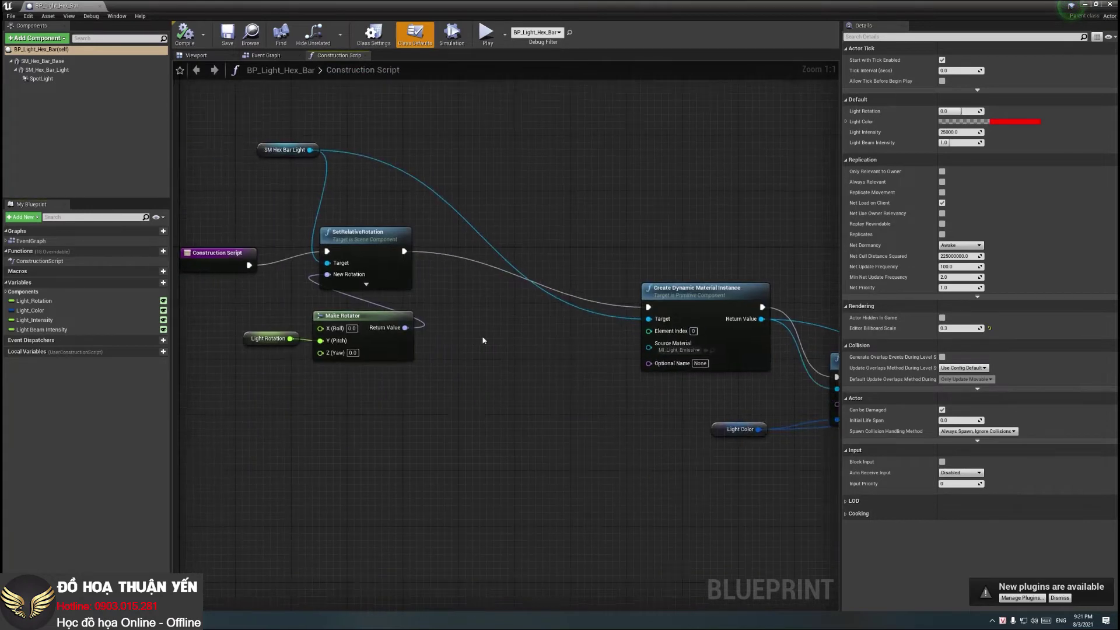
{"action": "scroll", "coordinate": [525, 332], "scroll_direction": "up", "scroll_amount": 1}
{"action": "scroll", "coordinate": [532, 134], "scroll_direction": "up", "scroll_amount": 1}
{"action": "right_click_drag", "start_coordinate": [532, 134], "coordinate": [88, 135]}
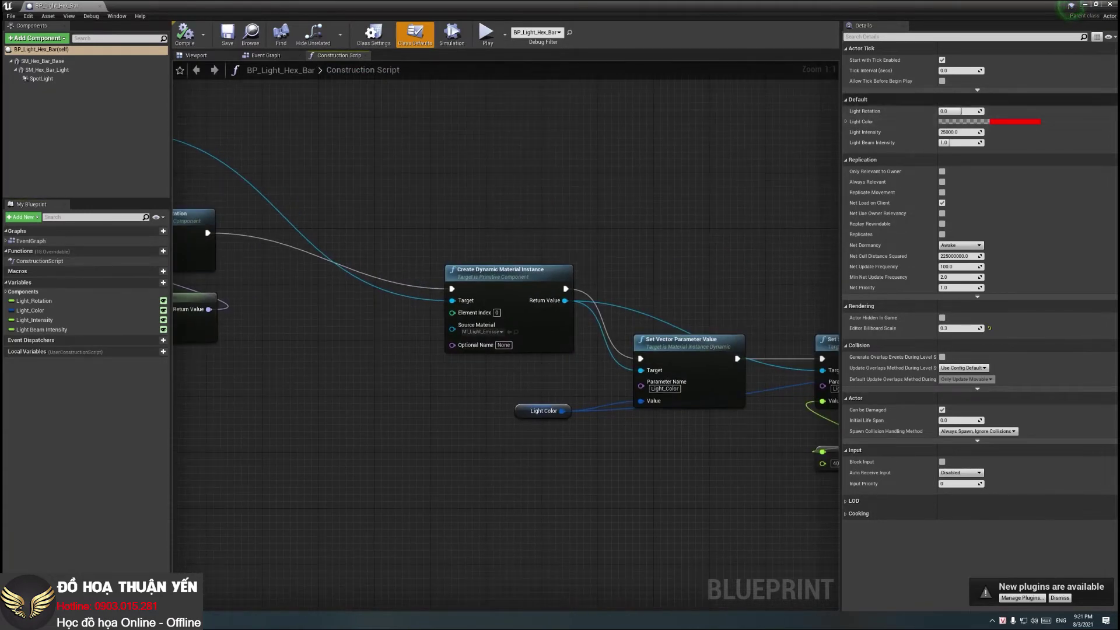
{"action": "left_click", "coordinate": [1084, 4]}
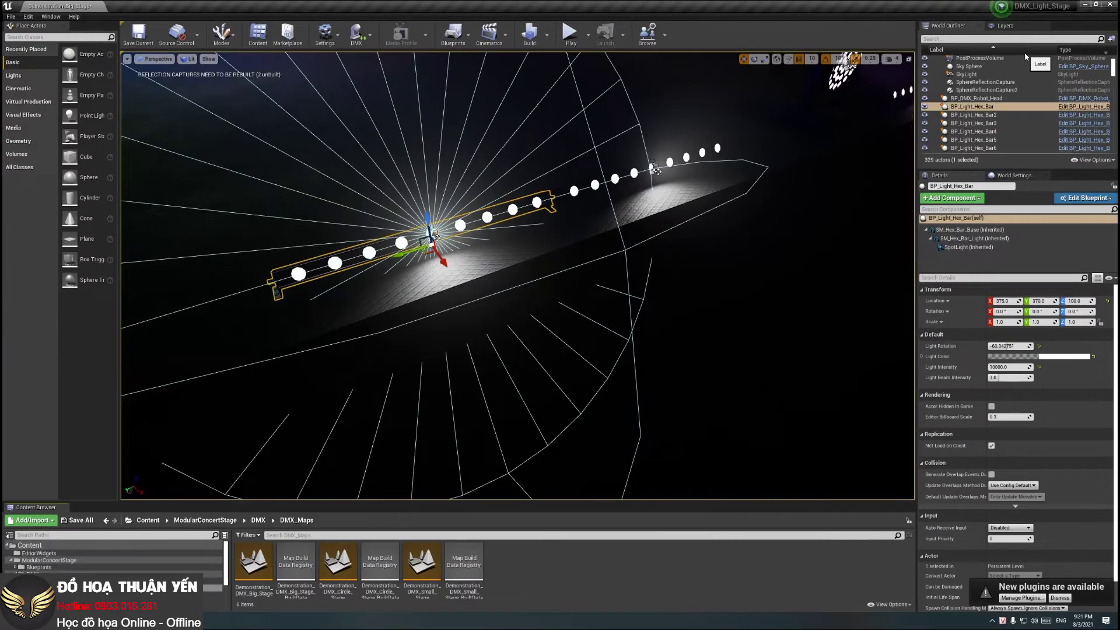
Step: Turn the view to face the light bars and select BP_Light_Hex_Bar3
{"action": "scroll", "coordinate": [656, 170], "scroll_direction": "down", "scroll_amount": 10}
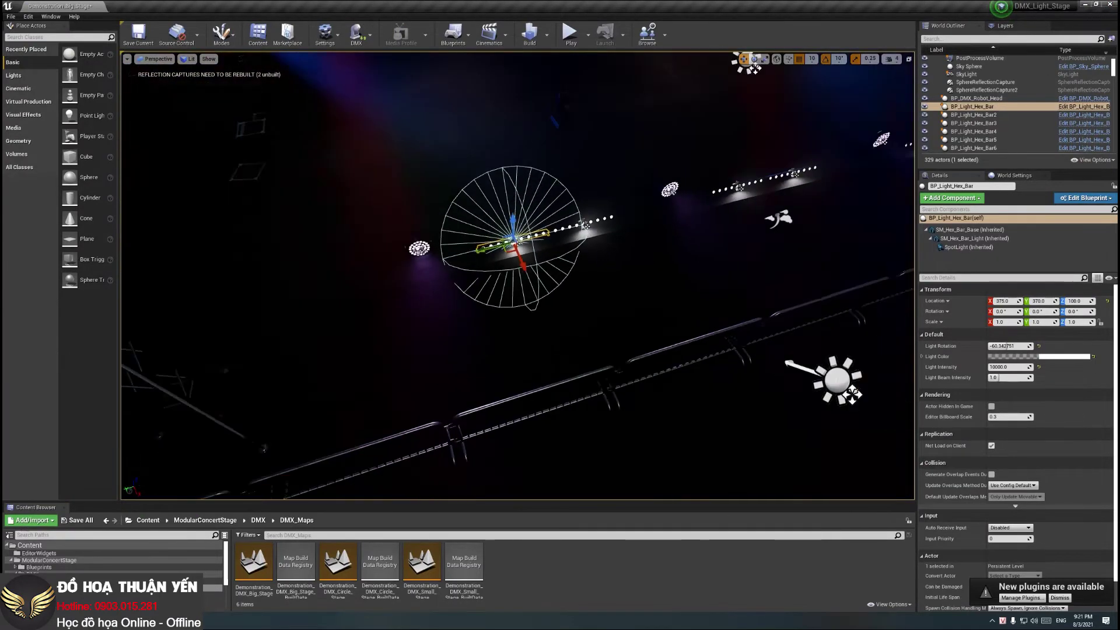
{"action": "scroll", "coordinate": [467, 379], "scroll_direction": "up", "scroll_amount": 10}
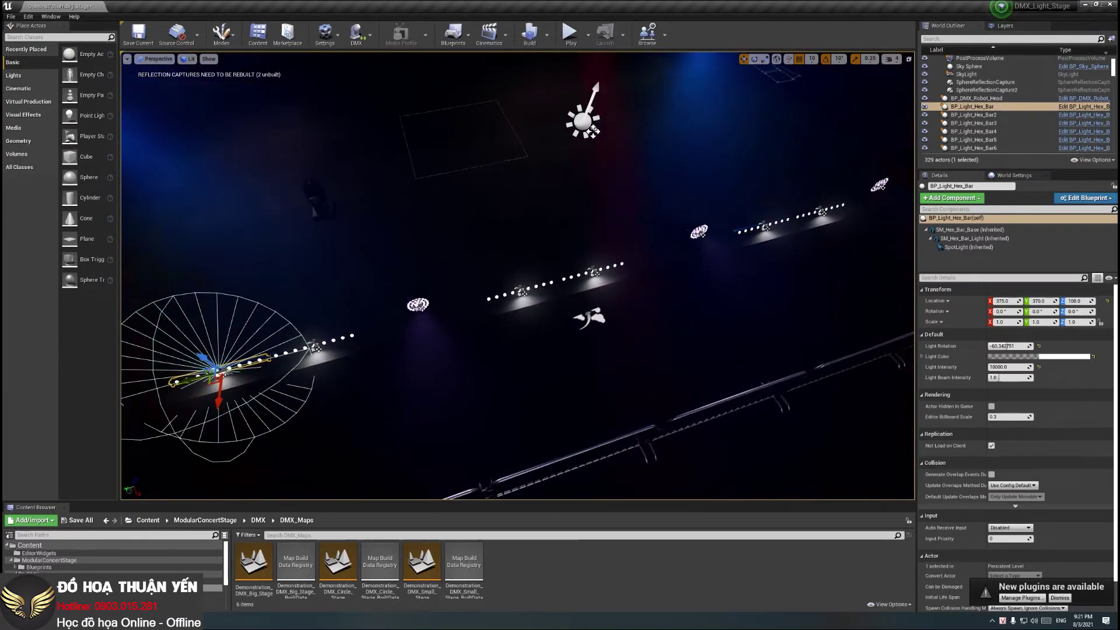
{"action": "left_click", "coordinate": [568, 333]}
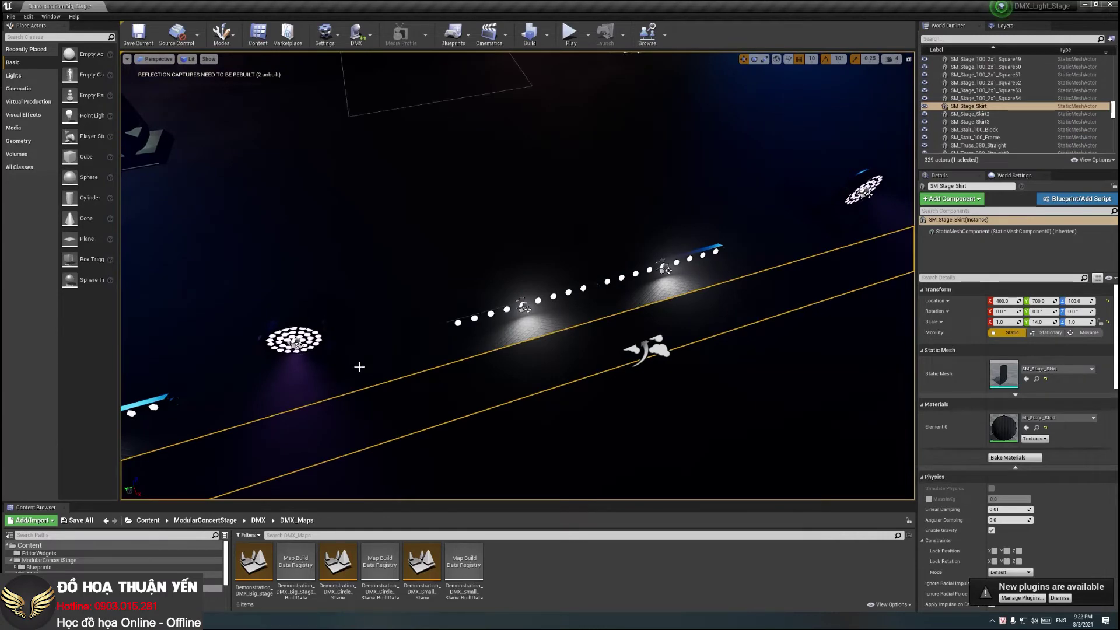
{"action": "right_click_drag", "start_coordinate": [872, 195], "coordinate": [585, 356]}
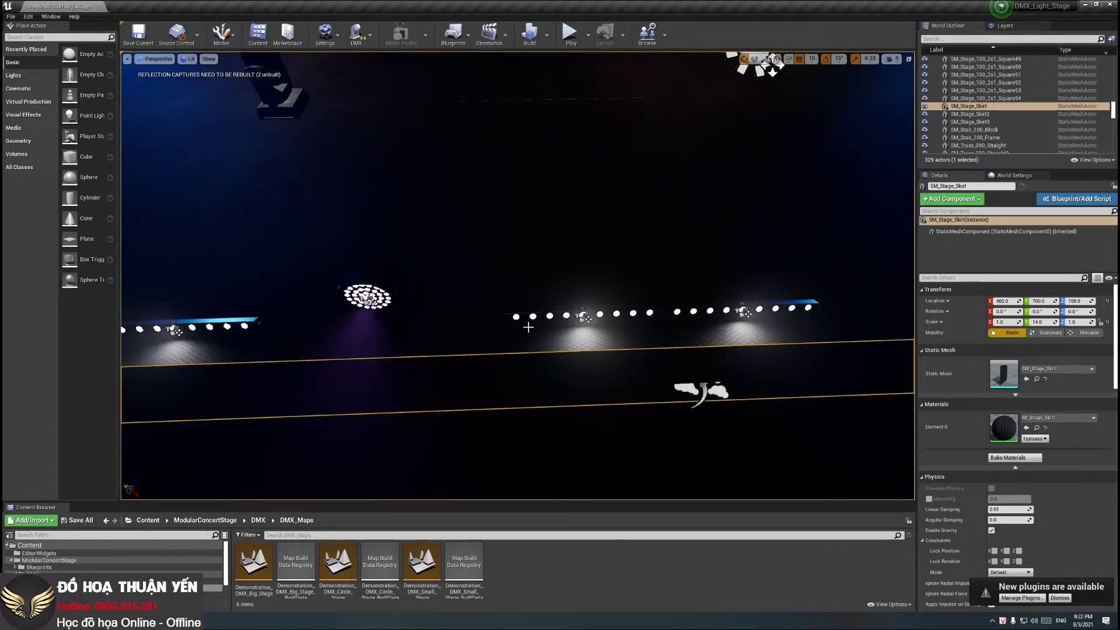
{"action": "left_click", "coordinate": [585, 356]}
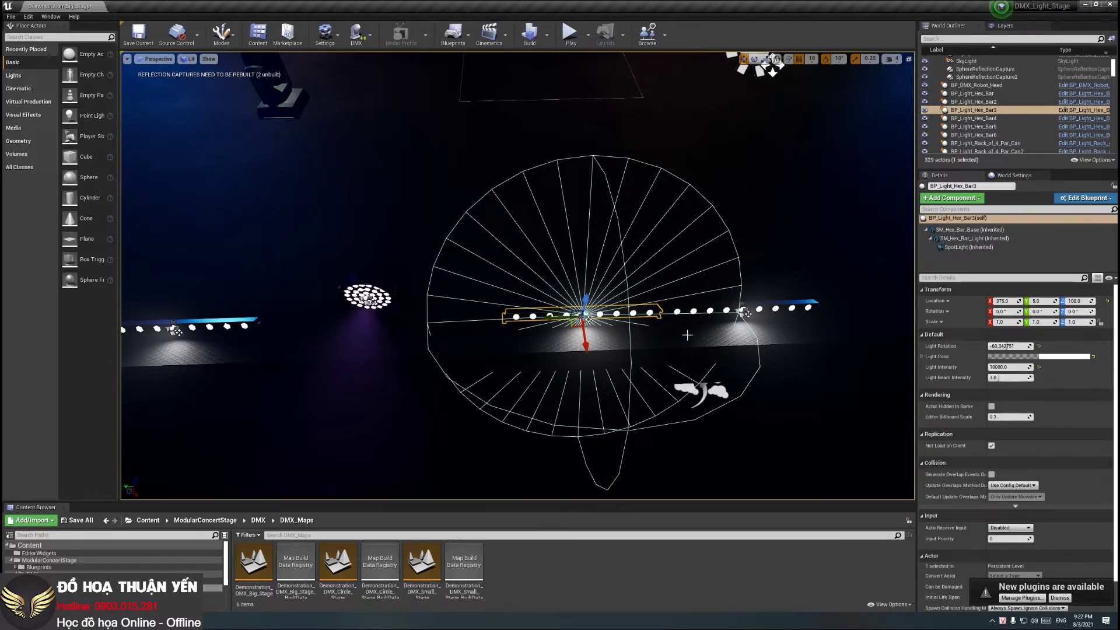
Step: Orbit around the lit stage, then close the DMX stage project
{"action": "scroll", "coordinate": [717, 358], "scroll_direction": "down", "scroll_amount": 6}
{"action": "scroll", "coordinate": [517, 276], "scroll_direction": "up", "scroll_amount": 8}
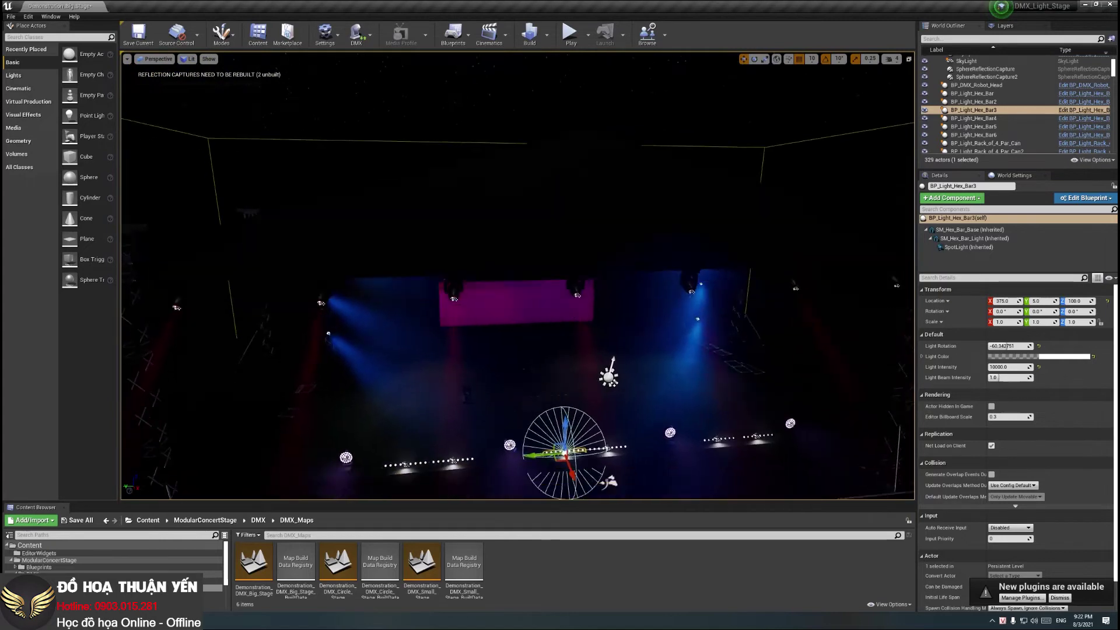
{"action": "scroll", "coordinate": [457, 449], "scroll_direction": "up", "scroll_amount": 2}
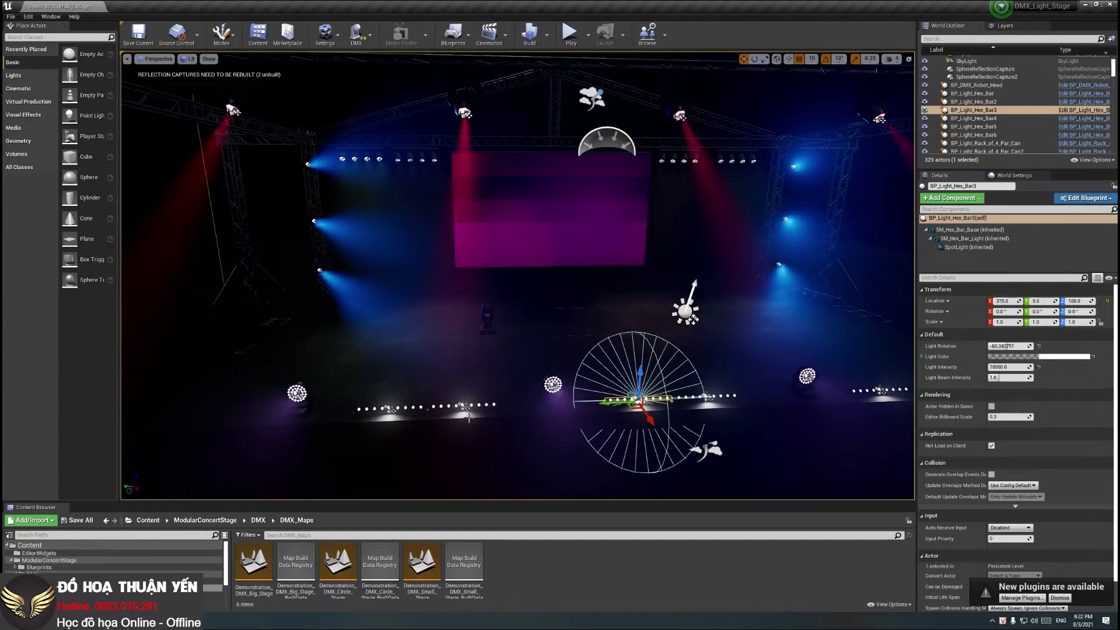
{"action": "right_click_drag", "start_coordinate": [554, 267], "coordinate": [554, 267]}
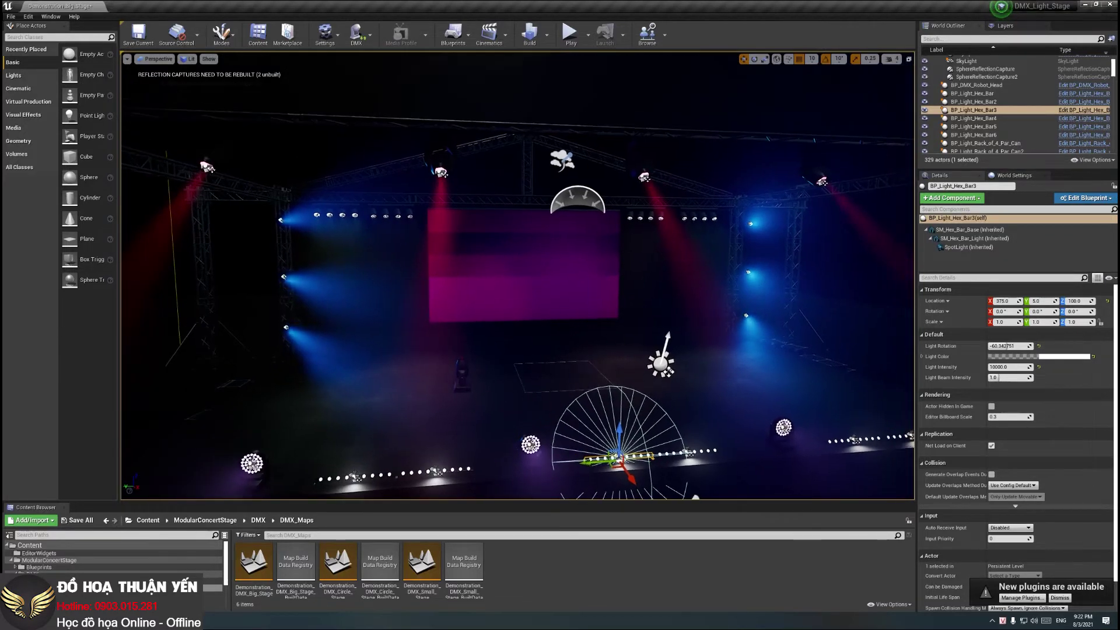
{"action": "right_click_drag", "start_coordinate": [320, 435], "coordinate": [320, 435]}
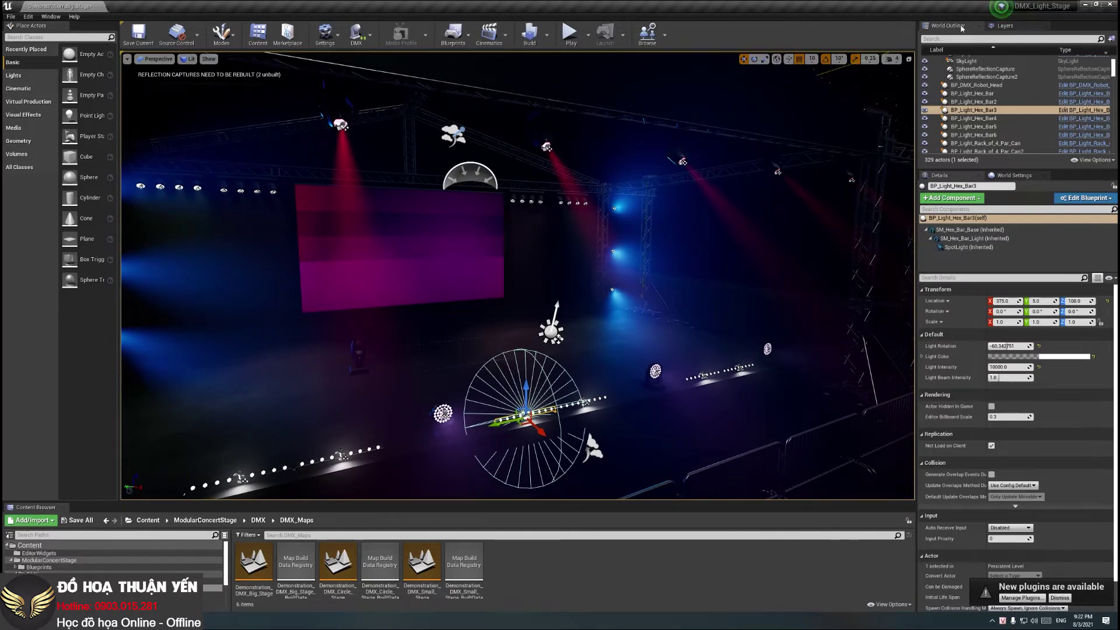
{"action": "left_click", "coordinate": [1111, 4]}
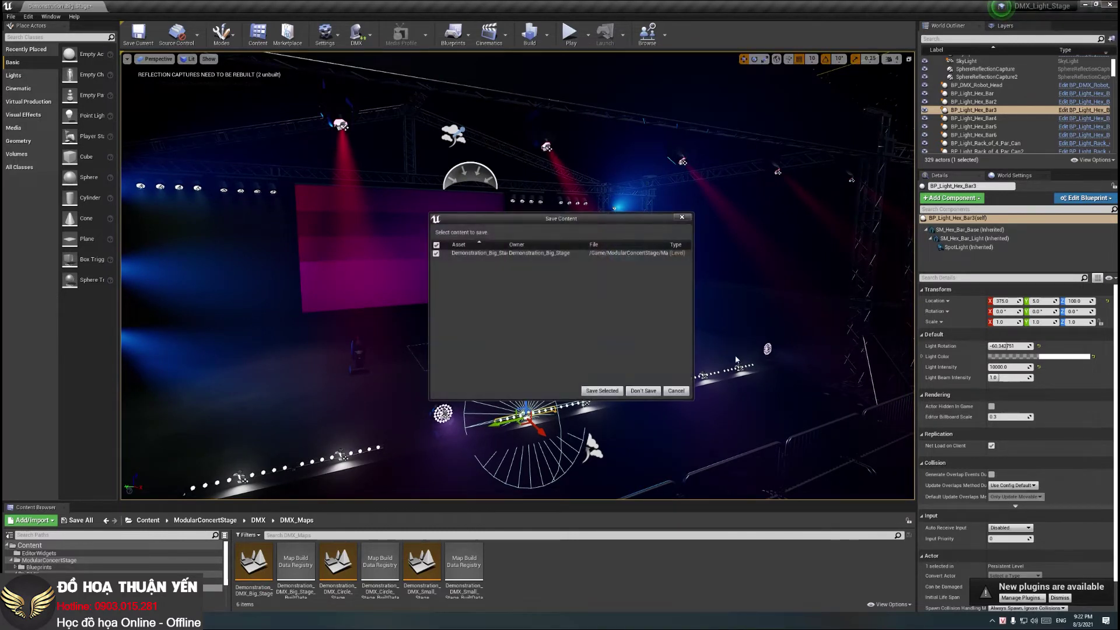
Step: Discard the Demonstration_Big_Stage changes and switch to the Lighting Show course page in Chrome
{"action": "left_click", "coordinate": [643, 390]}
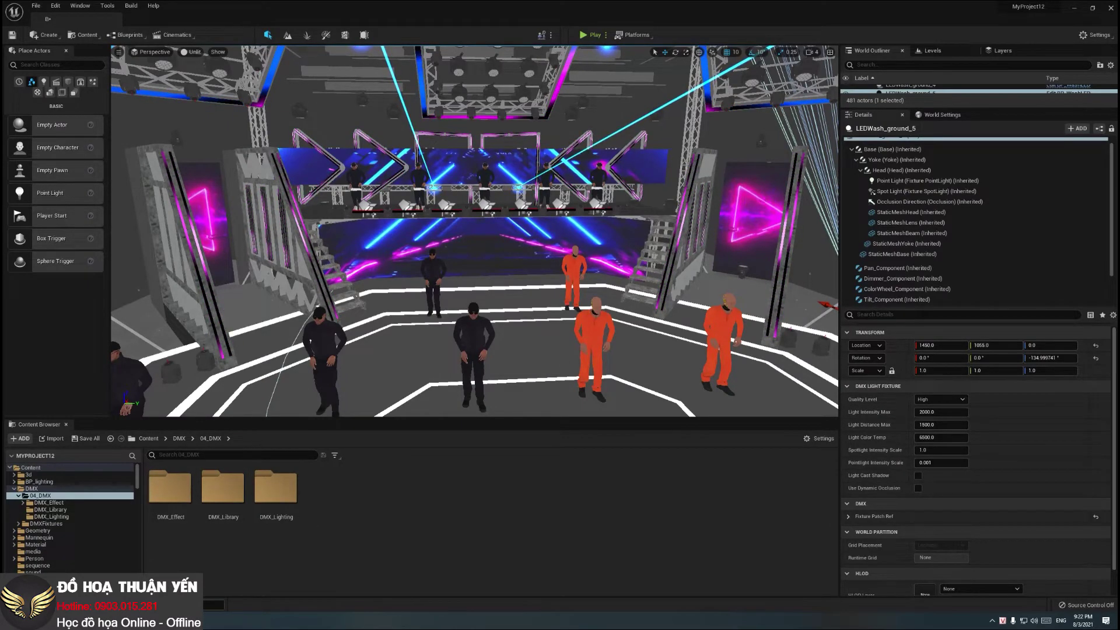
{"action": "mouse_move", "coordinate": [133, 620]}
{"action": "left_click", "coordinate": [215, 583]}
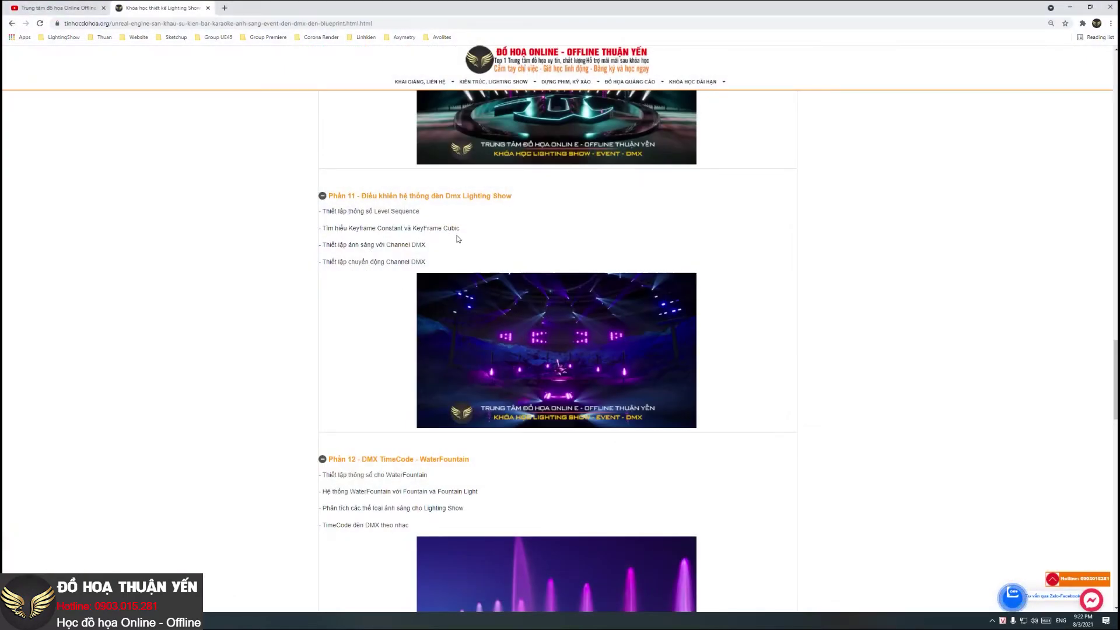
{"action": "scroll", "coordinate": [325, 432], "scroll_direction": "up", "scroll_amount": 9}
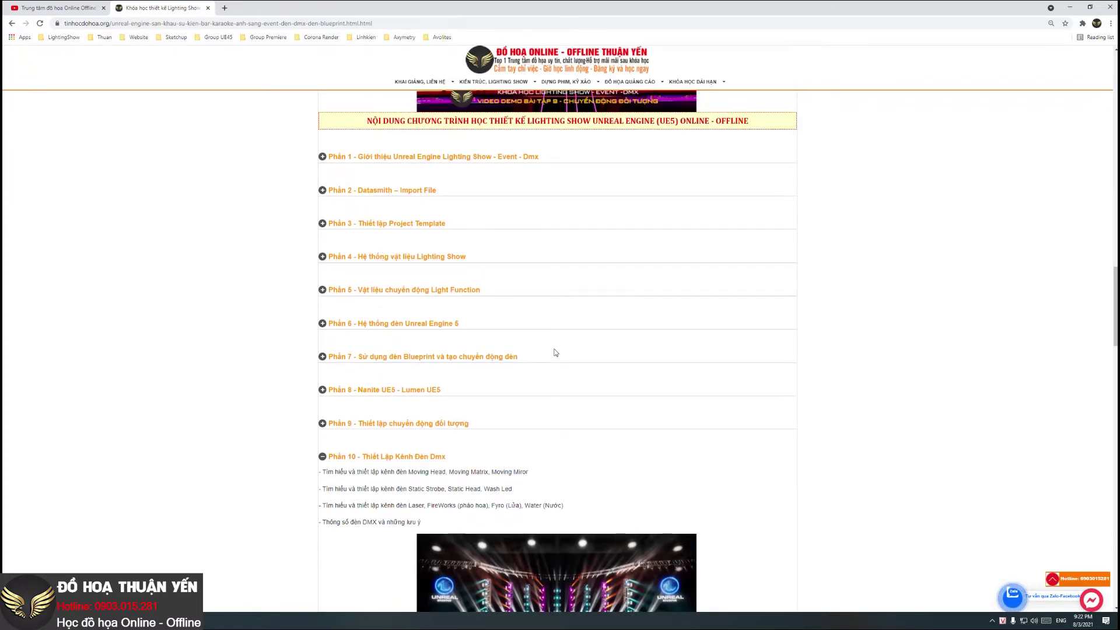
{"action": "scroll", "coordinate": [573, 396], "scroll_direction": "down", "scroll_amount": 2}
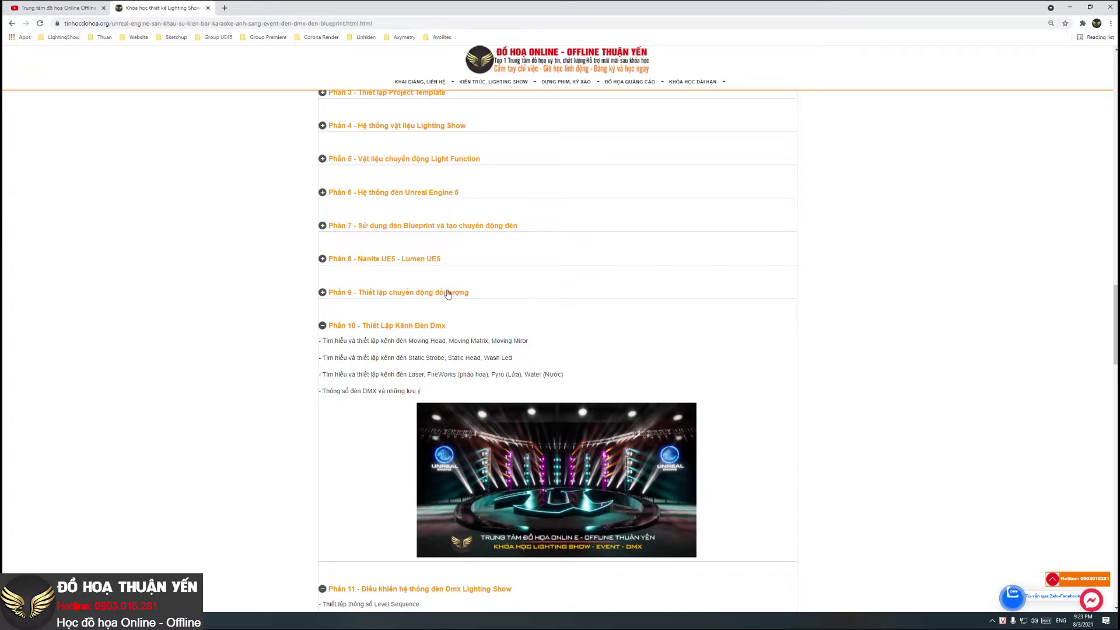
{"action": "scroll", "coordinate": [430, 221], "scroll_direction": "up", "scroll_amount": 1}
{"action": "scroll", "coordinate": [515, 483], "scroll_direction": "down", "scroll_amount": 3}
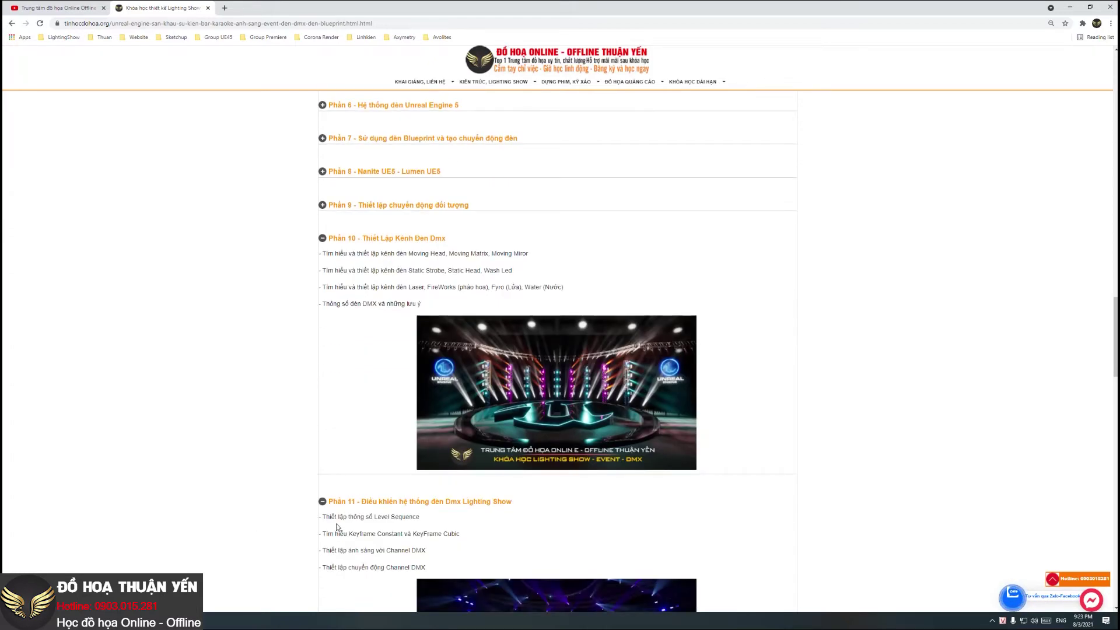
{"action": "scroll", "coordinate": [632, 527], "scroll_direction": "down", "scroll_amount": 5}
{"action": "scroll", "coordinate": [395, 475], "scroll_direction": "up", "scroll_amount": 8}
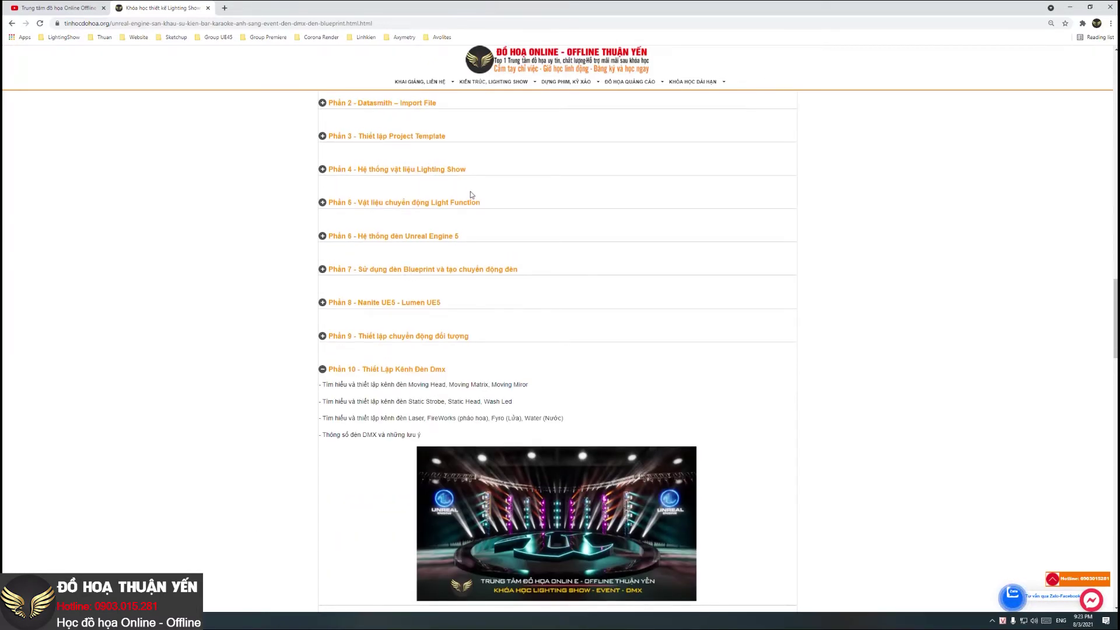
{"action": "left_click", "coordinate": [443, 204]}
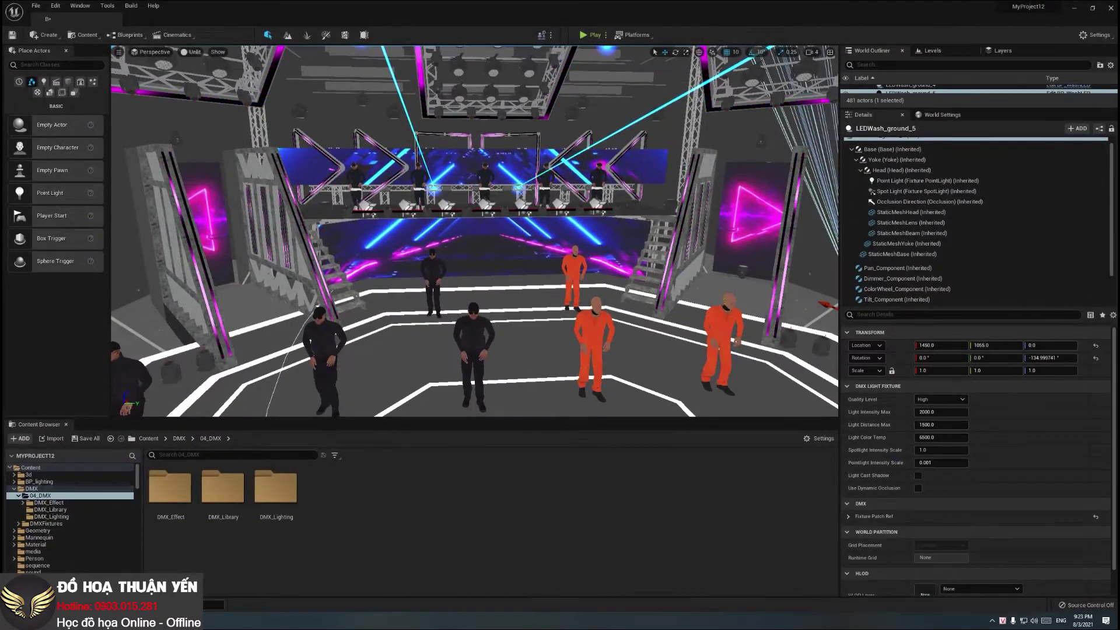
Step: Switch from Unreal Engine back to the tinhocdohoa.org course page in Chrome
{"action": "left_click", "coordinate": [216, 577]}
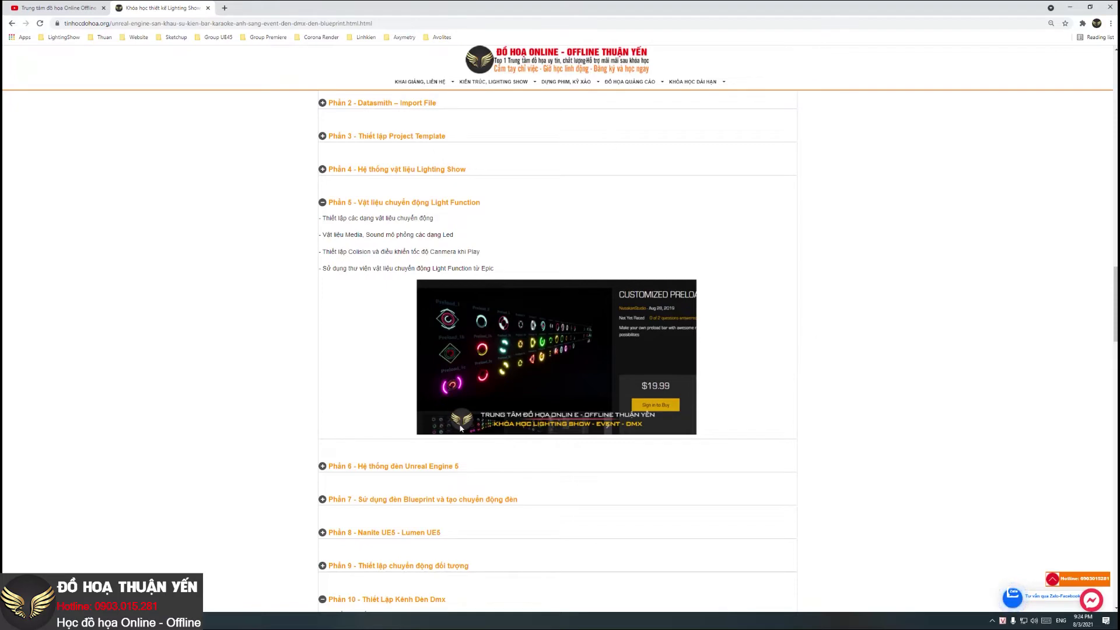
Step: Expand Phần 16 Dmx Avolites to list its four lessons, including Titan Simulator
{"action": "scroll", "coordinate": [556, 410], "scroll_direction": "down", "scroll_amount": 6}
{"action": "scroll", "coordinate": [554, 408], "scroll_direction": "down", "scroll_amount": 3}
{"action": "scroll", "coordinate": [541, 400], "scroll_direction": "down", "scroll_amount": 3}
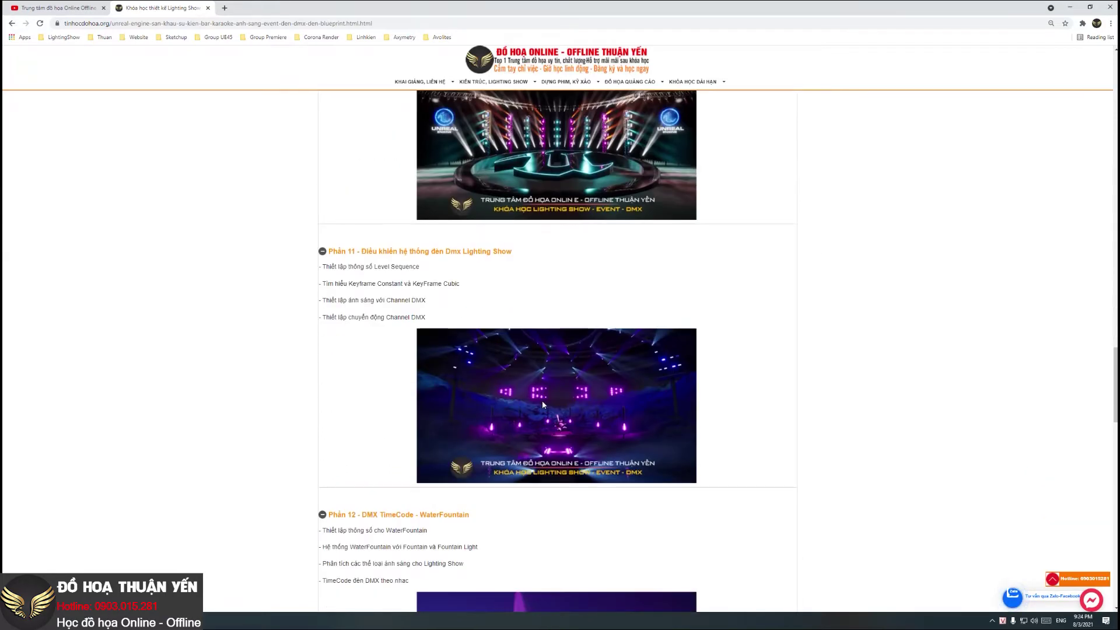
{"action": "scroll", "coordinate": [376, 451], "scroll_direction": "down", "scroll_amount": 3}
{"action": "scroll", "coordinate": [327, 446], "scroll_direction": "down", "scroll_amount": 3}
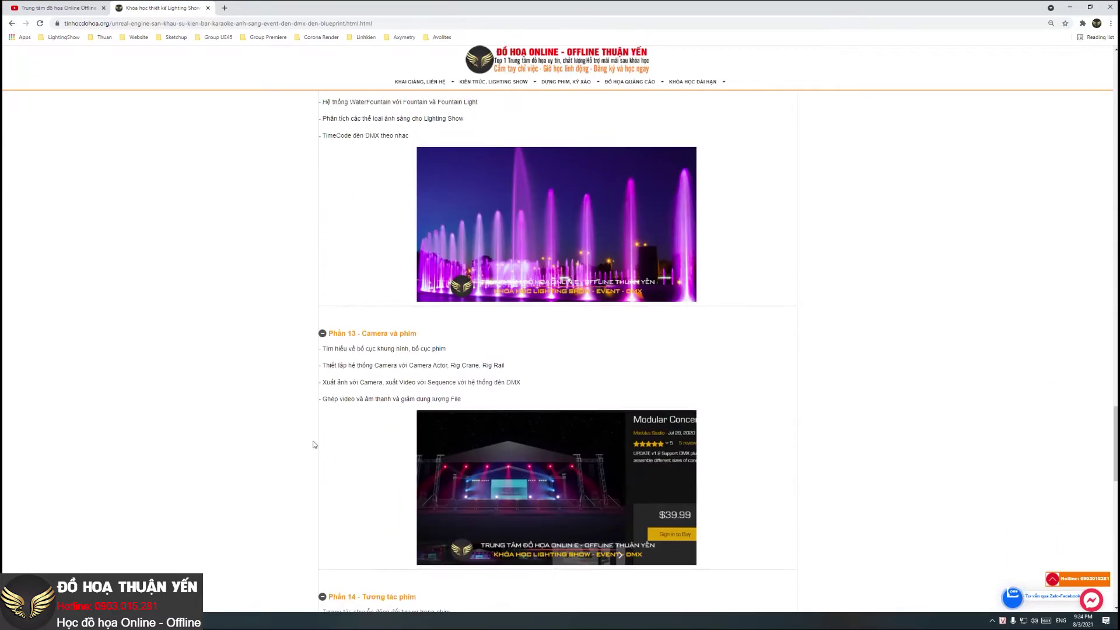
{"action": "scroll", "coordinate": [320, 444], "scroll_direction": "down", "scroll_amount": 3}
{"action": "scroll", "coordinate": [318, 438], "scroll_direction": "down", "scroll_amount": 2}
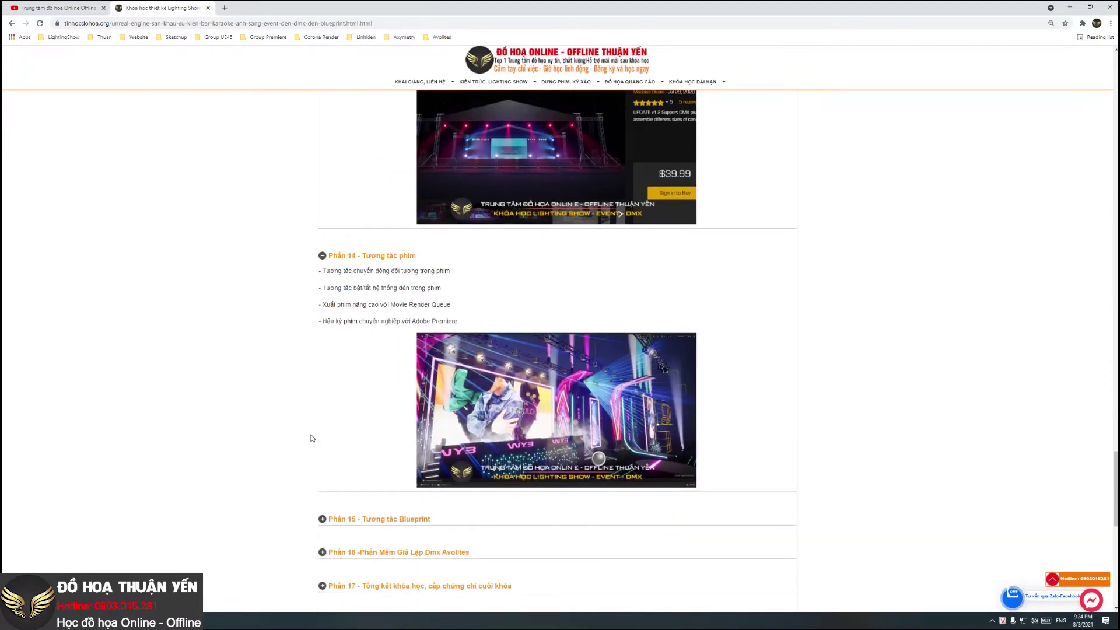
{"action": "scroll", "coordinate": [313, 437], "scroll_direction": "down", "scroll_amount": 4}
{"action": "scroll", "coordinate": [315, 414], "scroll_direction": "up", "scroll_amount": 2}
{"action": "scroll", "coordinate": [315, 409], "scroll_direction": "up", "scroll_amount": 4}
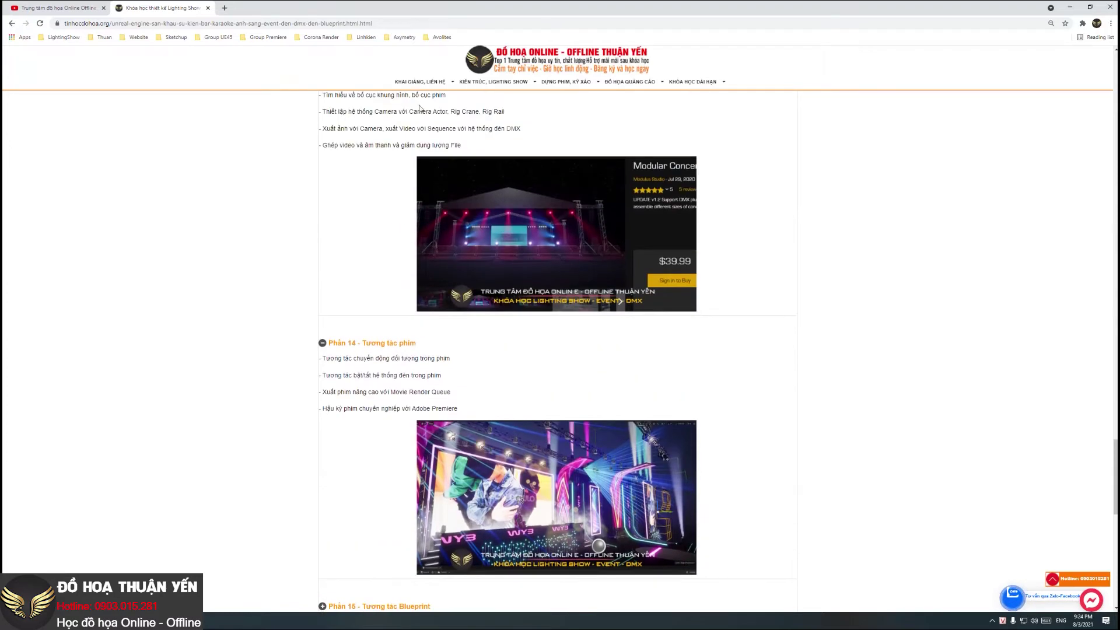
{"action": "scroll", "coordinate": [426, 234], "scroll_direction": "up", "scroll_amount": 1}
{"action": "scroll", "coordinate": [440, 275], "scroll_direction": "up", "scroll_amount": 4}
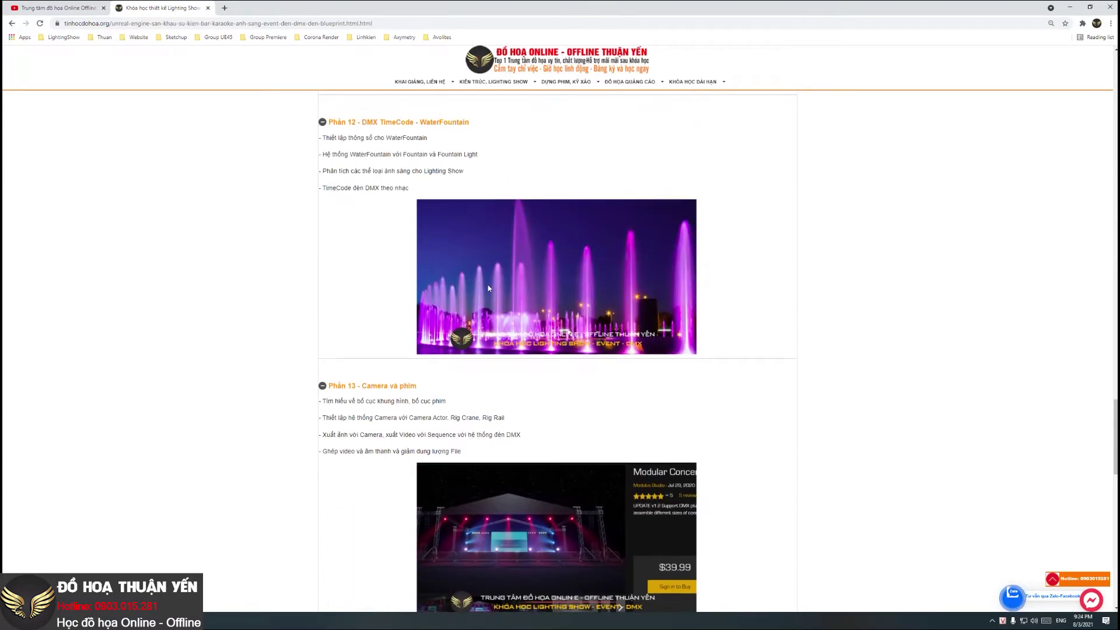
{"action": "scroll", "coordinate": [520, 274], "scroll_direction": "up", "scroll_amount": 2}
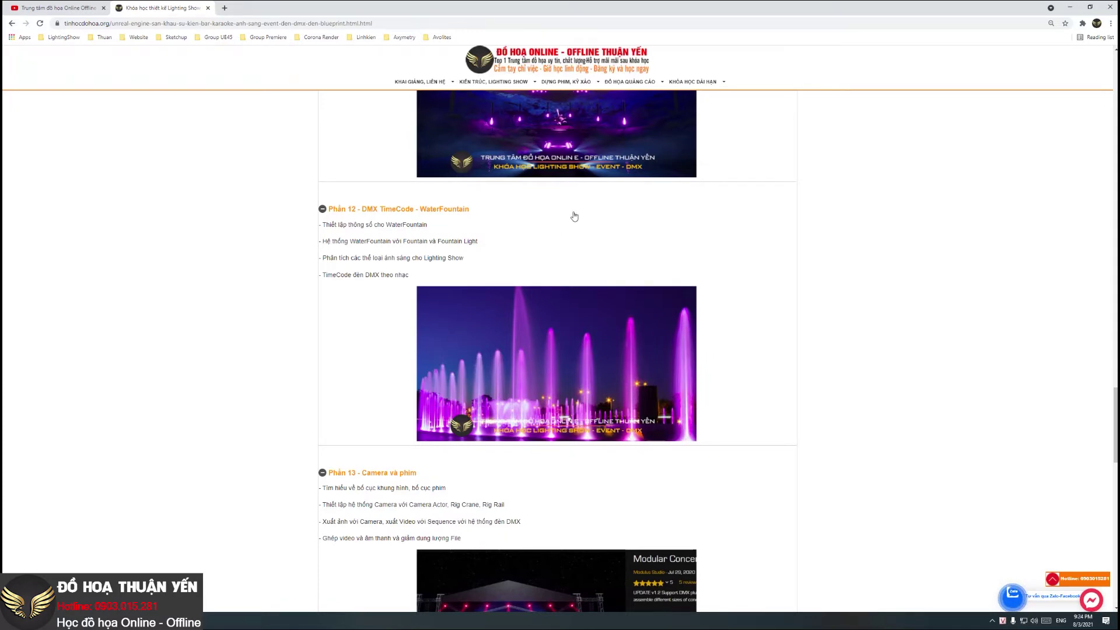
{"action": "scroll", "coordinate": [579, 274], "scroll_direction": "down", "scroll_amount": 3}
{"action": "scroll", "coordinate": [639, 395], "scroll_direction": "down", "scroll_amount": 3}
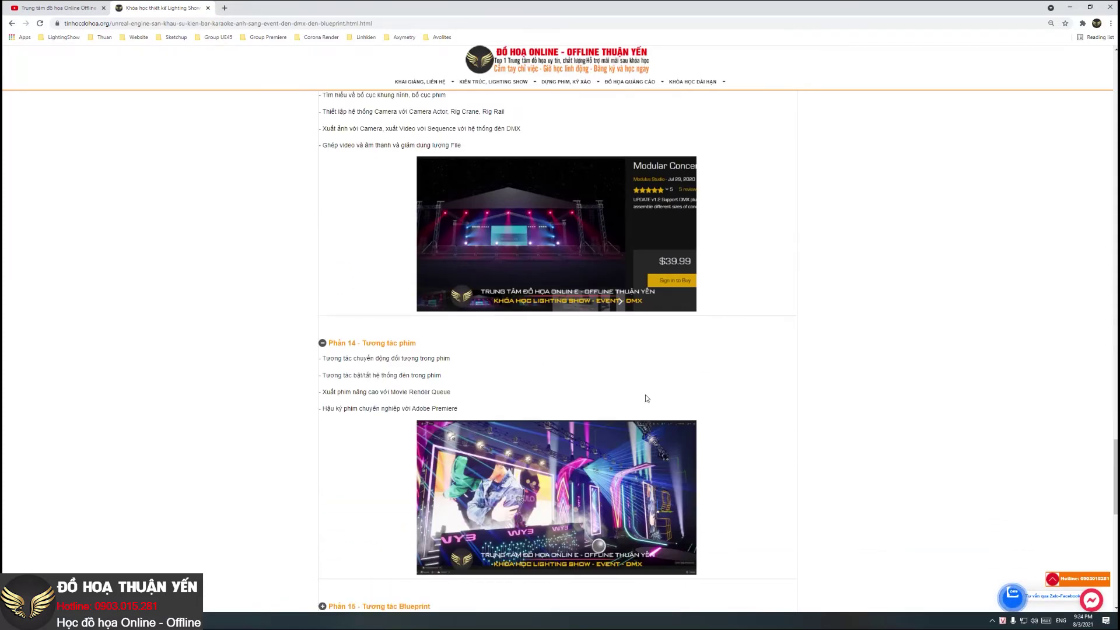
{"action": "scroll", "coordinate": [640, 395], "scroll_direction": "down", "scroll_amount": 3}
{"action": "scroll", "coordinate": [663, 403], "scroll_direction": "down", "scroll_amount": 1}
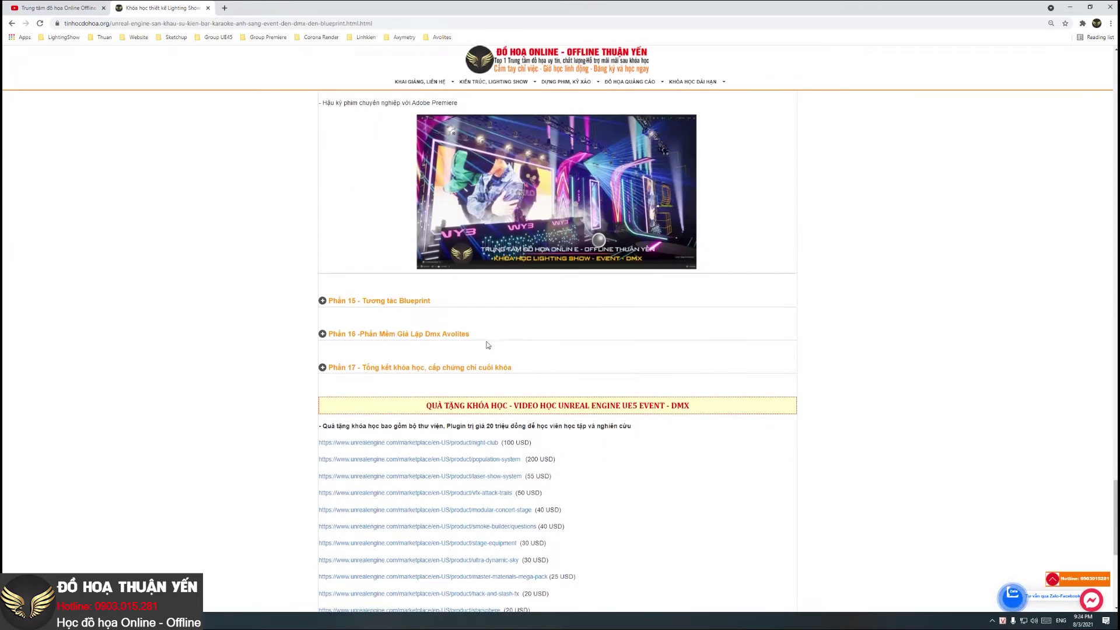
{"action": "left_click", "coordinate": [426, 339]}
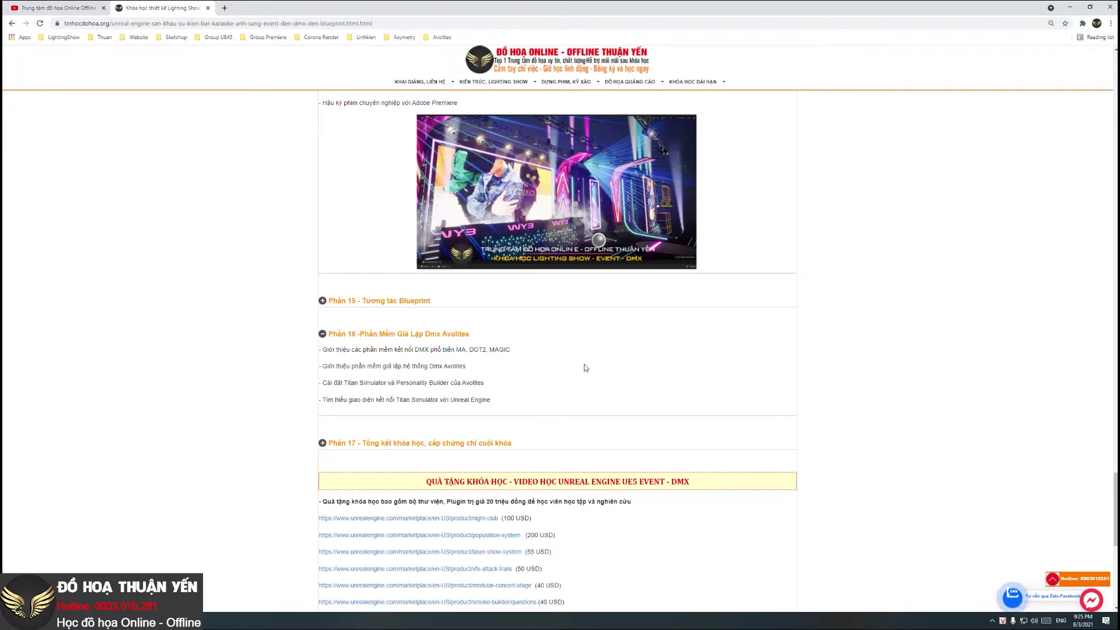
Step: Return to the top of the syllabus and expand Phần 1 and Phần 2
{"action": "scroll", "coordinate": [583, 350], "scroll_direction": "up", "scroll_amount": 3}
{"action": "scroll", "coordinate": [408, 344], "scroll_direction": "up", "scroll_amount": 5}
{"action": "scroll", "coordinate": [330, 338], "scroll_direction": "up", "scroll_amount": 6}
{"action": "scroll", "coordinate": [330, 338], "scroll_direction": "up", "scroll_amount": 5}
{"action": "scroll", "coordinate": [359, 311], "scroll_direction": "up", "scroll_amount": 5}
{"action": "scroll", "coordinate": [378, 357], "scroll_direction": "up", "scroll_amount": 5}
{"action": "scroll", "coordinate": [397, 365], "scroll_direction": "up", "scroll_amount": 5}
{"action": "scroll", "coordinate": [392, 366], "scroll_direction": "down", "scroll_amount": 3}
{"action": "left_click", "coordinate": [426, 245]}
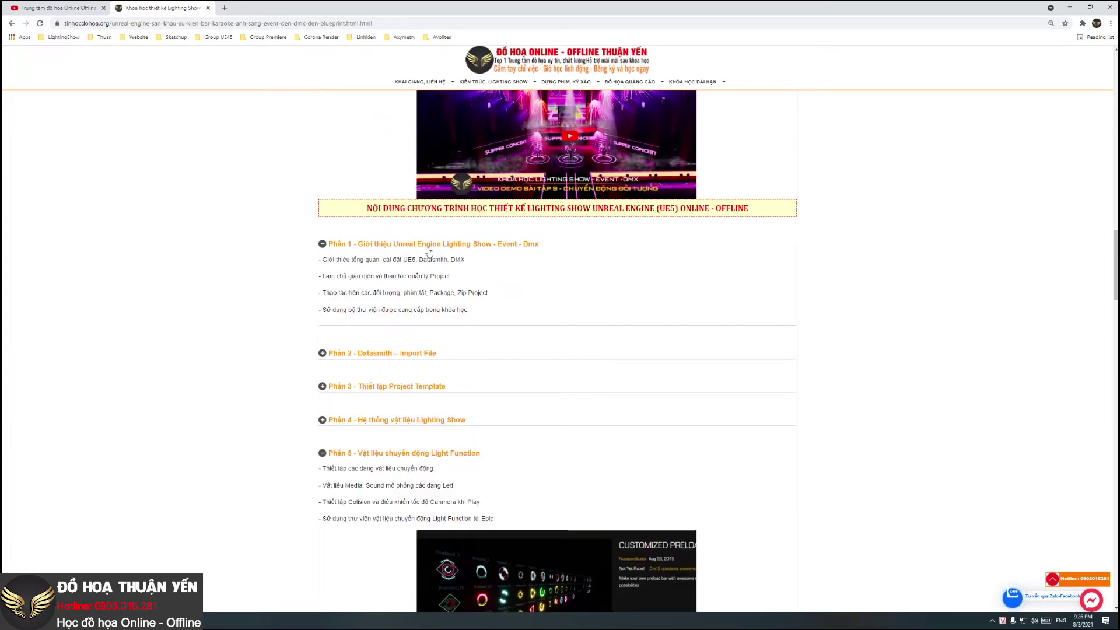
{"action": "left_click", "coordinate": [386, 356]}
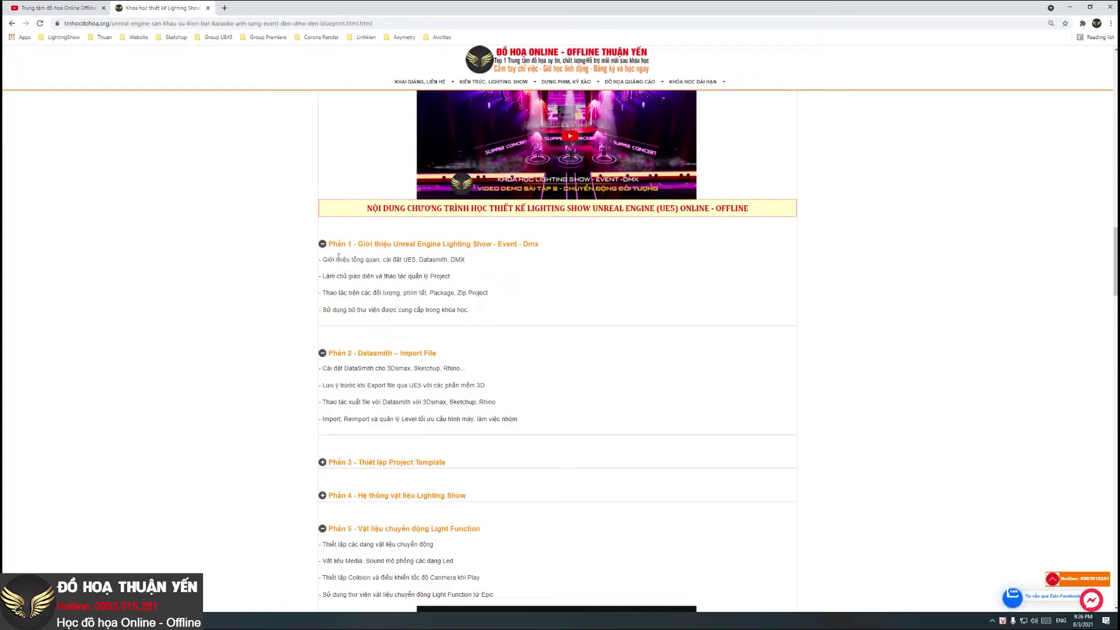
{"action": "left_click_drag", "start_coordinate": [338, 260], "coordinate": [423, 260]}
Step: Expand syllabus sections Phần 3 and Phần 4
{"action": "scroll", "coordinate": [493, 339], "scroll_direction": "down", "scroll_amount": 4}
{"action": "scroll", "coordinate": [399, 344], "scroll_direction": "down", "scroll_amount": 3}
{"action": "left_click", "coordinate": [402, 335]}
{"action": "scroll", "coordinate": [375, 449], "scroll_direction": "down", "scroll_amount": 2}
{"action": "left_click", "coordinate": [377, 466]}
Step: Expand syllabus sections Phần 6, Phần 7, Phần 8 and Phần 9
{"action": "scroll", "coordinate": [376, 471], "scroll_direction": "down", "scroll_amount": 3}
{"action": "scroll", "coordinate": [429, 440], "scroll_direction": "down", "scroll_amount": 3}
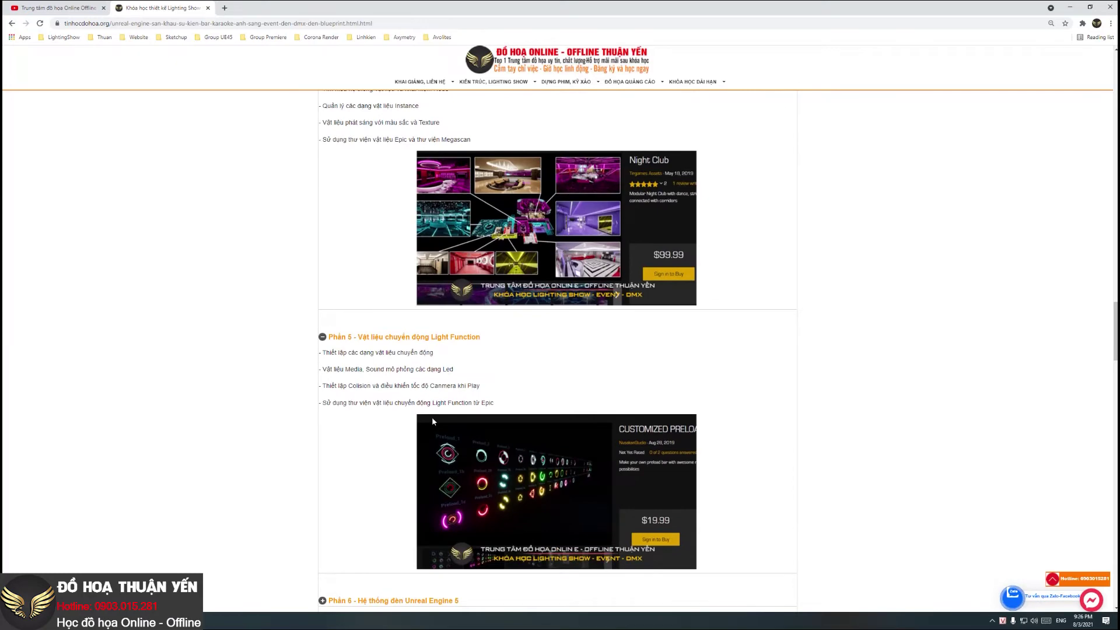
{"action": "scroll", "coordinate": [510, 470], "scroll_direction": "down", "scroll_amount": 3}
{"action": "left_click", "coordinate": [370, 379]}
{"action": "scroll", "coordinate": [597, 401], "scroll_direction": "down", "scroll_amount": 1}
{"action": "left_click", "coordinate": [373, 519]}
{"action": "scroll", "coordinate": [600, 489], "scroll_direction": "down", "scroll_amount": 6}
{"action": "left_click", "coordinate": [428, 385]}
{"action": "scroll", "coordinate": [486, 383], "scroll_direction": "down", "scroll_amount": 3}
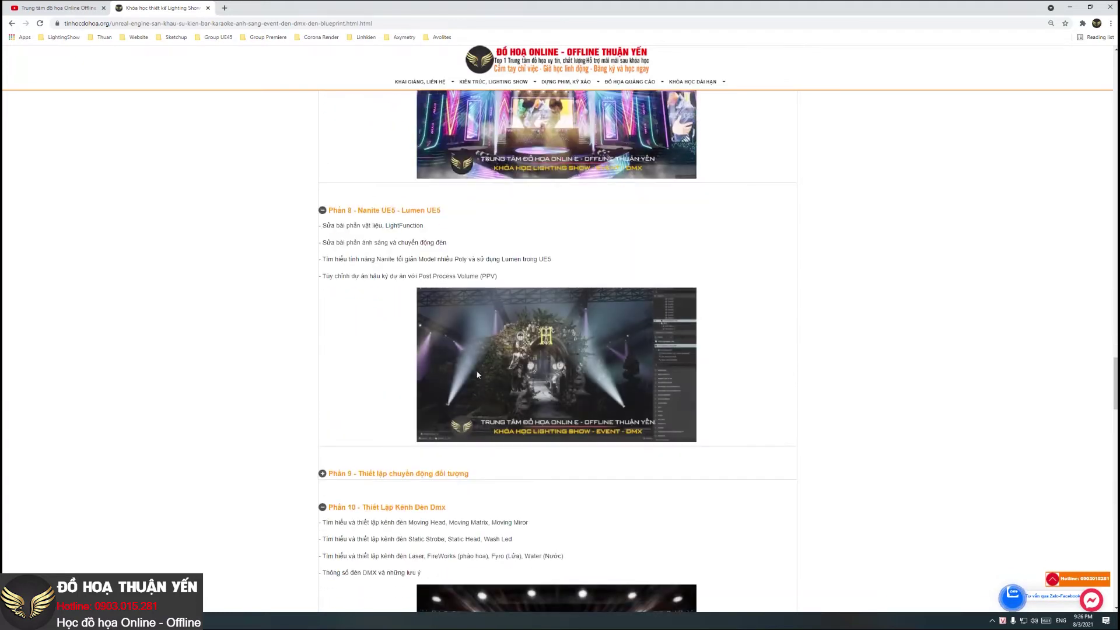
{"action": "left_click", "coordinate": [409, 472]}
Step: Expand the Phần 15 Tương tác Blueprint section further down the syllabus
{"action": "scroll", "coordinate": [615, 445], "scroll_direction": "down", "scroll_amount": 3}
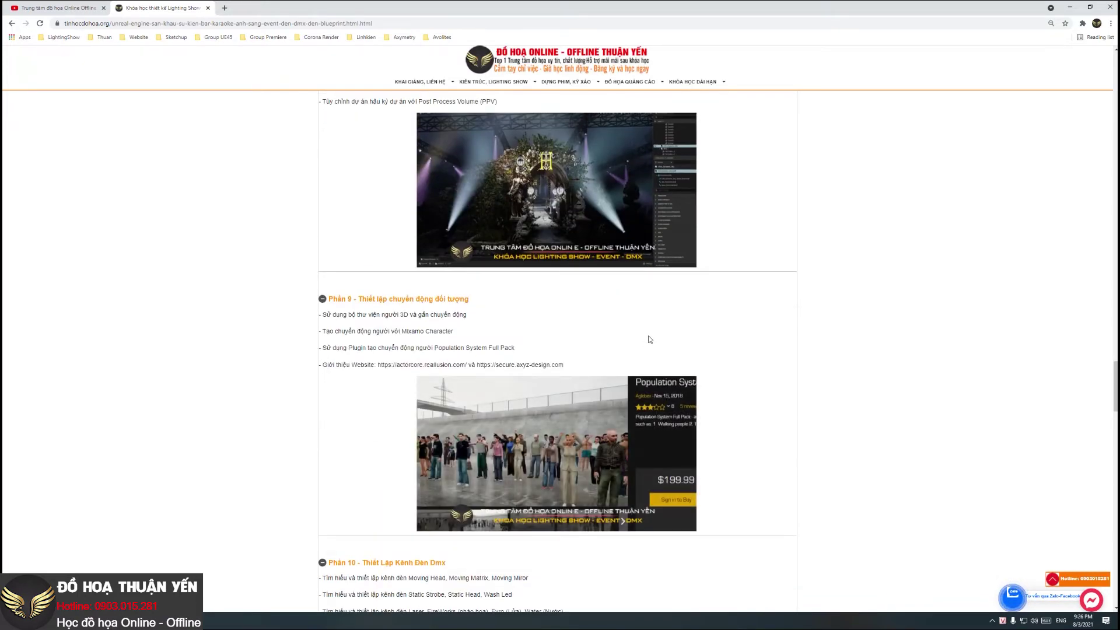
{"action": "scroll", "coordinate": [625, 349], "scroll_direction": "down", "scroll_amount": 2}
{"action": "scroll", "coordinate": [622, 463], "scroll_direction": "down", "scroll_amount": 3}
{"action": "scroll", "coordinate": [584, 471], "scroll_direction": "down", "scroll_amount": 2}
{"action": "scroll", "coordinate": [525, 481], "scroll_direction": "down", "scroll_amount": 3}
{"action": "scroll", "coordinate": [466, 491], "scroll_direction": "down", "scroll_amount": 3}
{"action": "scroll", "coordinate": [467, 494], "scroll_direction": "down", "scroll_amount": 2}
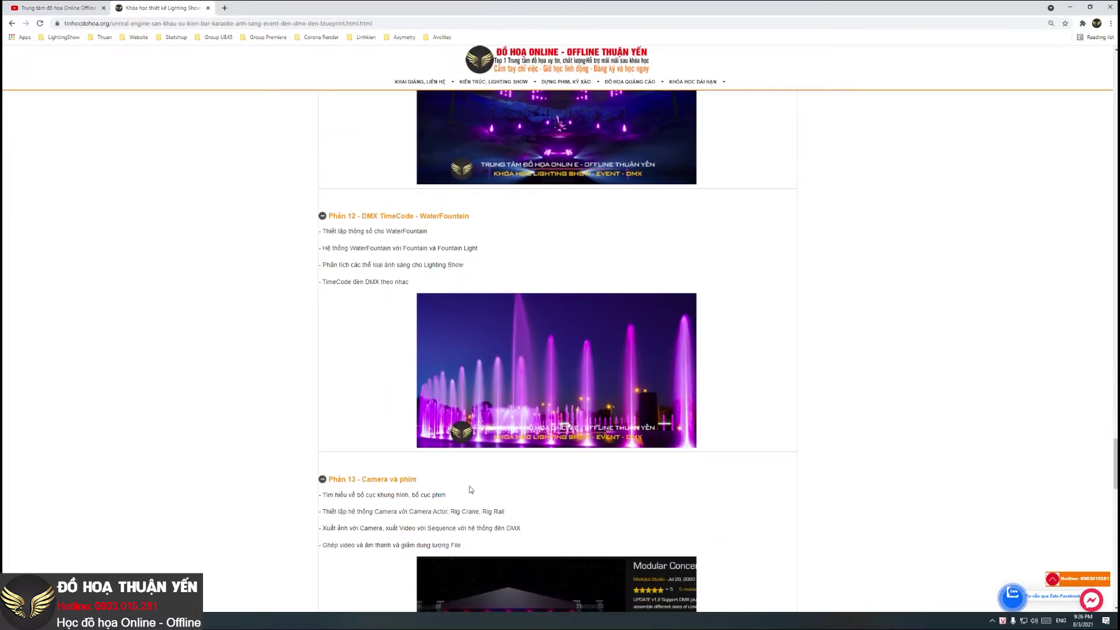
{"action": "scroll", "coordinate": [663, 462], "scroll_direction": "down", "scroll_amount": 3}
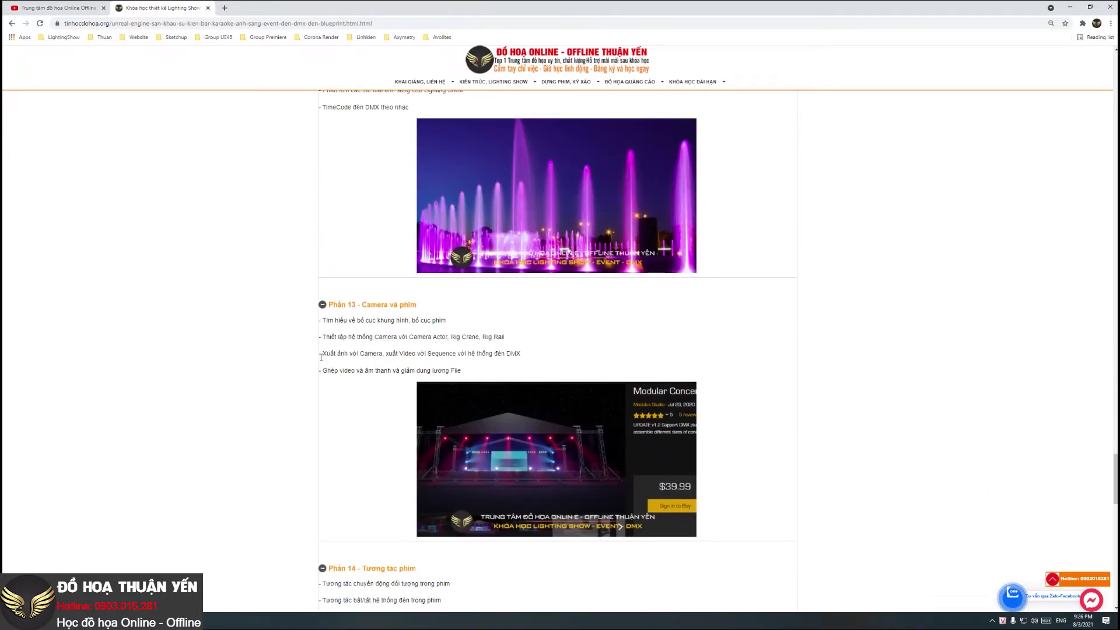
{"action": "scroll", "coordinate": [307, 385], "scroll_direction": "down", "scroll_amount": 3}
{"action": "scroll", "coordinate": [611, 504], "scroll_direction": "down", "scroll_amount": 3}
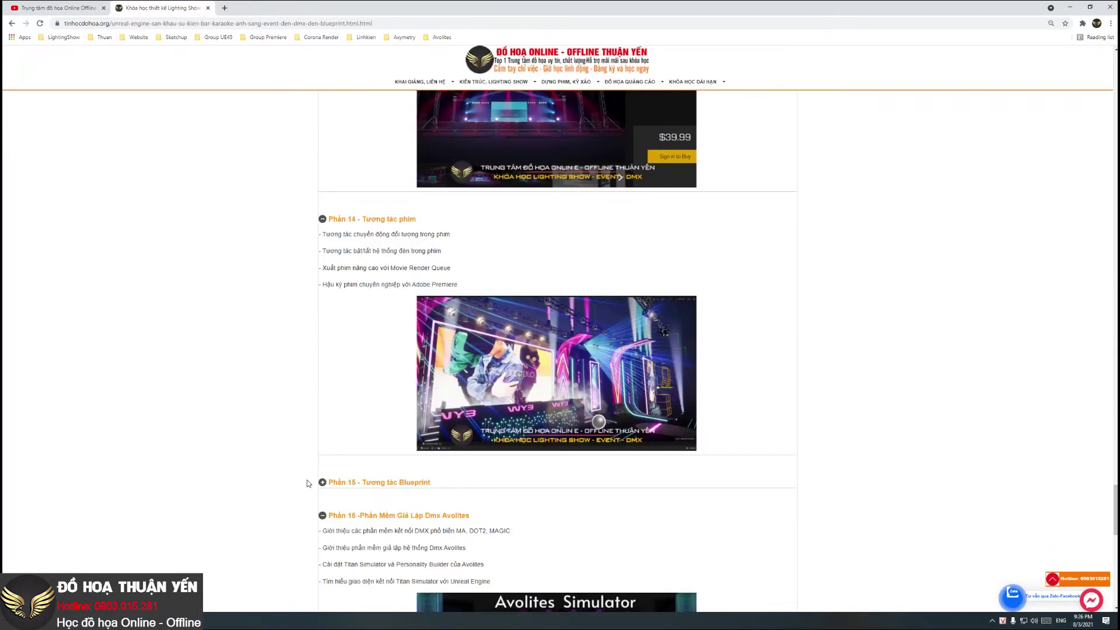
{"action": "left_click", "coordinate": [355, 484]}
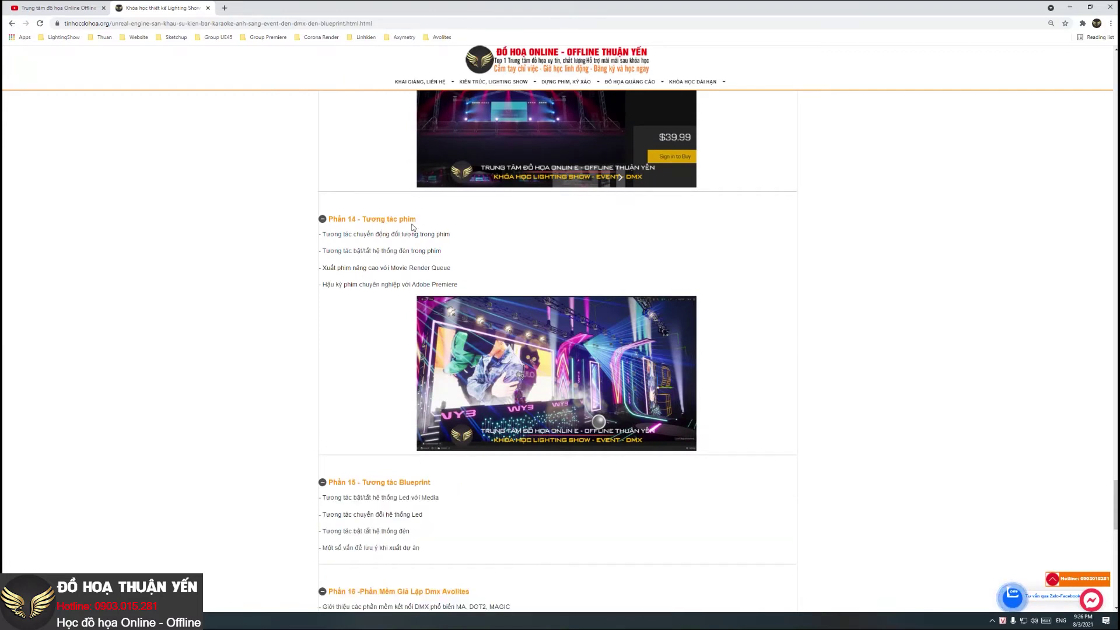
Step: Highlight the words 'Adobe Premiere', clear the highlight, and review the remaining syllabus
{"action": "left_click_drag", "start_coordinate": [457, 285], "coordinate": [415, 284]}
{"action": "left_click", "coordinate": [411, 285]}
{"action": "scroll", "coordinate": [298, 396], "scroll_direction": "down", "scroll_amount": 4}
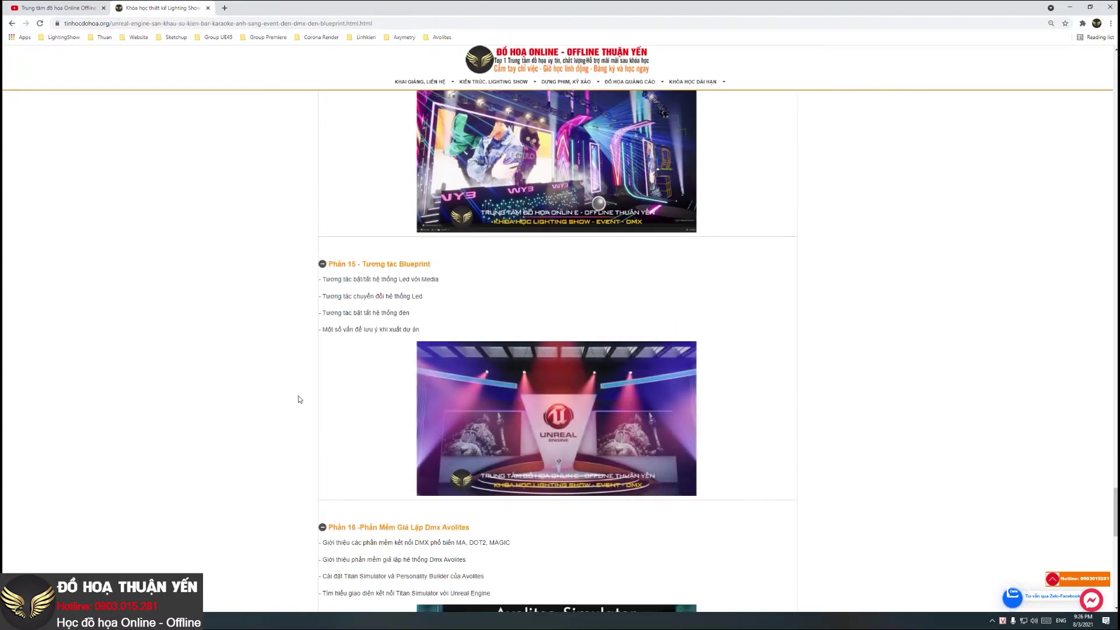
{"action": "scroll", "coordinate": [320, 407], "scroll_direction": "down", "scroll_amount": 3}
{"action": "scroll", "coordinate": [309, 399], "scroll_direction": "down", "scroll_amount": 4}
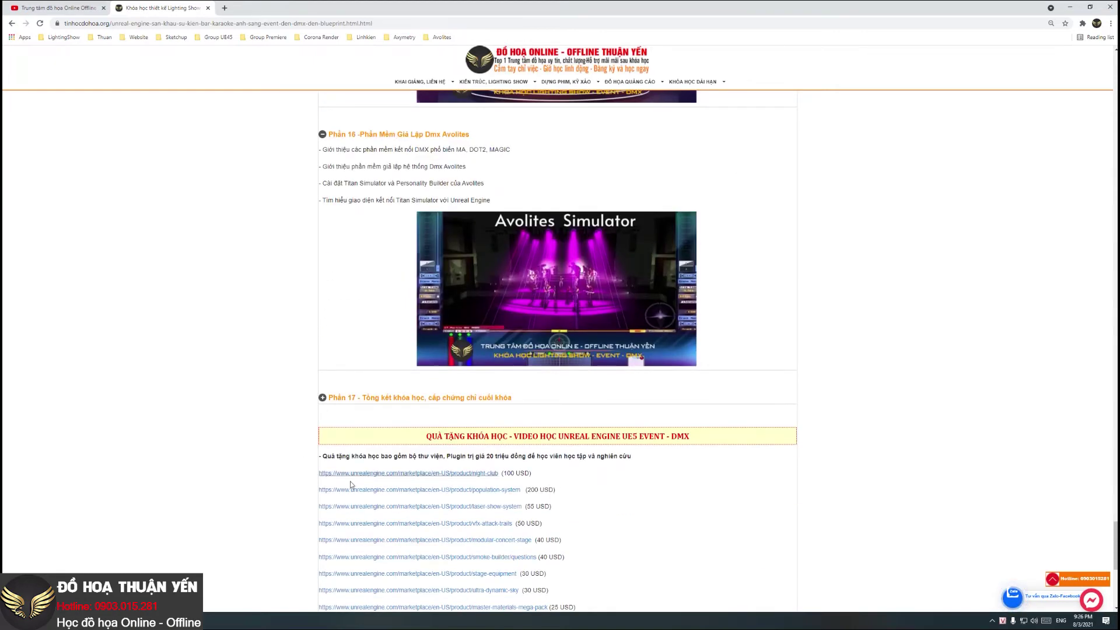
{"action": "scroll", "coordinate": [390, 451], "scroll_direction": "up", "scroll_amount": 4}
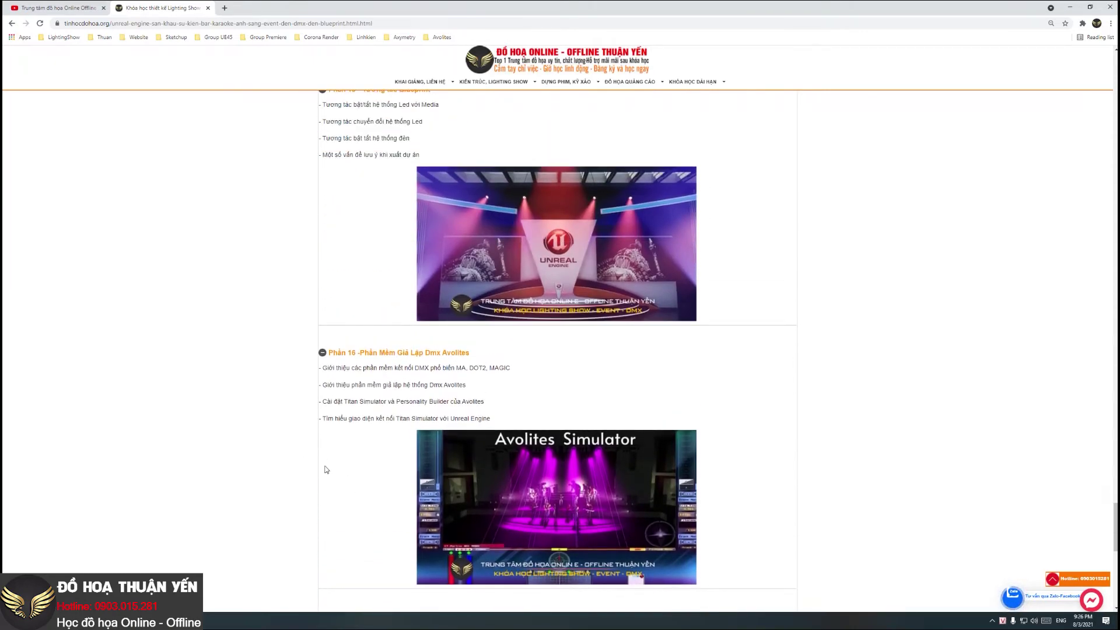
{"action": "scroll", "coordinate": [446, 431], "scroll_direction": "down", "scroll_amount": 1}
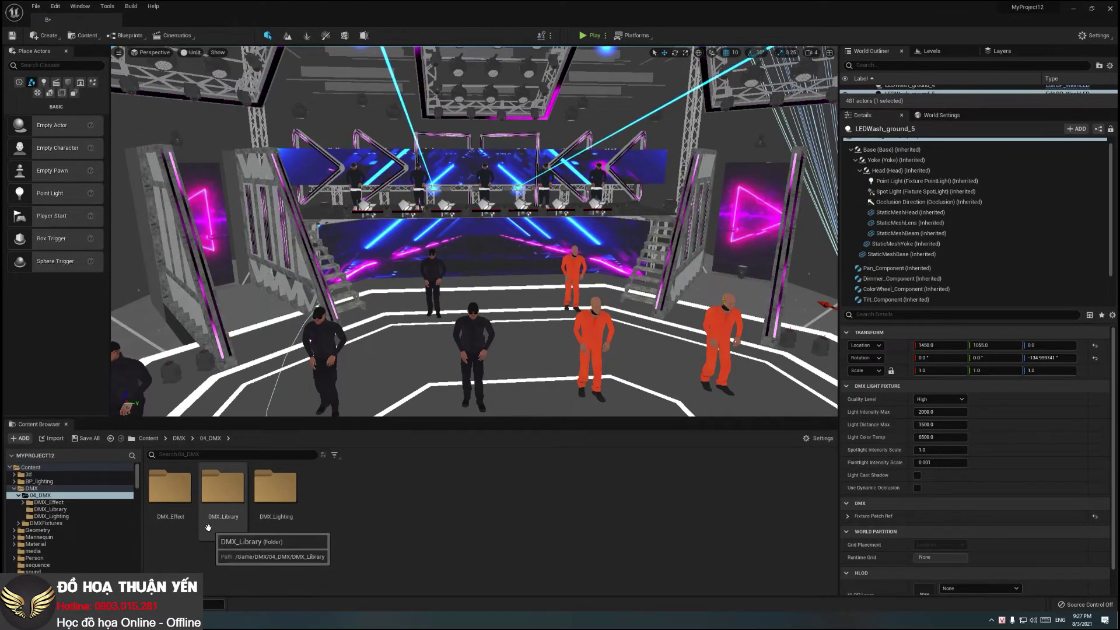
Step: Leave DMX_Effect, return to Content, and open the laser level sequence from the sequence folder
{"action": "double_click", "coordinate": [155, 491]}
{"action": "left_click", "coordinate": [210, 438]}
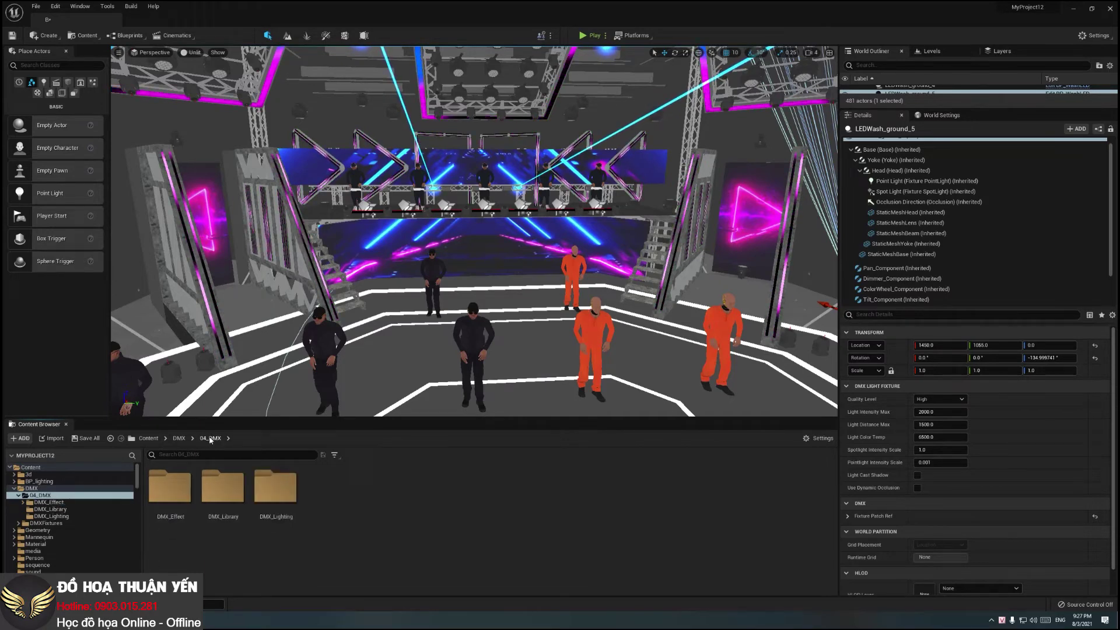
{"action": "left_click", "coordinate": [176, 439]}
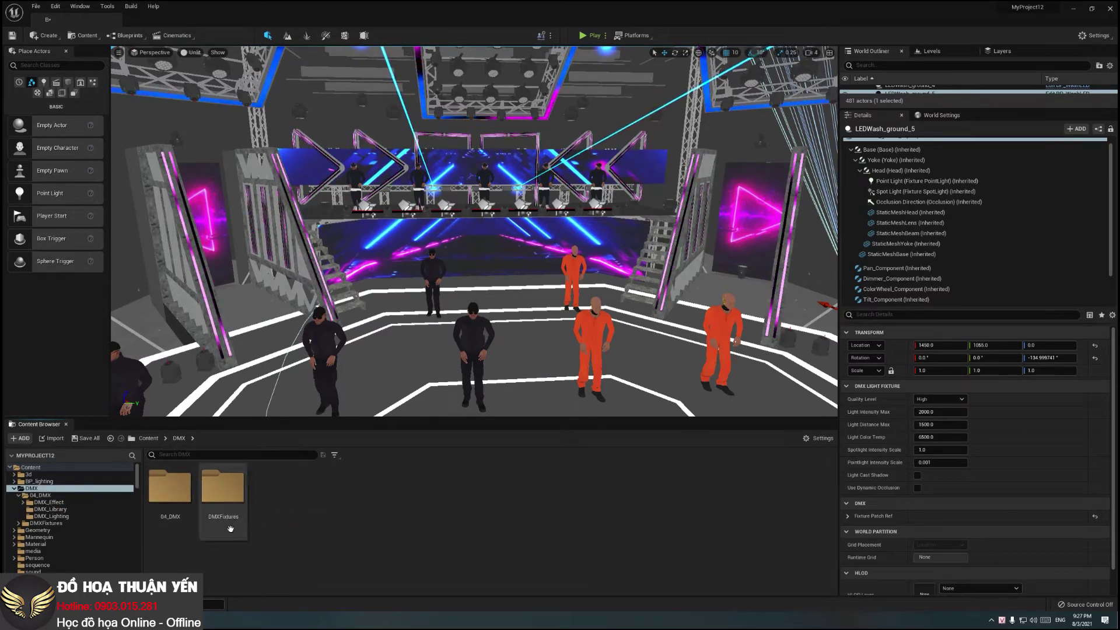
{"action": "left_click", "coordinate": [148, 438]}
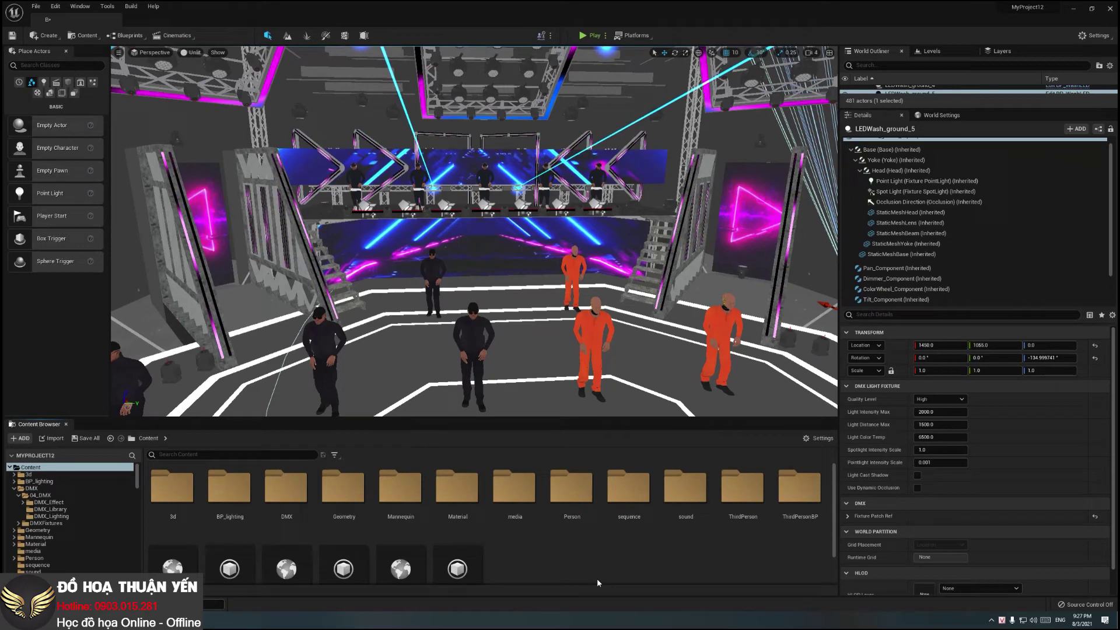
{"action": "double_click", "coordinate": [628, 496]}
{"action": "double_click", "coordinate": [223, 490]}
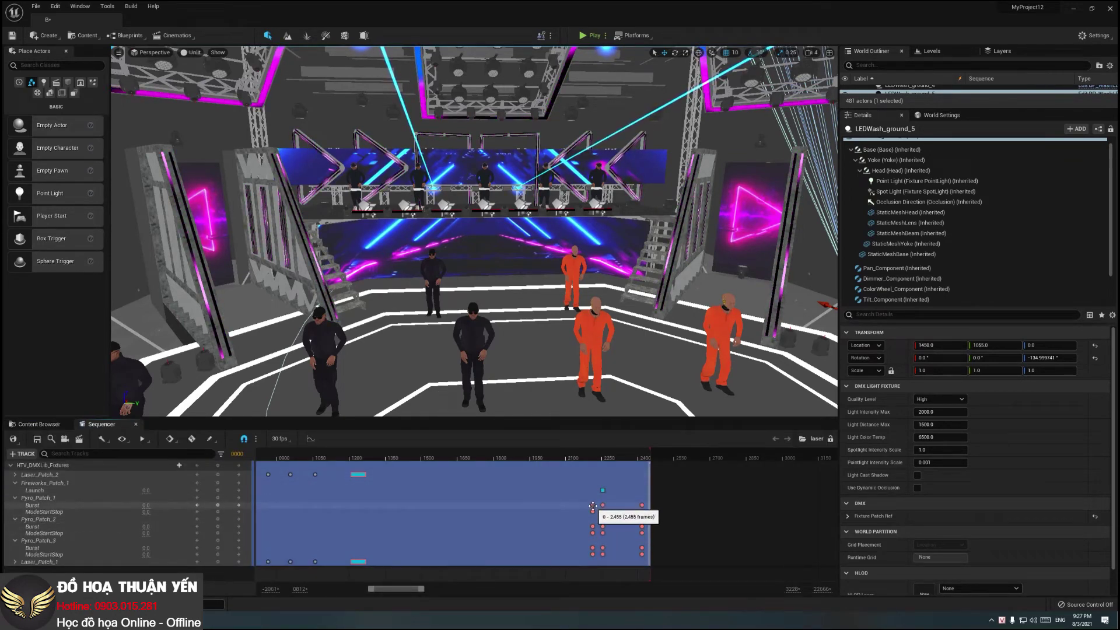
Step: Scrub the laser sequence through frames 2184–2251 to preview the pyro cue, then close Unreal without saving
{"action": "left_click", "coordinate": [586, 453]}
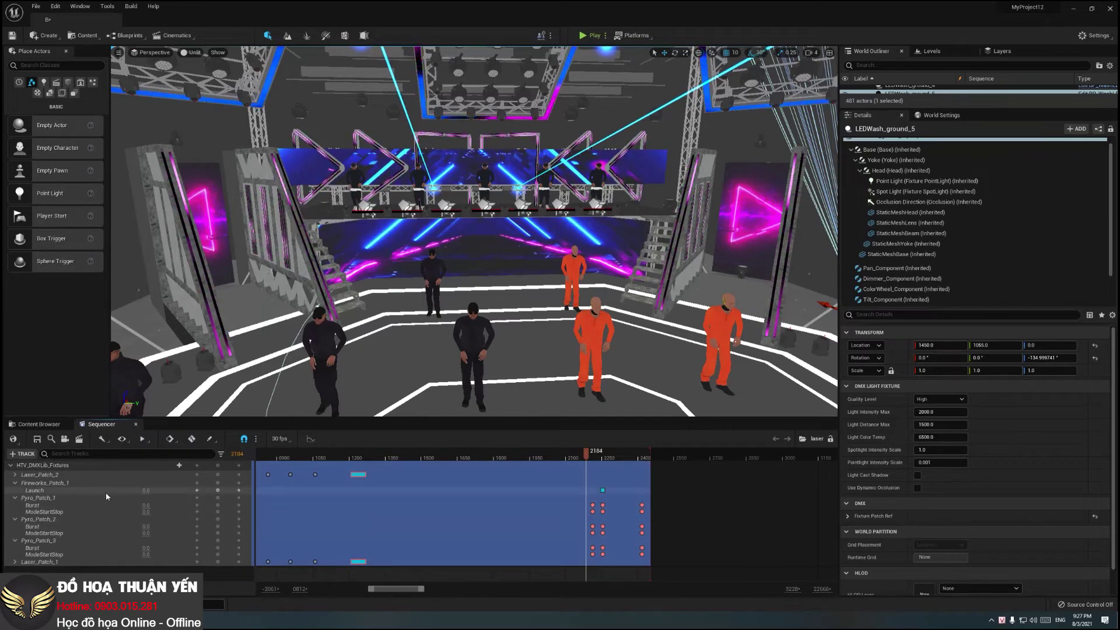
{"action": "left_click_drag", "start_coordinate": [587, 460], "coordinate": [593, 462]}
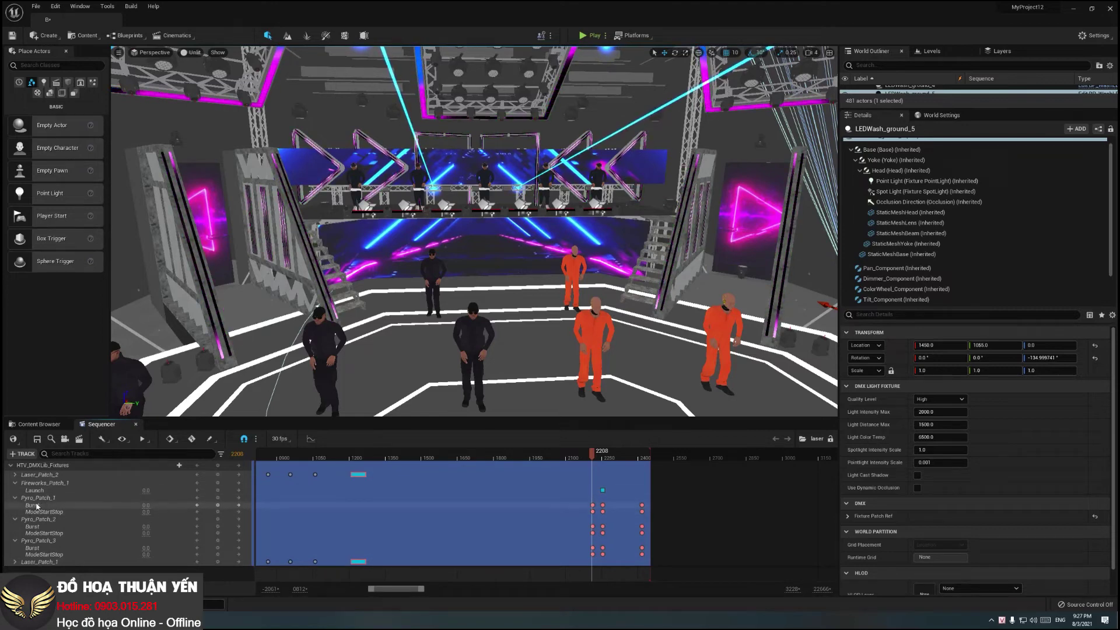
{"action": "left_click_drag", "start_coordinate": [591, 454], "coordinate": [604, 458]}
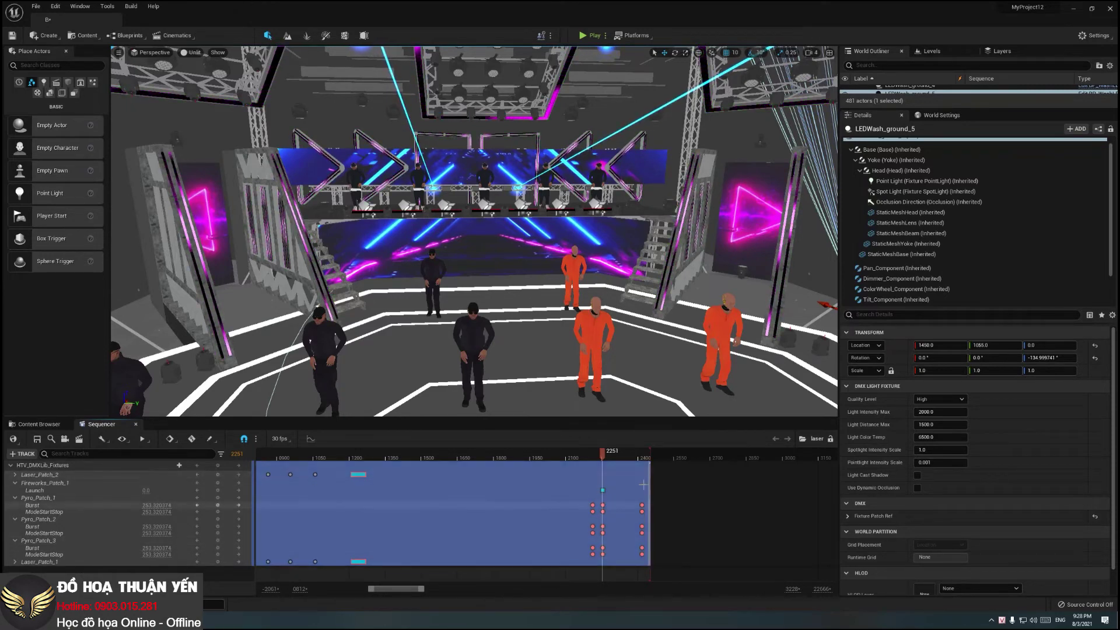
{"action": "mouse_move", "coordinate": [602, 453]}
{"action": "left_mouse_down"}
{"action": "mouse_move", "coordinate": [593, 460]}
{"action": "mouse_move", "coordinate": [607, 465]}
{"action": "mouse_move", "coordinate": [607, 518]}
{"action": "left_mouse_up"}
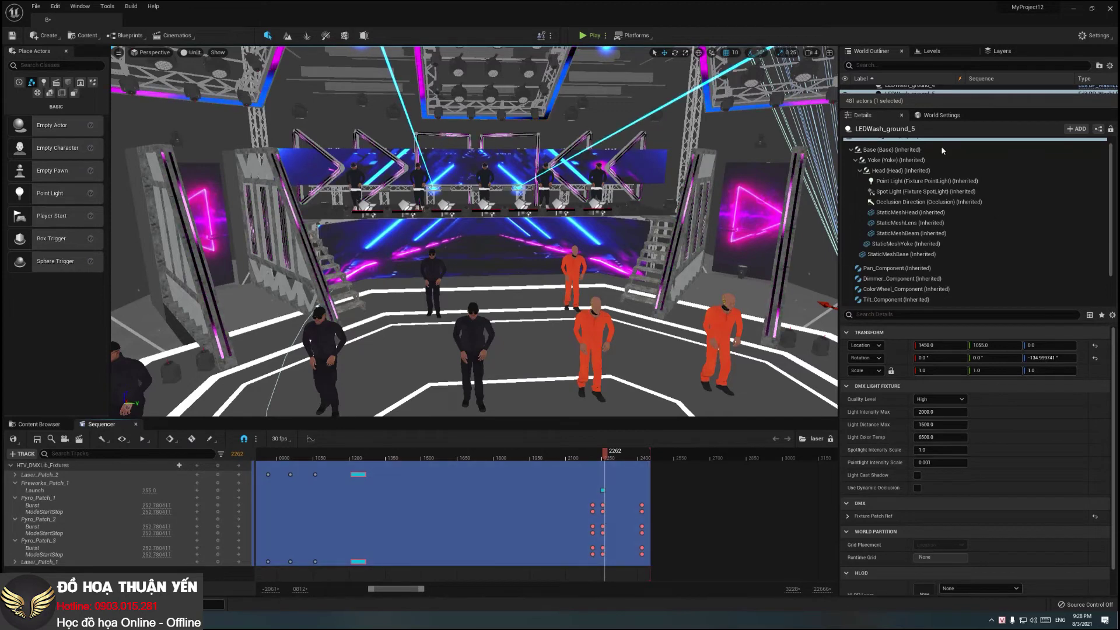
{"action": "left_click", "coordinate": [1111, 9]}
{"action": "left_click", "coordinate": [617, 408]}
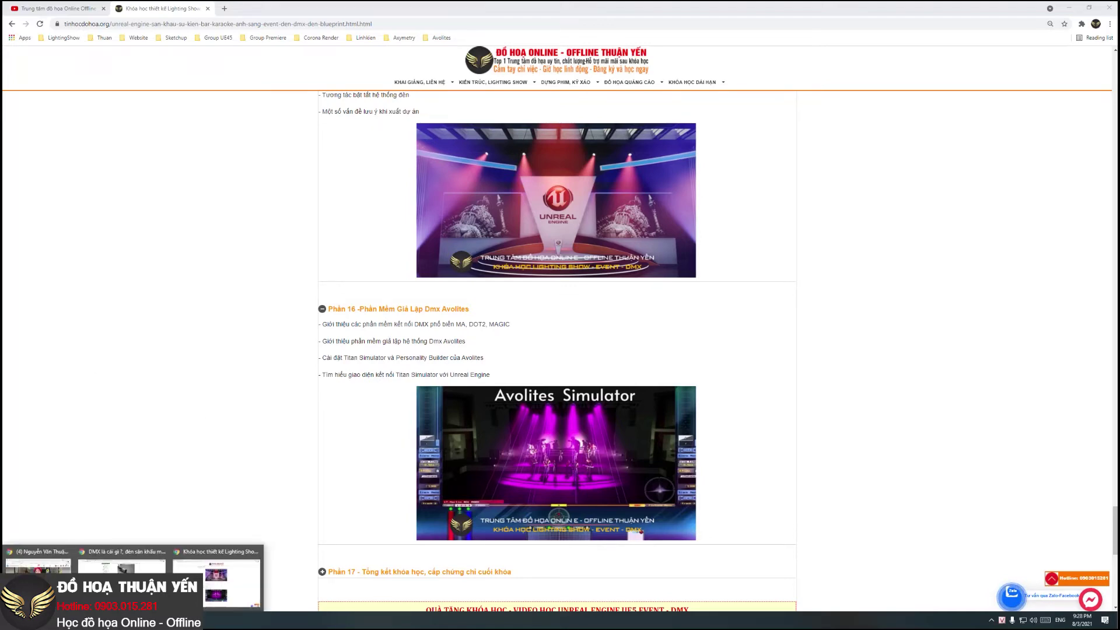
Step: Flip through the Avolites and Chamsys eBay tabs, then bring the course syllabus window forward
{"action": "left_click", "coordinate": [224, 522]}
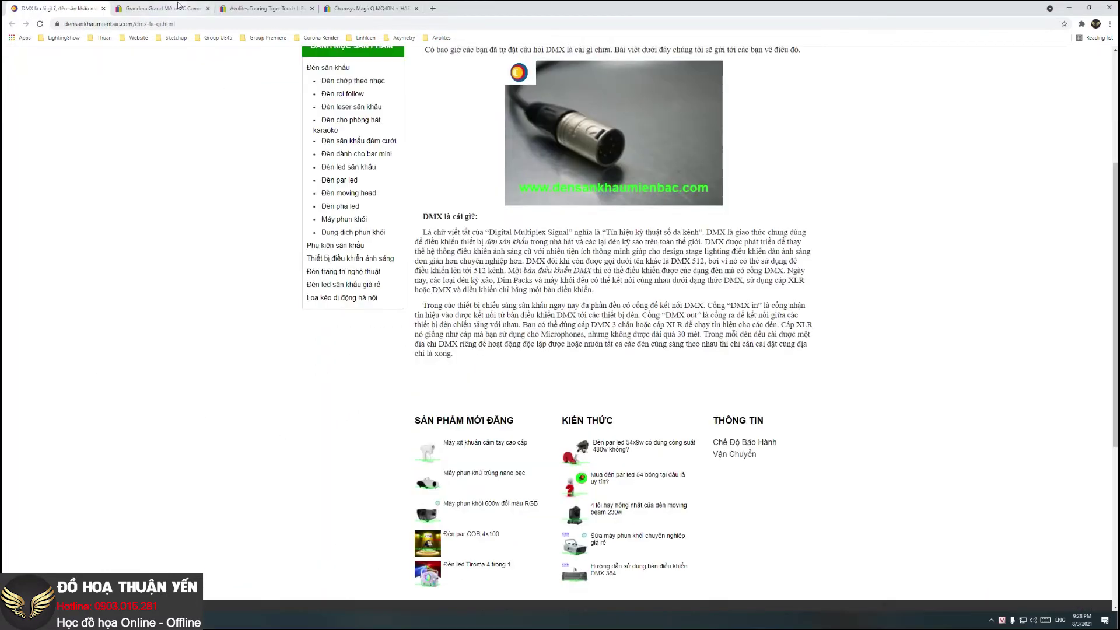
{"action": "left_click", "coordinate": [178, 8]}
{"action": "left_click", "coordinate": [304, 8]}
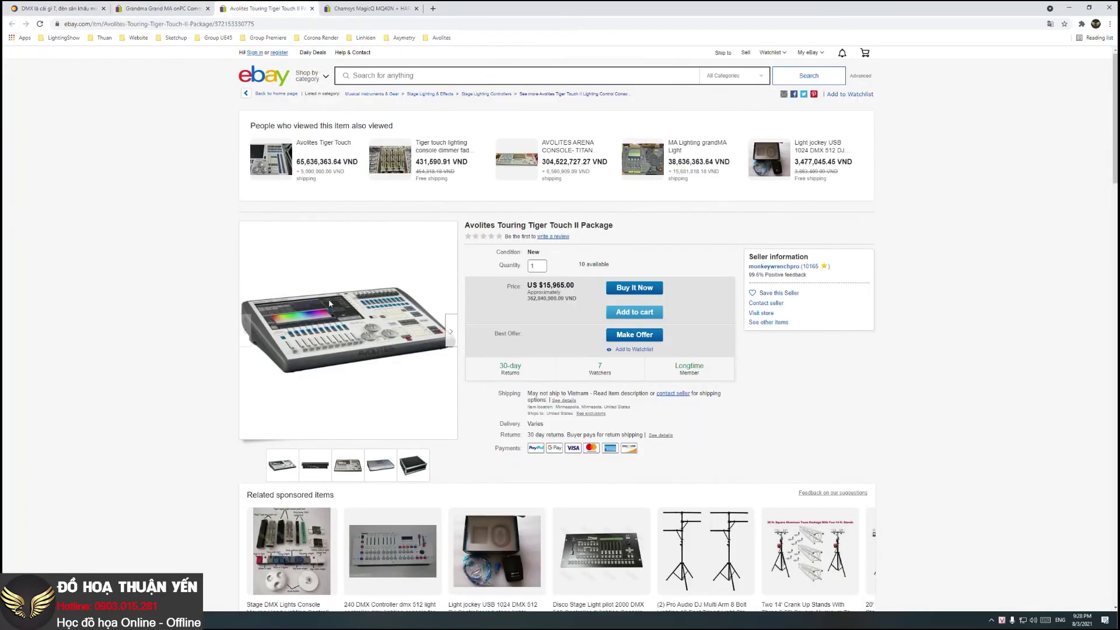
{"action": "left_click", "coordinate": [365, 8]}
{"action": "left_click", "coordinate": [270, 8]}
{"action": "mouse_move", "coordinate": [131, 619]}
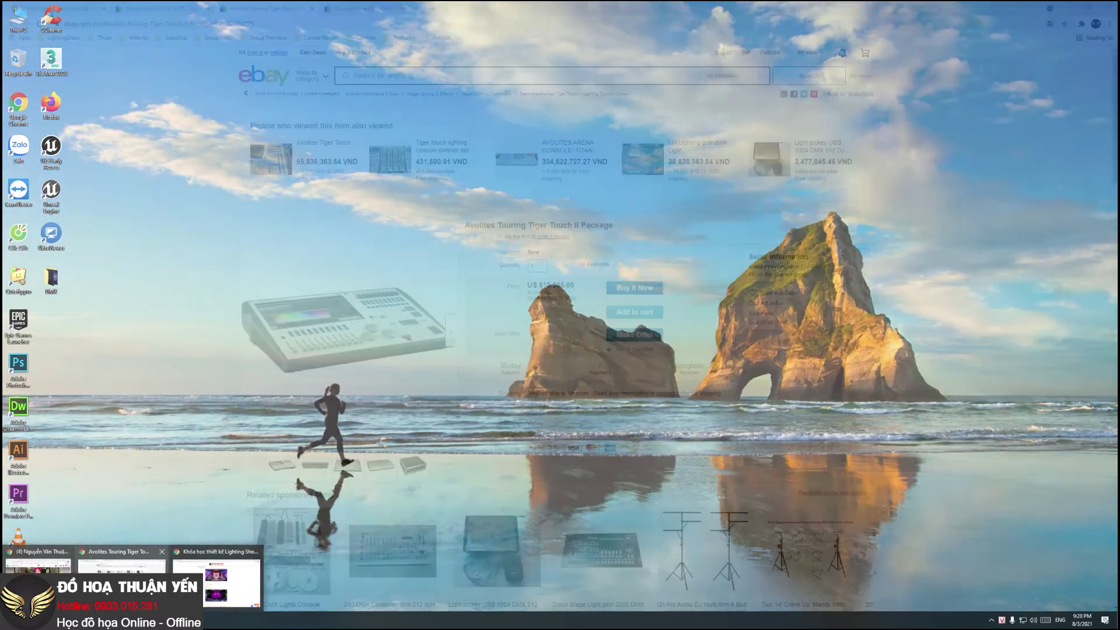
{"action": "left_click", "coordinate": [216, 581]}
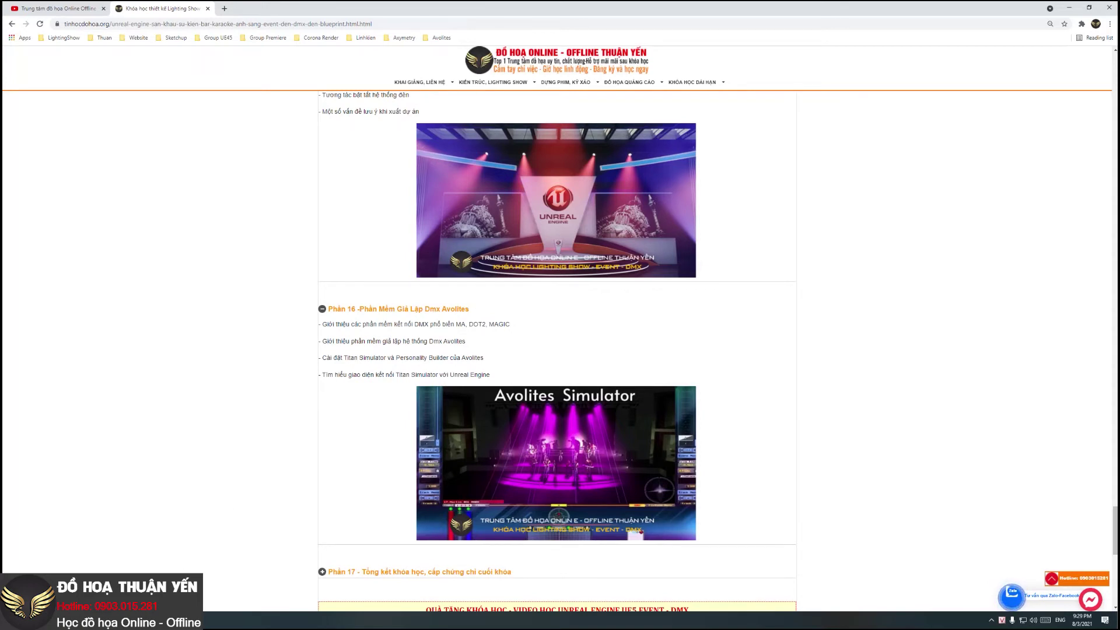
Step: Bring the Avolites eBay listing forward and view its rear, top, flight-case and fifth product photos
{"action": "left_click", "coordinate": [133, 621]}
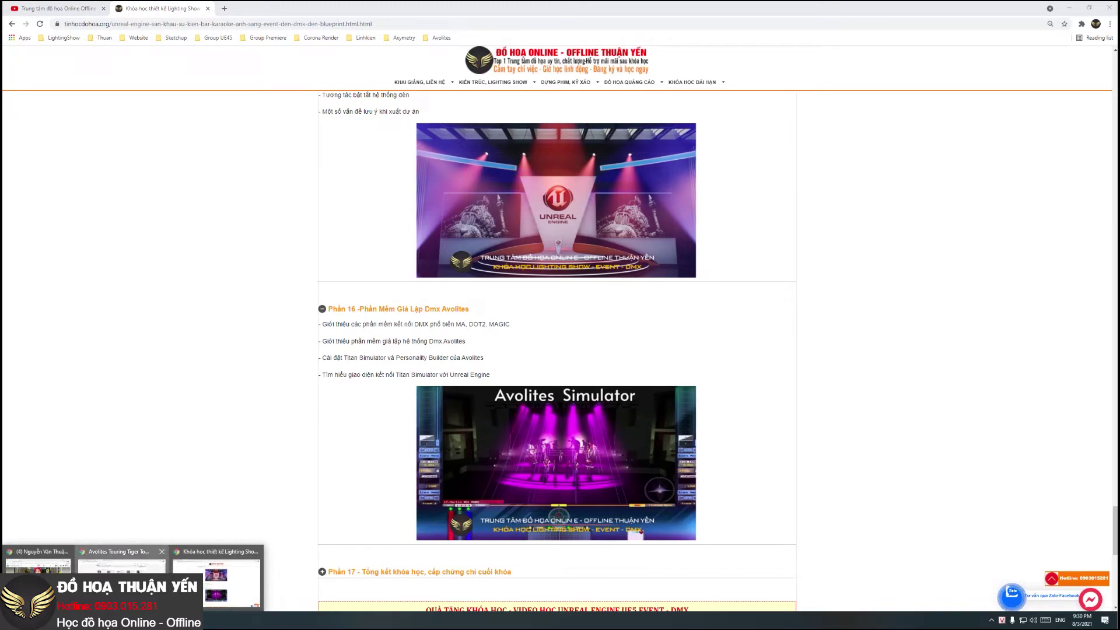
{"action": "left_click", "coordinate": [122, 574]}
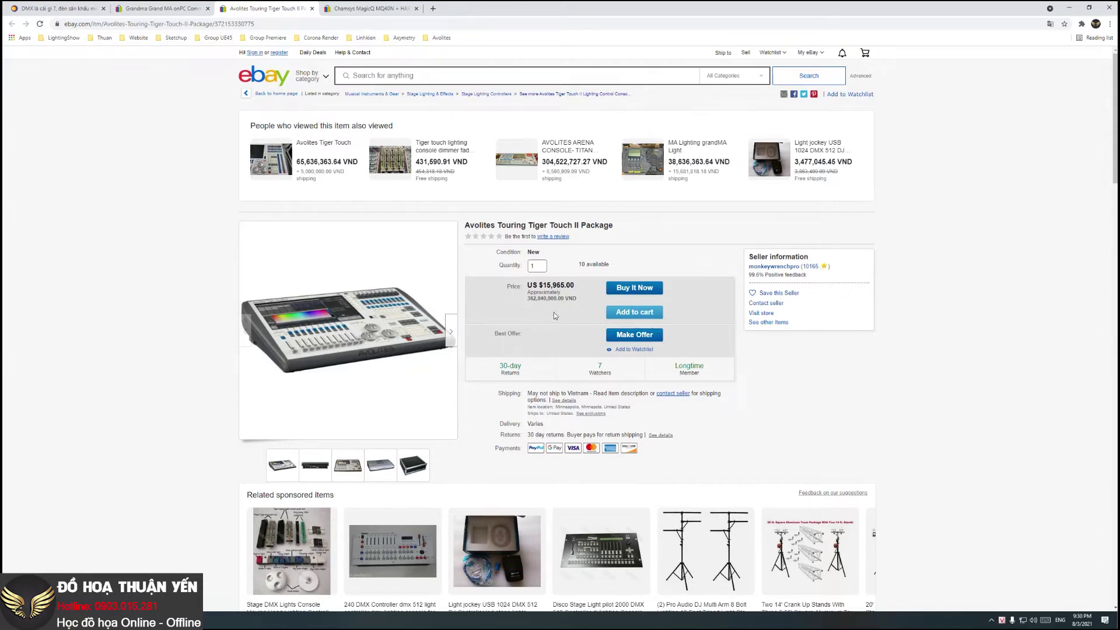
{"action": "left_click", "coordinate": [323, 470]}
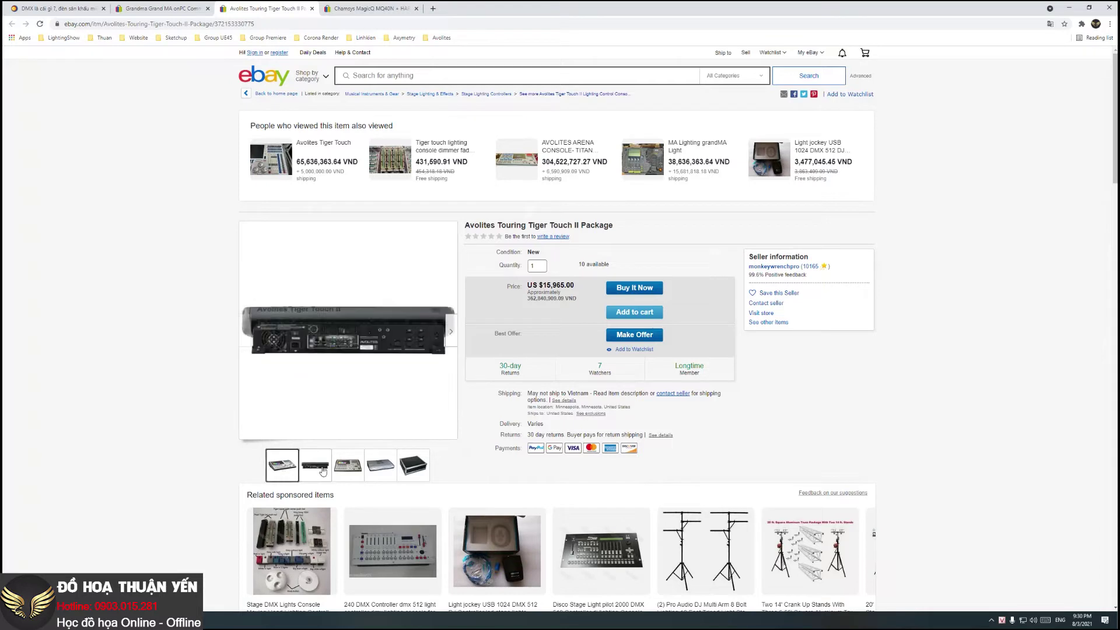
{"action": "left_click", "coordinate": [343, 463]}
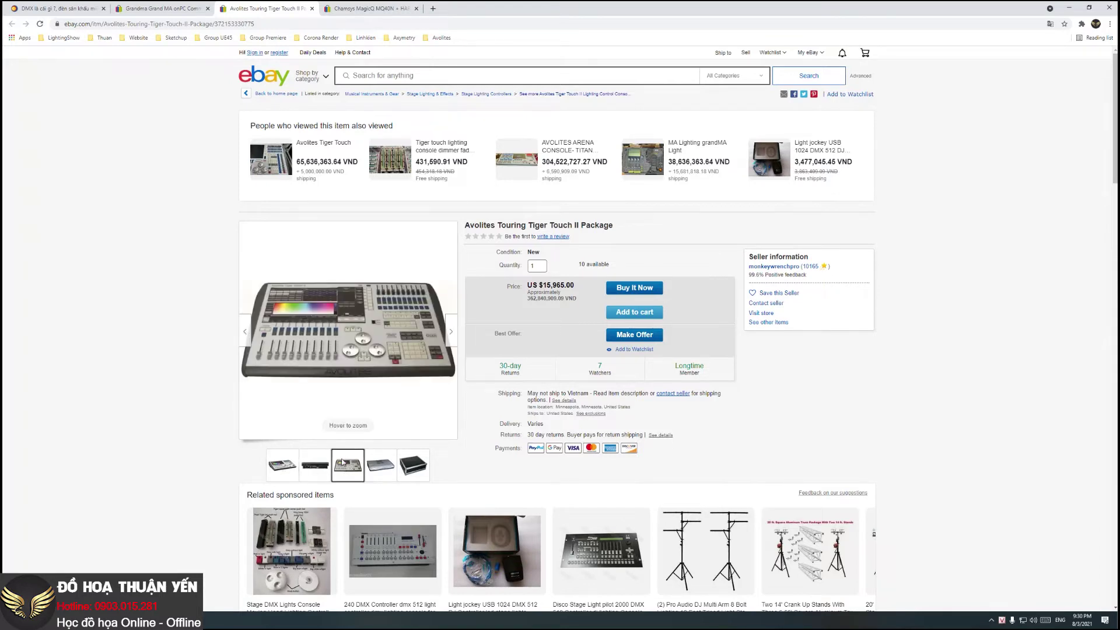
{"action": "left_click", "coordinate": [378, 467]}
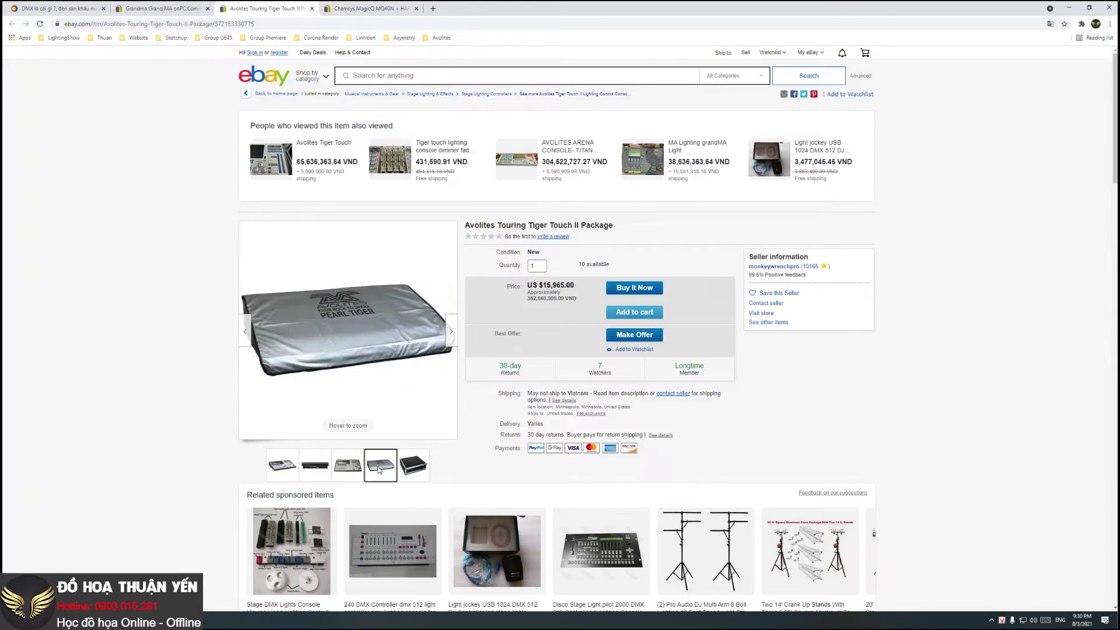
{"action": "left_click", "coordinate": [408, 470]}
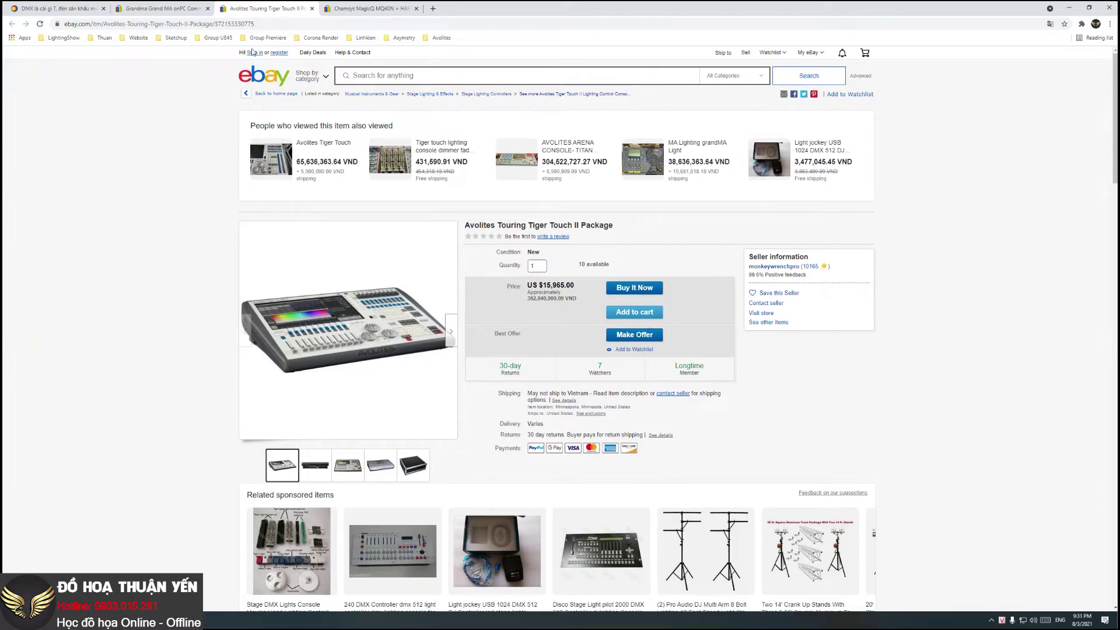
Step: From the Grandma MA onPC listing, visit the Leprecon LP-624 item, return, and scroll to related items
{"action": "left_click", "coordinate": [164, 8]}
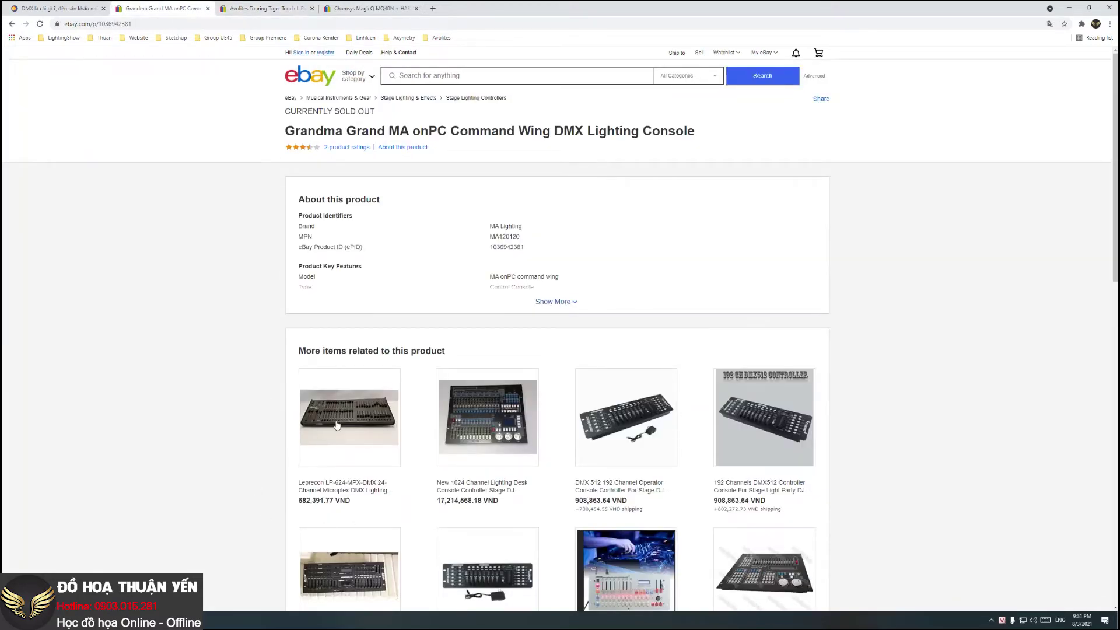
{"action": "left_click", "coordinate": [347, 420]}
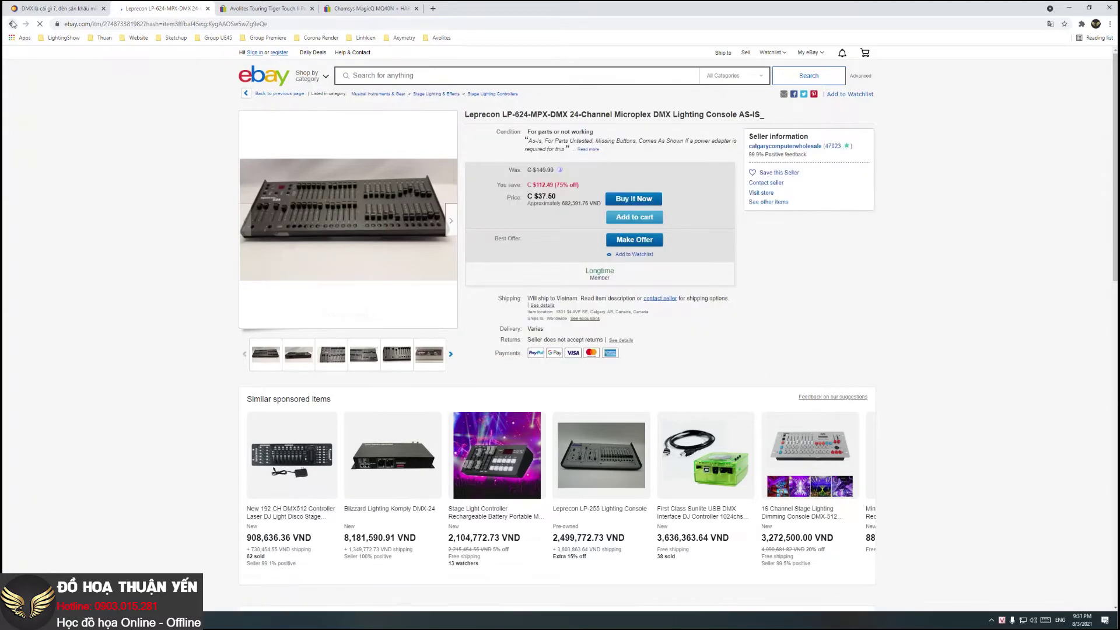
{"action": "key", "text": "alt+Left"}
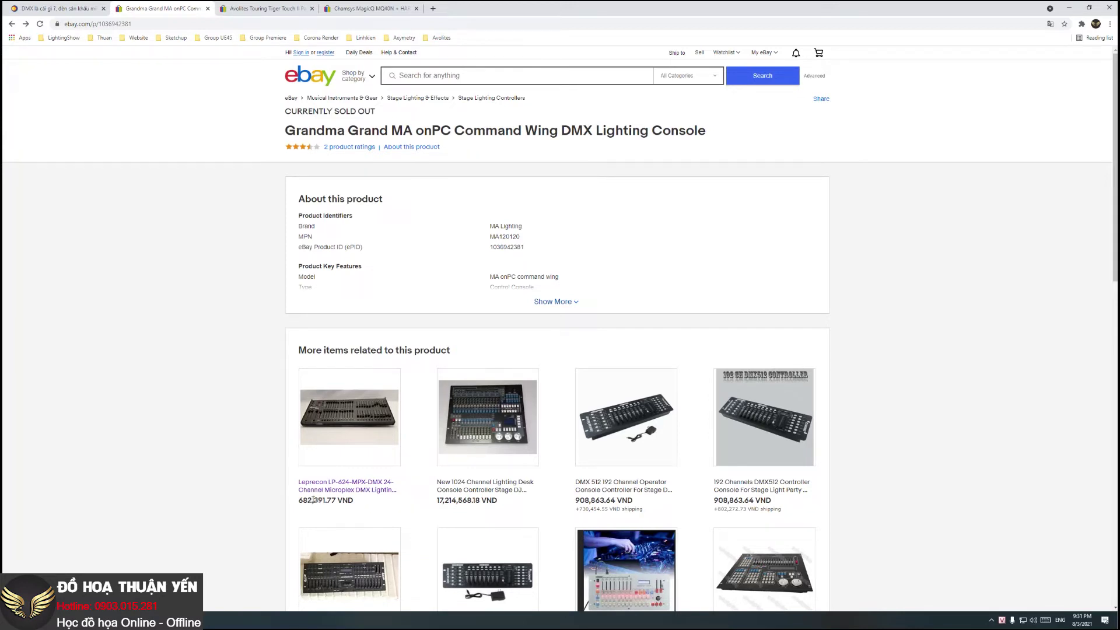
{"action": "scroll", "coordinate": [927, 490], "scroll_direction": "down", "scroll_amount": 1}
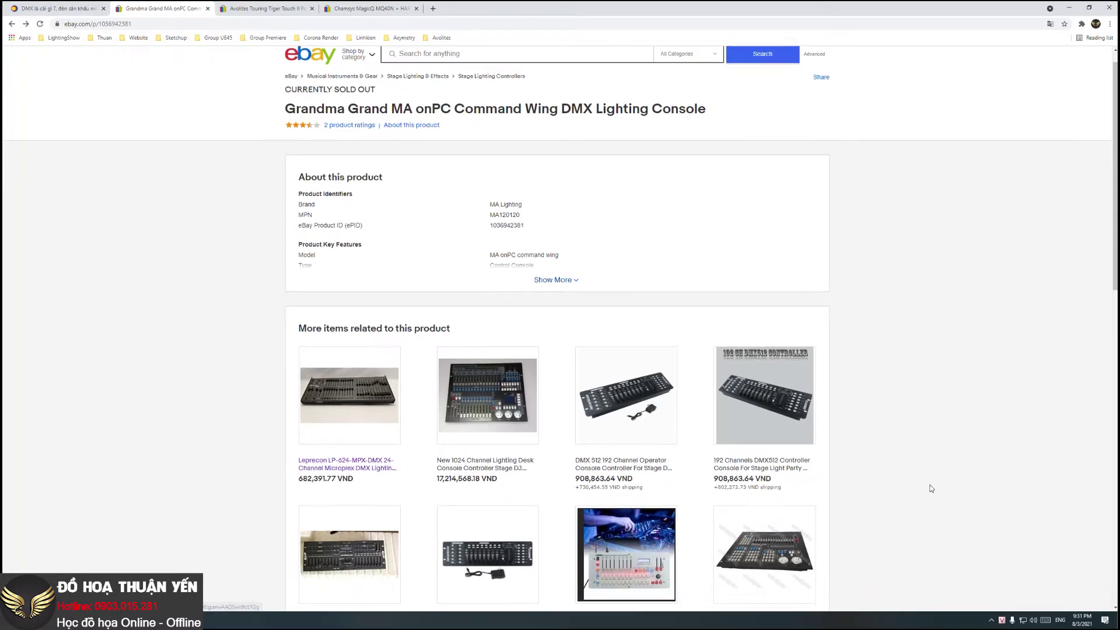
{"action": "scroll", "coordinate": [977, 536], "scroll_direction": "down", "scroll_amount": 3}
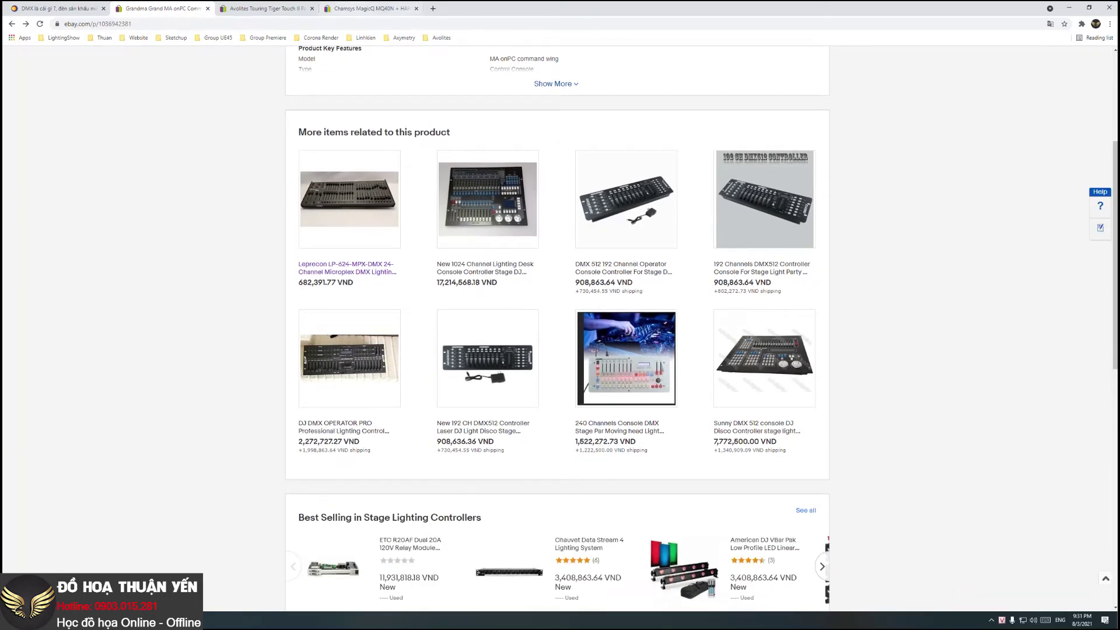
Step: View the Chamsys MagicQ MQ40N listing, then move back to the Avolites Tiger Touch II tab
{"action": "left_click", "coordinate": [371, 9]}
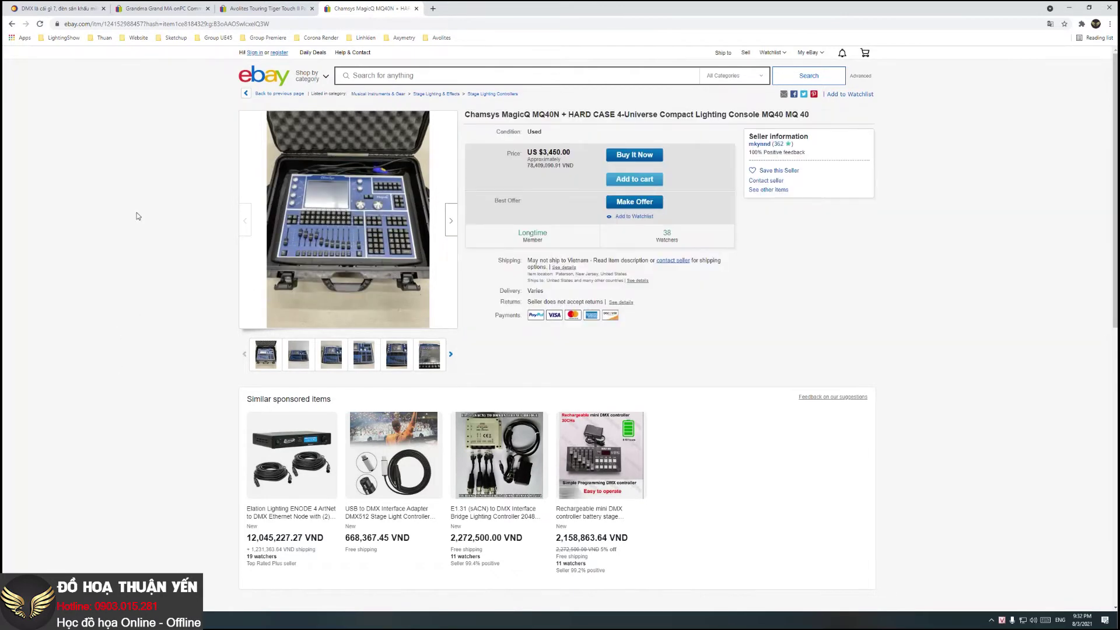
{"action": "key", "text": "ctrl+shift+Tab"}
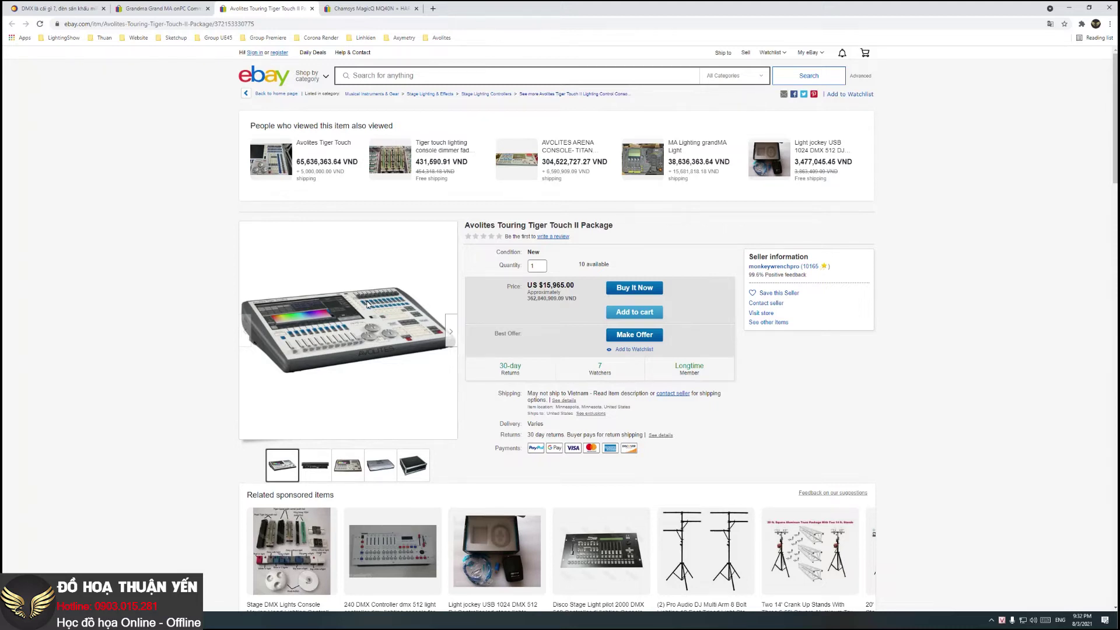
Step: Show the Avolites console's top-view photo as the main image and zoom into it
{"action": "left_click", "coordinate": [348, 467]}
{"action": "mouse_move", "coordinate": [361, 369]}
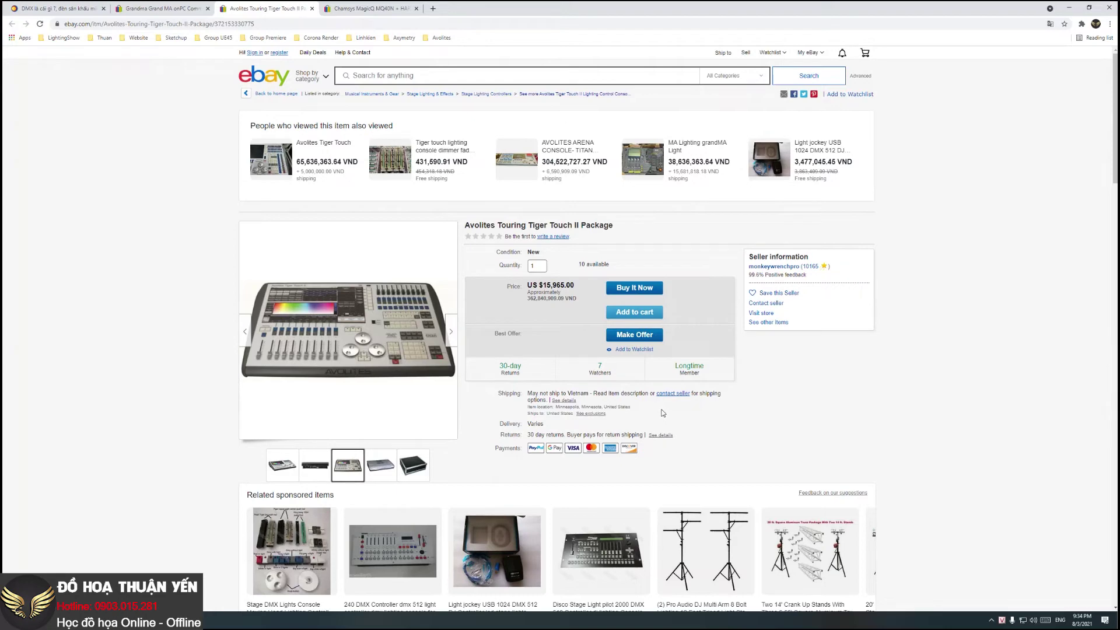
{"action": "mouse_move", "coordinate": [380, 377]}
{"action": "mouse_move", "coordinate": [359, 356]}
{"action": "left_click", "coordinate": [376, 9]}
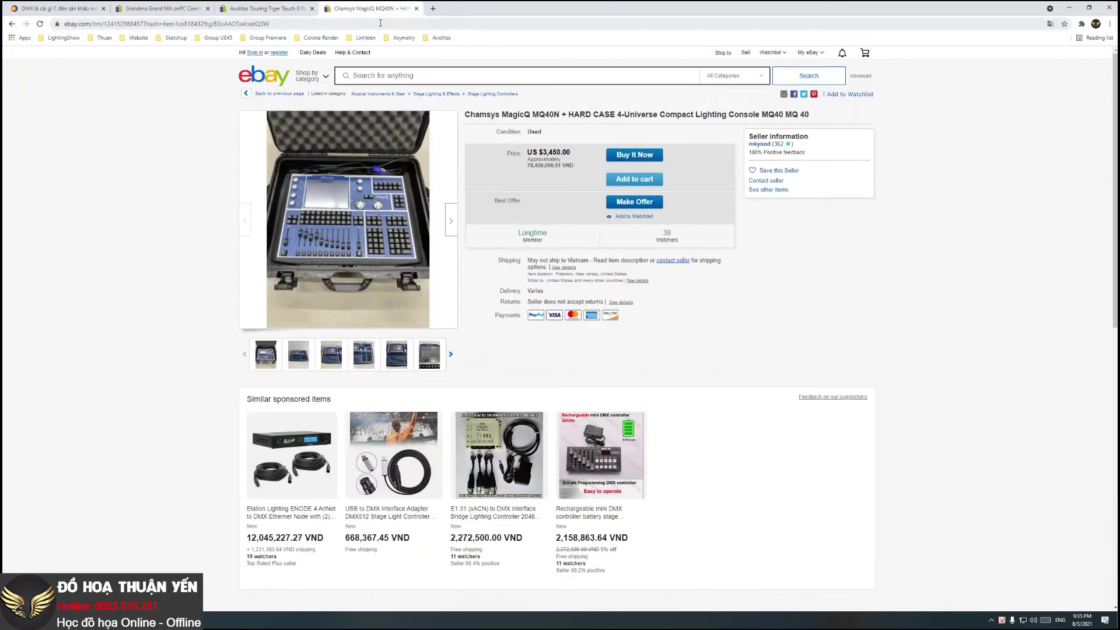
{"action": "left_click", "coordinate": [433, 8]}
{"action": "type", "text": "tinhocdohoa.org"}
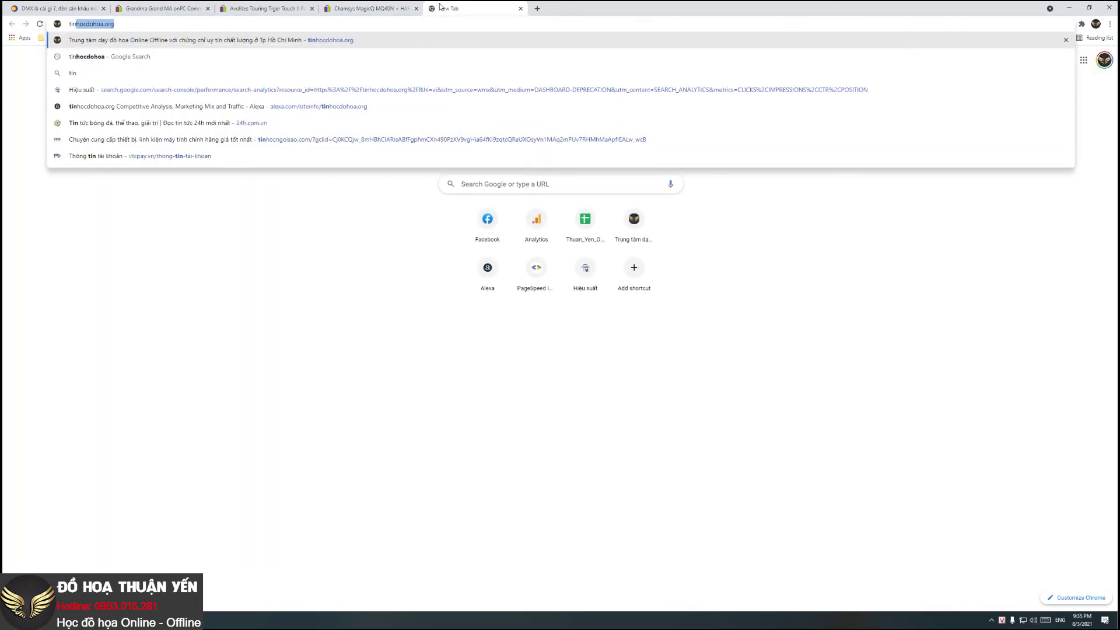
{"action": "key", "text": "Return"}
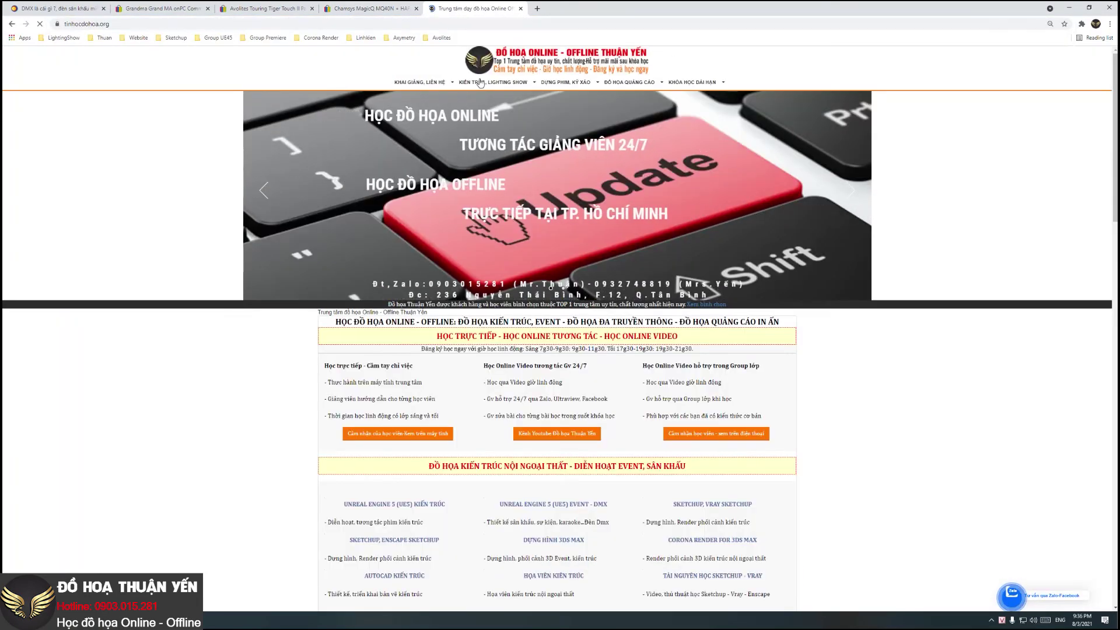
{"action": "mouse_move", "coordinate": [493, 81]}
{"action": "left_click", "coordinate": [306, 183]}
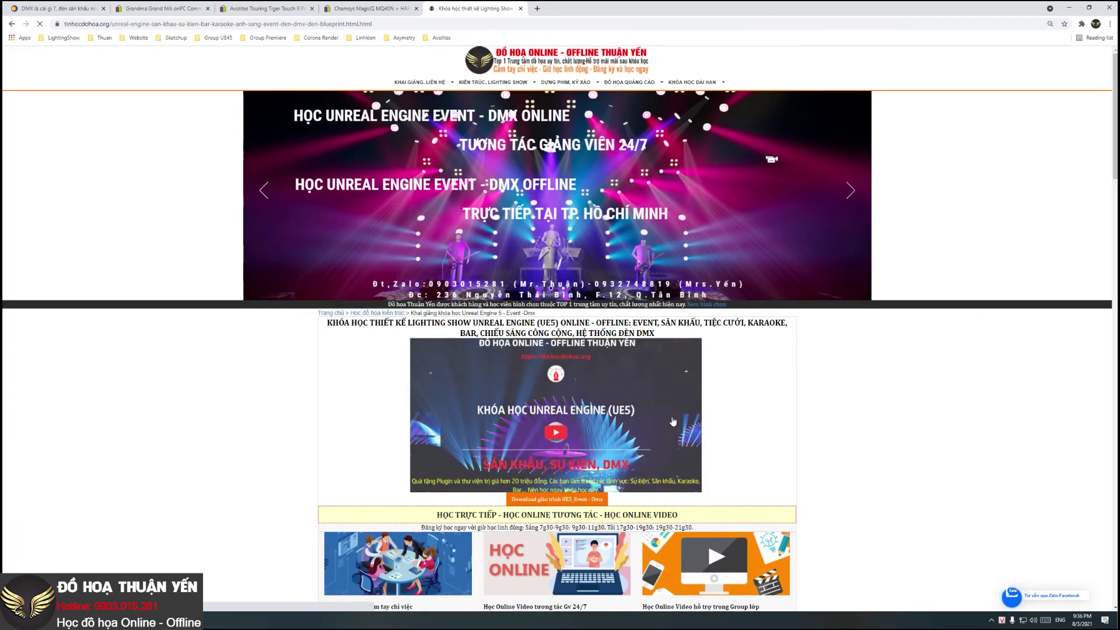
{"action": "scroll", "coordinate": [1085, 482], "scroll_direction": "down", "scroll_amount": 4}
{"action": "scroll", "coordinate": [1085, 482], "scroll_direction": "down", "scroll_amount": 4}
{"action": "scroll", "coordinate": [1085, 482], "scroll_direction": "down", "scroll_amount": 4}
{"action": "scroll", "coordinate": [1085, 482], "scroll_direction": "down", "scroll_amount": 4}
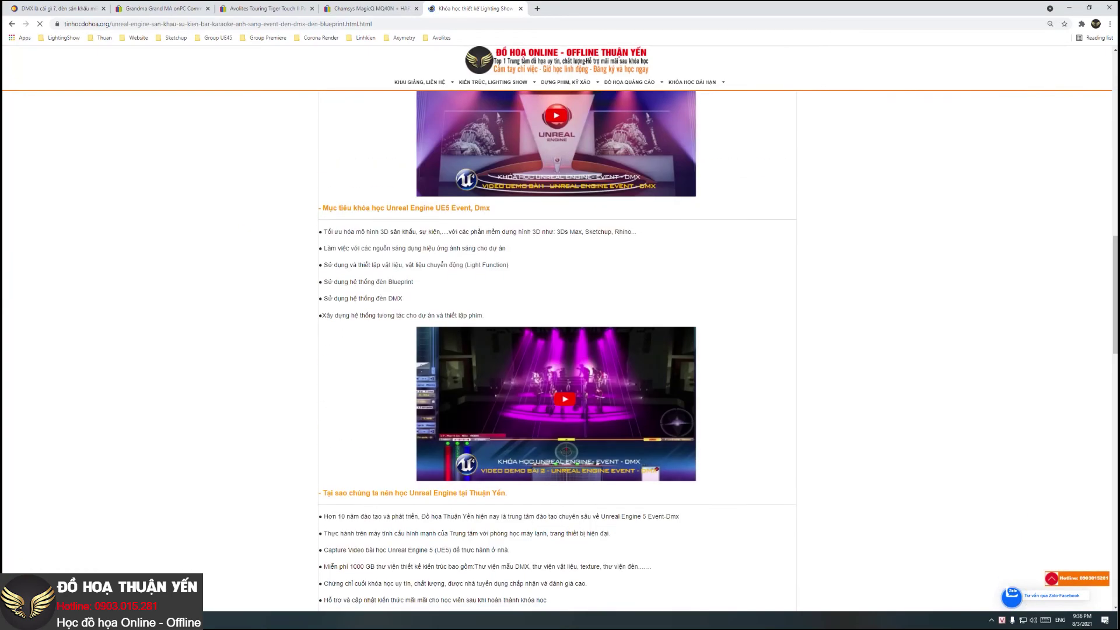
{"action": "scroll", "coordinate": [1097, 480], "scroll_direction": "down", "scroll_amount": 3}
{"action": "scroll", "coordinate": [1115, 478], "scroll_direction": "down", "scroll_amount": 6}
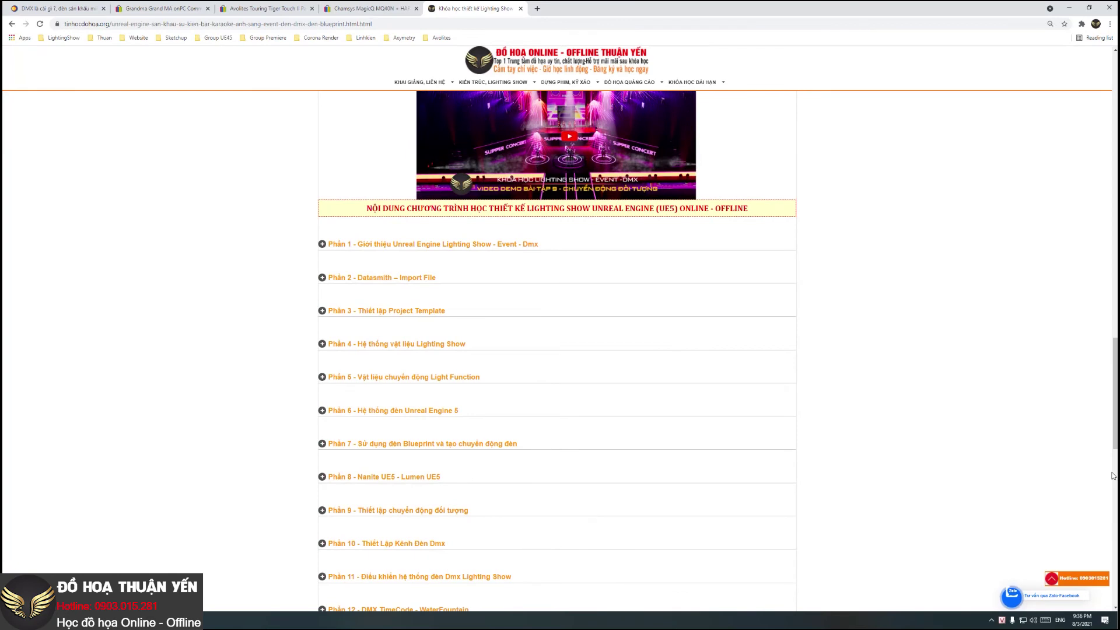
{"action": "scroll", "coordinate": [1112, 476], "scroll_direction": "down", "scroll_amount": 2}
{"action": "scroll", "coordinate": [1112, 475], "scroll_direction": "down", "scroll_amount": 1}
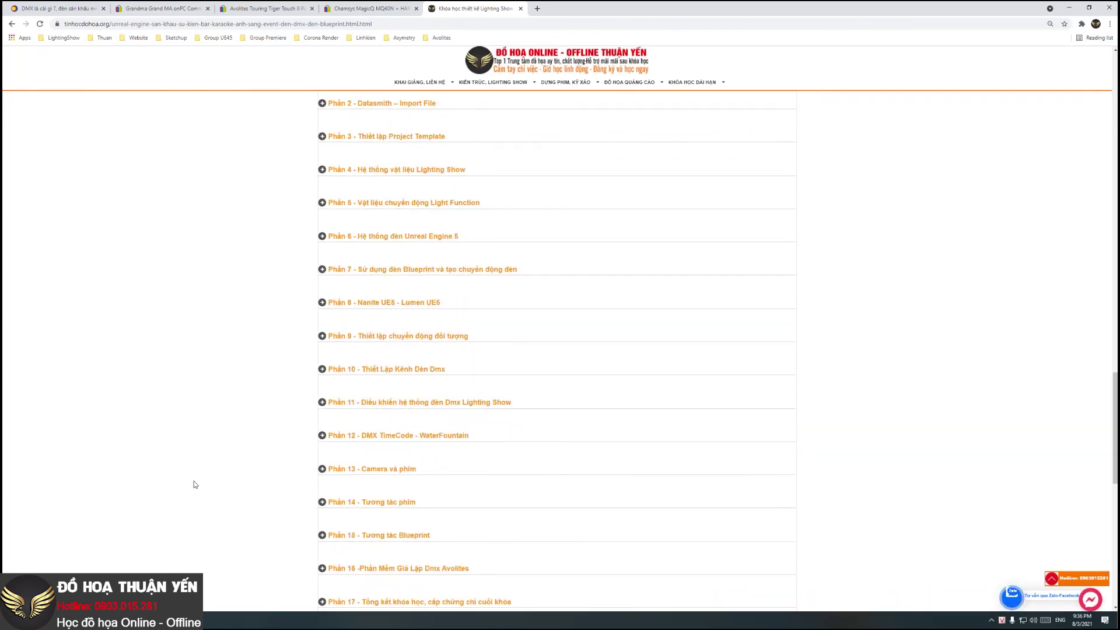
{"action": "scroll", "coordinate": [196, 484], "scroll_direction": "up", "scroll_amount": 2}
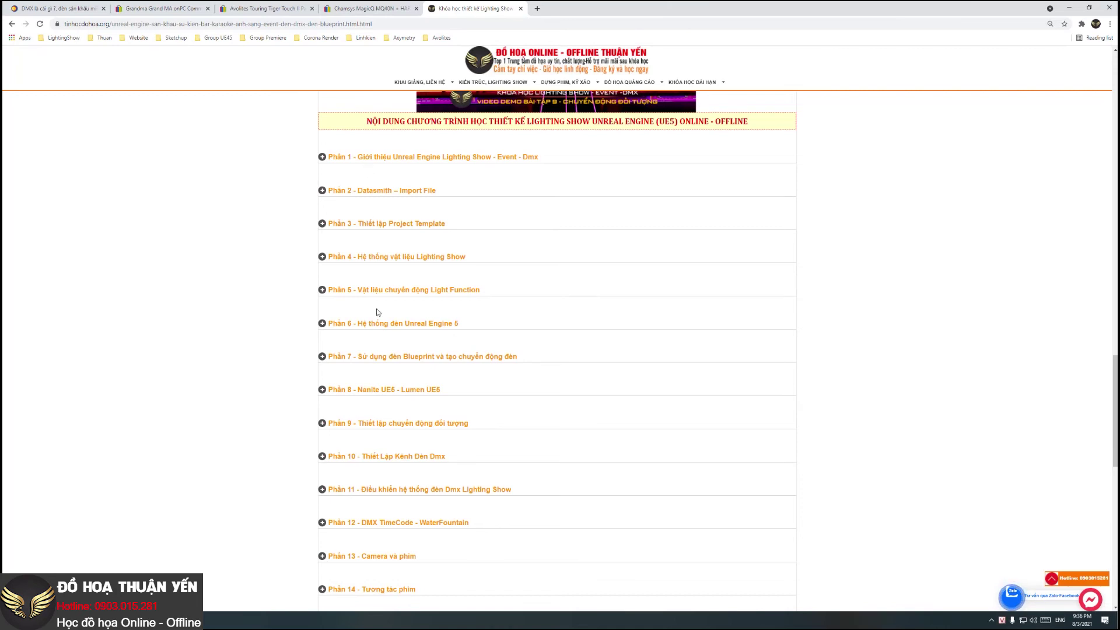
{"action": "scroll", "coordinate": [398, 546], "scroll_direction": "down", "scroll_amount": 3}
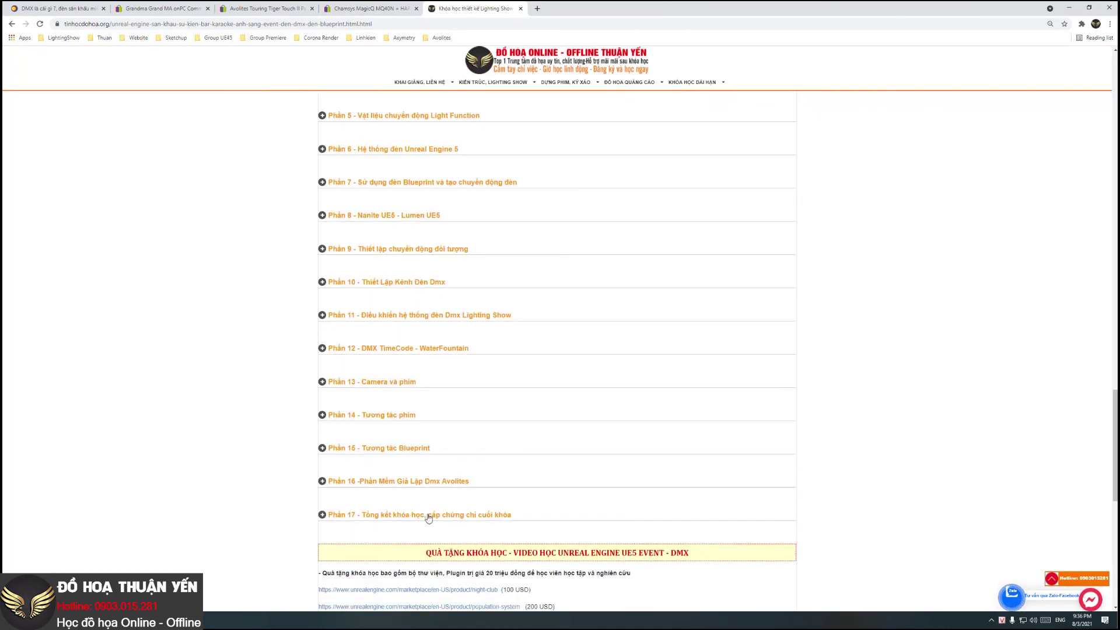
{"action": "scroll", "coordinate": [680, 501], "scroll_direction": "up", "scroll_amount": 1}
{"action": "scroll", "coordinate": [692, 504], "scroll_direction": "up", "scroll_amount": 2}
{"action": "scroll", "coordinate": [580, 268], "scroll_direction": "up", "scroll_amount": 1}
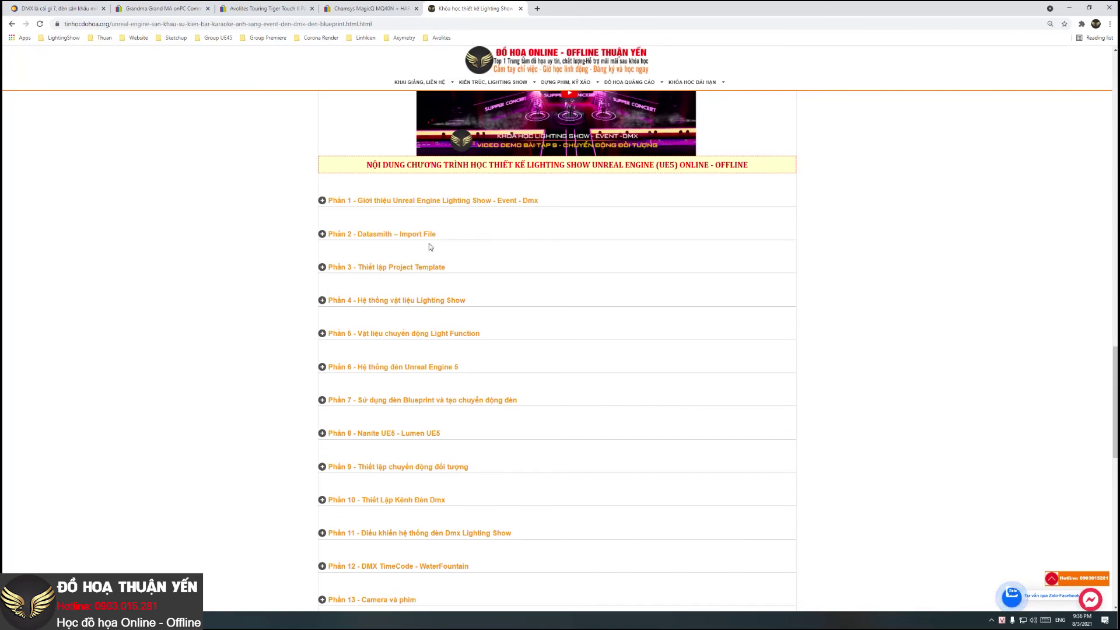
{"action": "scroll", "coordinate": [564, 315], "scroll_direction": "down", "scroll_amount": 2}
{"action": "scroll", "coordinate": [562, 312], "scroll_direction": "down", "scroll_amount": 2}
{"action": "scroll", "coordinate": [562, 350], "scroll_direction": "up", "scroll_amount": 2}
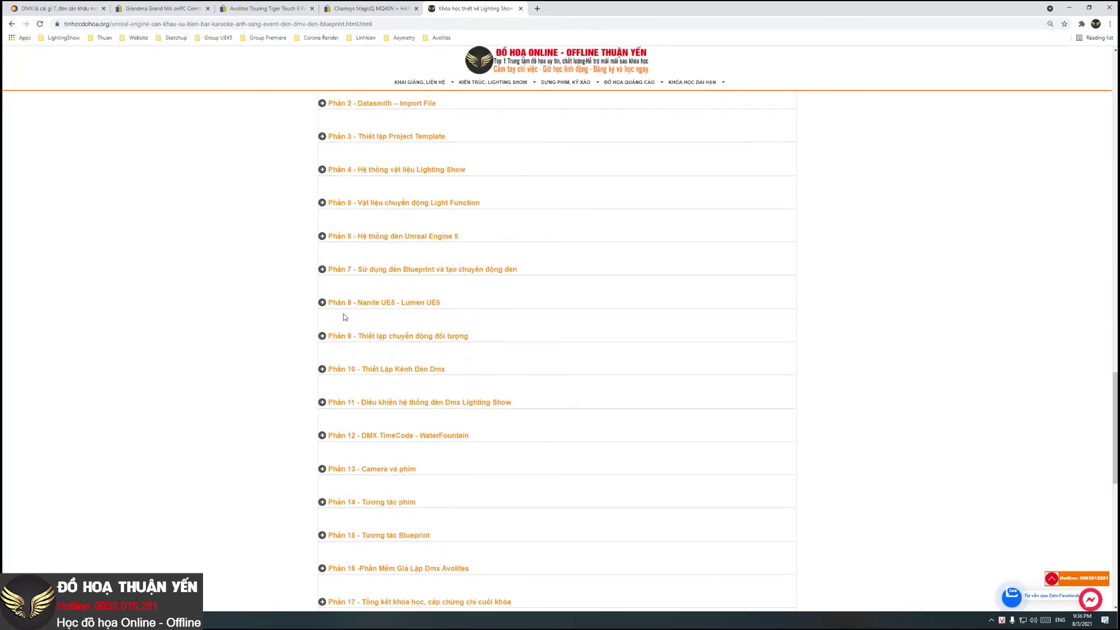
{"action": "scroll", "coordinate": [343, 316], "scroll_direction": "up", "scroll_amount": 2}
{"action": "scroll", "coordinate": [343, 316], "scroll_direction": "up", "scroll_amount": 2}
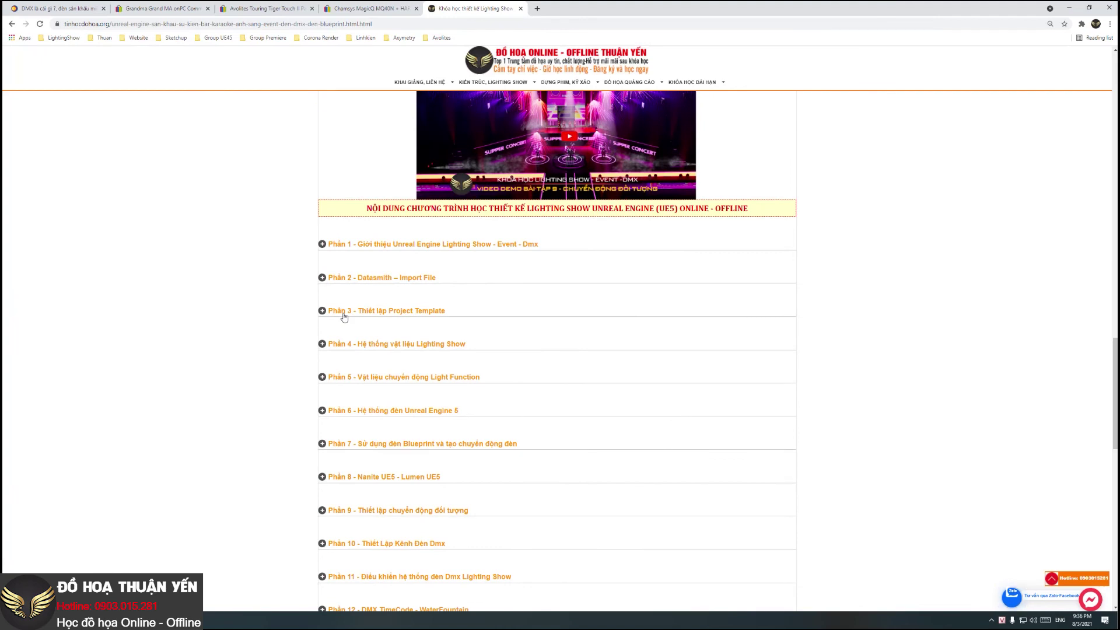
{"action": "scroll", "coordinate": [294, 332], "scroll_direction": "down", "scroll_amount": 1}
{"action": "scroll", "coordinate": [666, 335], "scroll_direction": "down", "scroll_amount": 2}
{"action": "left_click", "coordinate": [441, 426]}
{"action": "scroll", "coordinate": [777, 423], "scroll_direction": "down", "scroll_amount": 2}
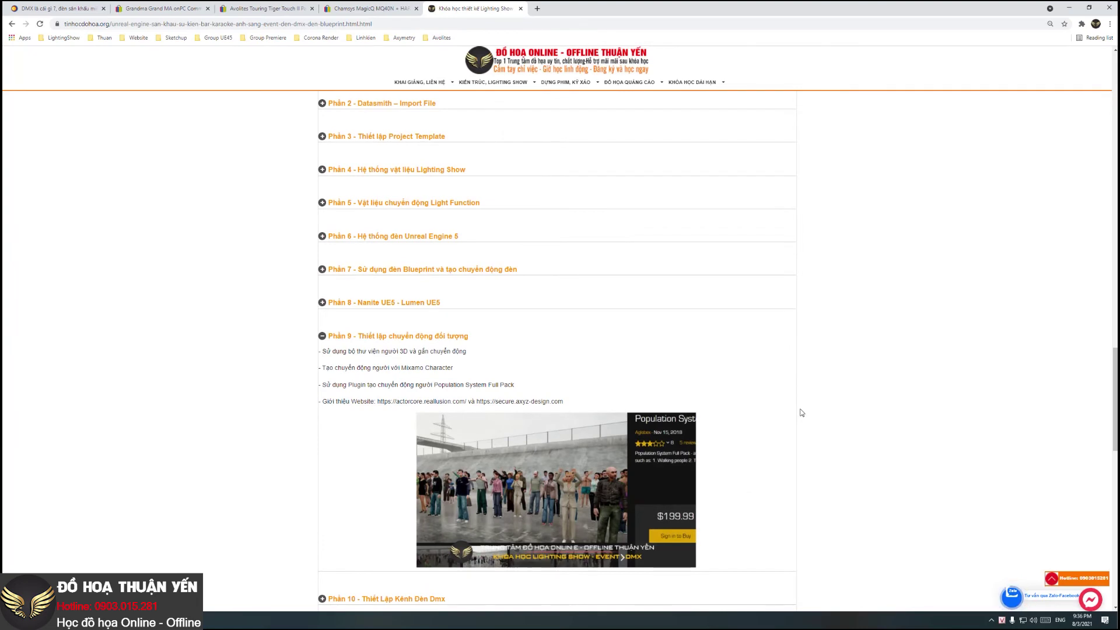
{"action": "left_click", "coordinate": [449, 337]}
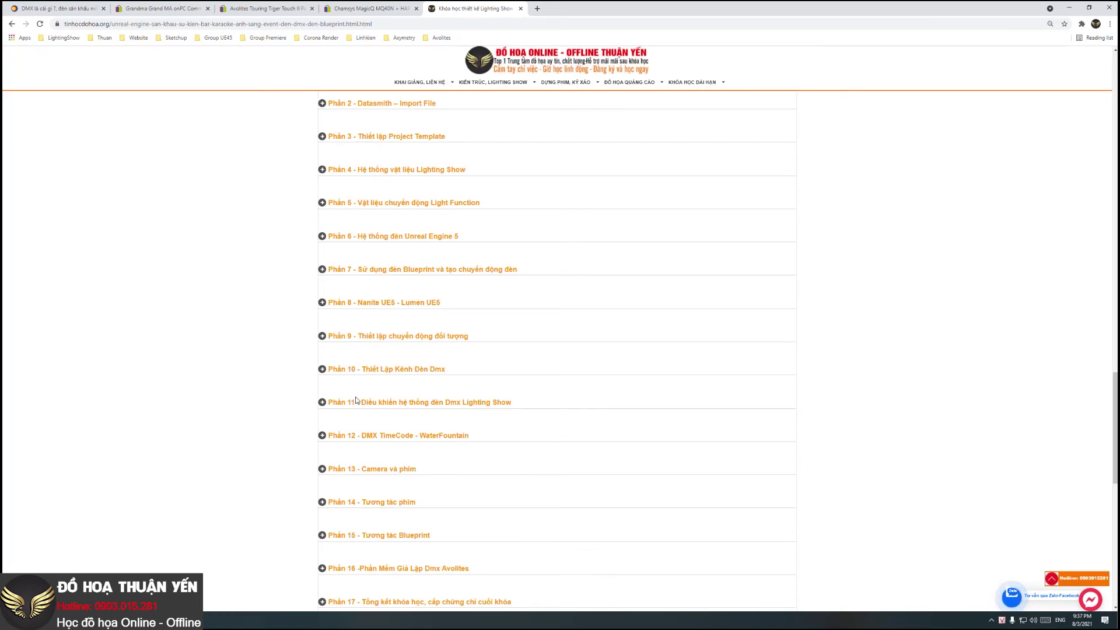
{"action": "scroll", "coordinate": [357, 400], "scroll_direction": "down", "scroll_amount": 5}
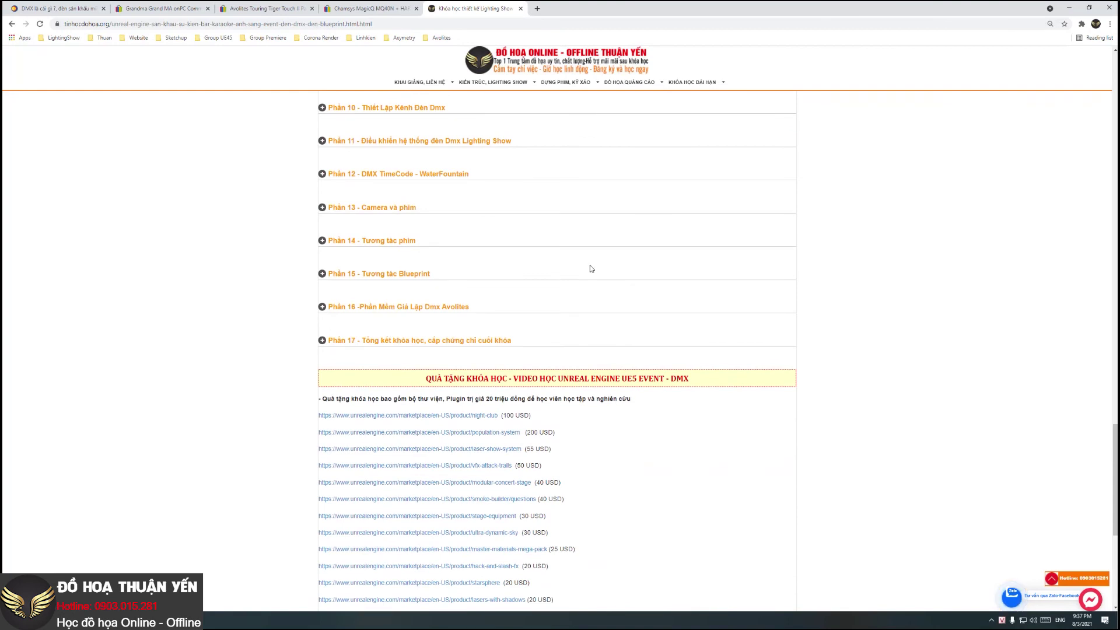
Step: Expand Phần 14 - Tương tác phim and review its Movie Render Queue and Adobe Premiere lessons
{"action": "left_click", "coordinate": [373, 241]}
{"action": "scroll", "coordinate": [496, 286], "scroll_direction": "down", "scroll_amount": 1}
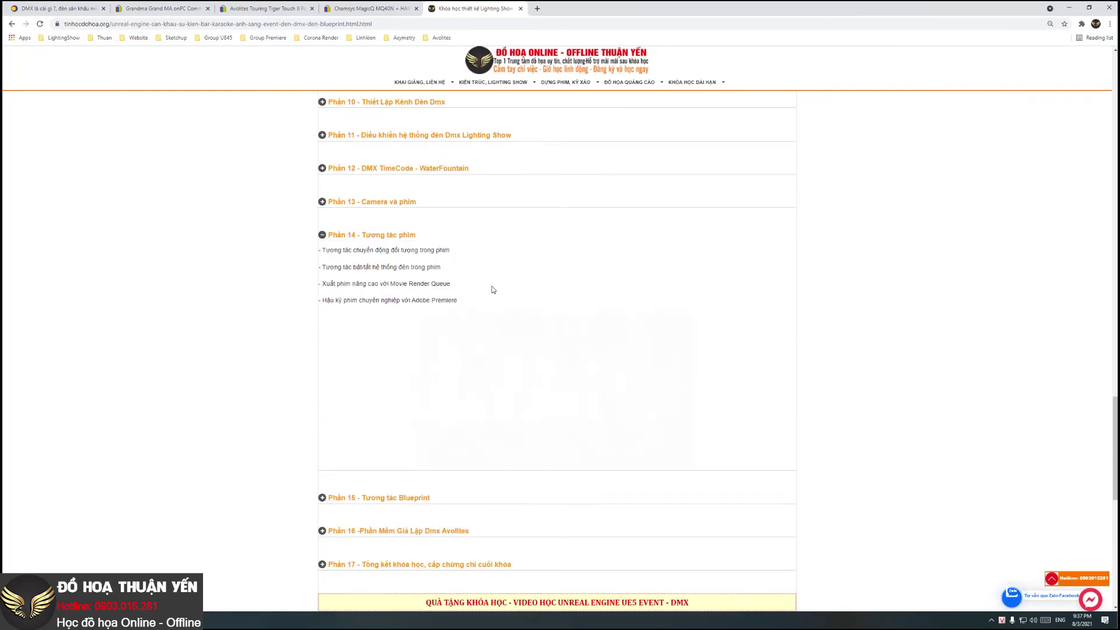
{"action": "scroll", "coordinate": [473, 265], "scroll_direction": "up", "scroll_amount": 1}
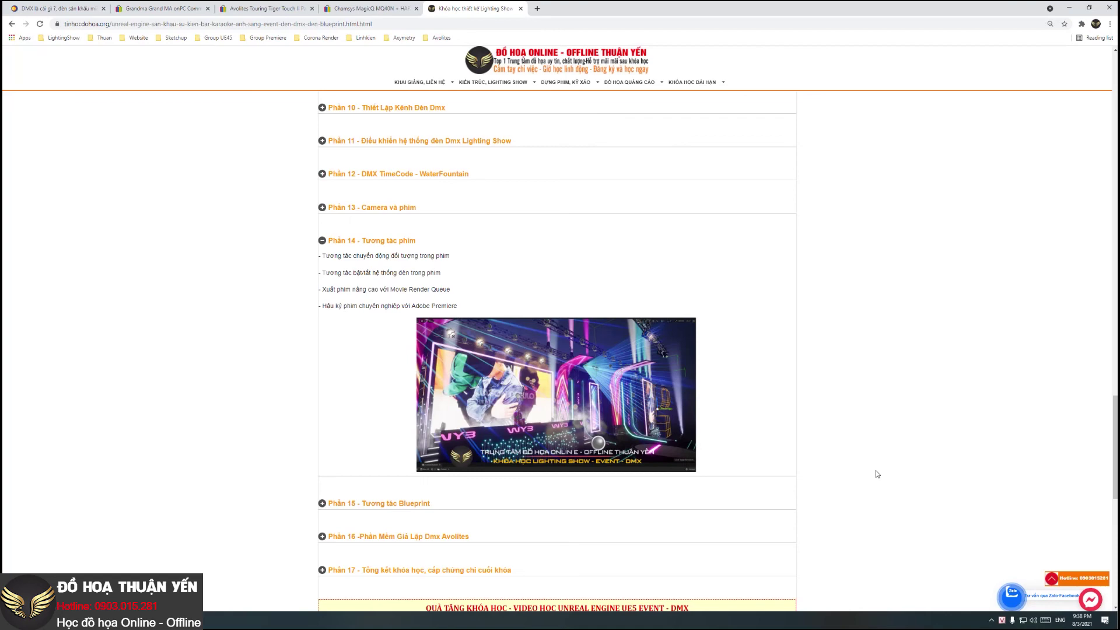
{"action": "scroll", "coordinate": [408, 257], "scroll_direction": "up", "scroll_amount": 4}
{"action": "scroll", "coordinate": [408, 274], "scroll_direction": "up", "scroll_amount": 2}
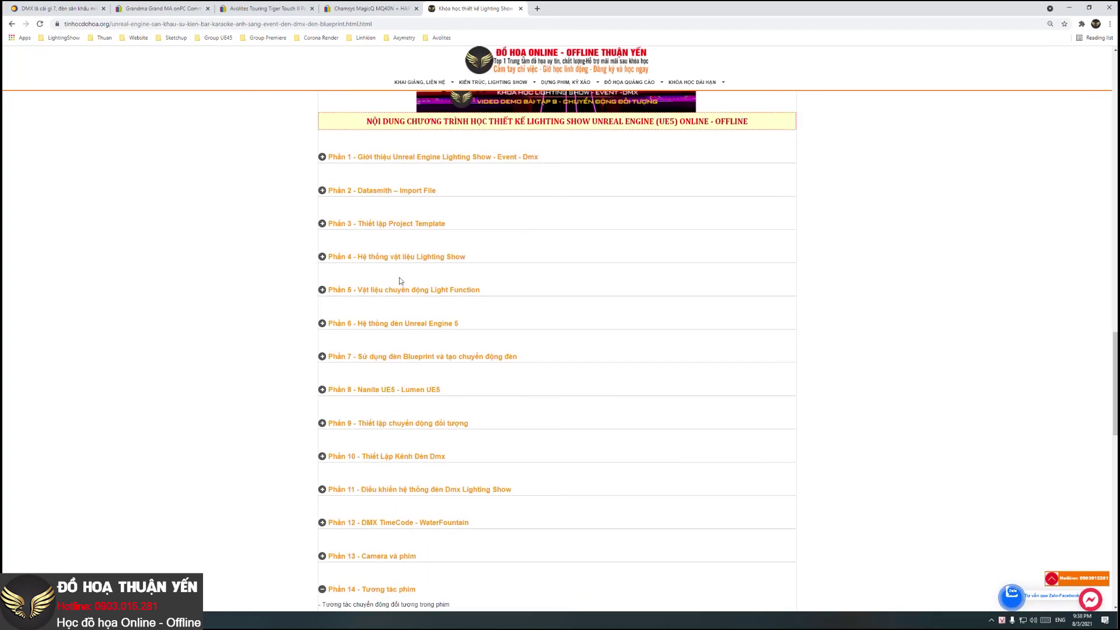
Step: Expand Phần 3 - Thiết lập Project Template, Phần 4 and Phần 5
{"action": "left_click", "coordinate": [400, 223]}
{"action": "left_click", "coordinate": [386, 337]}
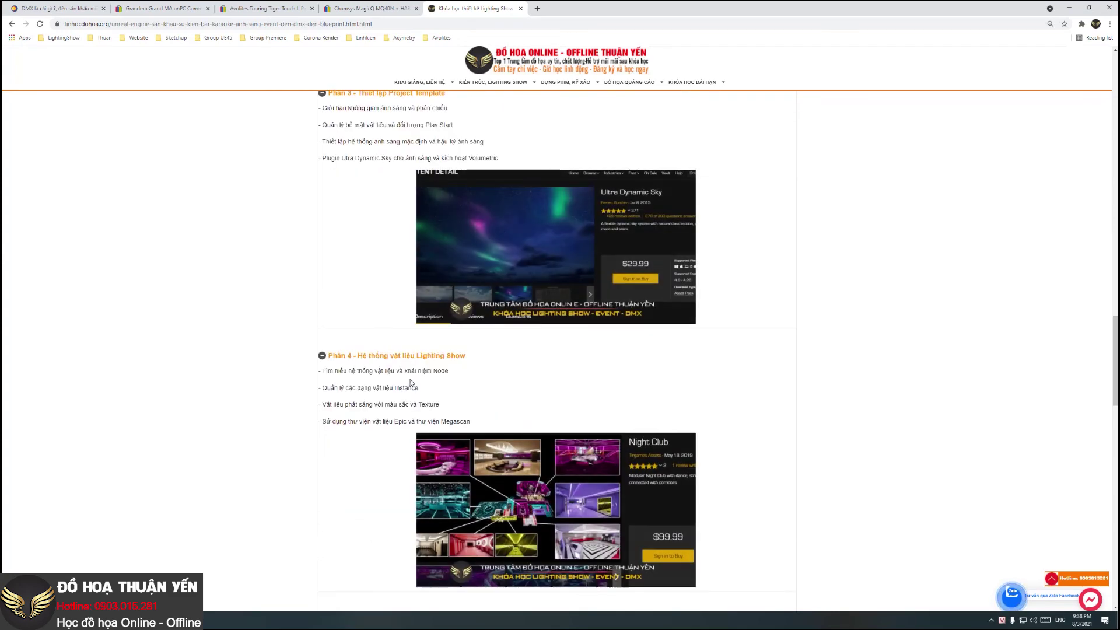
{"action": "scroll", "coordinate": [410, 396], "scroll_direction": "down", "scroll_amount": 5}
{"action": "left_click", "coordinate": [408, 444]}
Step: Expand Phần 6 - Hệ thống đèn Unreal Engine 5 and Phần 7
{"action": "scroll", "coordinate": [375, 403], "scroll_direction": "down", "scroll_amount": 3}
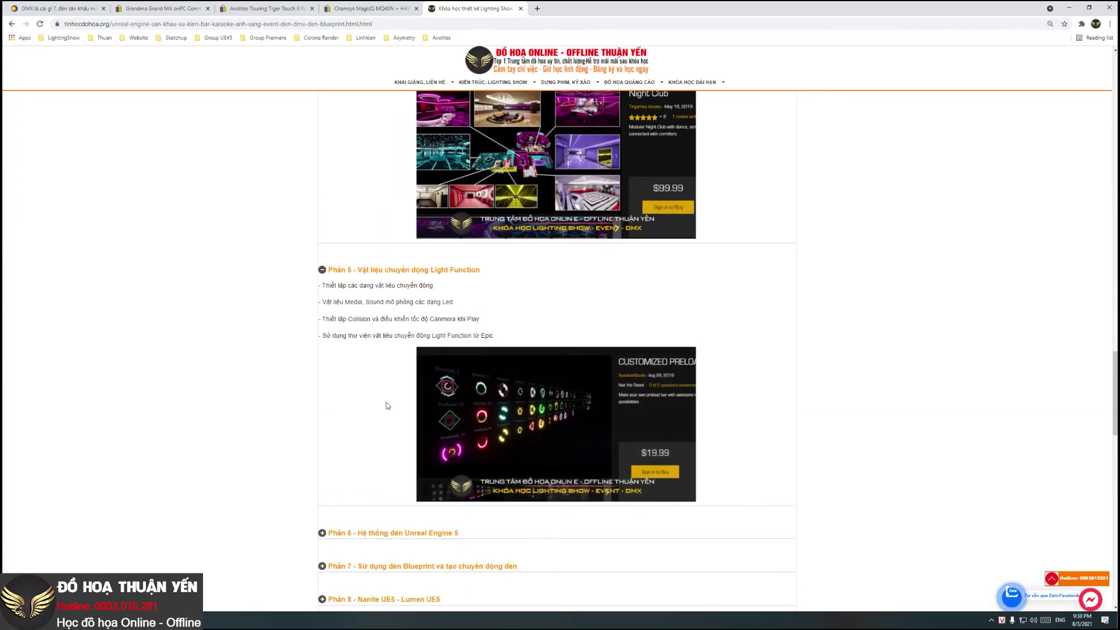
{"action": "scroll", "coordinate": [502, 461], "scroll_direction": "down", "scroll_amount": 1}
{"action": "scroll", "coordinate": [502, 443], "scroll_direction": "down", "scroll_amount": 2}
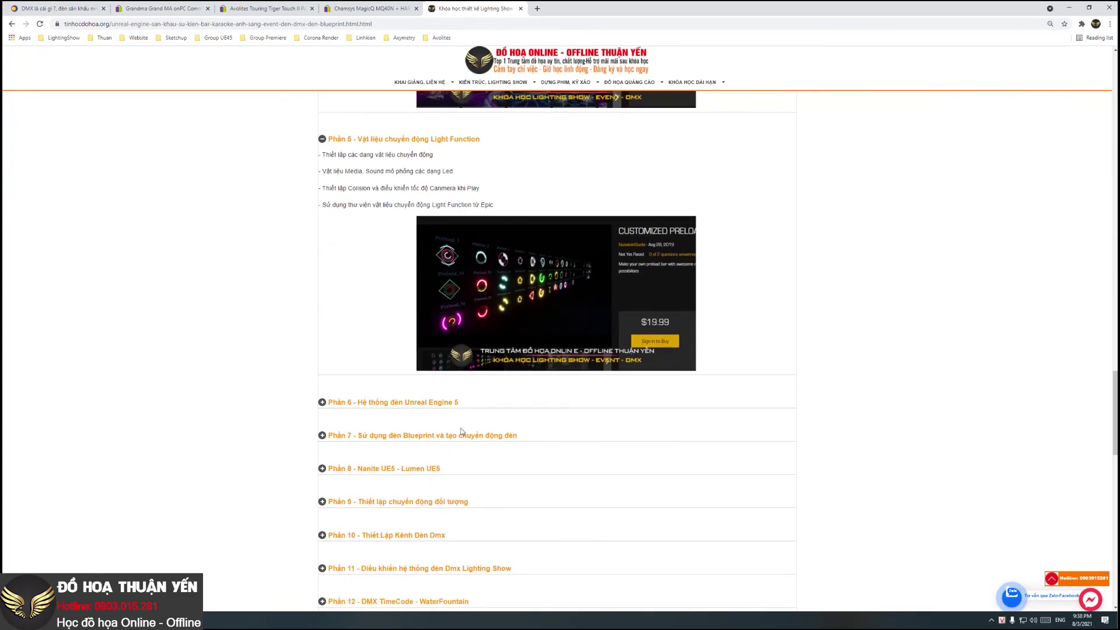
{"action": "left_click", "coordinate": [435, 407]}
{"action": "scroll", "coordinate": [547, 414], "scroll_direction": "down", "scroll_amount": 2}
{"action": "scroll", "coordinate": [386, 486], "scroll_direction": "down", "scroll_amount": 1}
{"action": "left_click", "coordinate": [386, 490]}
{"action": "scroll", "coordinate": [585, 483], "scroll_direction": "down", "scroll_amount": 3}
{"action": "scroll", "coordinate": [403, 451], "scroll_direction": "down", "scroll_amount": 3}
{"action": "left_click_drag", "start_coordinate": [415, 404], "coordinate": [421, 405]}
{"action": "scroll", "coordinate": [807, 412], "scroll_direction": "down", "scroll_amount": 3}
{"action": "scroll", "coordinate": [892, 428], "scroll_direction": "down", "scroll_amount": 3}
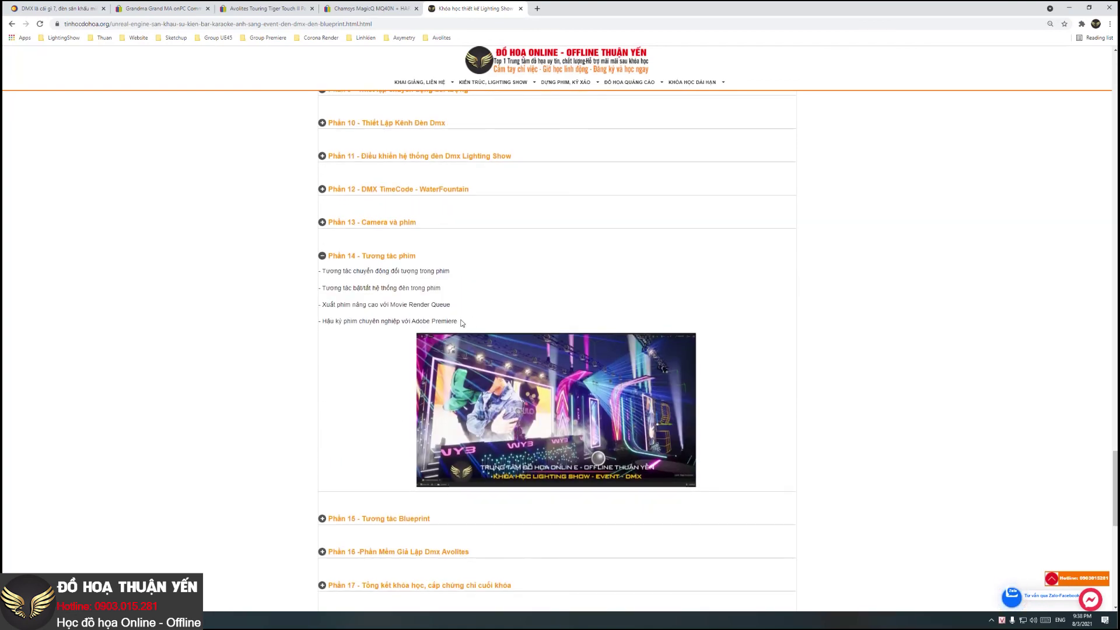
Step: Expand Phần 16 - Phần Mềm Giả Lập Dmx Avolites and Phần 15 - Tương tác Blueprint
{"action": "scroll", "coordinate": [584, 327], "scroll_direction": "down", "scroll_amount": 1}
{"action": "scroll", "coordinate": [581, 327], "scroll_direction": "down", "scroll_amount": 3}
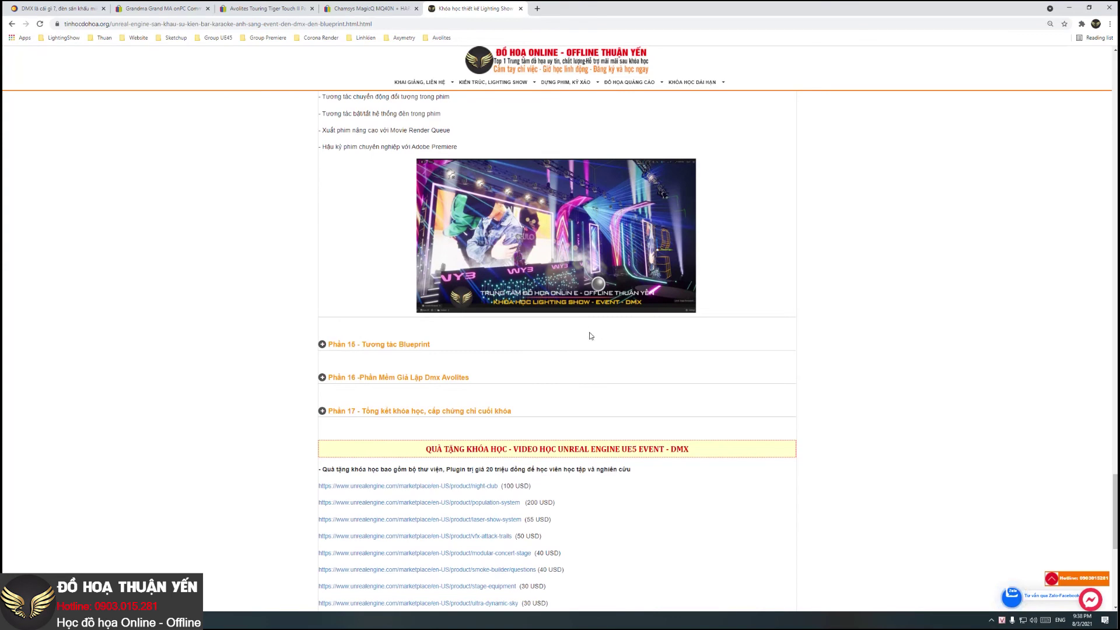
{"action": "left_click", "coordinate": [389, 378]}
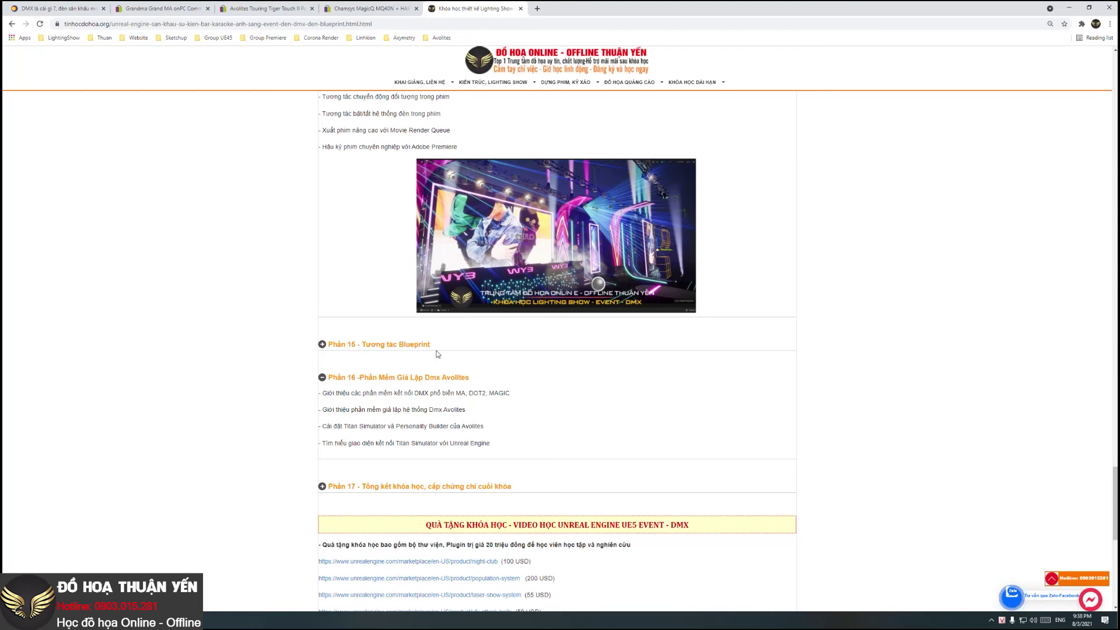
{"action": "left_click", "coordinate": [412, 346]}
{"action": "scroll", "coordinate": [525, 349], "scroll_direction": "up", "scroll_amount": 2}
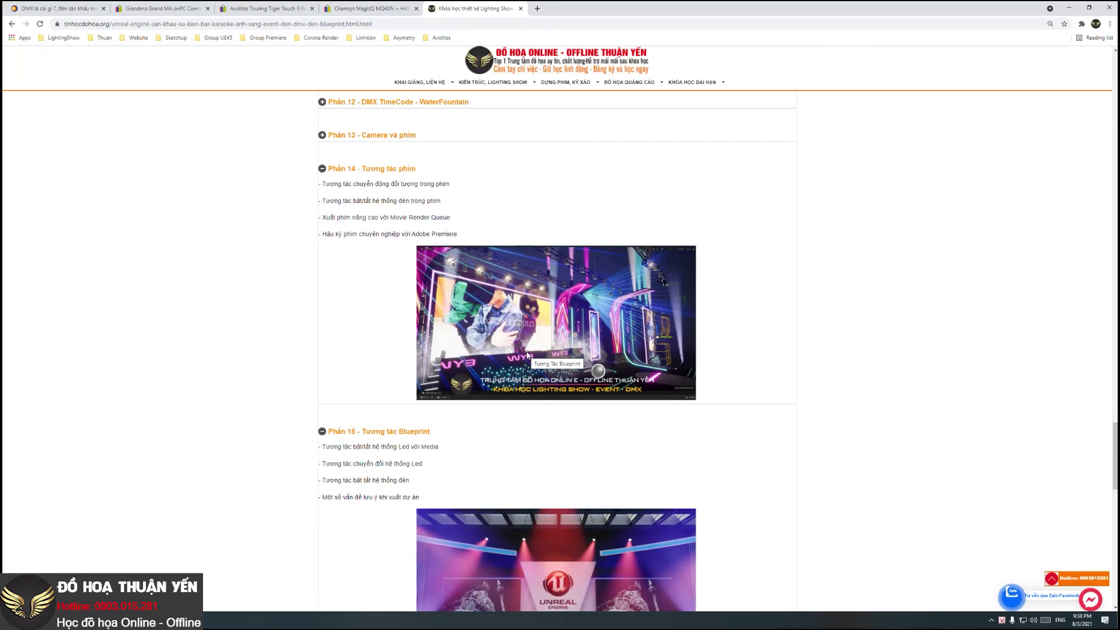
{"action": "scroll", "coordinate": [673, 477], "scroll_direction": "down", "scroll_amount": 6}
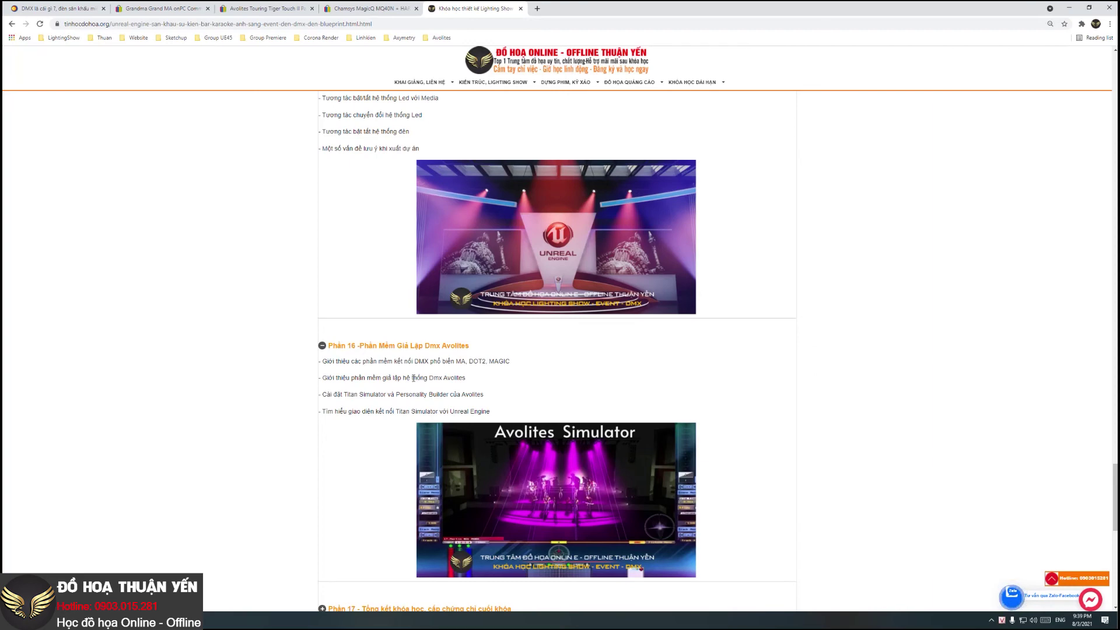
Step: Expand Phần 13 - Camera và phim to show its Camera Actor and Rig lessons
{"action": "scroll", "coordinate": [641, 267], "scroll_direction": "up", "scroll_amount": 3}
{"action": "scroll", "coordinate": [419, 283], "scroll_direction": "up", "scroll_amount": 2}
{"action": "scroll", "coordinate": [419, 282], "scroll_direction": "up", "scroll_amount": 2}
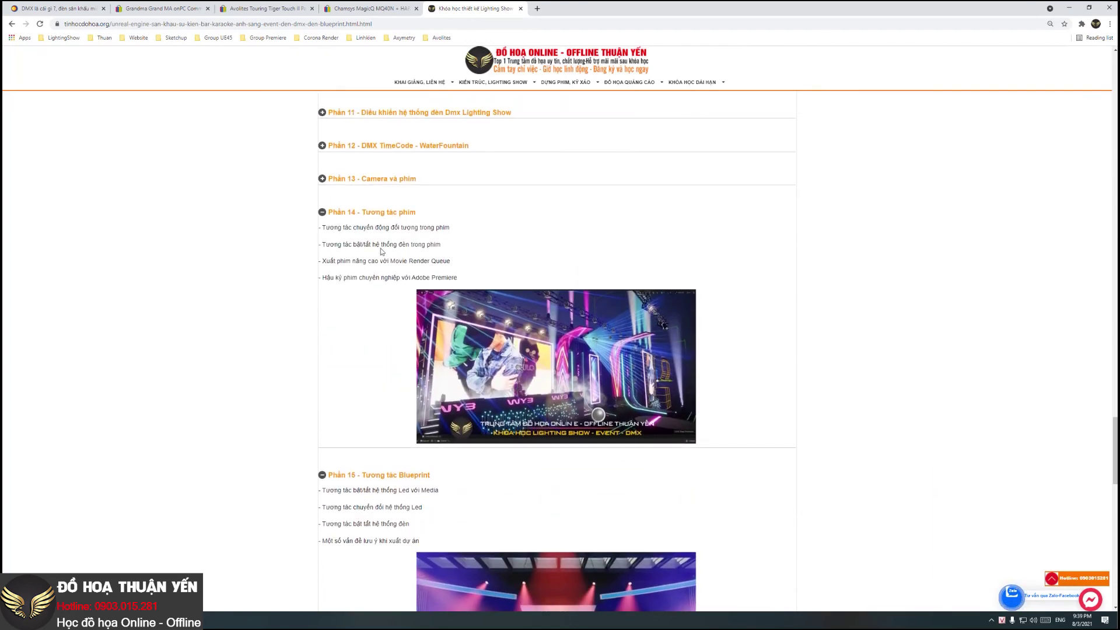
{"action": "left_click", "coordinate": [387, 179]}
Step: Expand Phần 12 - DMX TimeCode - WaterFountain and Phần 11 to show their lessons
{"action": "scroll", "coordinate": [408, 233], "scroll_direction": "up", "scroll_amount": 2}
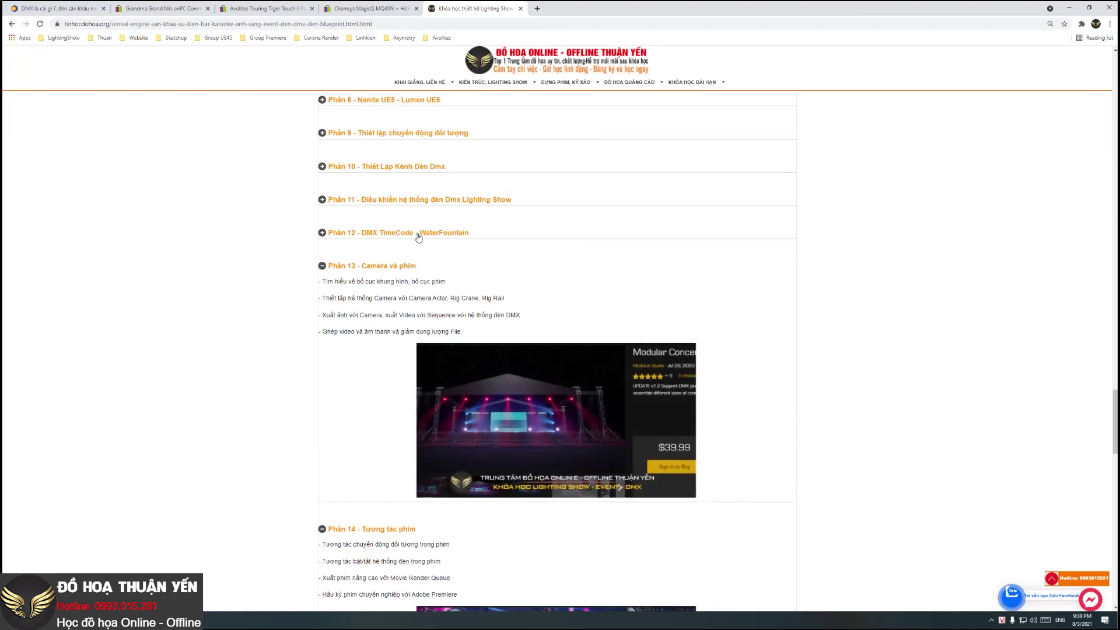
{"action": "left_click", "coordinate": [415, 234]}
{"action": "scroll", "coordinate": [303, 274], "scroll_direction": "up", "scroll_amount": 2}
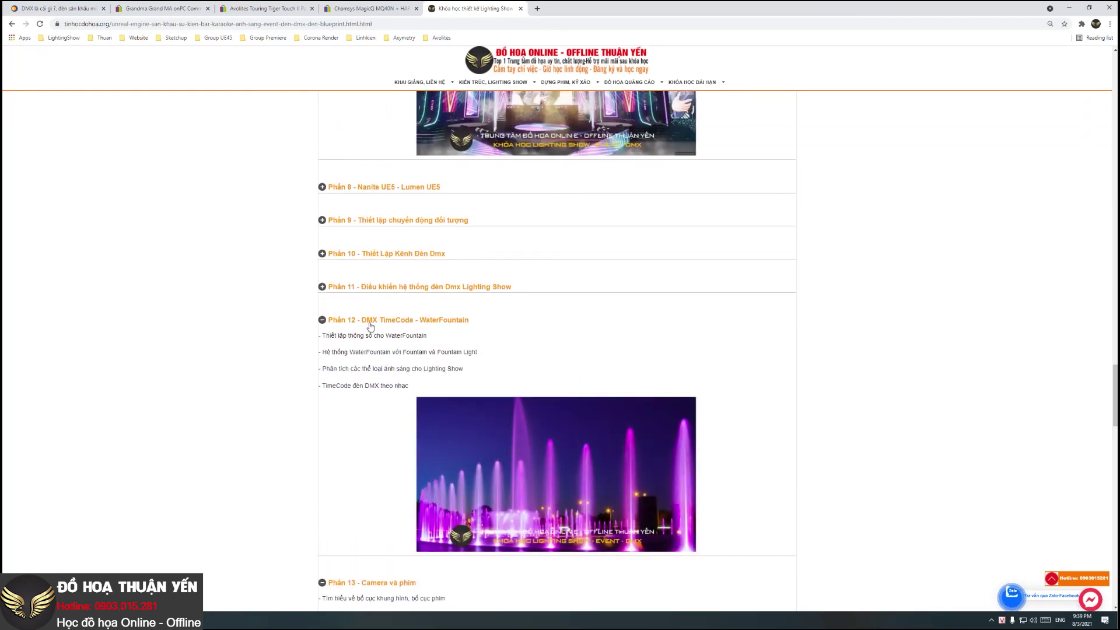
{"action": "left_click", "coordinate": [388, 287]}
Step: Expand Phần 10 and Phần 9, revealing the Mixamo Character and Moving Head, Laser, Fireworks lessons
{"action": "scroll", "coordinate": [427, 356], "scroll_direction": "down", "scroll_amount": 2}
{"action": "scroll", "coordinate": [411, 362], "scroll_direction": "down", "scroll_amount": 2}
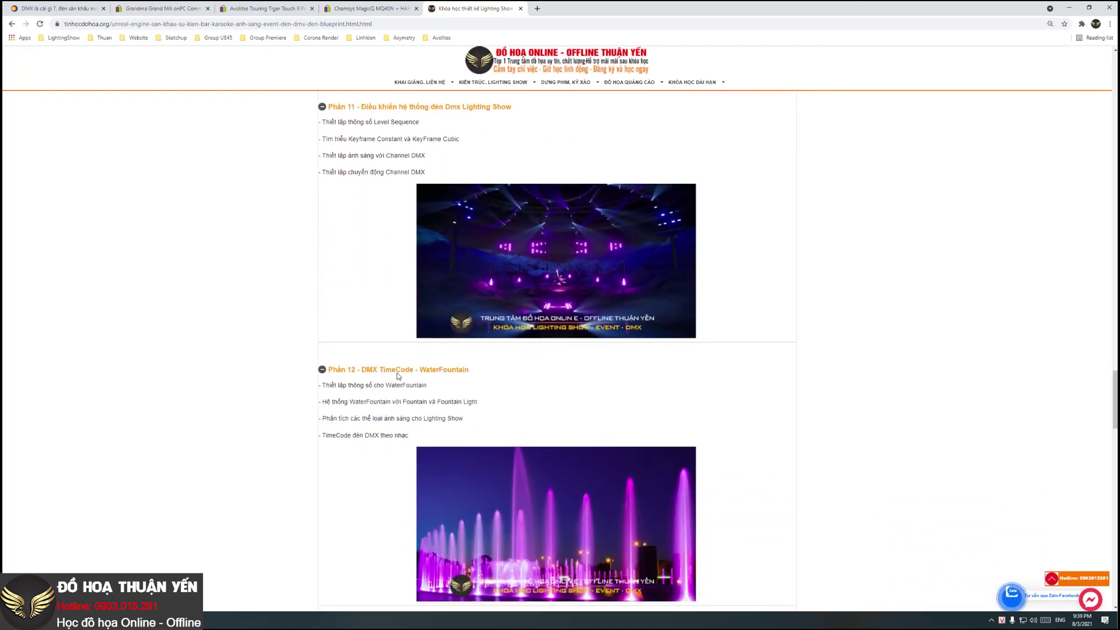
{"action": "scroll", "coordinate": [397, 382], "scroll_direction": "down", "scroll_amount": 3}
{"action": "scroll", "coordinate": [396, 382], "scroll_direction": "down", "scroll_amount": 3}
{"action": "scroll", "coordinate": [275, 403], "scroll_direction": "down", "scroll_amount": 3}
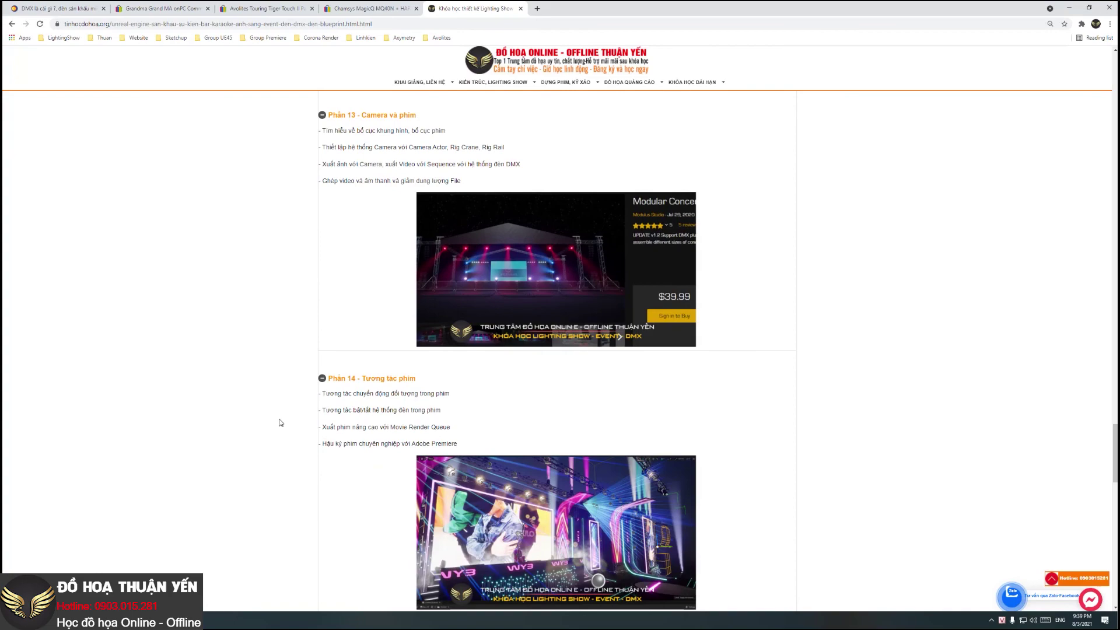
{"action": "scroll", "coordinate": [278, 423], "scroll_direction": "down", "scroll_amount": 2}
{"action": "scroll", "coordinate": [268, 422], "scroll_direction": "down", "scroll_amount": 1}
{"action": "scroll", "coordinate": [265, 421], "scroll_direction": "down", "scroll_amount": 3}
{"action": "scroll", "coordinate": [262, 419], "scroll_direction": "down", "scroll_amount": 4}
{"action": "scroll", "coordinate": [259, 420], "scroll_direction": "down", "scroll_amount": 2}
{"action": "scroll", "coordinate": [255, 421], "scroll_direction": "down", "scroll_amount": 4}
{"action": "scroll", "coordinate": [245, 431], "scroll_direction": "up", "scroll_amount": 3}
{"action": "scroll", "coordinate": [280, 437], "scroll_direction": "up", "scroll_amount": 5}
{"action": "scroll", "coordinate": [233, 438], "scroll_direction": "up", "scroll_amount": 4}
{"action": "scroll", "coordinate": [401, 131], "scroll_direction": "up", "scroll_amount": 3}
{"action": "scroll", "coordinate": [758, 330], "scroll_direction": "up", "scroll_amount": 3}
{"action": "scroll", "coordinate": [759, 330], "scroll_direction": "up", "scroll_amount": 4}
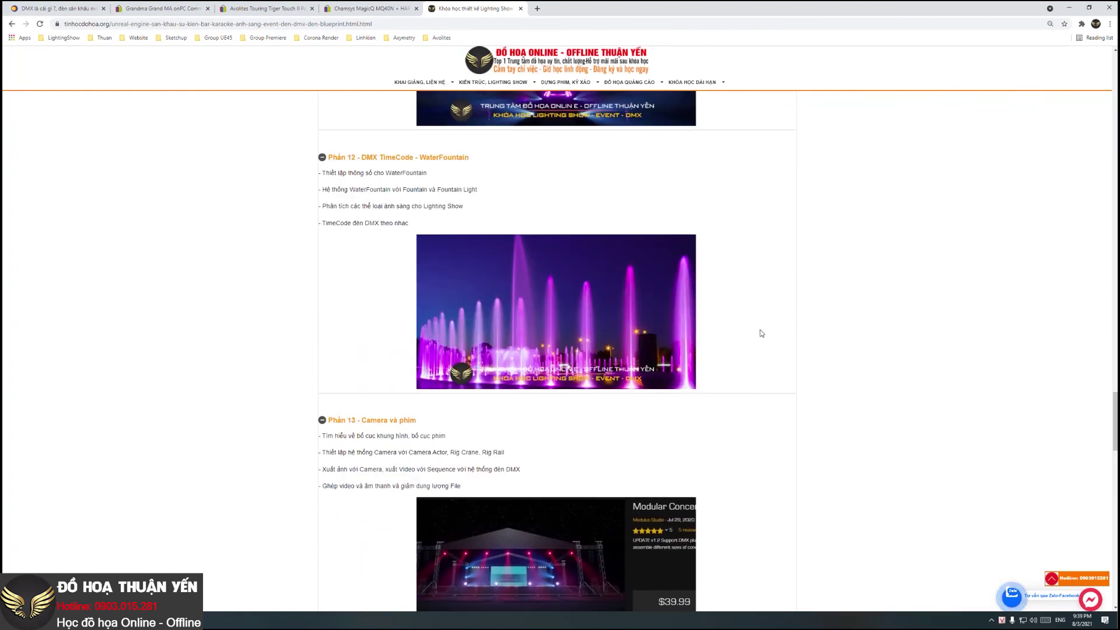
{"action": "scroll", "coordinate": [759, 338], "scroll_direction": "up", "scroll_amount": 1}
{"action": "scroll", "coordinate": [802, 370], "scroll_direction": "up", "scroll_amount": 1}
{"action": "scroll", "coordinate": [801, 367], "scroll_direction": "up", "scroll_amount": 2}
{"action": "scroll", "coordinate": [802, 367], "scroll_direction": "up", "scroll_amount": 2}
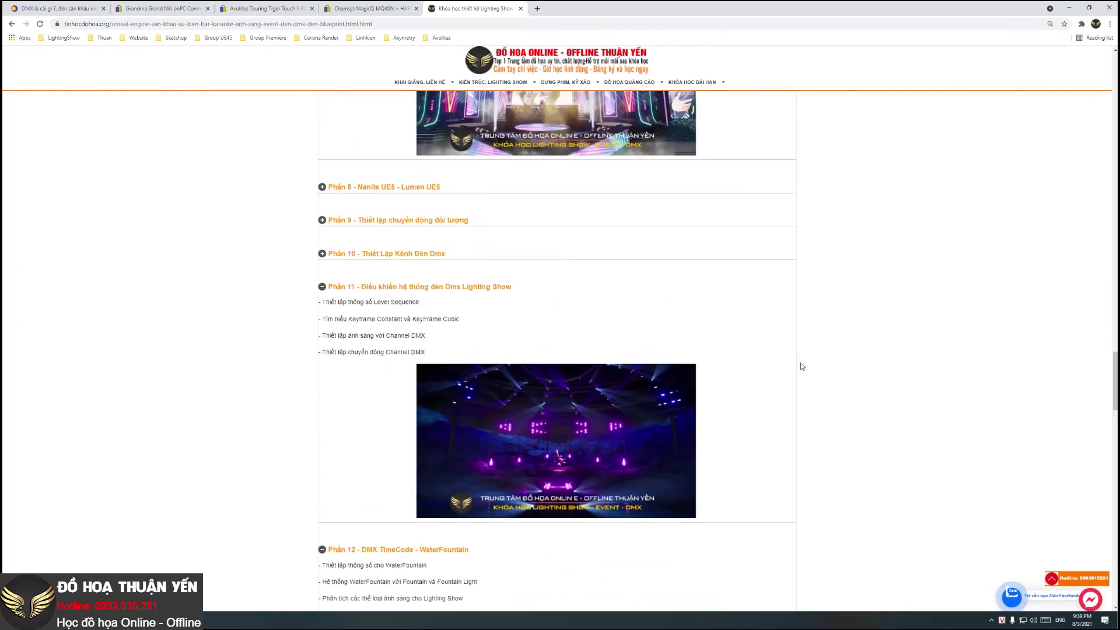
{"action": "left_click", "coordinate": [417, 254]}
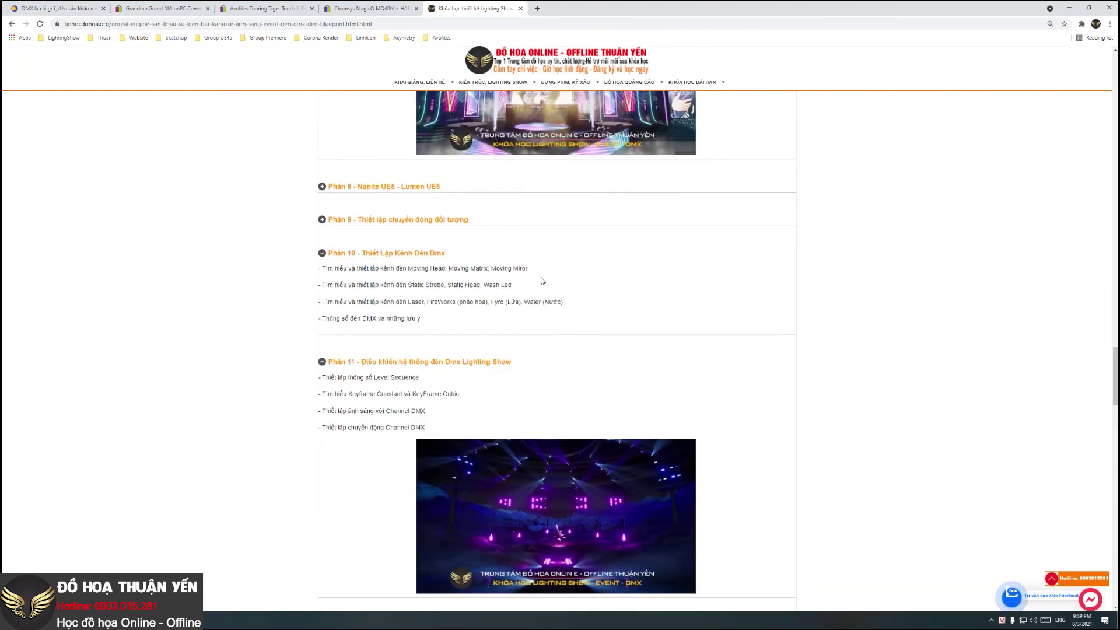
{"action": "scroll", "coordinate": [931, 313], "scroll_direction": "down", "scroll_amount": 1}
{"action": "scroll", "coordinate": [831, 364], "scroll_direction": "up", "scroll_amount": 1}
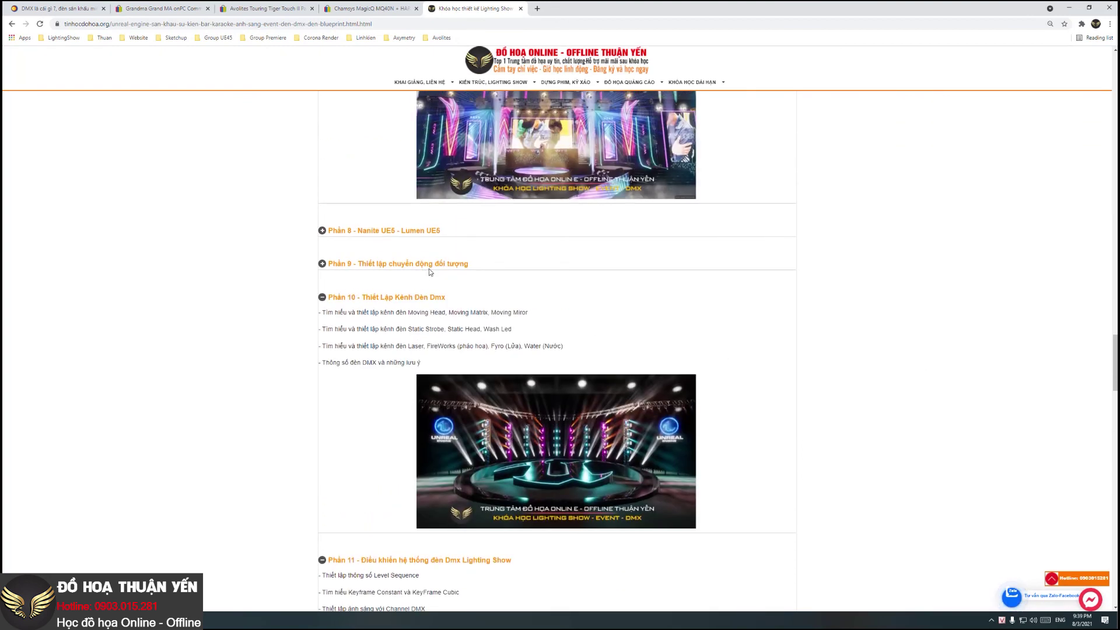
{"action": "left_click", "coordinate": [426, 265]}
{"action": "scroll", "coordinate": [863, 264], "scroll_direction": "down", "scroll_amount": 1}
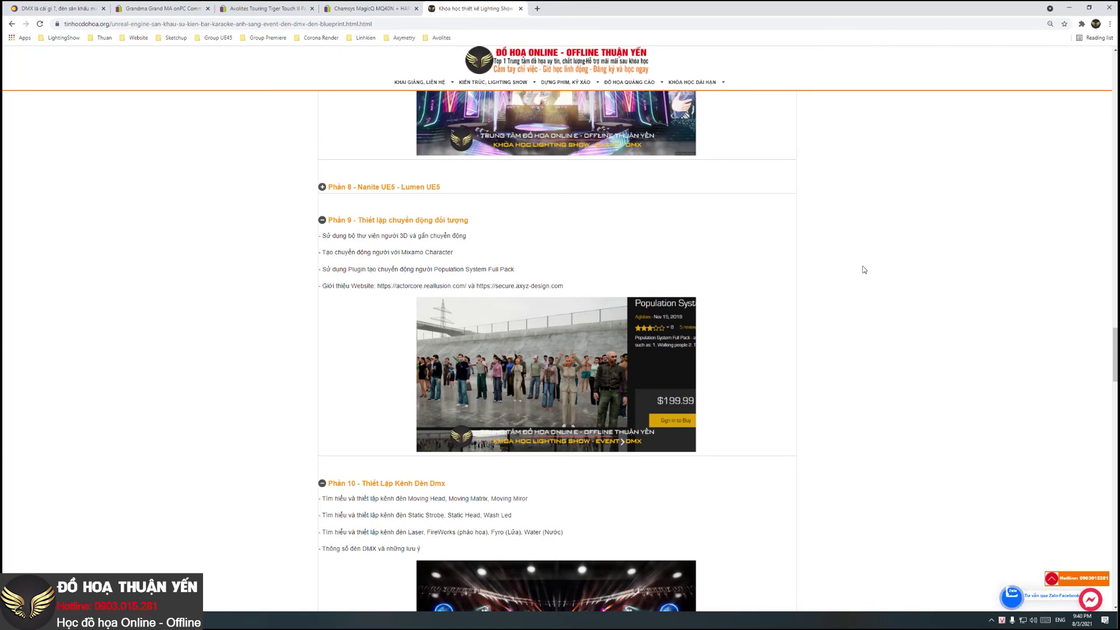
Step: Collapse the Phần 9 and Phần 10 sections and return toward the top of the syllabus
{"action": "left_click", "coordinate": [382, 224]}
{"action": "left_click", "coordinate": [385, 251]}
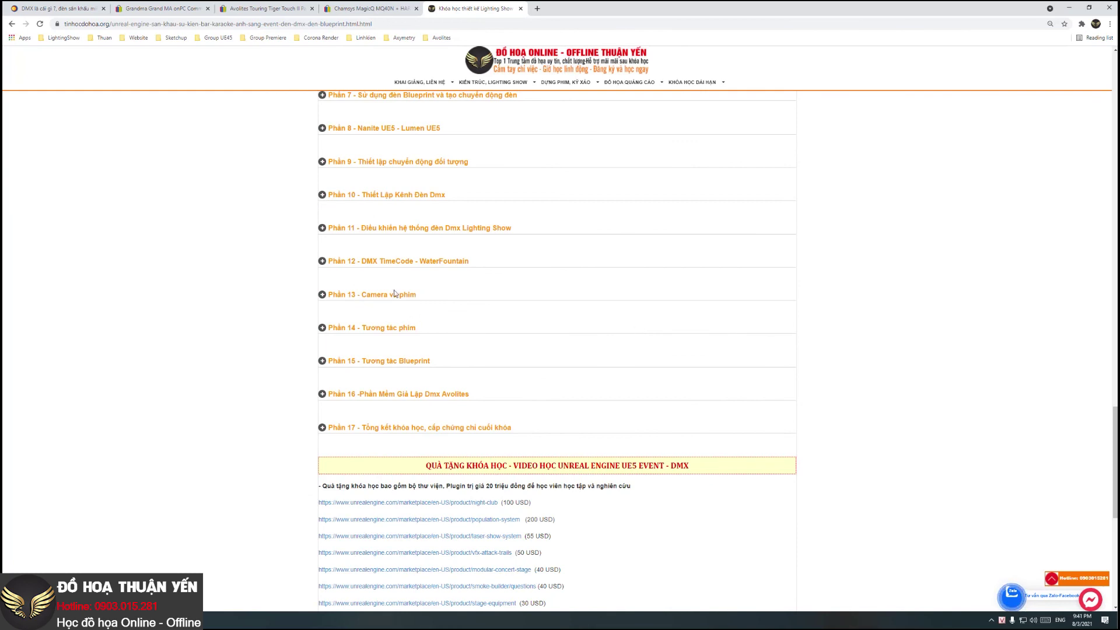
{"action": "scroll", "coordinate": [370, 425], "scroll_direction": "up", "scroll_amount": 5}
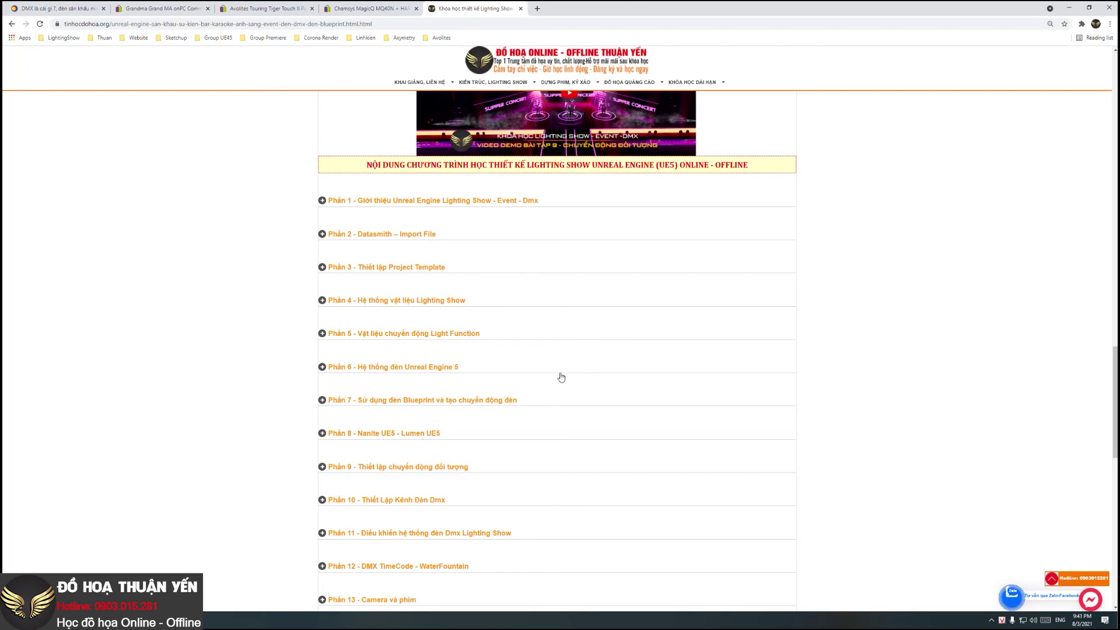
{"action": "scroll", "coordinate": [560, 380], "scroll_direction": "down", "scroll_amount": 4}
{"action": "scroll", "coordinate": [559, 412], "scroll_direction": "down", "scroll_amount": 3}
{"action": "scroll", "coordinate": [556, 437], "scroll_direction": "up", "scroll_amount": 2}
{"action": "scroll", "coordinate": [556, 438], "scroll_direction": "up", "scroll_amount": 3}
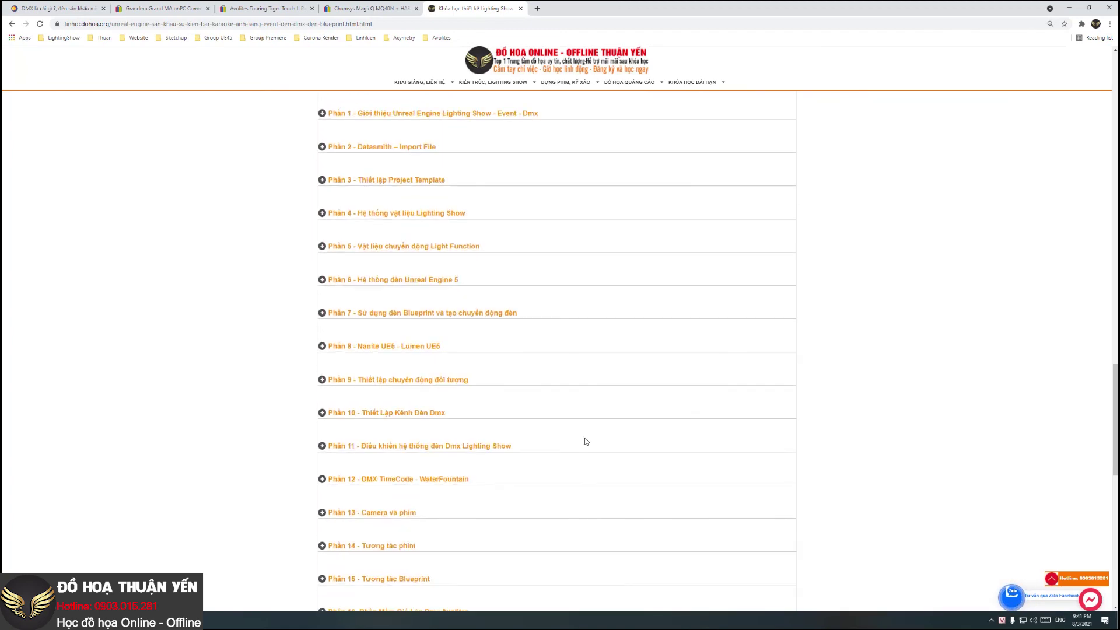
{"action": "scroll", "coordinate": [659, 408], "scroll_direction": "up", "scroll_amount": 4}
{"action": "scroll", "coordinate": [790, 412], "scroll_direction": "up", "scroll_amount": 3}
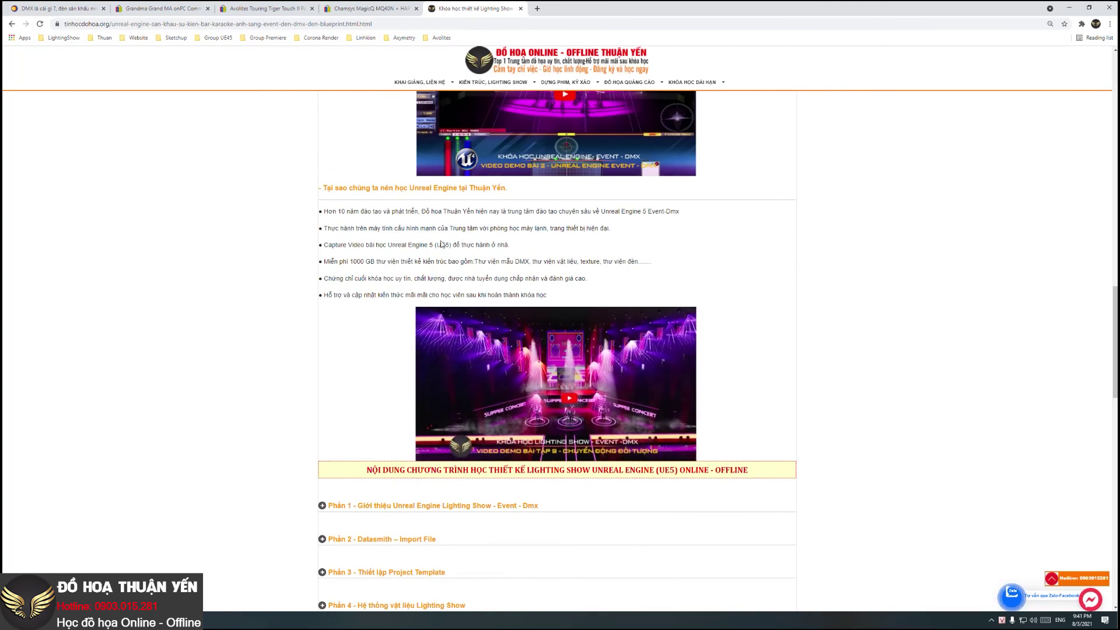
{"action": "scroll", "coordinate": [790, 412], "scroll_direction": "down", "scroll_amount": 3}
{"action": "scroll", "coordinate": [891, 452], "scroll_direction": "down", "scroll_amount": 2}
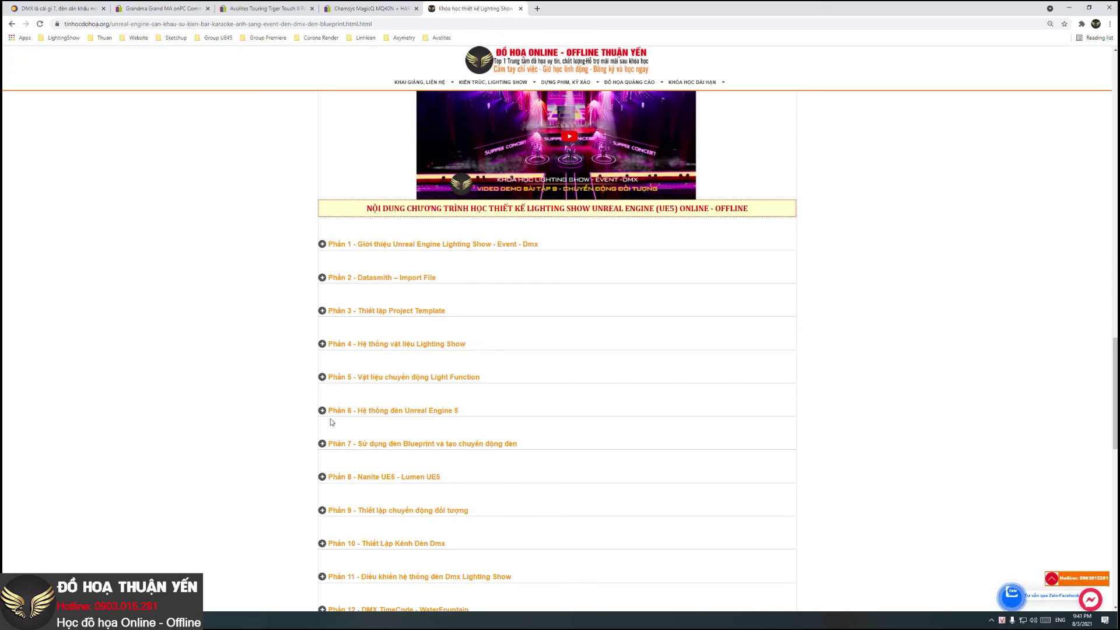
{"action": "scroll", "coordinate": [782, 400], "scroll_direction": "up", "scroll_amount": 7}
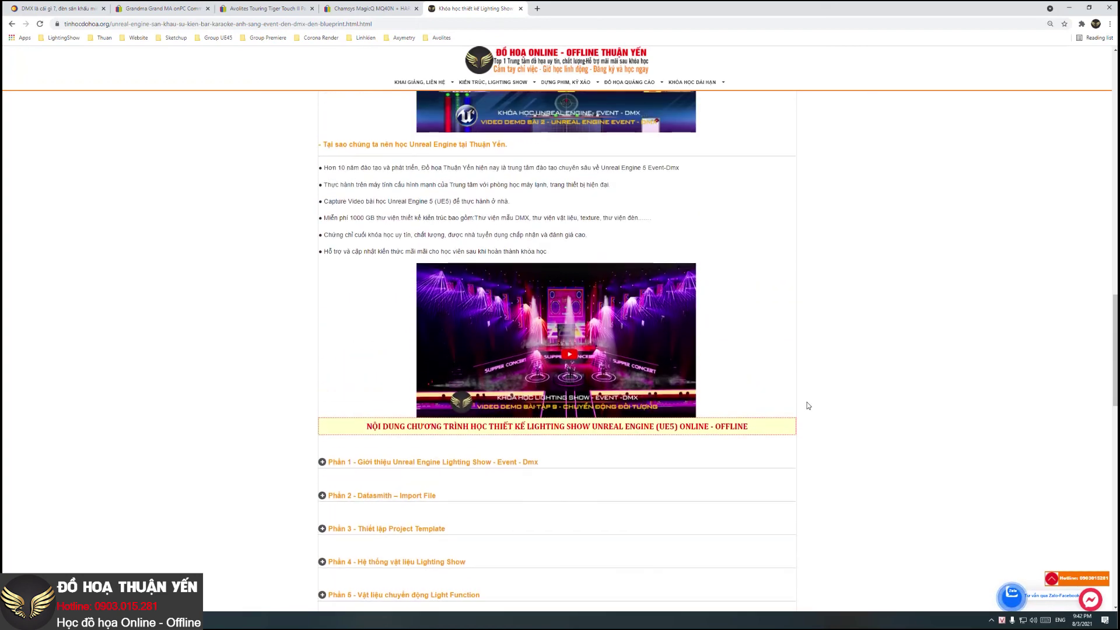
{"action": "scroll", "coordinate": [828, 411], "scroll_direction": "up", "scroll_amount": 7}
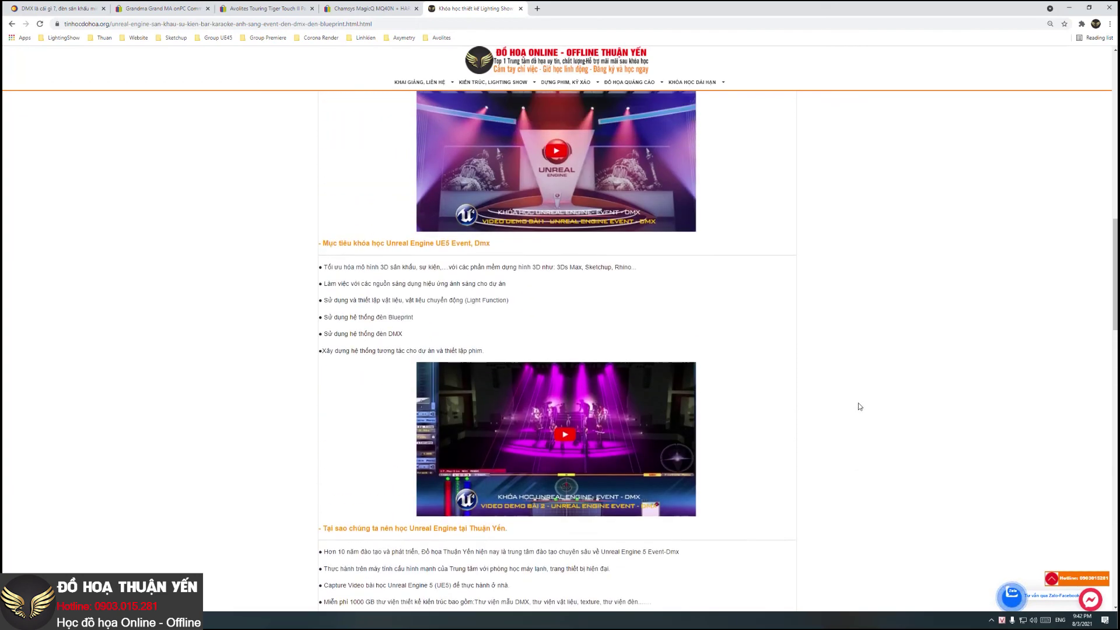
{"action": "scroll", "coordinate": [948, 383], "scroll_direction": "up", "scroll_amount": 3}
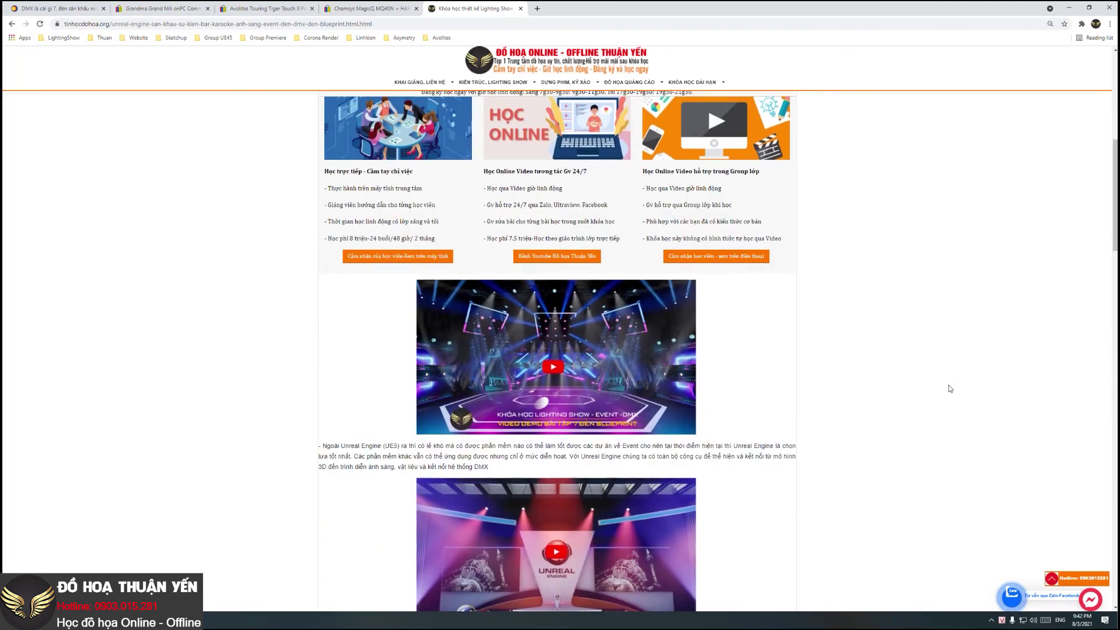
{"action": "scroll", "coordinate": [942, 383], "scroll_direction": "up", "scroll_amount": 3}
{"action": "scroll", "coordinate": [889, 354], "scroll_direction": "up", "scroll_amount": 2}
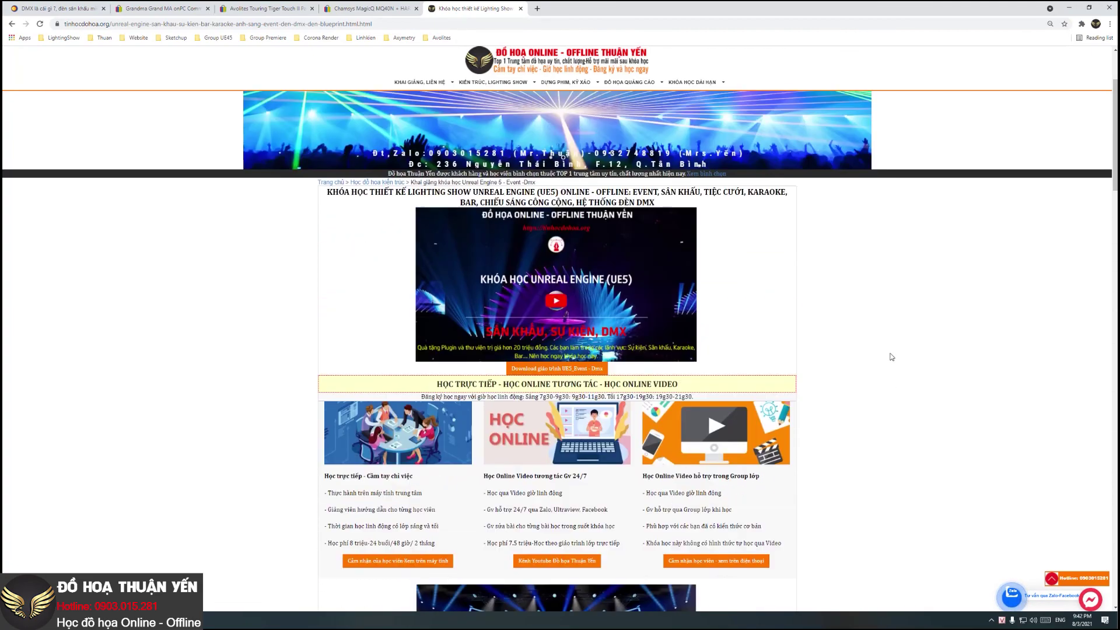
{"action": "scroll", "coordinate": [887, 355], "scroll_direction": "down", "scroll_amount": 4}
{"action": "scroll", "coordinate": [887, 355], "scroll_direction": "down", "scroll_amount": 3}
{"action": "scroll", "coordinate": [886, 353], "scroll_direction": "down", "scroll_amount": 3}
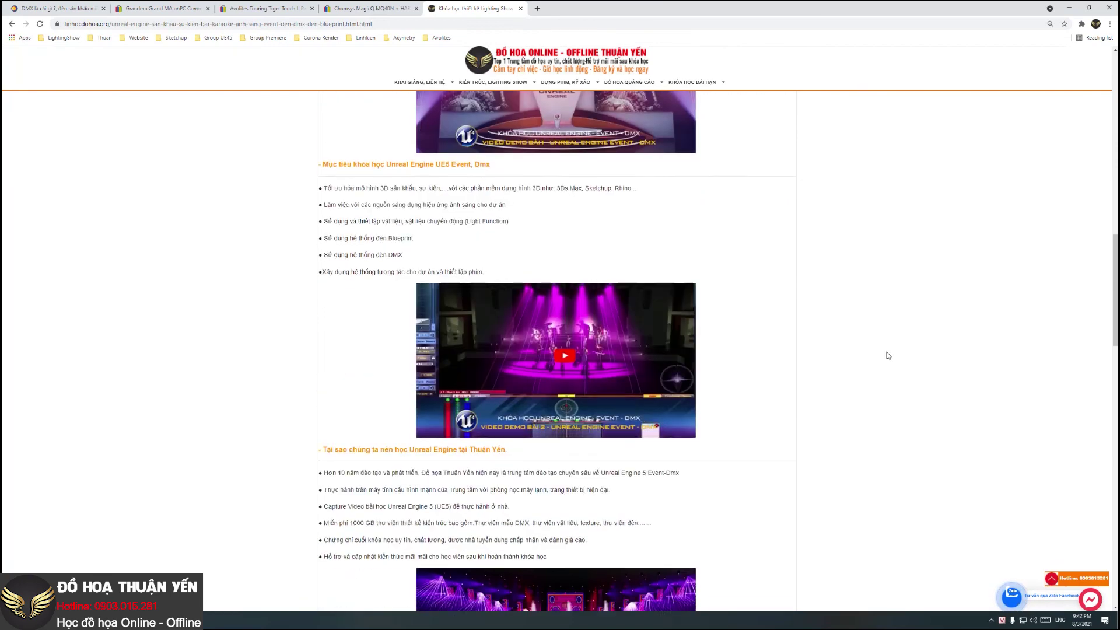
{"action": "scroll", "coordinate": [891, 350], "scroll_direction": "down", "scroll_amount": 3}
{"action": "scroll", "coordinate": [901, 354], "scroll_direction": "down", "scroll_amount": 3}
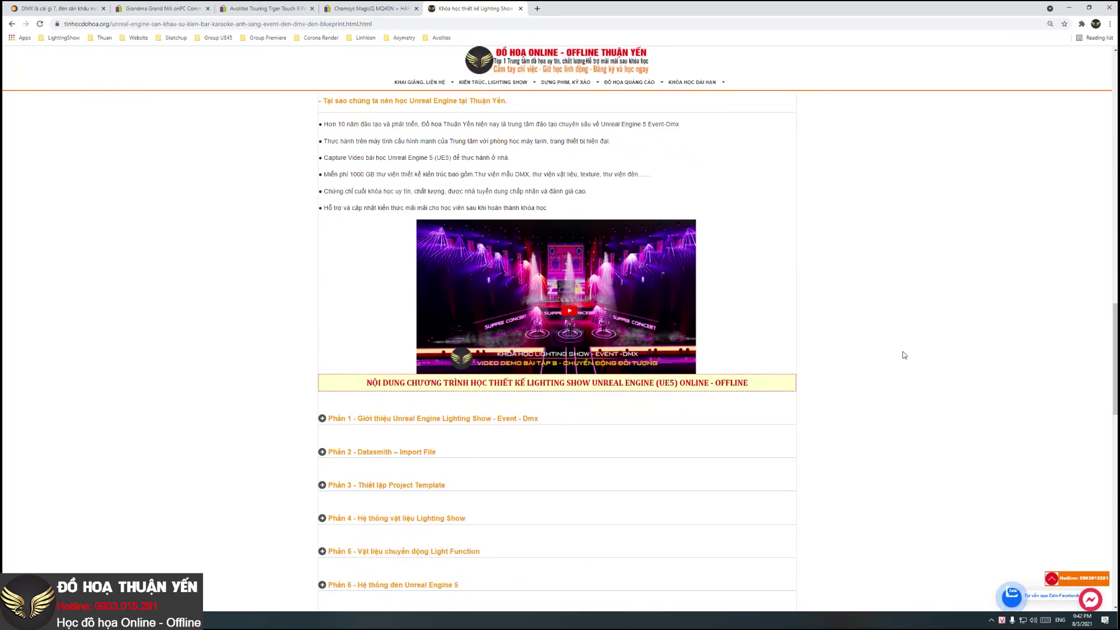
{"action": "scroll", "coordinate": [903, 355], "scroll_direction": "down", "scroll_amount": 3}
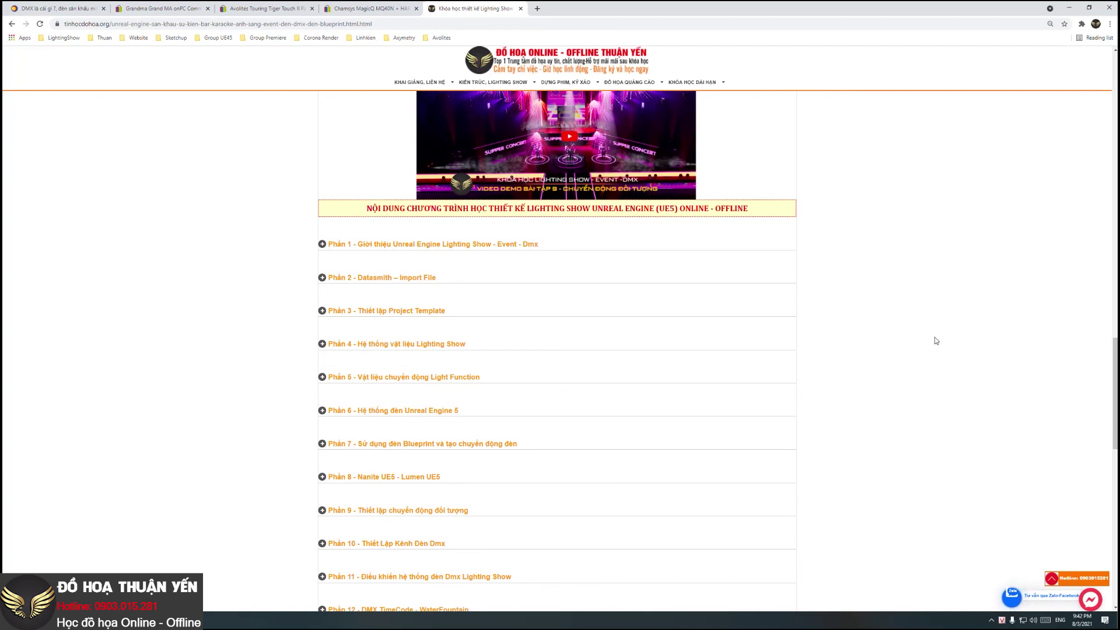
{"action": "scroll", "coordinate": [934, 337], "scroll_direction": "down", "scroll_amount": 2}
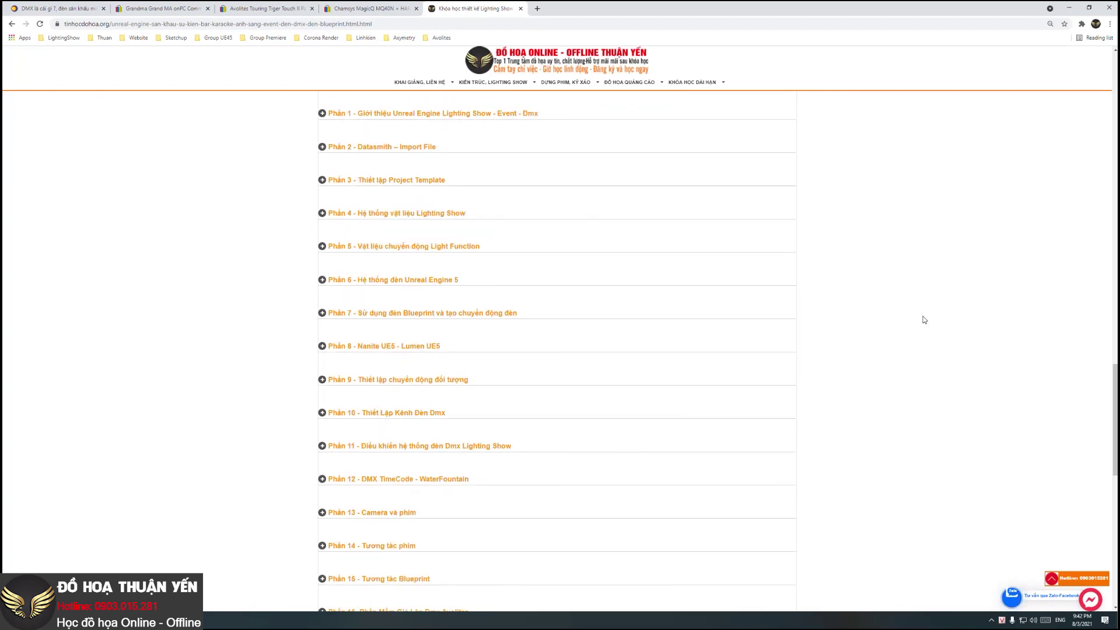
{"action": "scroll", "coordinate": [924, 315], "scroll_direction": "down", "scroll_amount": 2}
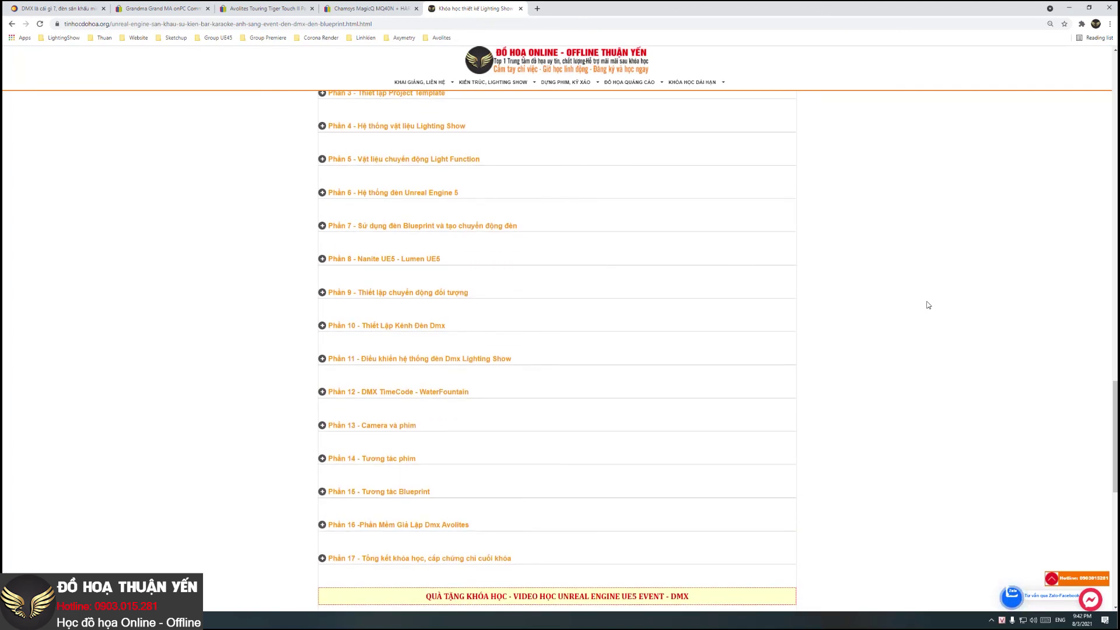
{"action": "scroll", "coordinate": [948, 324], "scroll_direction": "down", "scroll_amount": 2}
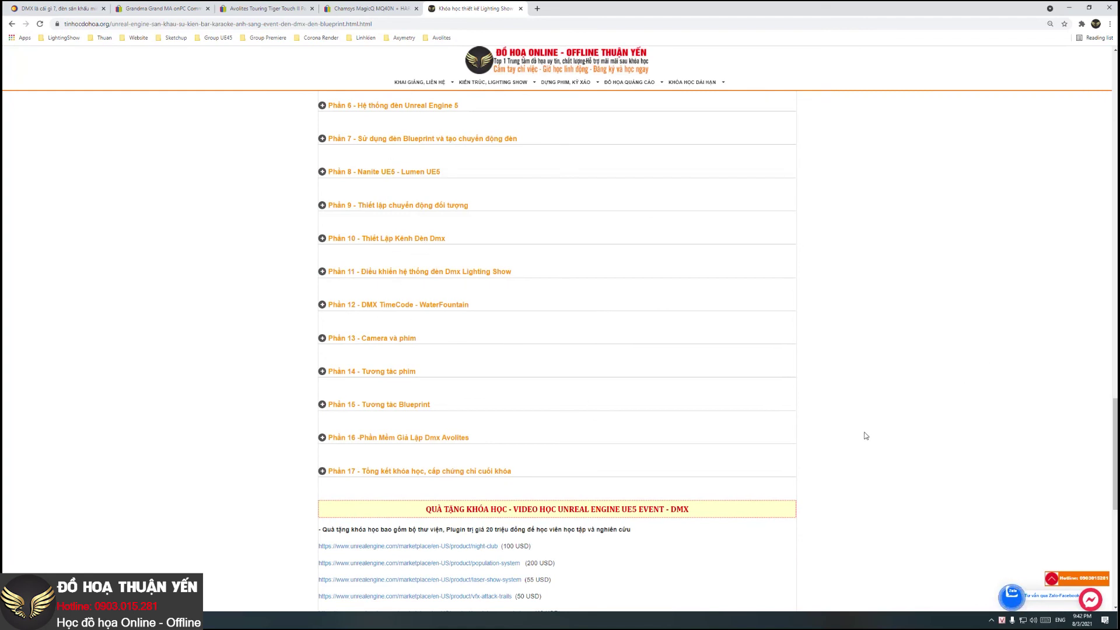
{"action": "scroll", "coordinate": [869, 450], "scroll_direction": "up", "scroll_amount": 2}
{"action": "scroll", "coordinate": [869, 451], "scroll_direction": "up", "scroll_amount": 2}
{"action": "scroll", "coordinate": [834, 408], "scroll_direction": "up", "scroll_amount": 3}
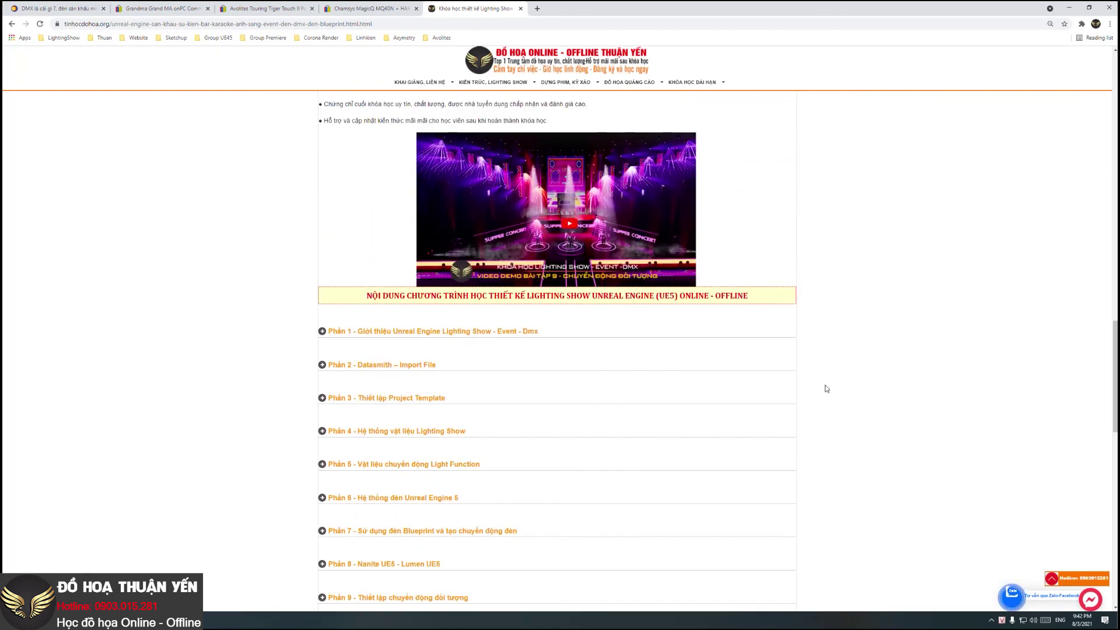